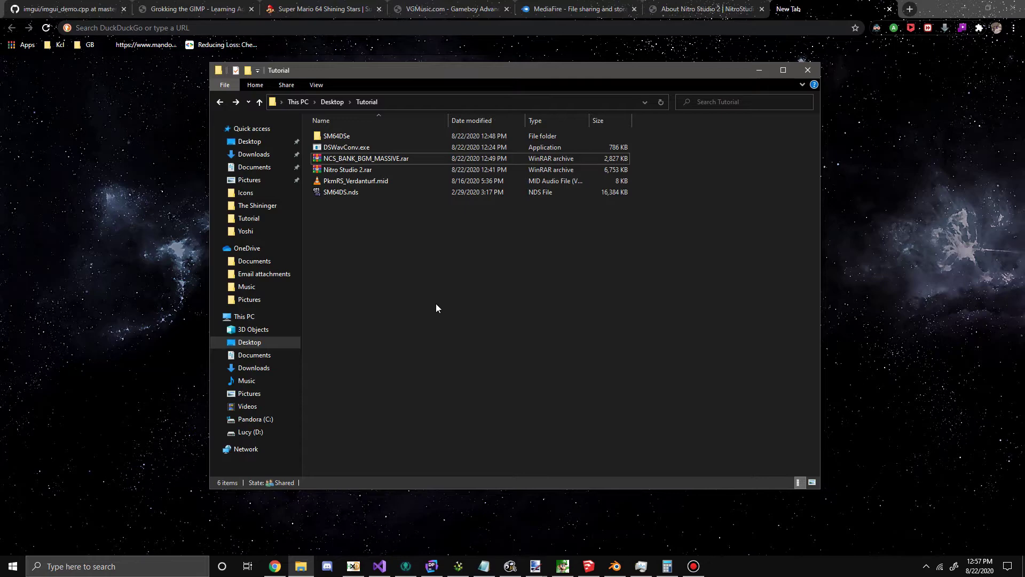
- Look over the tutorial files: the SM64DSe folder, both RAR archives, the PkmRS_Verdanturf MIDI, the SM64DS ROM and DSWavConv.exe
left_click(358, 139)
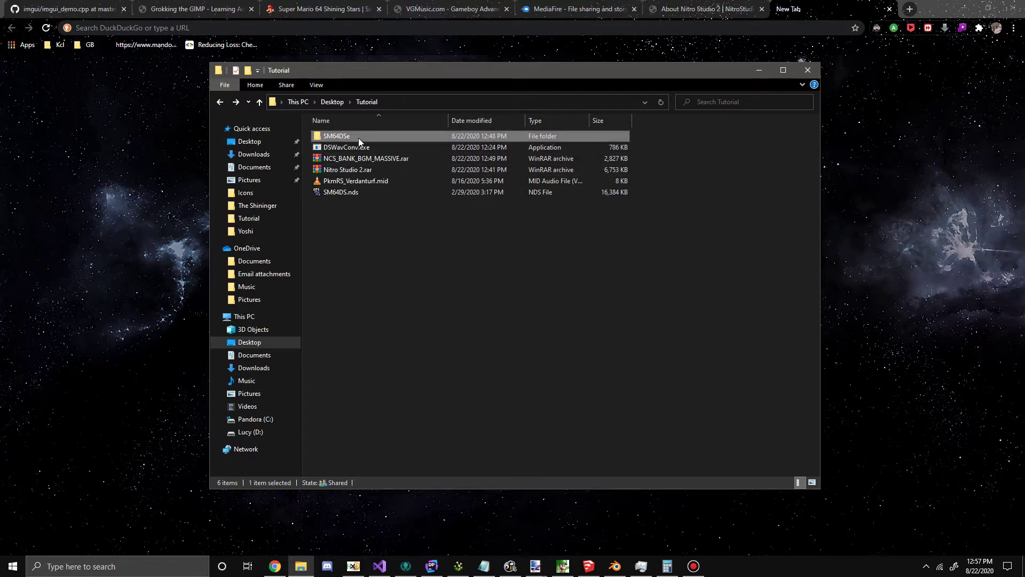
left_click(376, 162)
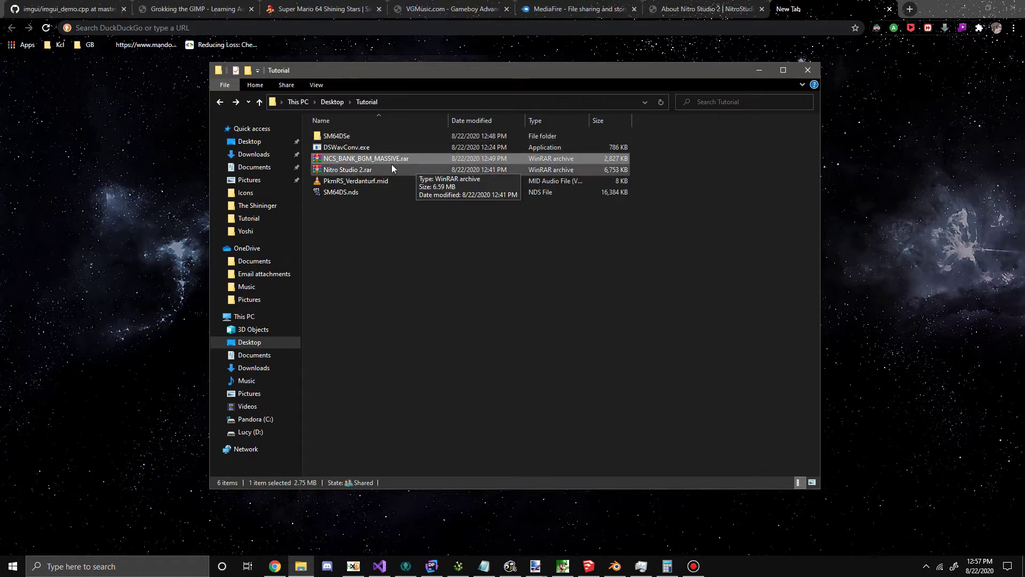
left_click(385, 172)
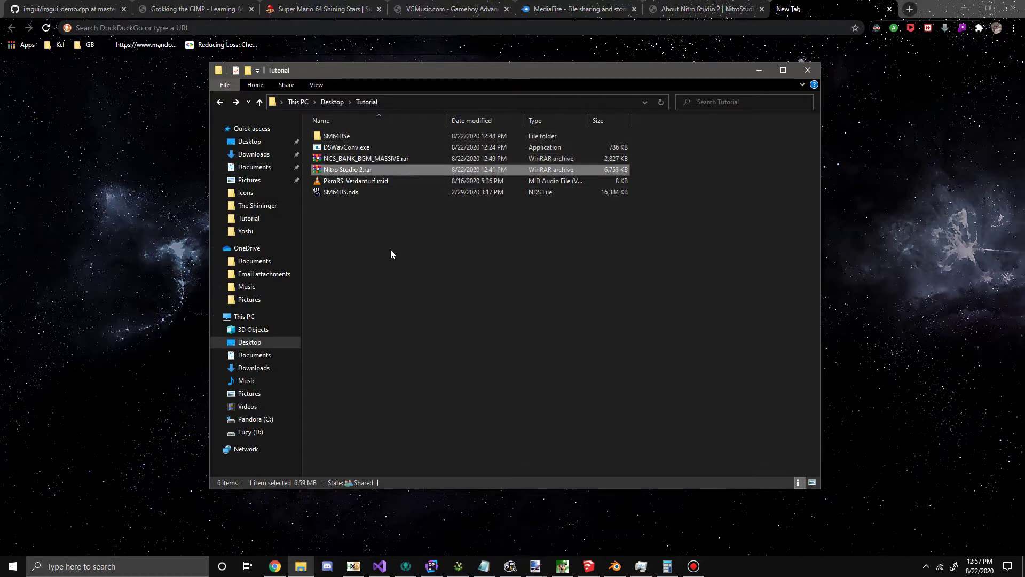
left_click(373, 182)
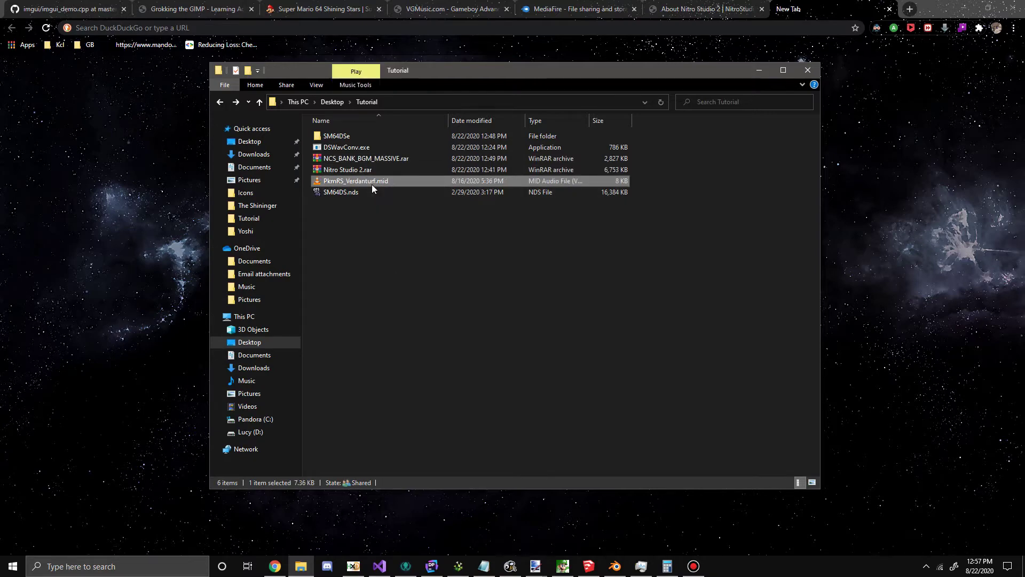
left_click(379, 192)
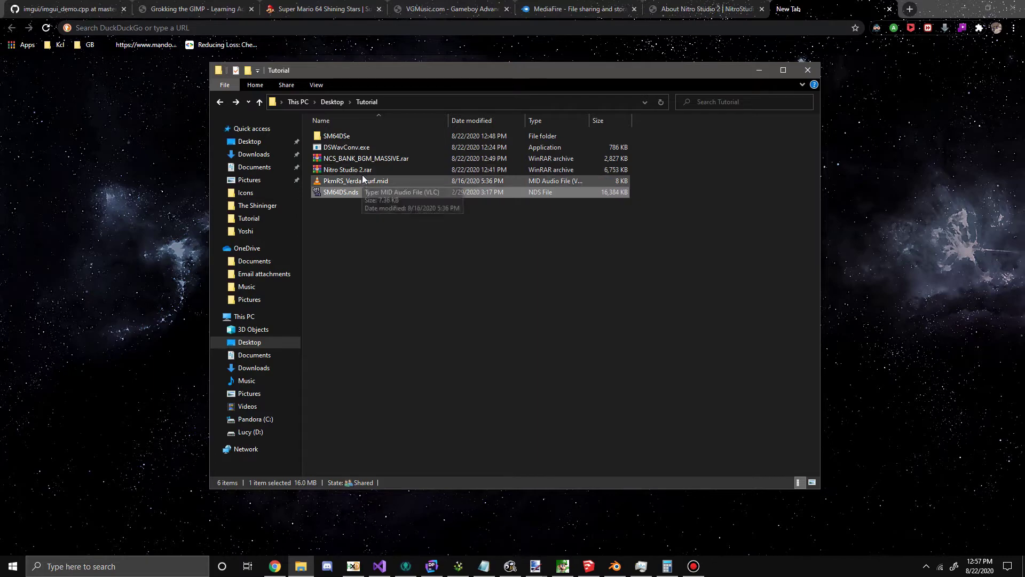
left_click(360, 152)
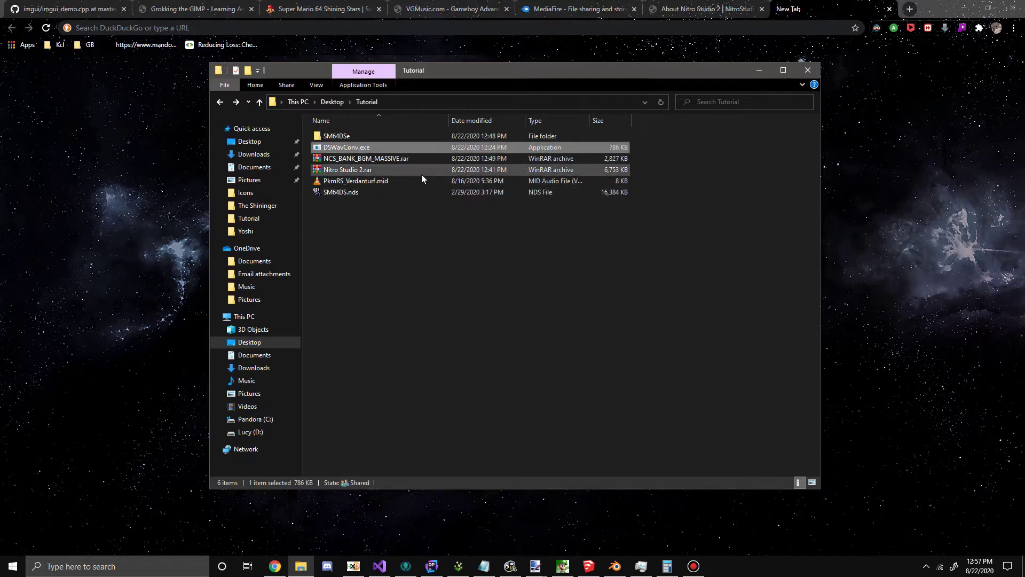
- Check the Downloads and Known Bugs sections of the Nitro Studio 2 web page, then return to the Tutorial folder
left_click(681, 10)
scroll(258, 380, "down", 2)
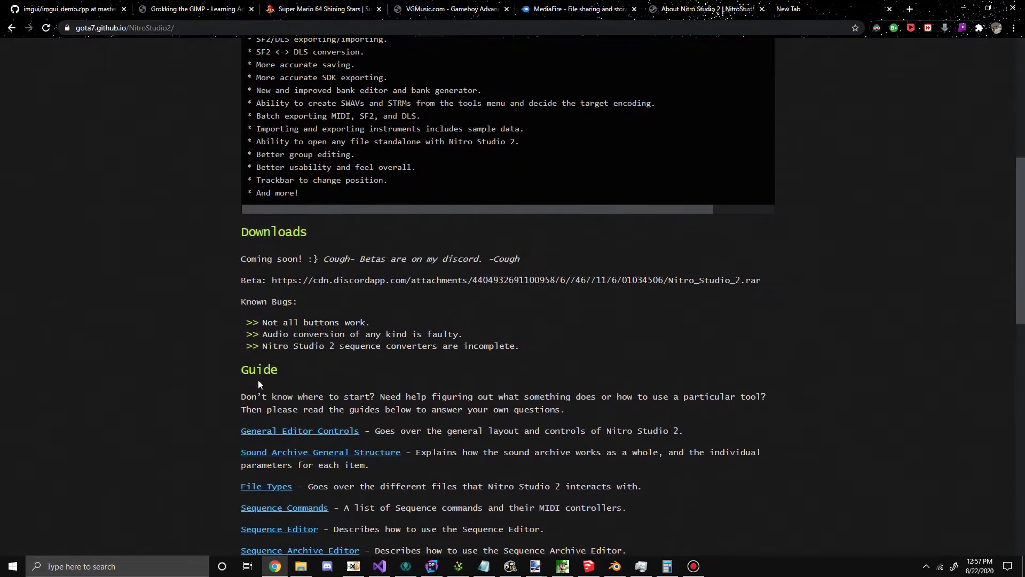
left_click_drag(239, 320, 265, 334)
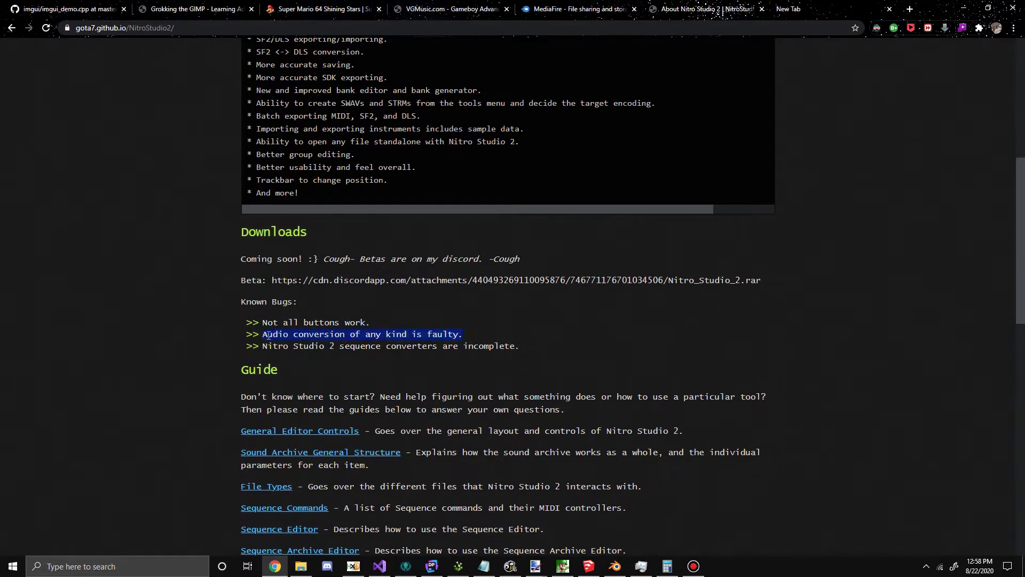
key("ctrl+Tab")
key("alt+Tab")
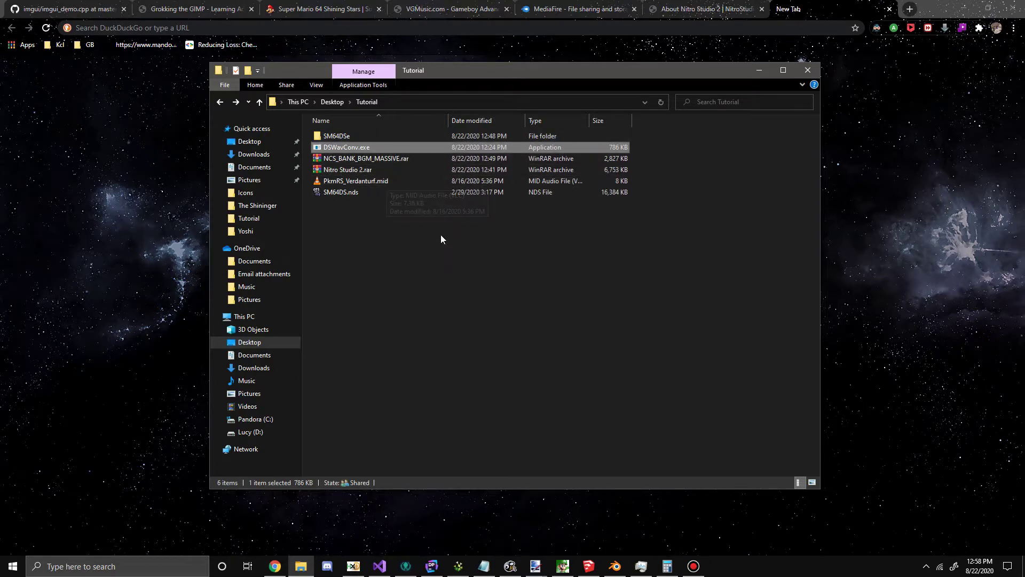
- Extract Nitro Studio 2.rar and NCS_BANK_BGM_MASSIVE.rar into separate folders named after each archive
right_click(363, 170)
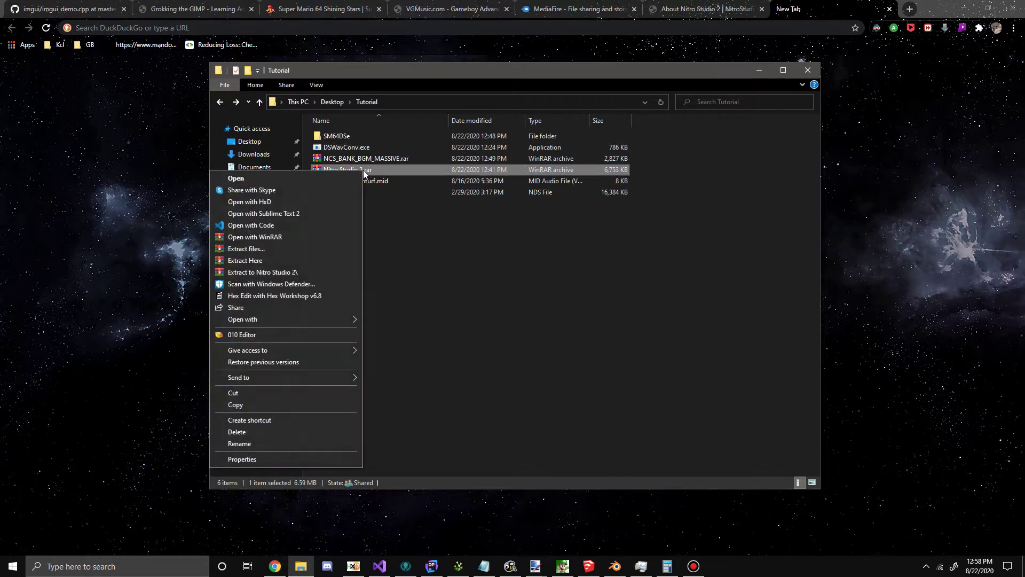
left_click(322, 273)
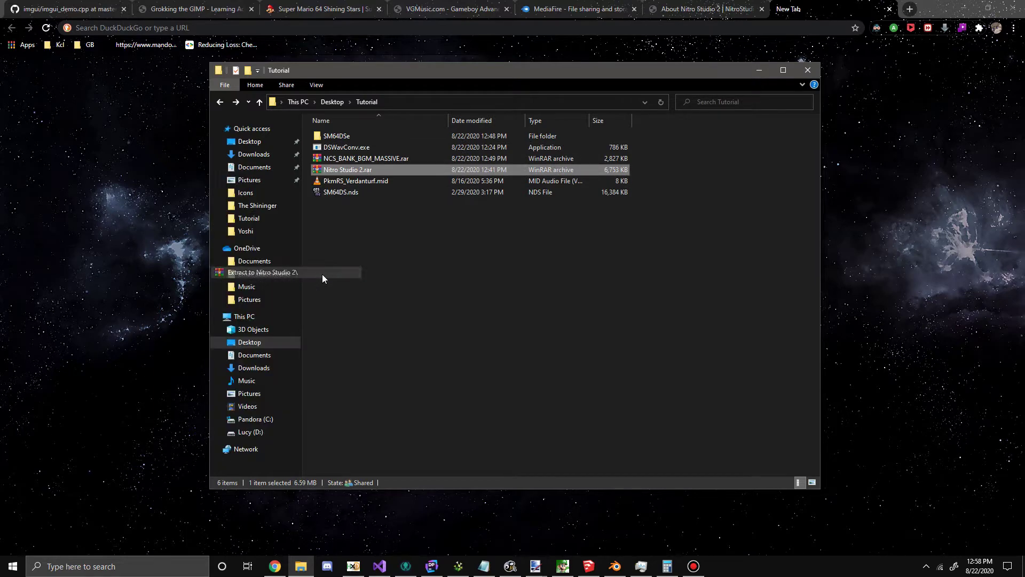
right_click(422, 159)
left_click(372, 260)
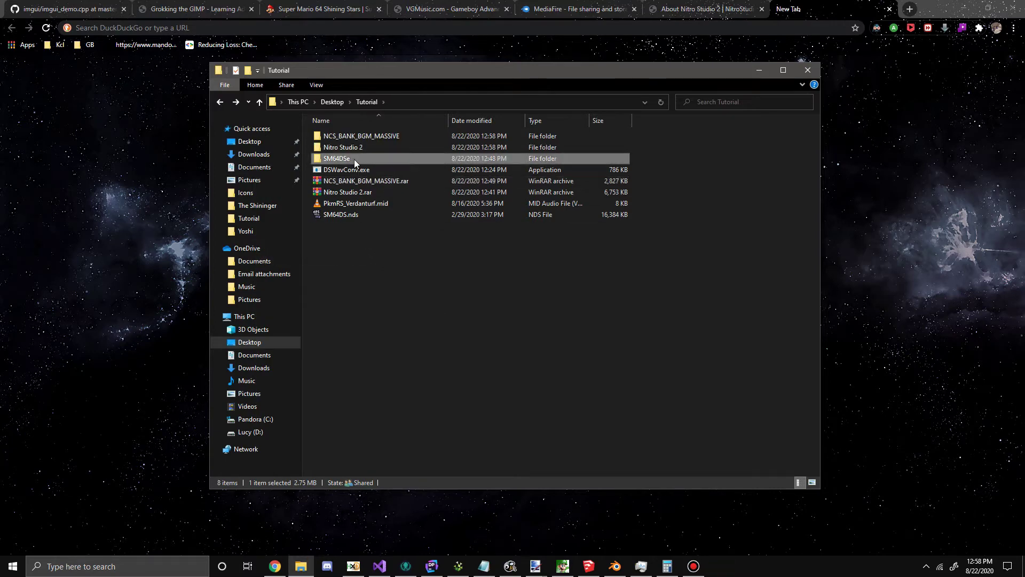
- Launch SM64DSe.exe from the SM64DSe folder and open the SM64DS.nds ROM from the desktop's Tutorial folder
double_click(354, 158)
double_click(351, 373)
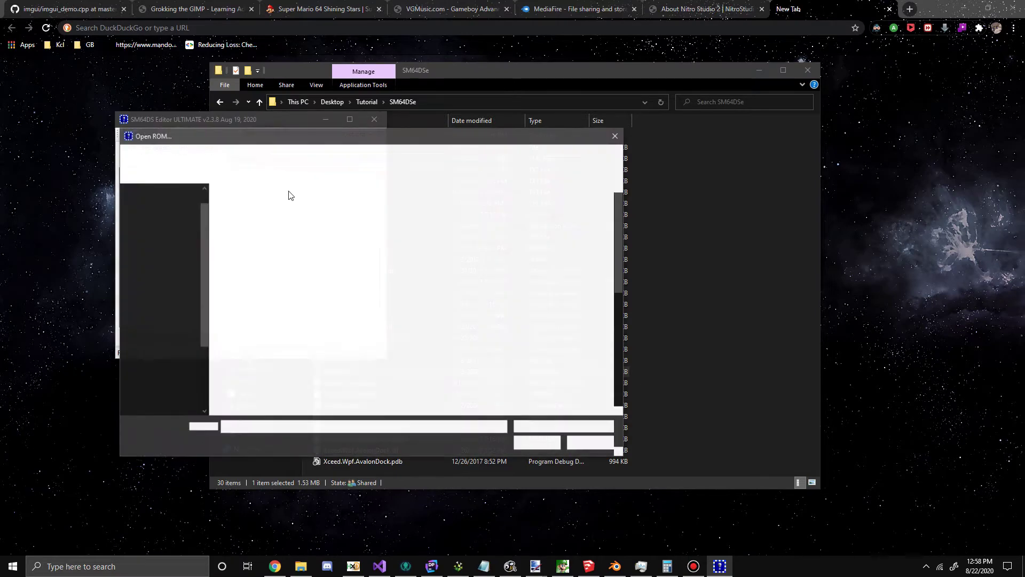
scroll(335, 267, "down", 3)
scroll(336, 267, "up", 3)
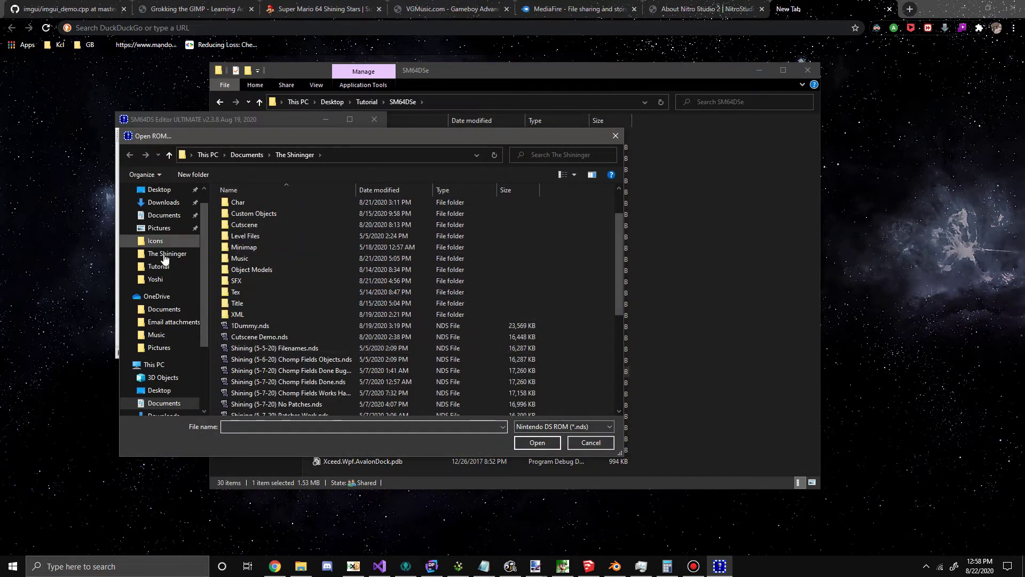
left_click(159, 390)
double_click(253, 209)
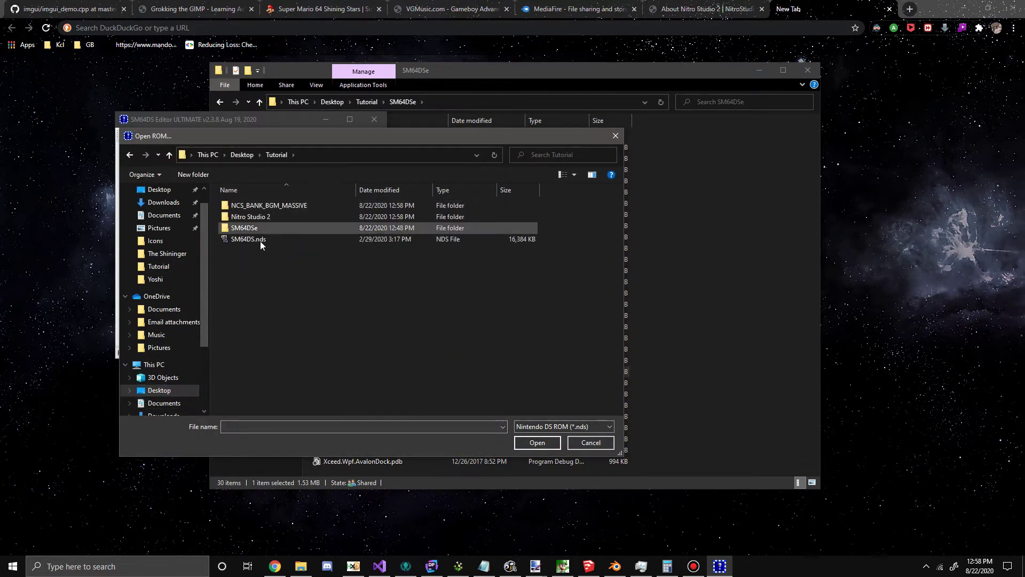
double_click(251, 240)
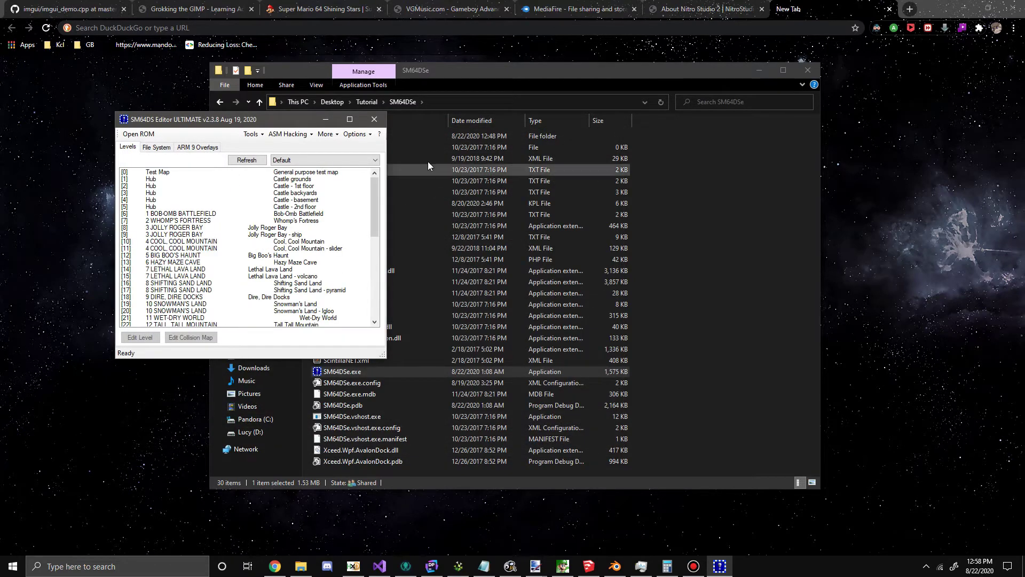
- Extract sound_data.sdat raw from the ROM file system's data folder into the Tutorial folder and locate the saved file
left_click(372, 102)
left_click_drag(173, 123, 152, 137)
left_click(135, 158)
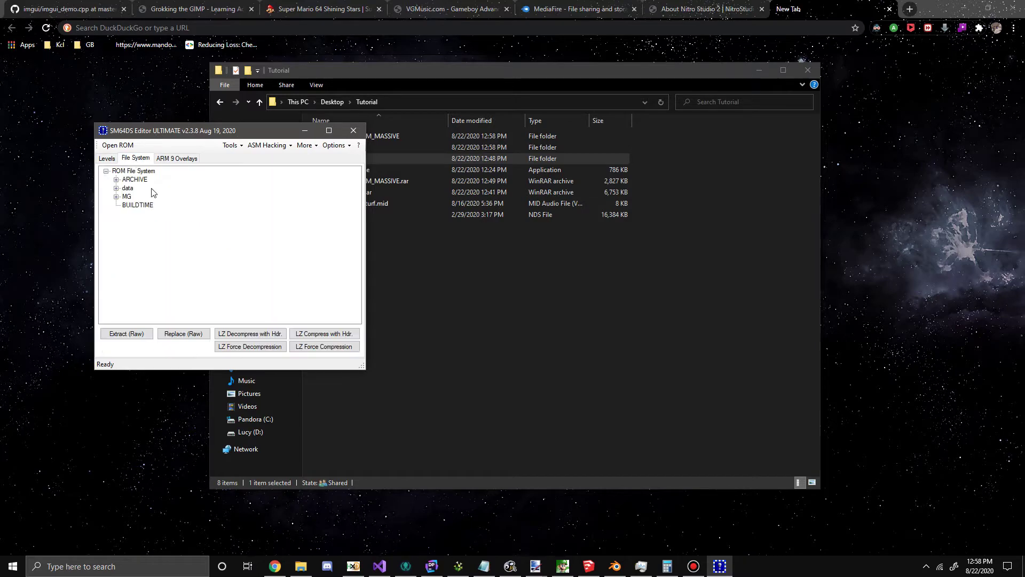
left_click(116, 188)
left_click(155, 291)
left_click(127, 333)
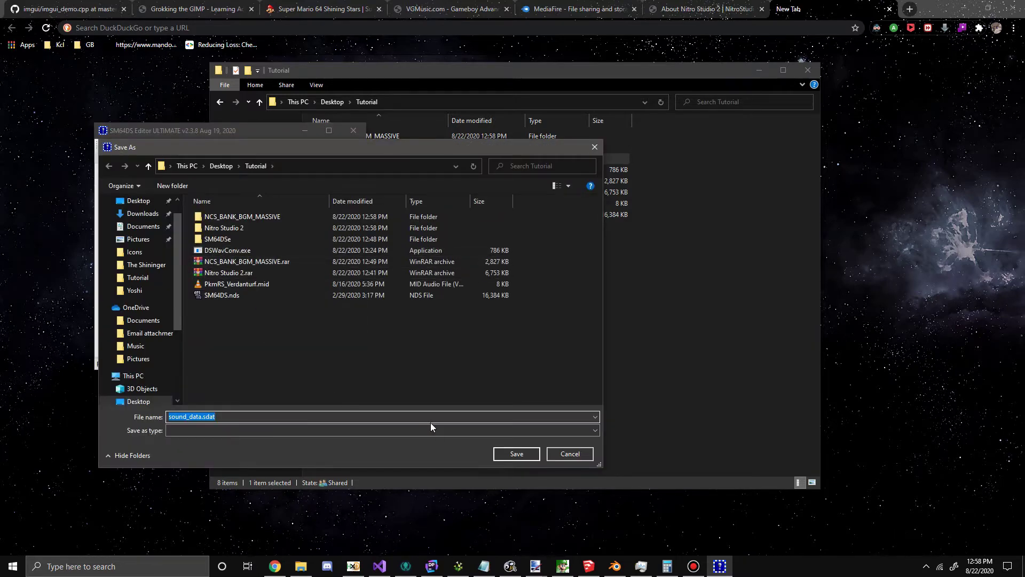
left_click(501, 454)
left_click(406, 283)
left_click(374, 225)
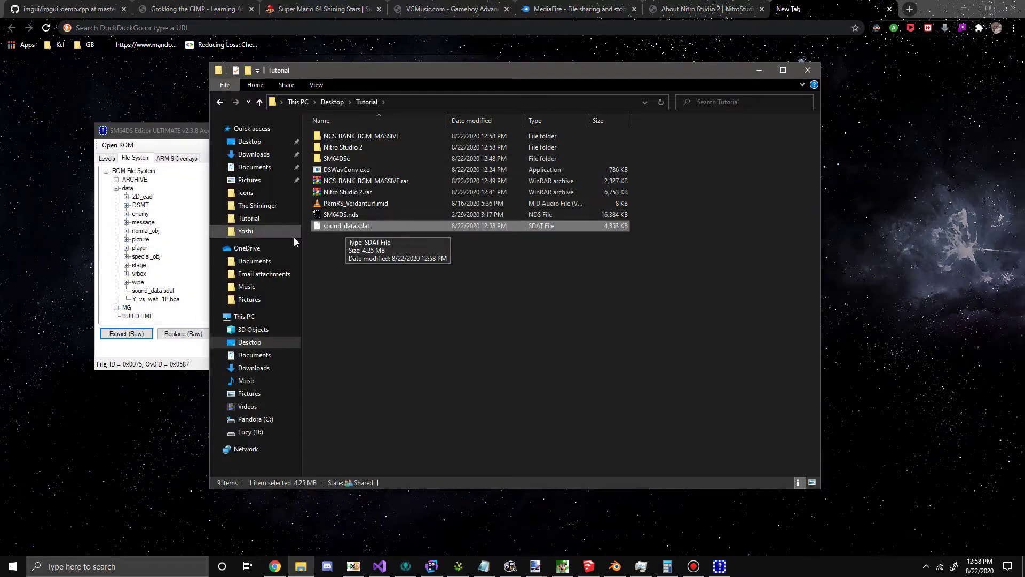
- Launch Nitro Studio 2.exe from the extracted Nitro Studio 2 folder
left_click_drag(411, 75, 508, 78)
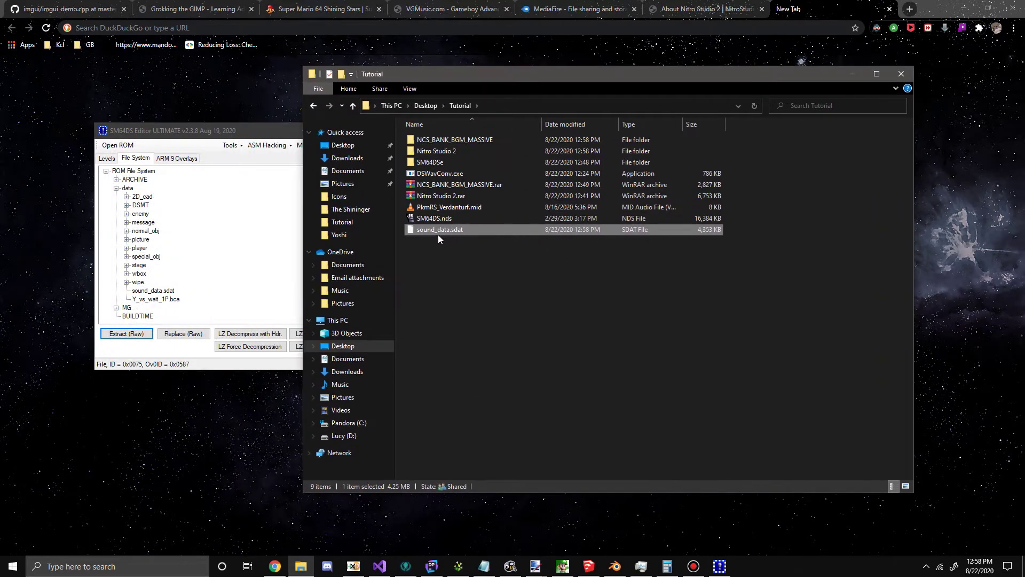
double_click(467, 152)
double_click(448, 207)
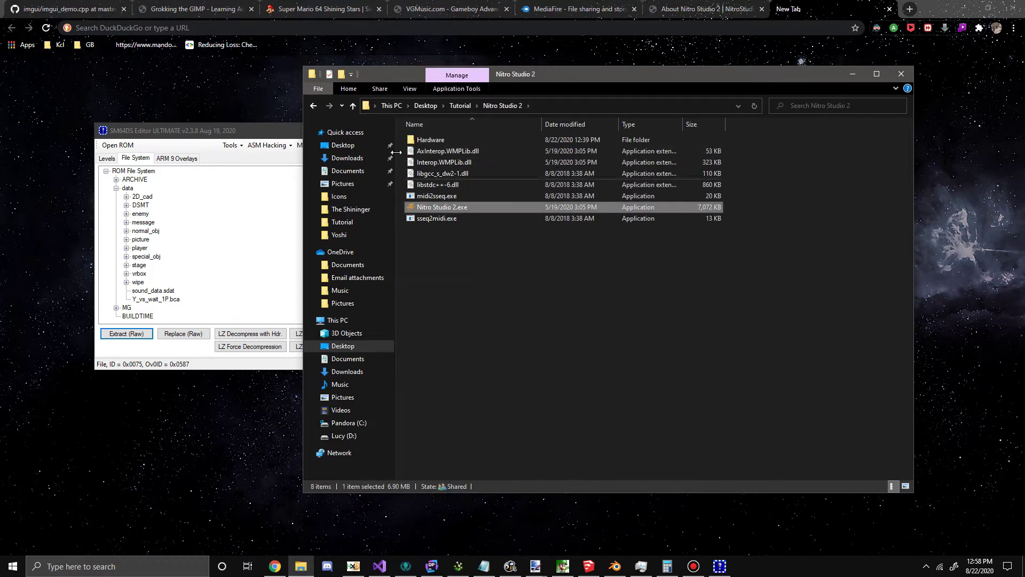
left_click_drag(333, 139, 591, 250)
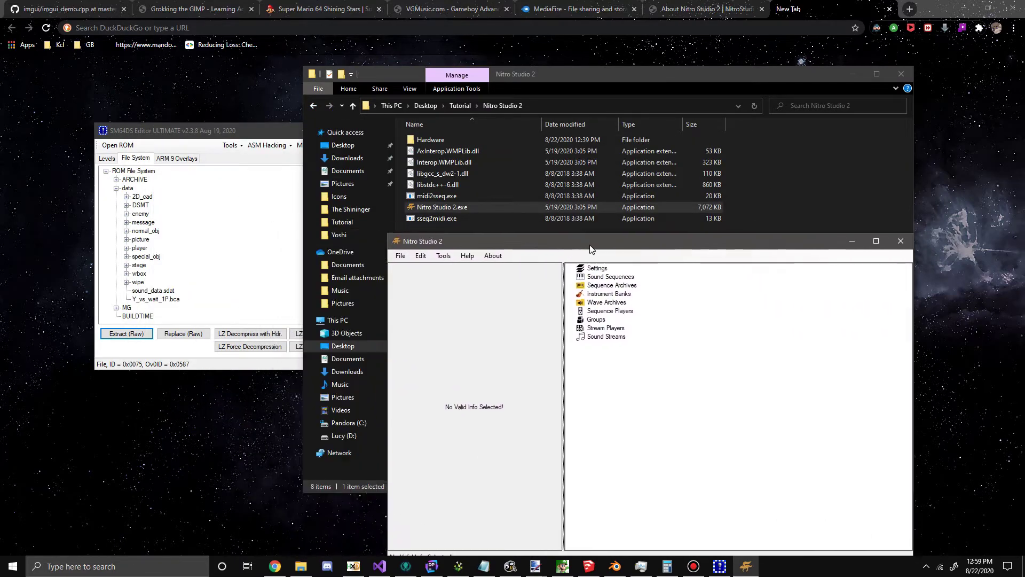
- Paste the converters seqconv.exe and smfconv.exe into the Nitro Studio 2 folder
left_click(448, 229)
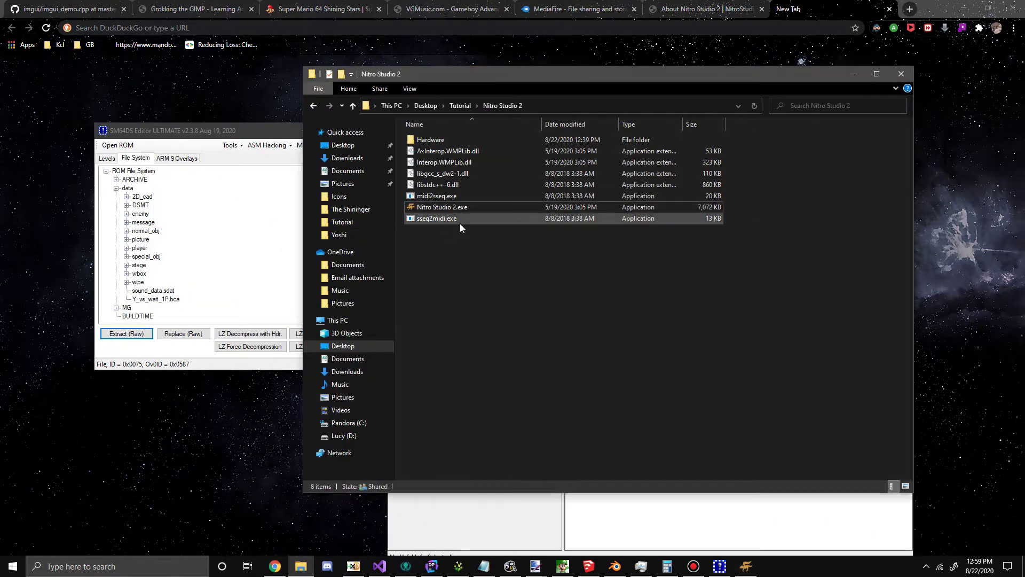
key("alt+Tab")
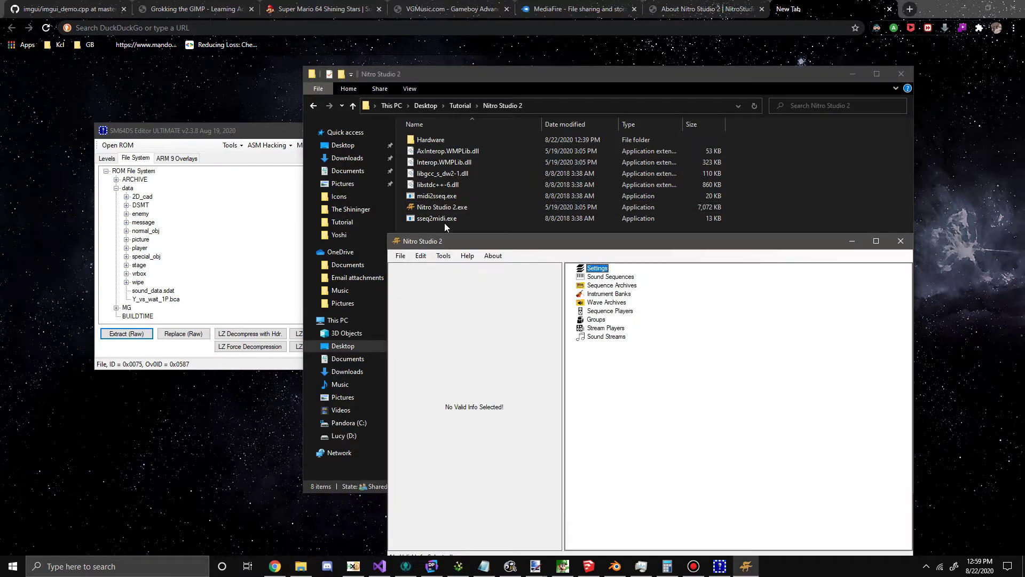
left_click(455, 229)
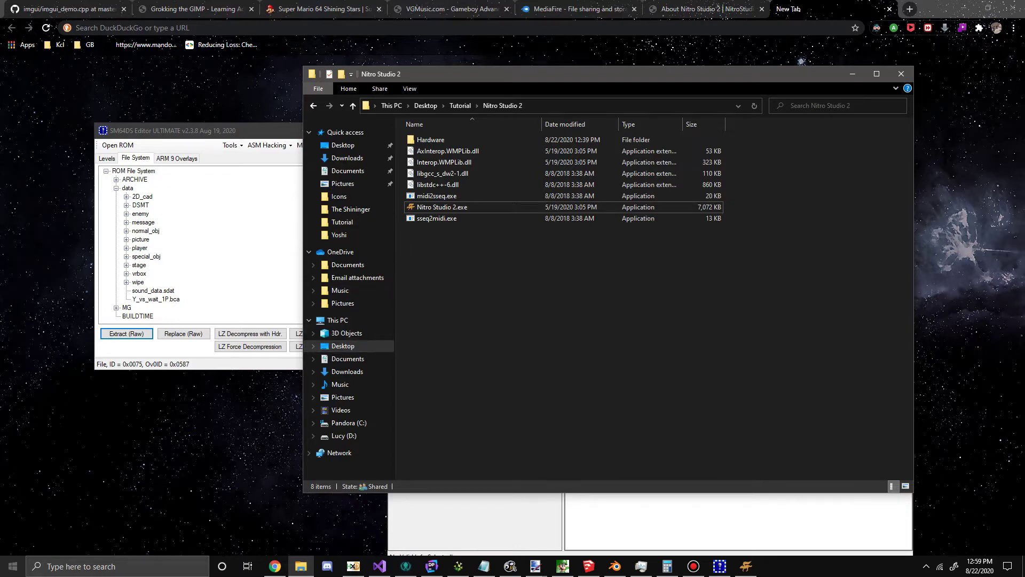
key("ctrl+v")
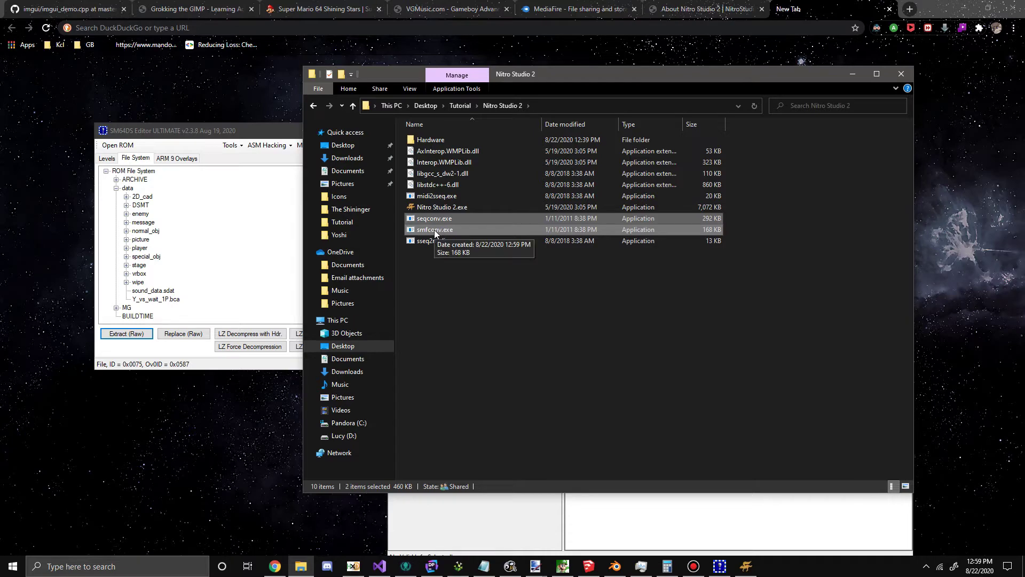
left_click(466, 292)
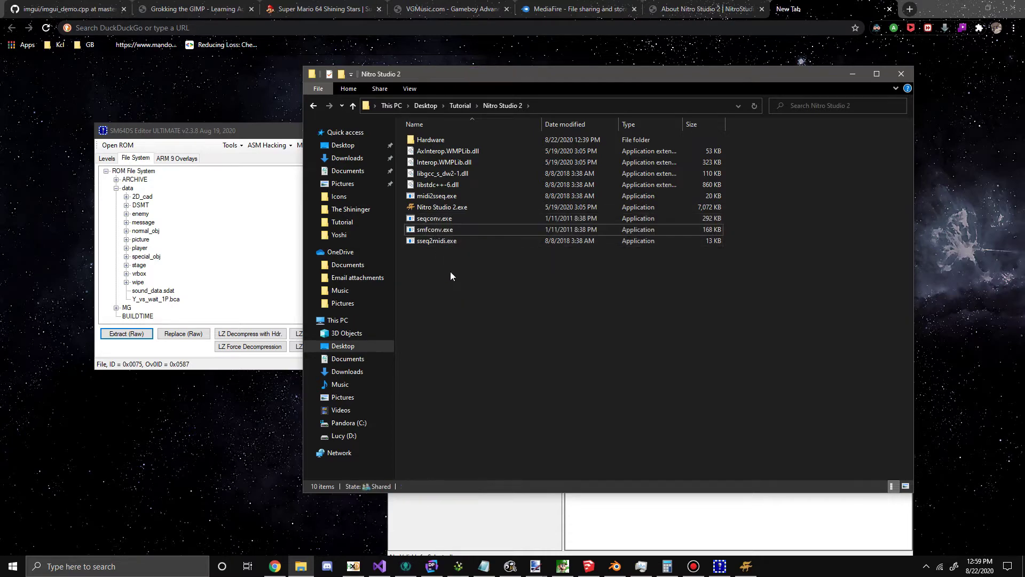
left_click(479, 220)
left_click(487, 229)
left_click(495, 296)
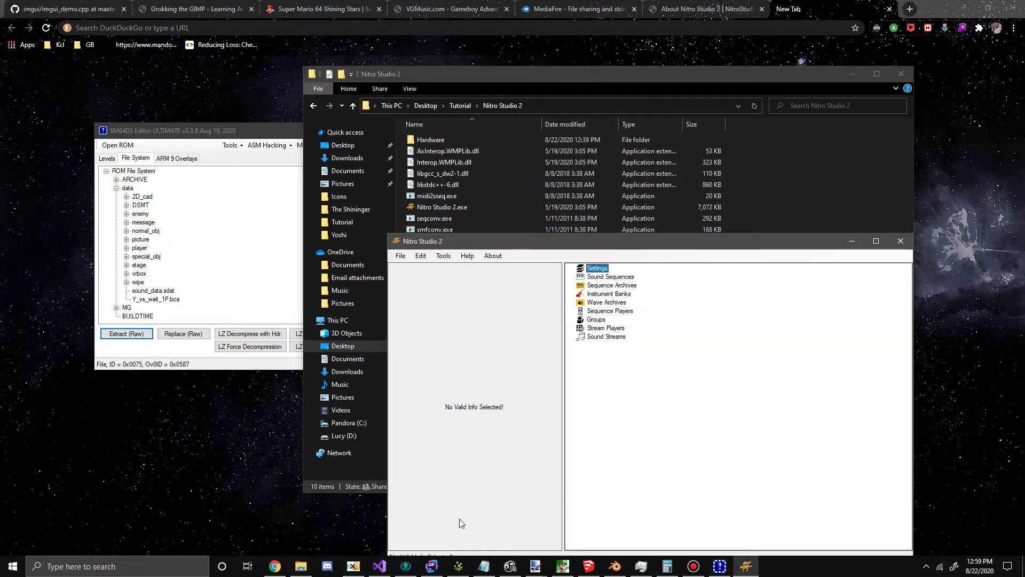
- Open the extracted sound_data.sdat from the desktop's Tutorial folder in Nitro Studio 2
left_click_drag(447, 243, 538, 138)
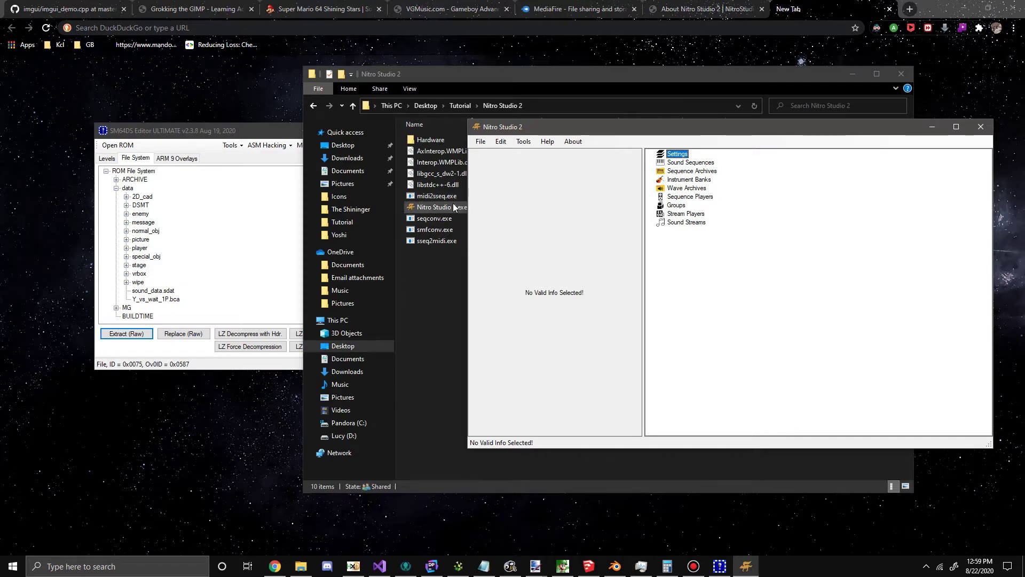
left_click(481, 141)
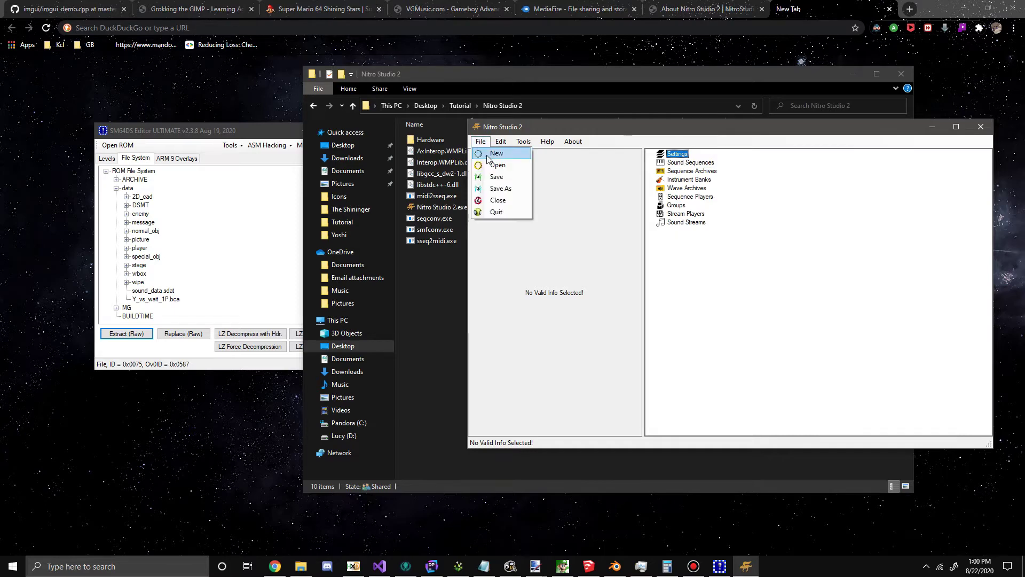
left_click(494, 169)
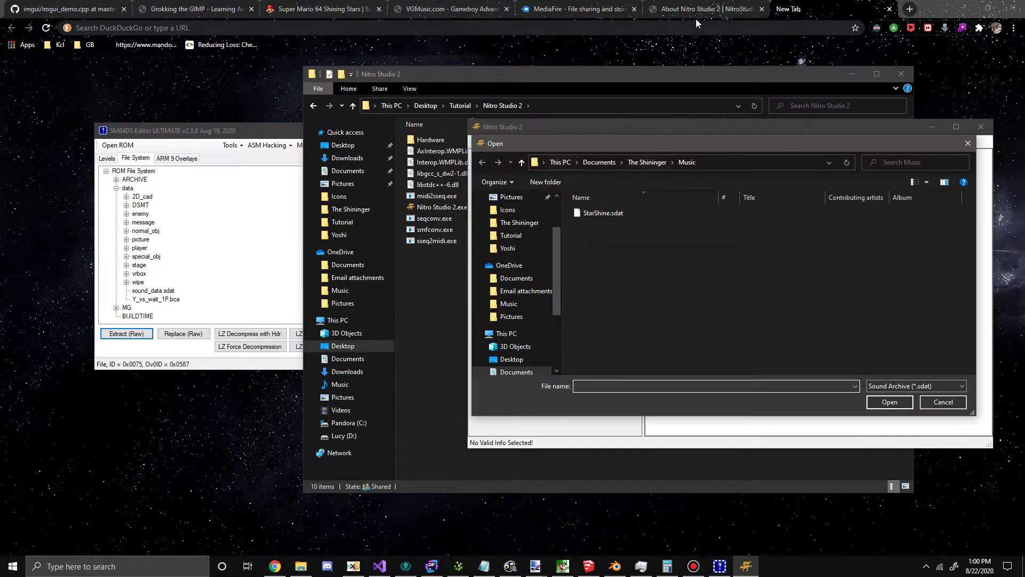
left_click(696, 16)
left_click(822, 5)
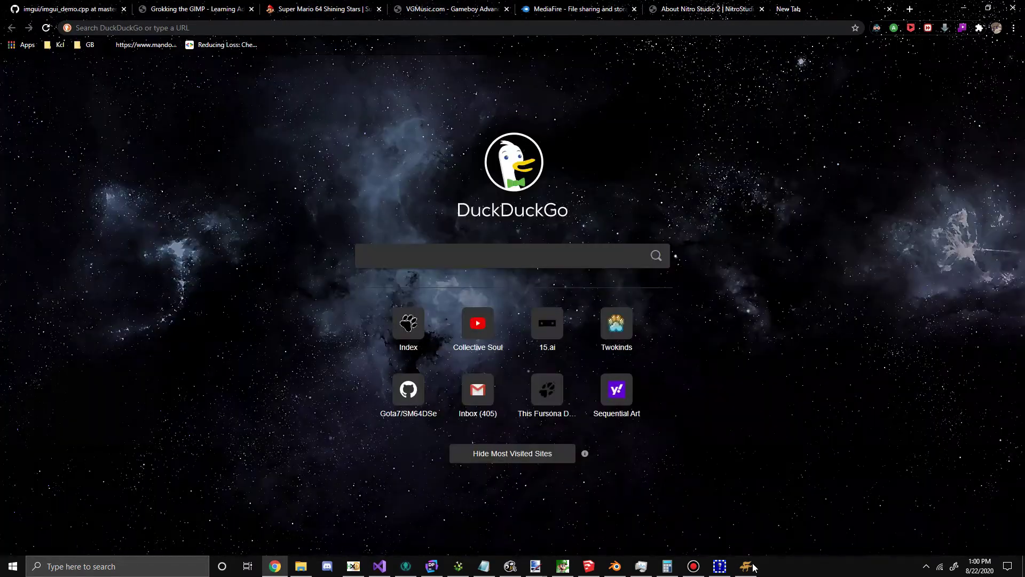
left_click(754, 568)
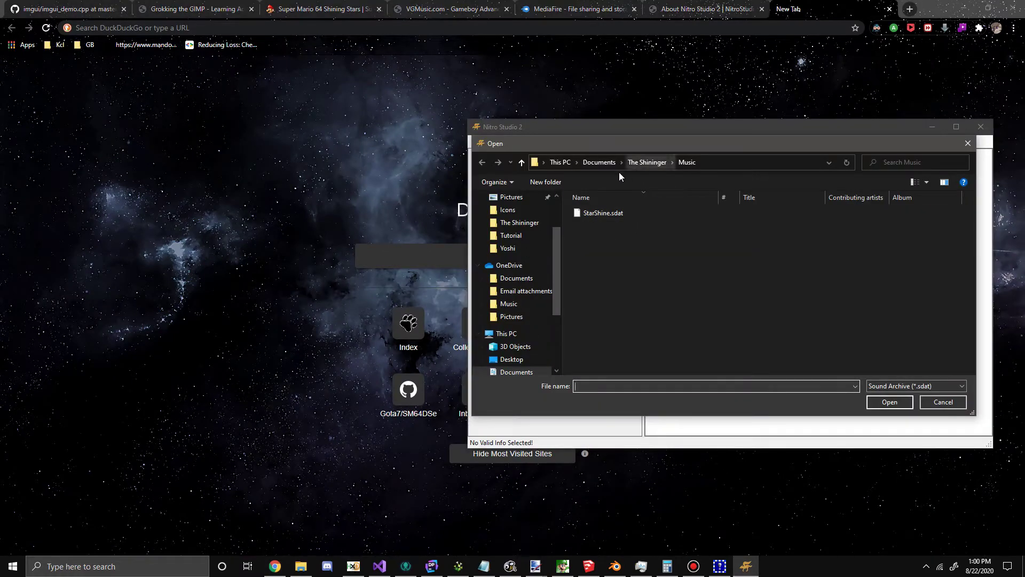
left_click(512, 359)
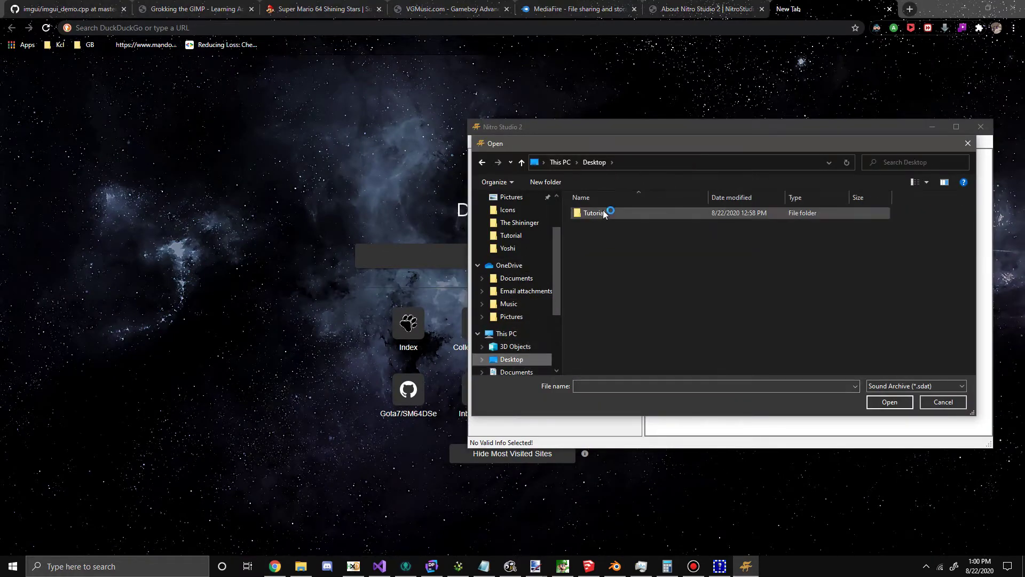
double_click(608, 212)
double_click(622, 247)
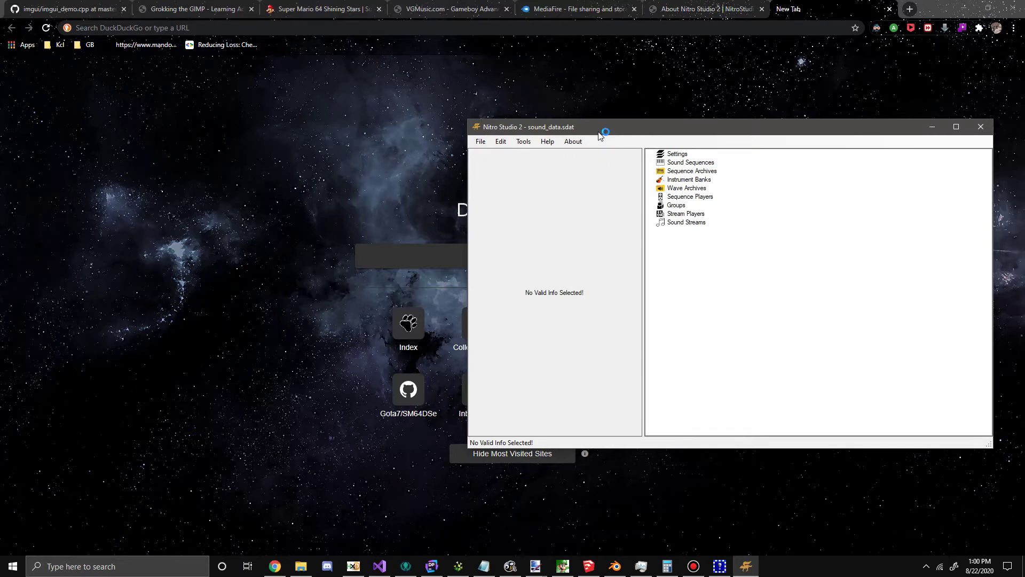
- Add a new entry at the end of the sound archive's Instrument Banks
left_click_drag(600, 134, 433, 122)
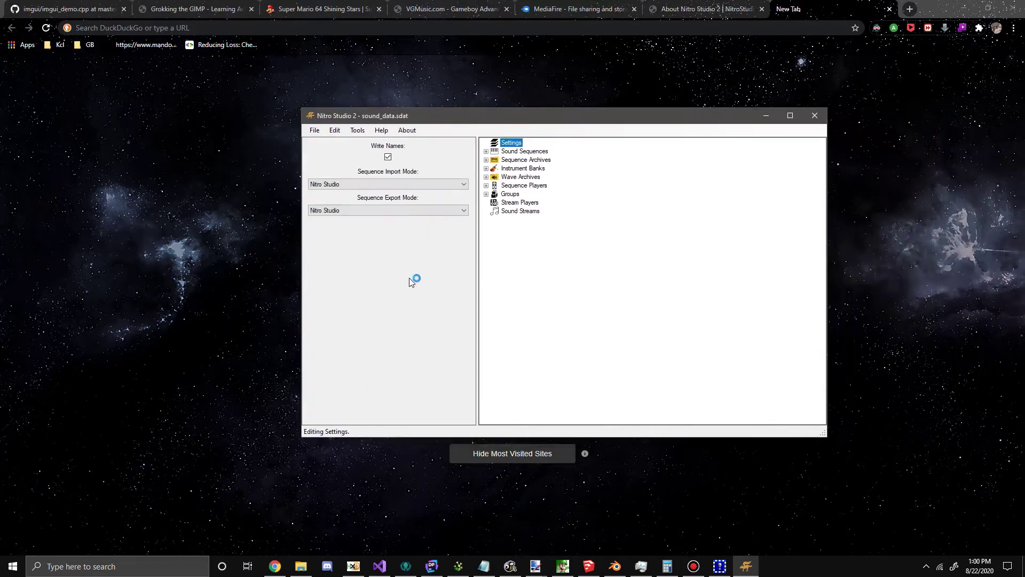
left_click(486, 169)
scroll(508, 177, "up", 1)
right_click(528, 169)
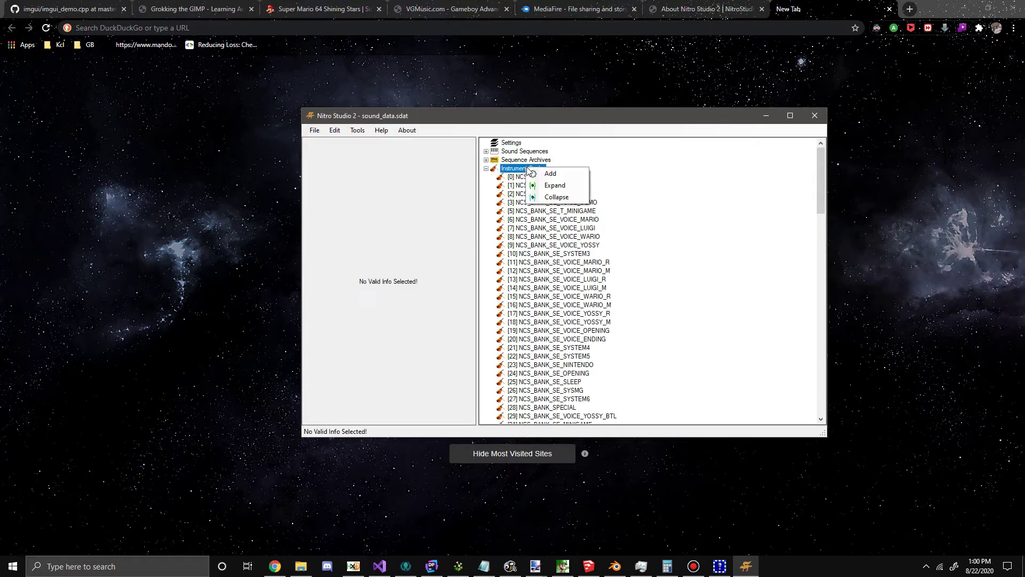
left_click(486, 169)
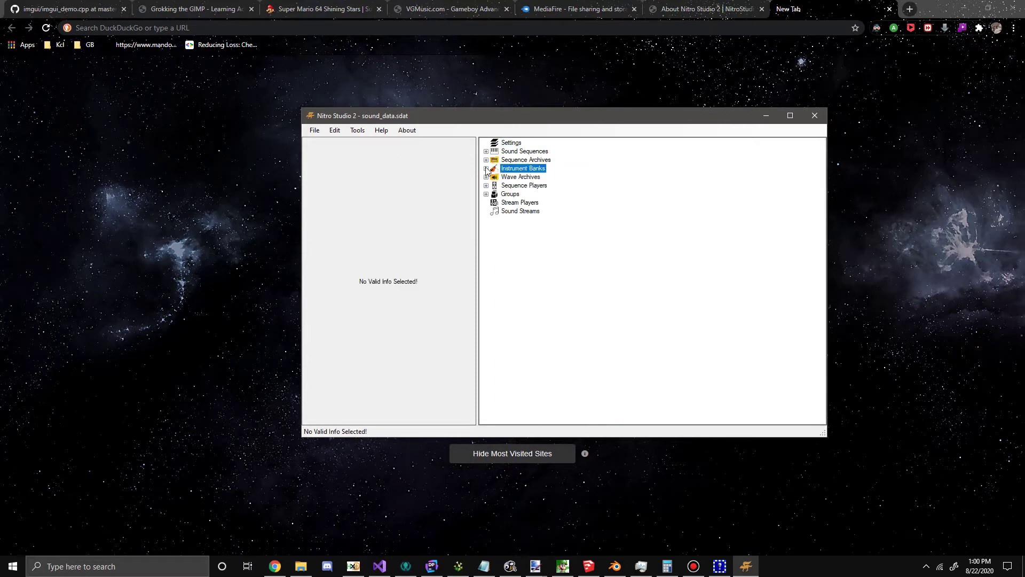
right_click(514, 169)
left_click(524, 177)
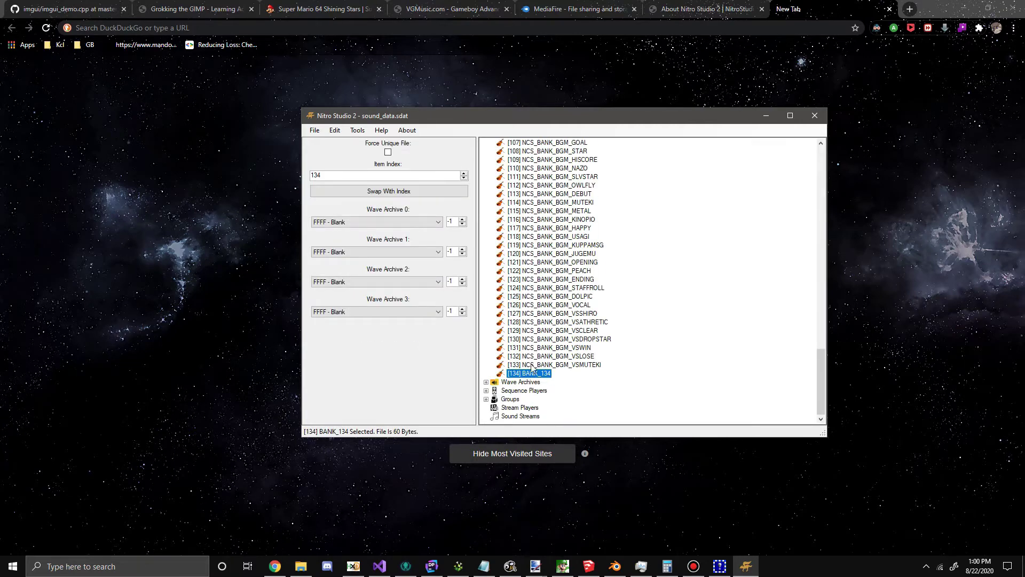
- Replace the newly added instrument bank with NCS_BANK_BGM_MASSIVE.sbnk from the Tutorial folder's NCS_BANK_BGM_MASSIVE subfolder
right_click(537, 375)
left_click(562, 404)
double_click(466, 203)
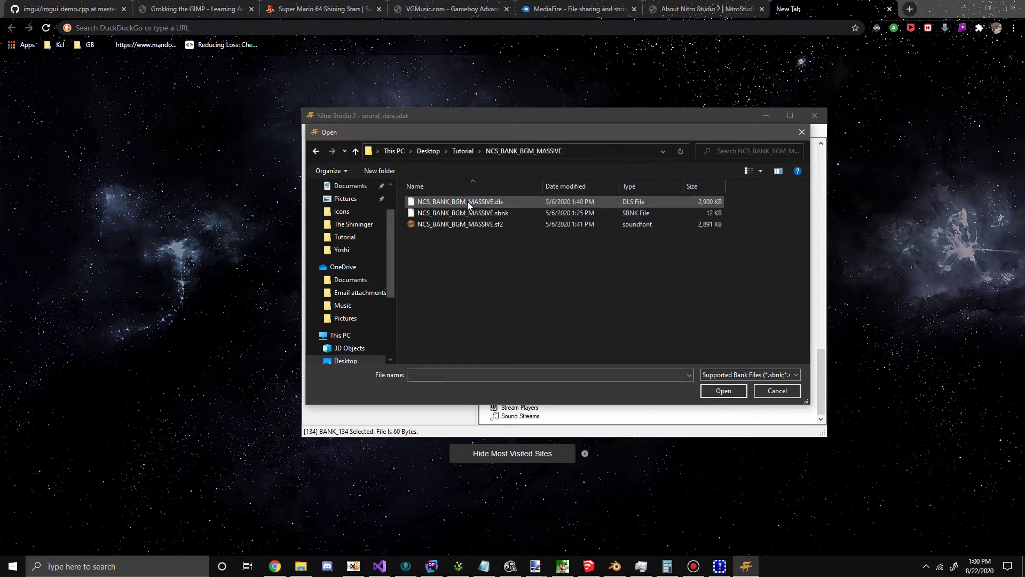
double_click(508, 214)
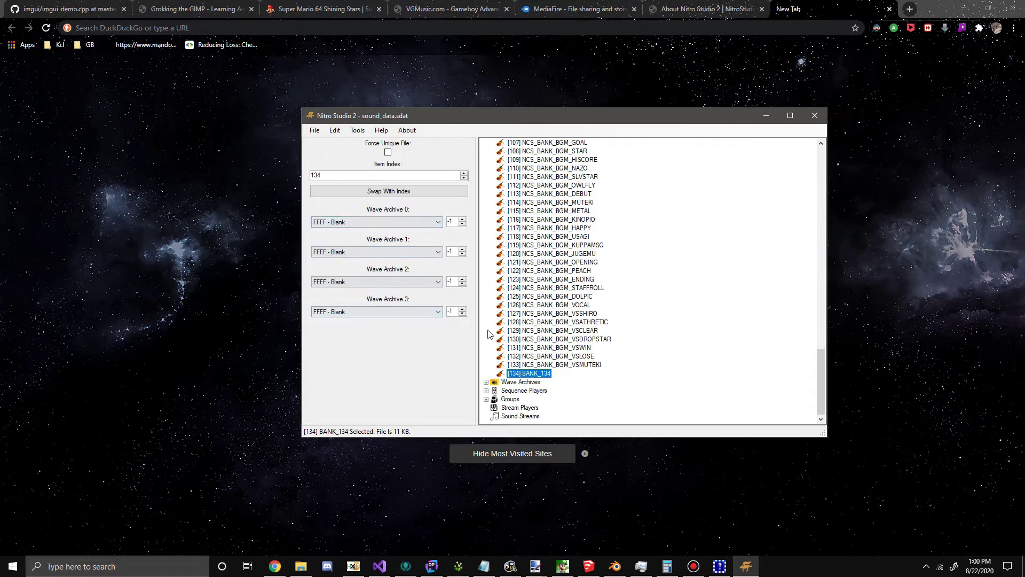
- Rename the new instrument bank NCS_BANK_BGM_MASSIVE
right_click(520, 374)
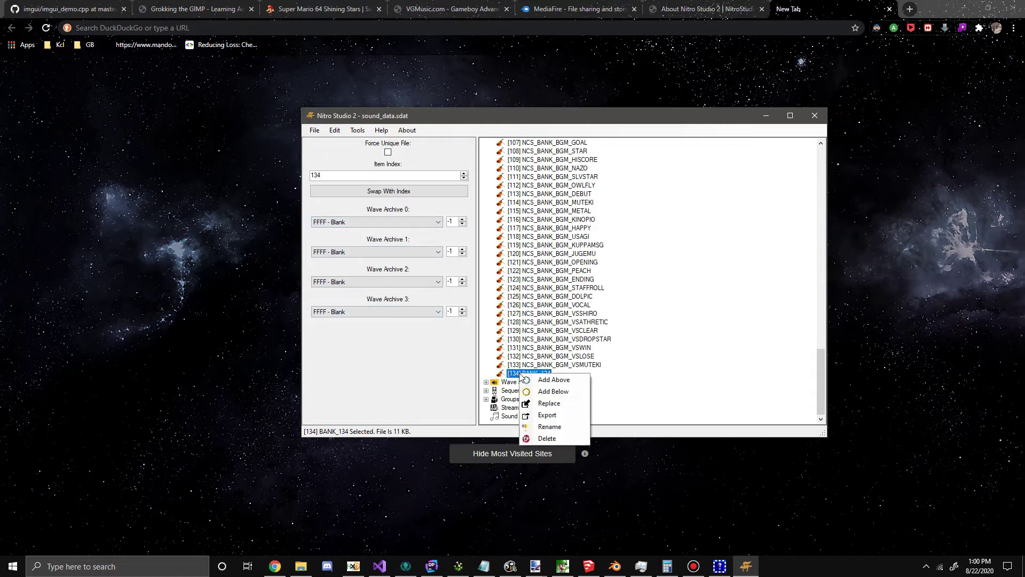
left_click(550, 427)
type("NCS_BANK_BG")
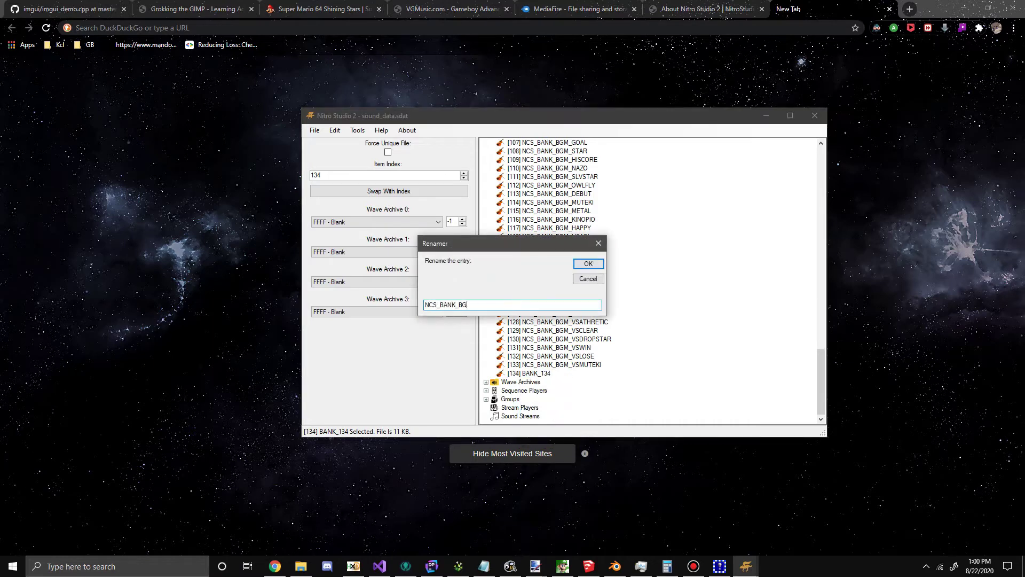
type("M_MASSIVE")
key("Return")
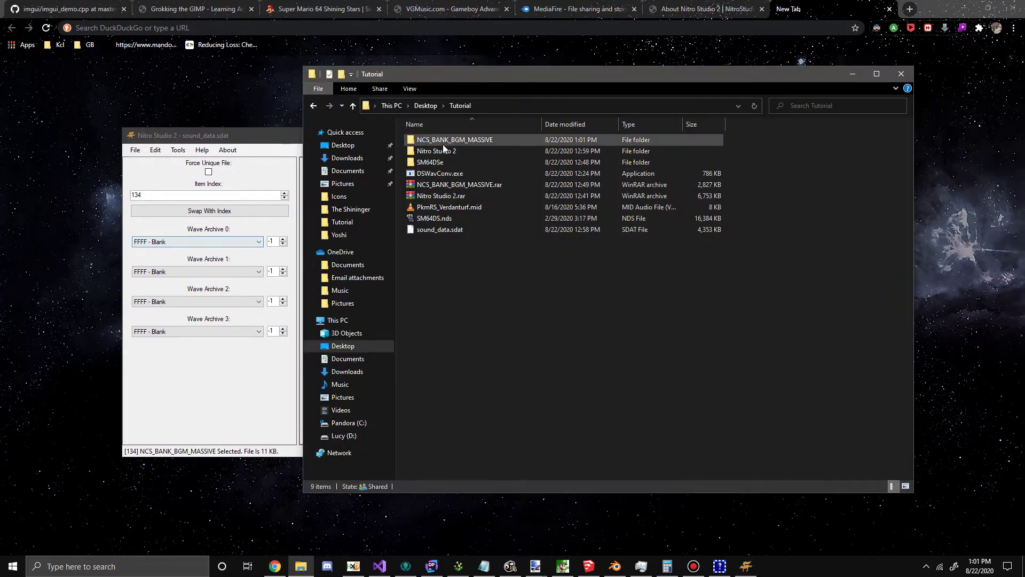
- Locate NCS_WAVE_BGM_MASSIVE.swar in the Tutorial folder's NCS_BANK_BGM_MASSIVE subfolder using File Explorer
double_click(454, 139)
left_click_drag(270, 135, 358, 205)
left_click(496, 176)
- Back in Nitro Studio 2, add a new entry at the end of the Wave Archives and select it
left_click_drag(270, 199, 220, 101)
scroll(368, 393, "down", 1)
left_click(323, 376)
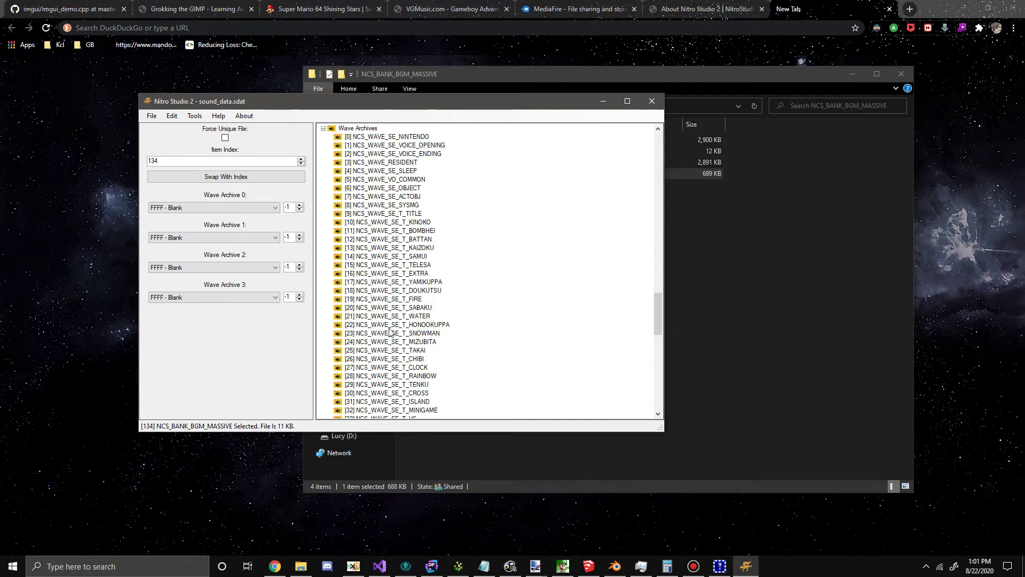
scroll(391, 310, "up", 6)
right_click(374, 282)
key("Escape")
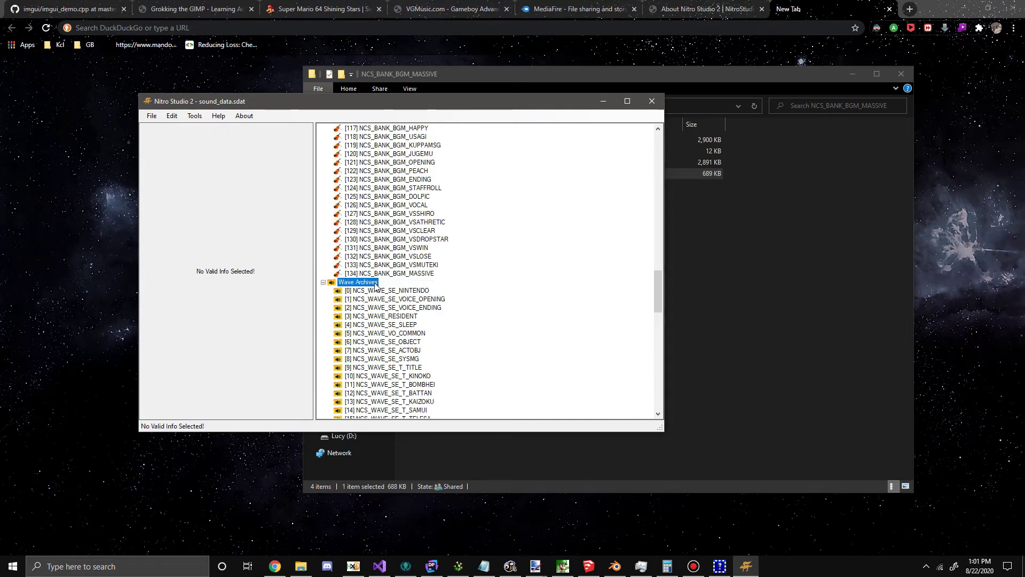
scroll(394, 299, "down", 10)
left_click(366, 376)
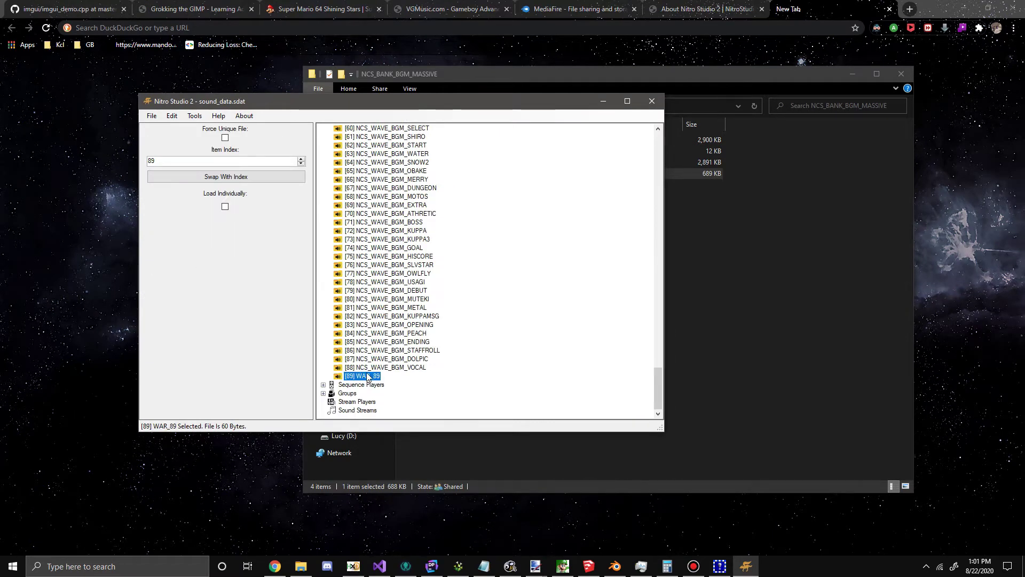
- Replace the newly added wave archive with NCS_WAVE_BGM_MASSIVE.swar
right_click(366, 375)
left_click(396, 402)
double_click(283, 188)
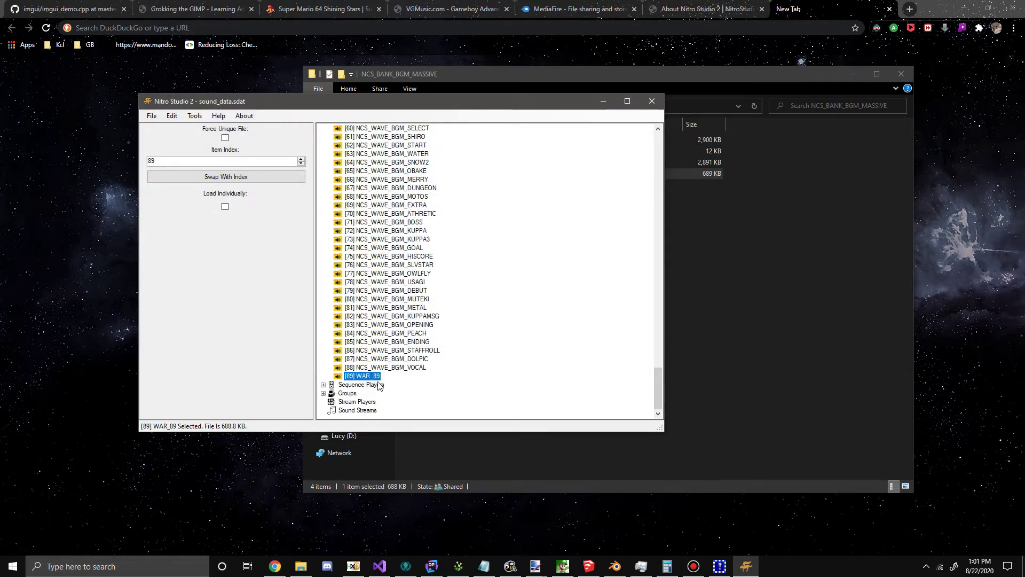
- Rename the new wave archive NCS_WAVE_BGM_MASSIVE
right_click(372, 378)
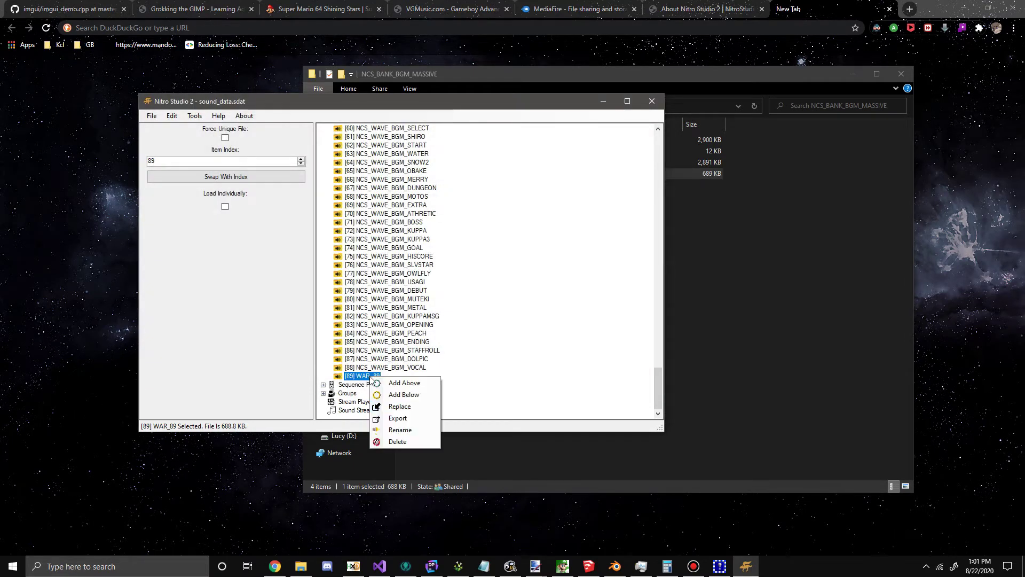
left_click(411, 426)
type("NCS_W")
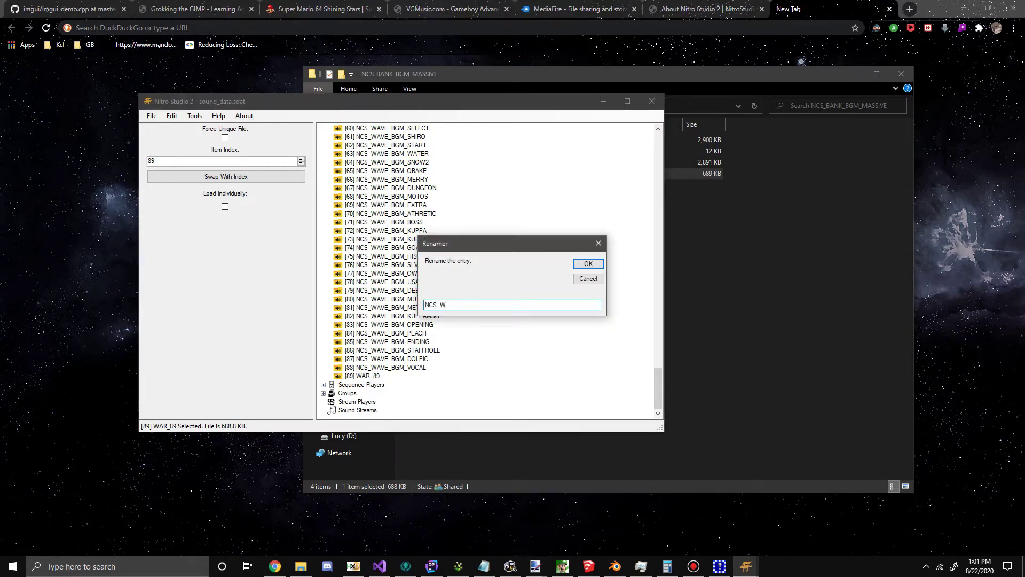
type("AVE_BGM_MASSIVE")
key("Return")
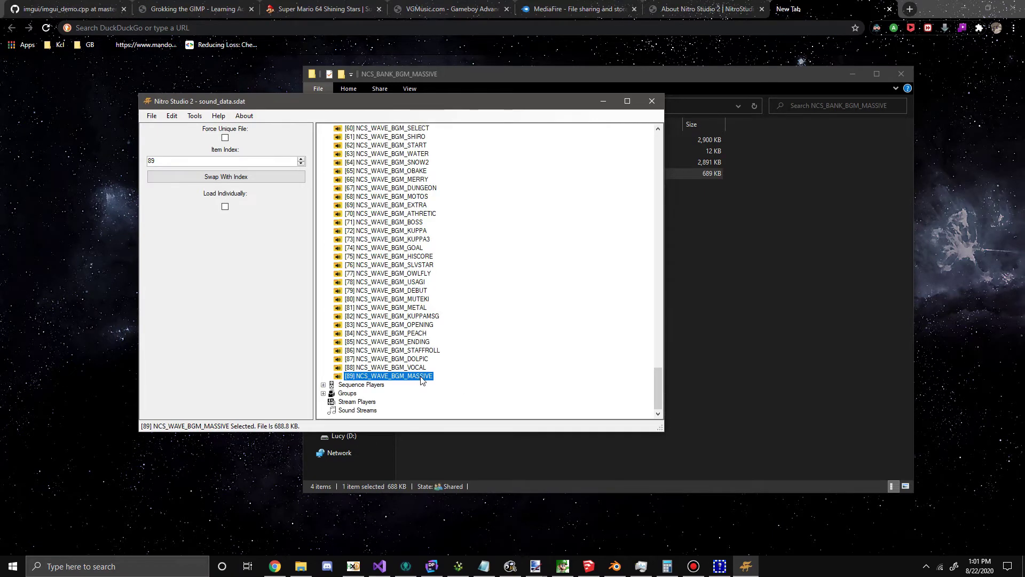
- Save the sound archive with the added bank and wave archive
left_click(152, 115)
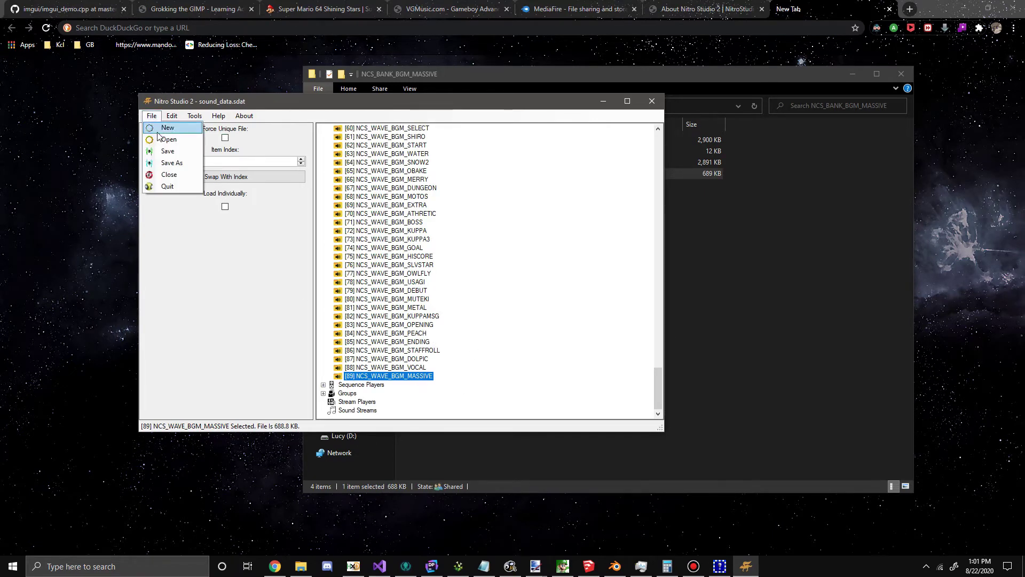
left_click(176, 142)
left_click_drag(249, 101, 271, 107)
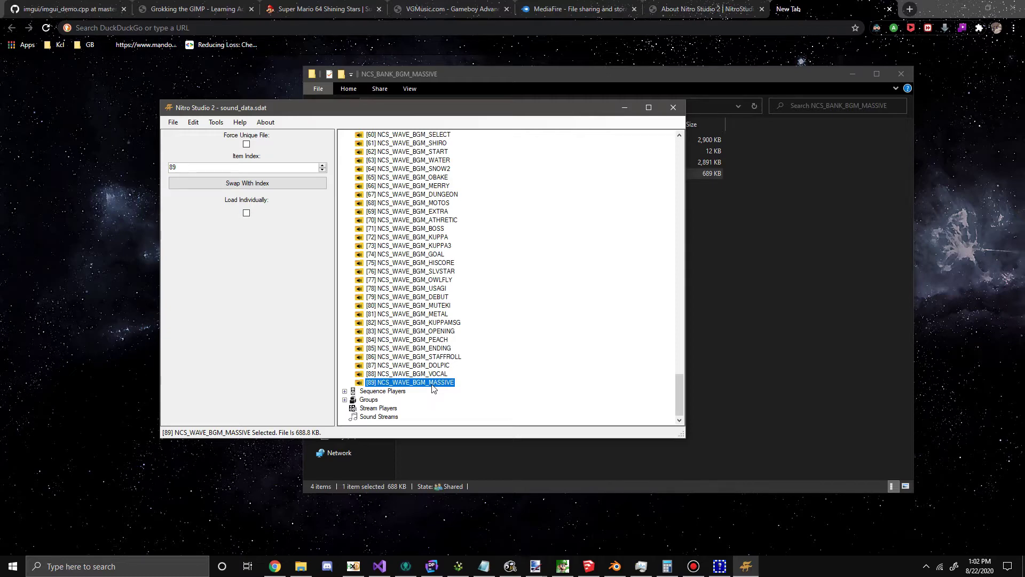
- Switch to File Explorer and go back to the Tutorial folder holding sound_data.sdat
scroll(433, 389, "up", 20)
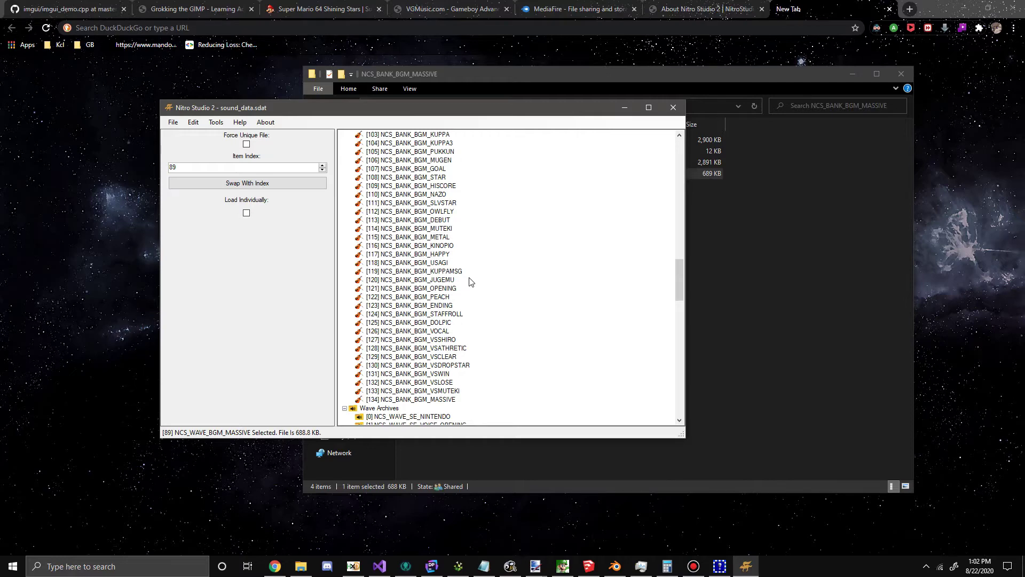
left_click(716, 286)
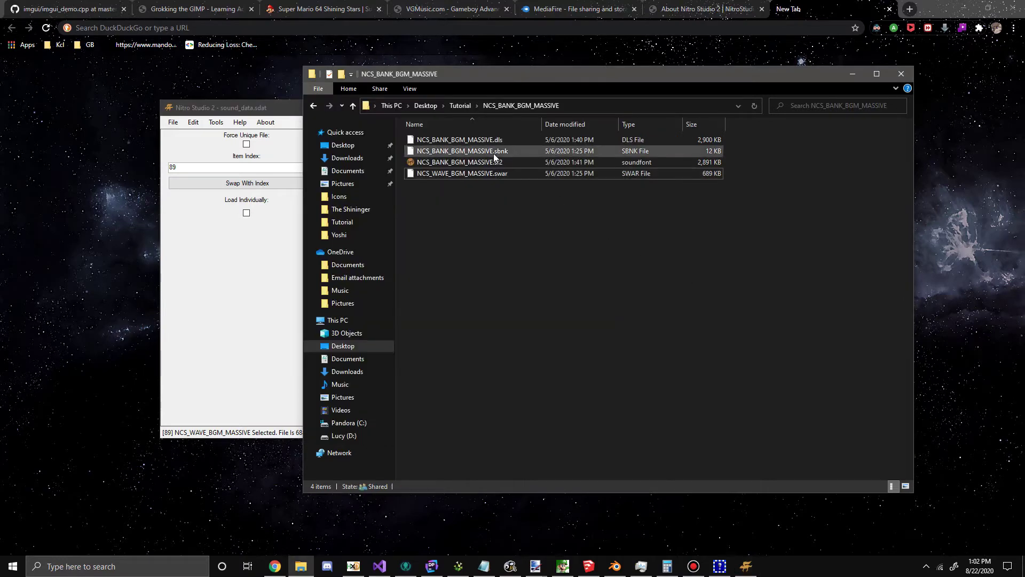
left_click(460, 106)
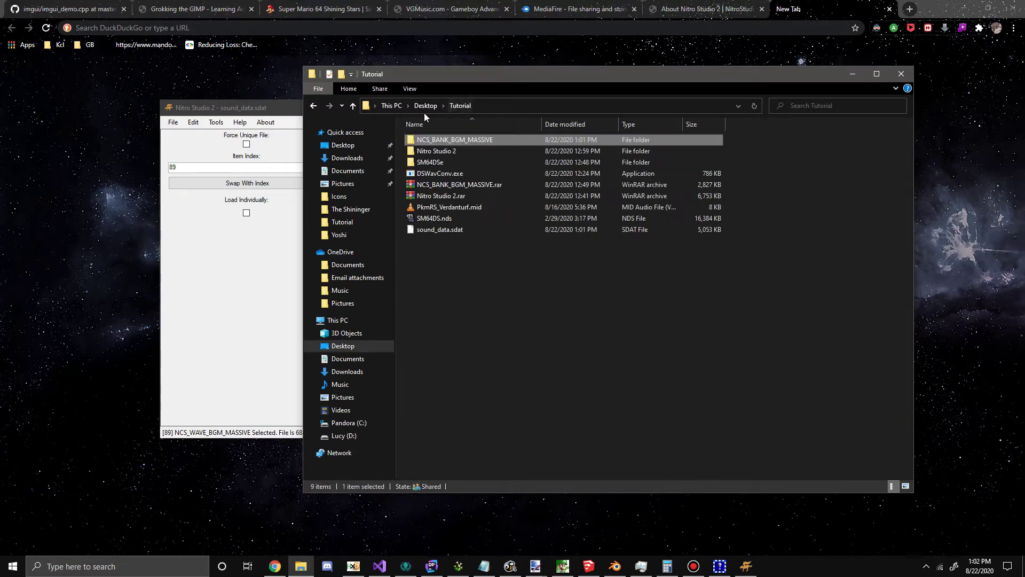
left_click_drag(244, 110, 127, 127)
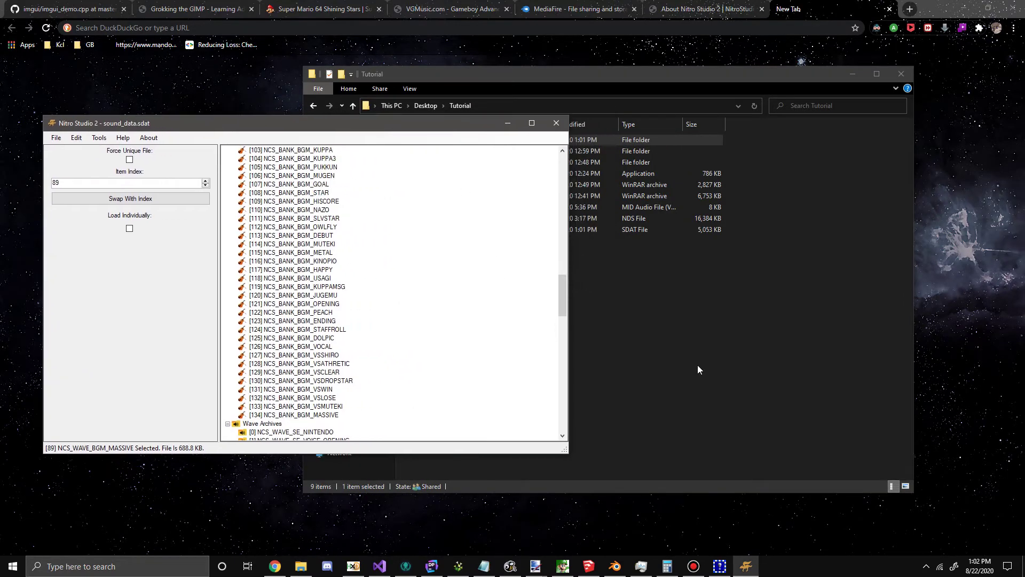
left_click(729, 388)
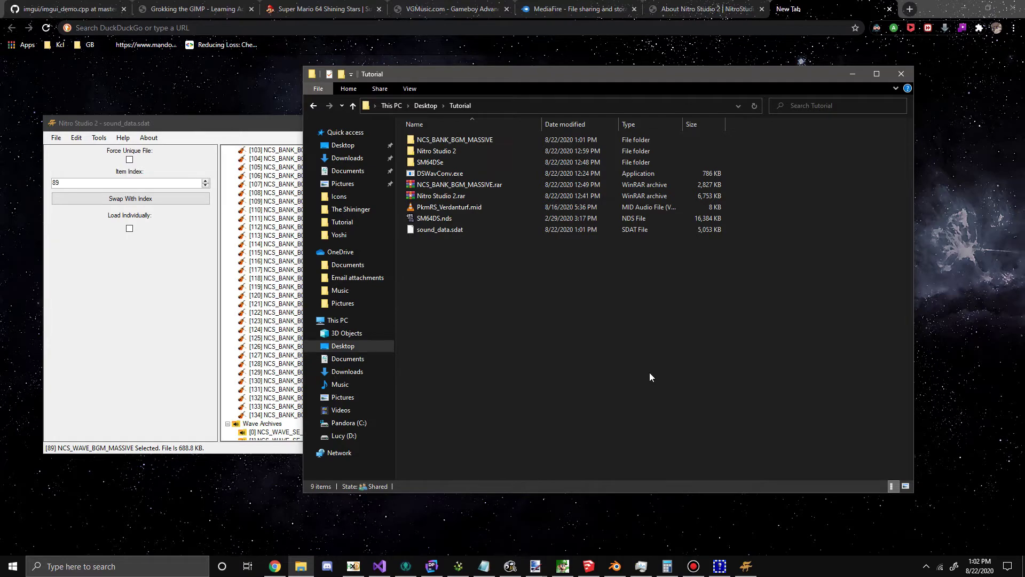
- Check which wave archives the NCS_BANK_BGM_FIRE instrument bank uses in Nitro Studio 2
scroll(268, 292, "up", 15)
left_click(269, 292)
scroll(269, 292, "down", 15)
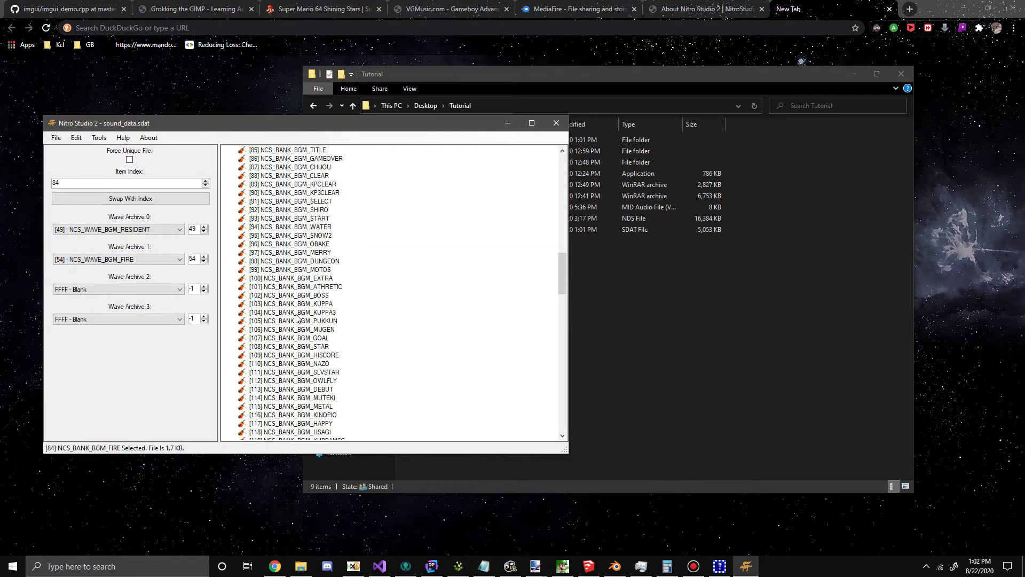
scroll(302, 321, "up", 5)
left_click_drag(565, 255, 565, 160)
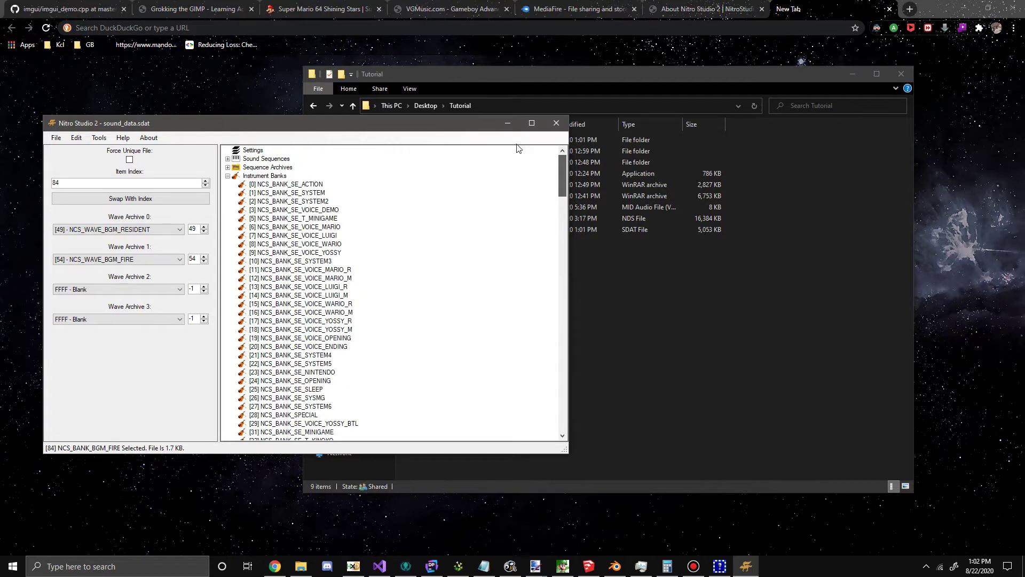
- Collapse the Instrument Banks and open the NCS_WAVE_BGM_MASSIVE wave archive in its editor
left_click(227, 176)
left_click(228, 185)
left_click(253, 186)
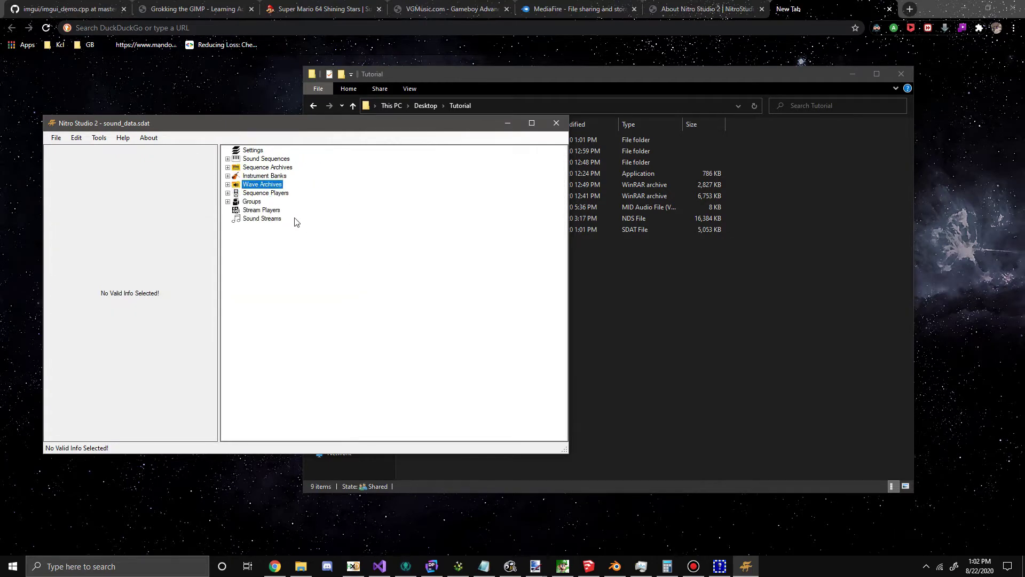
left_click(228, 184)
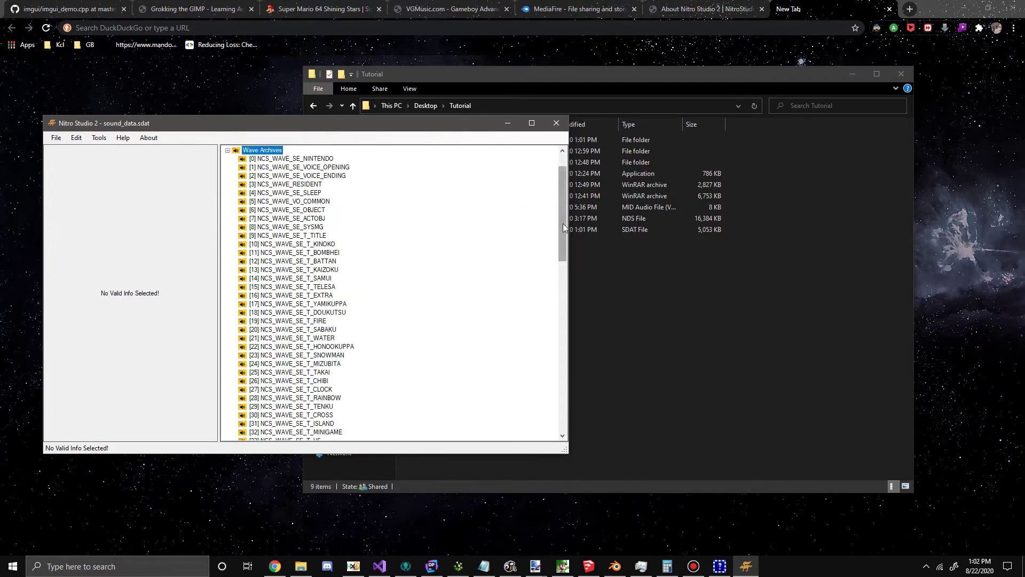
left_click_drag(565, 211, 541, 409)
left_click(318, 398)
left_click(289, 279)
left_click(324, 399)
double_click(324, 398)
- Sample Wave 6, Wave 19, Wave 3 and Wave 0 of the wave archive, and close its editor
left_click(236, 124)
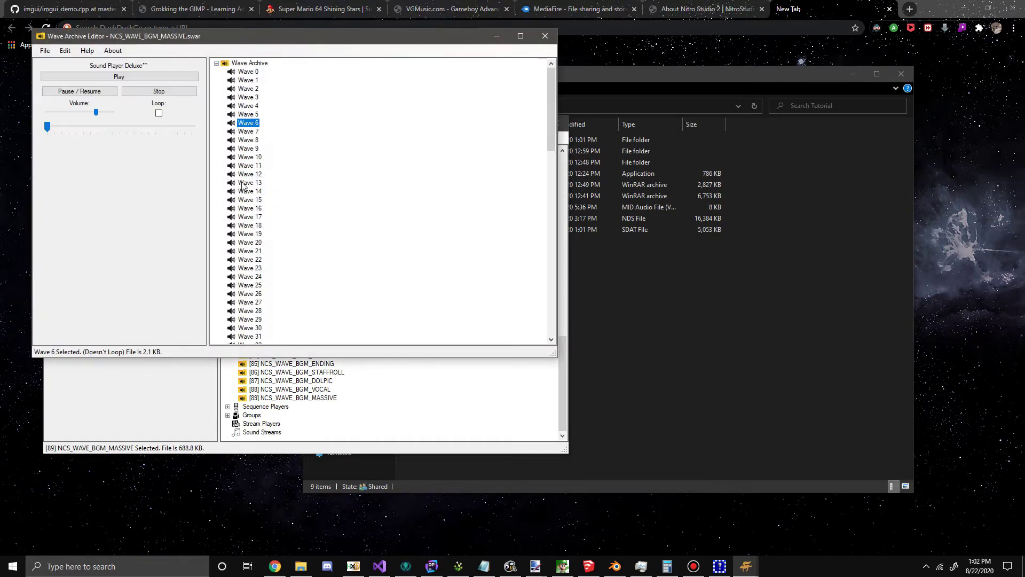
left_click(248, 234)
left_click(249, 97)
left_click(249, 71)
left_click(545, 35)
- Collapse the Wave Archives and open the NCS_BANK_BGM_MASSIVE instrument bank in the Bank Editor
scroll(320, 267, "up", 20)
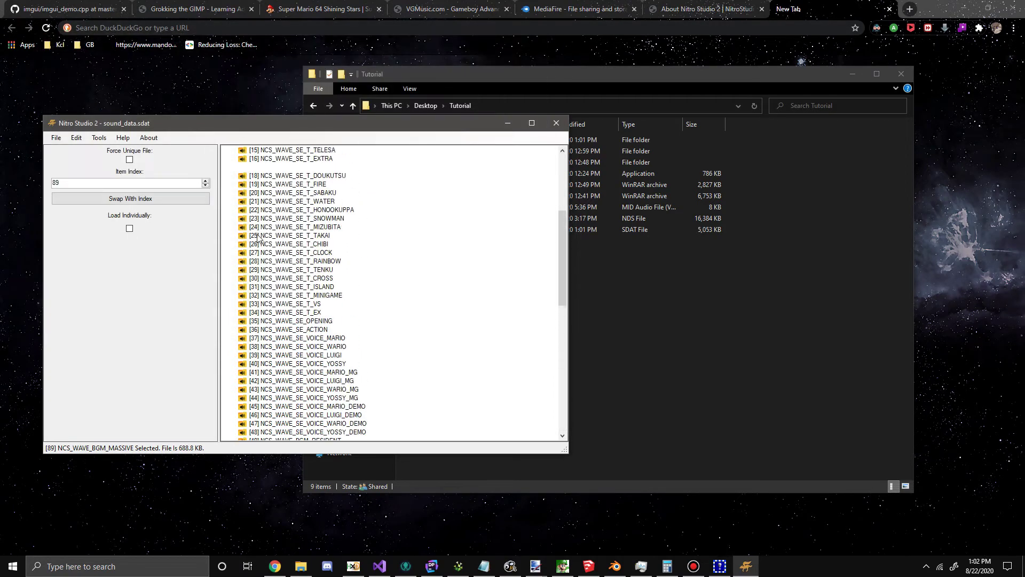
left_click(227, 184)
left_click(228, 175)
scroll(293, 260, "down", 20)
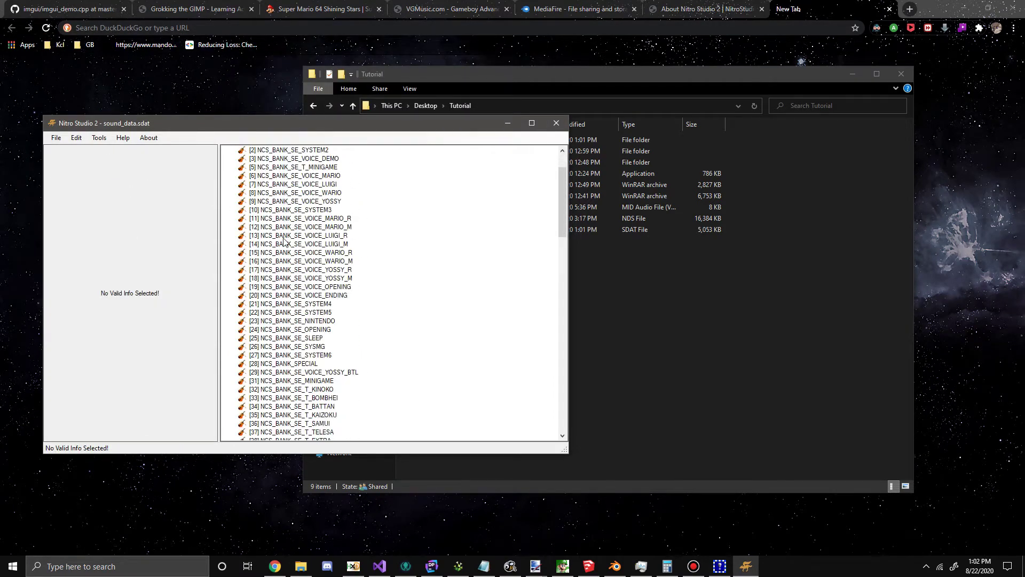
scroll(293, 260, "down", 3)
left_click(330, 390)
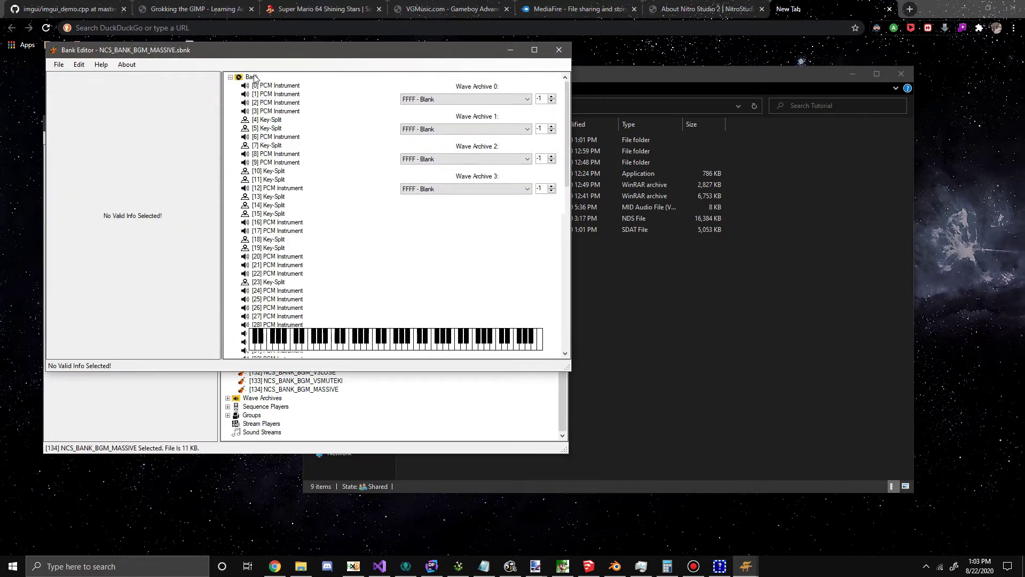
- Look at instruments 1, 19, 21 and 24 of the bank, and close the Bank Editor
left_click_drag(293, 52, 458, 53)
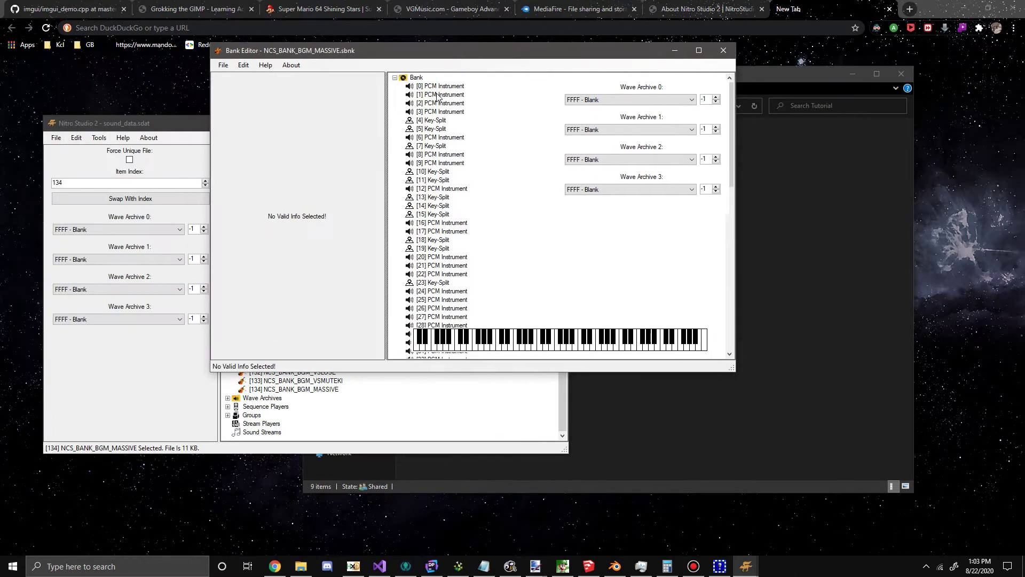
left_click(439, 95)
left_click(437, 248)
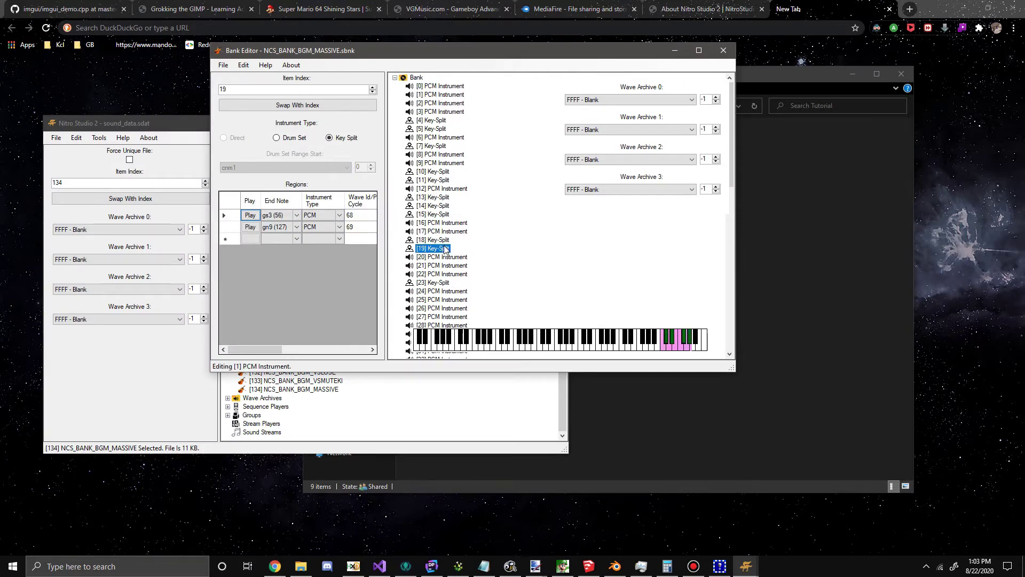
left_click(443, 266)
left_click(439, 292)
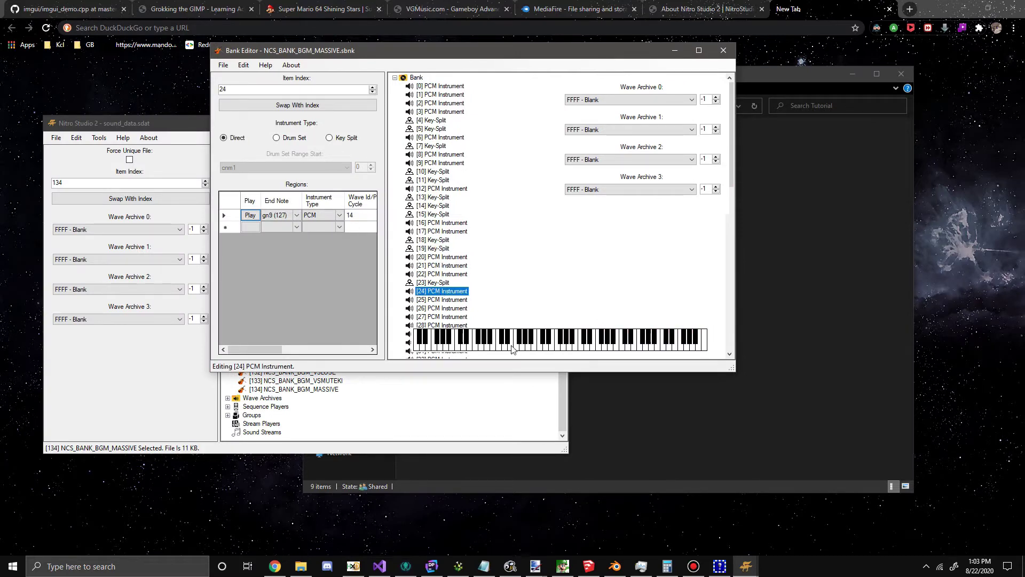
left_click(723, 50)
- Assign NCS_WAVE_BGM_MASSIVE as Wave Archive 0 of the NCS_BANK_BGM_MASSIVE instrument bank
left_click(56, 137)
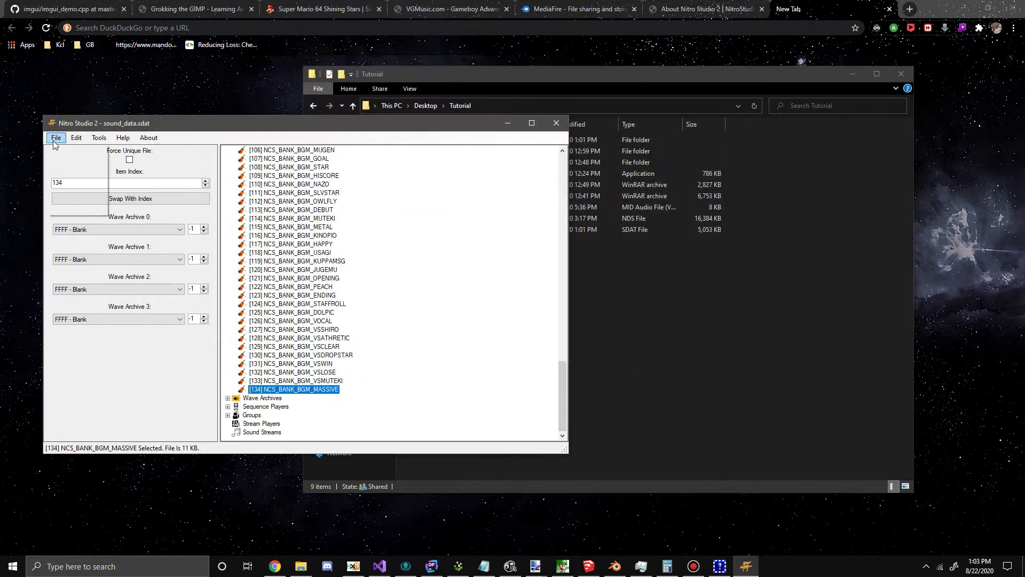
left_click(120, 230)
scroll(155, 428, "down", 20)
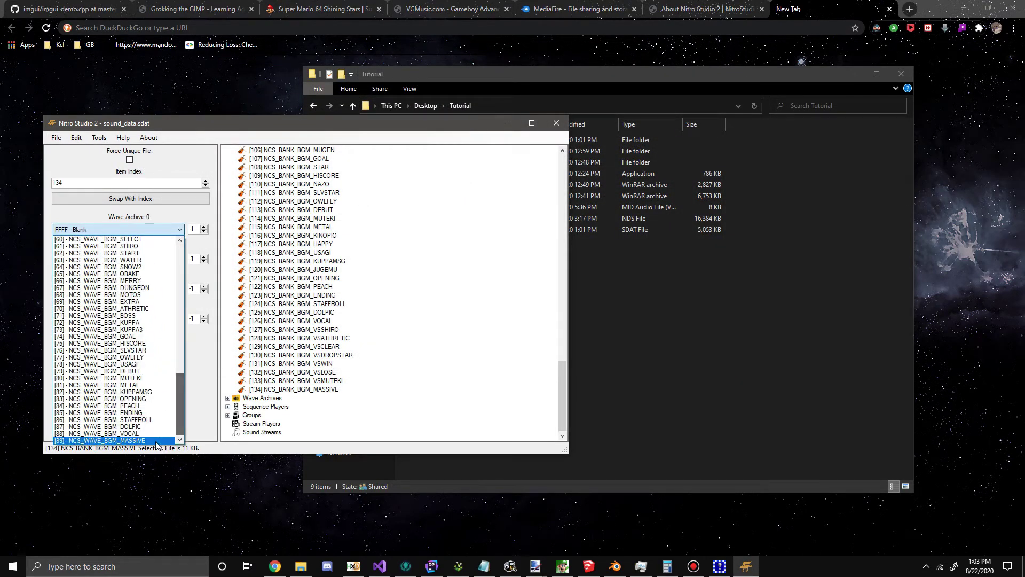
left_click(157, 441)
left_click(277, 392)
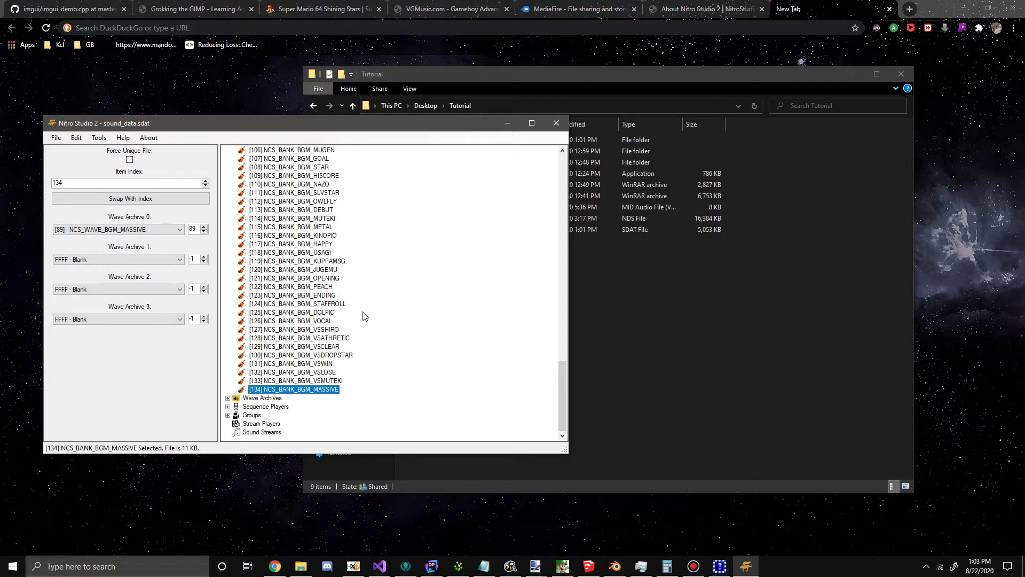
- Collapse the Instrument Banks, look at the NCS_BGM_SLVSTAR4 and NCS_BGM_MERRY sound sequences, and collapse the Sound Sequences
scroll(352, 337, "up", 20)
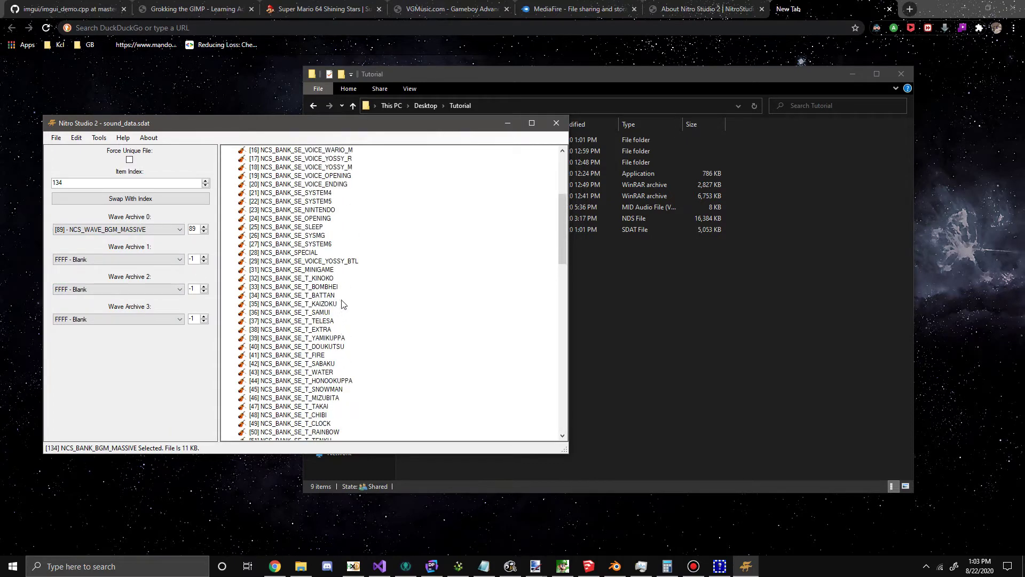
left_click(229, 176)
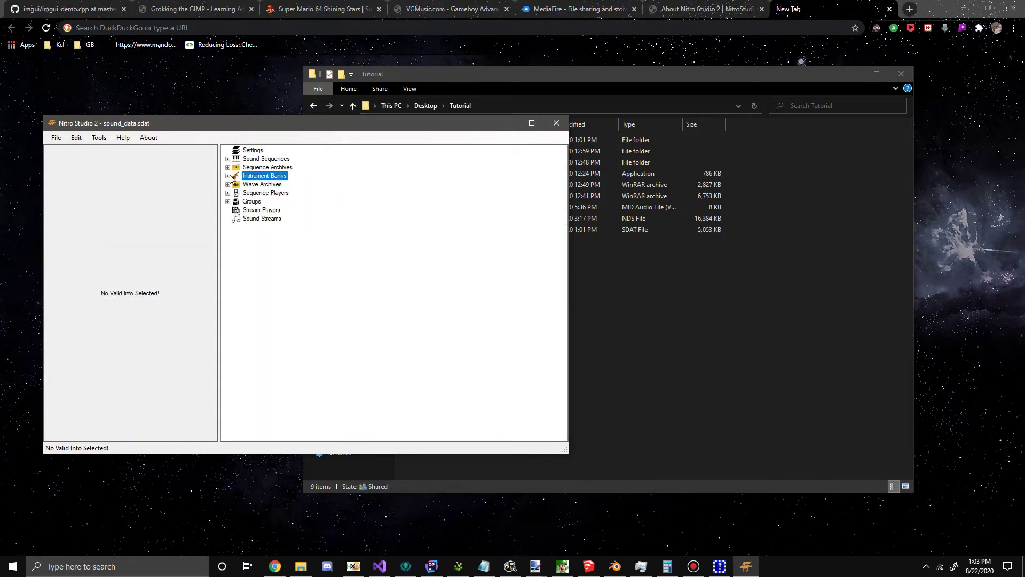
left_click(228, 159)
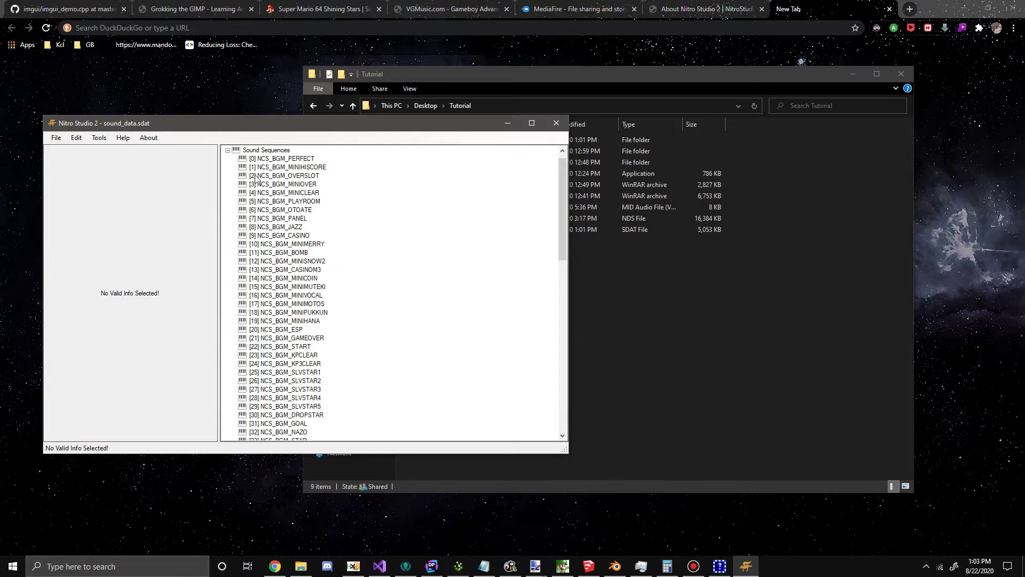
scroll(270, 243, "down", 6)
left_click(270, 244)
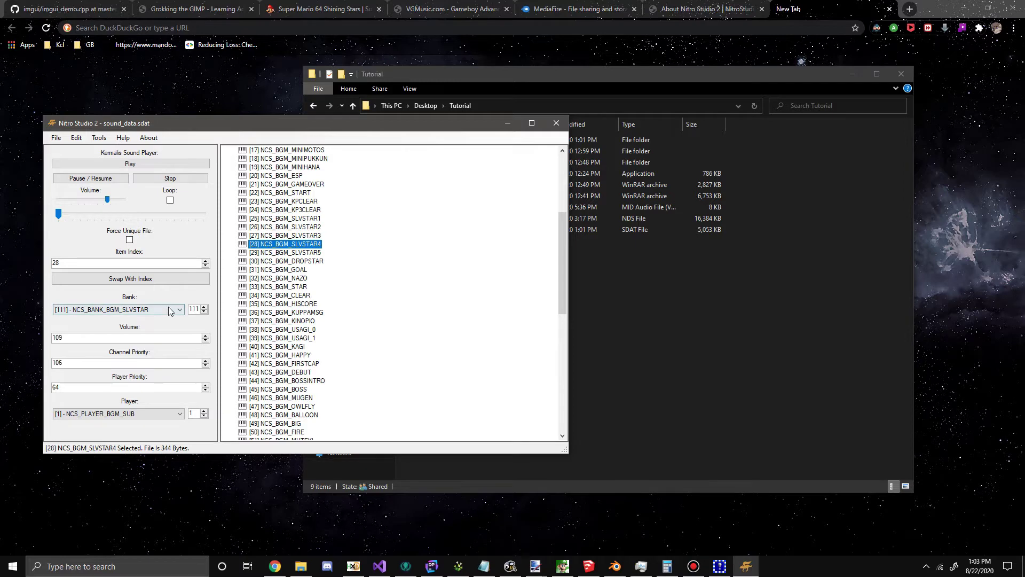
scroll(219, 309, "down", 7)
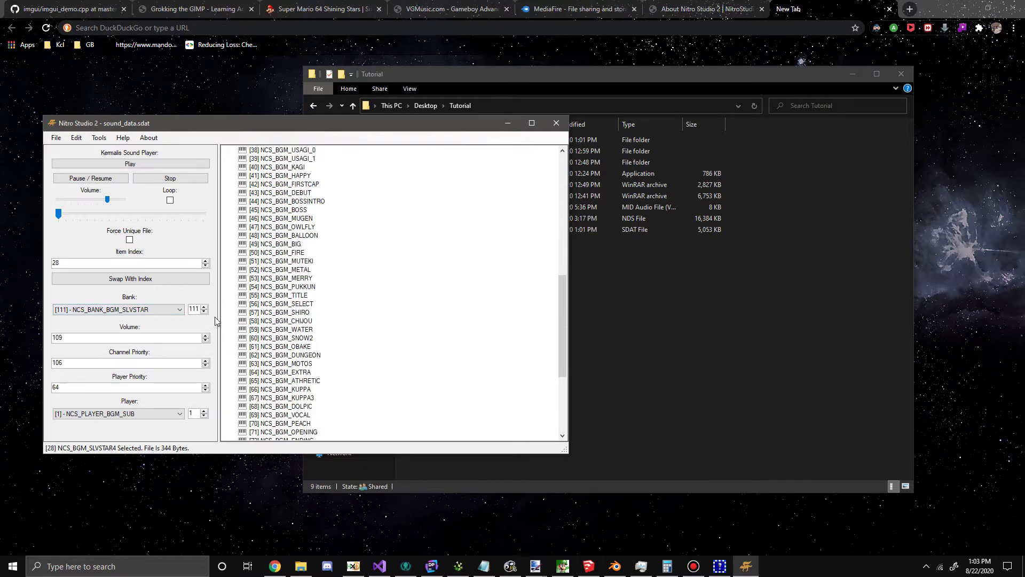
left_click(277, 278)
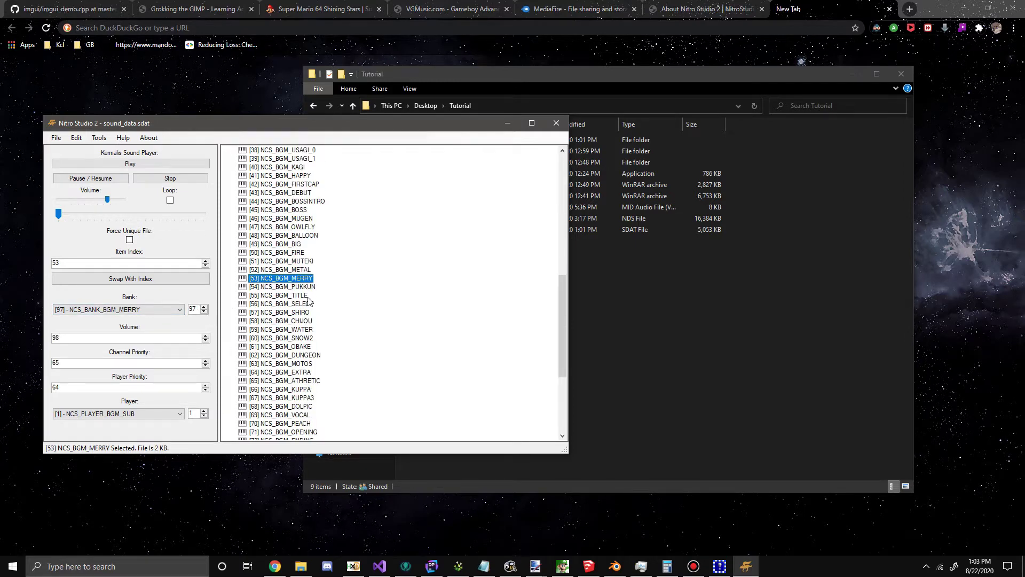
scroll(307, 303, "up", 13)
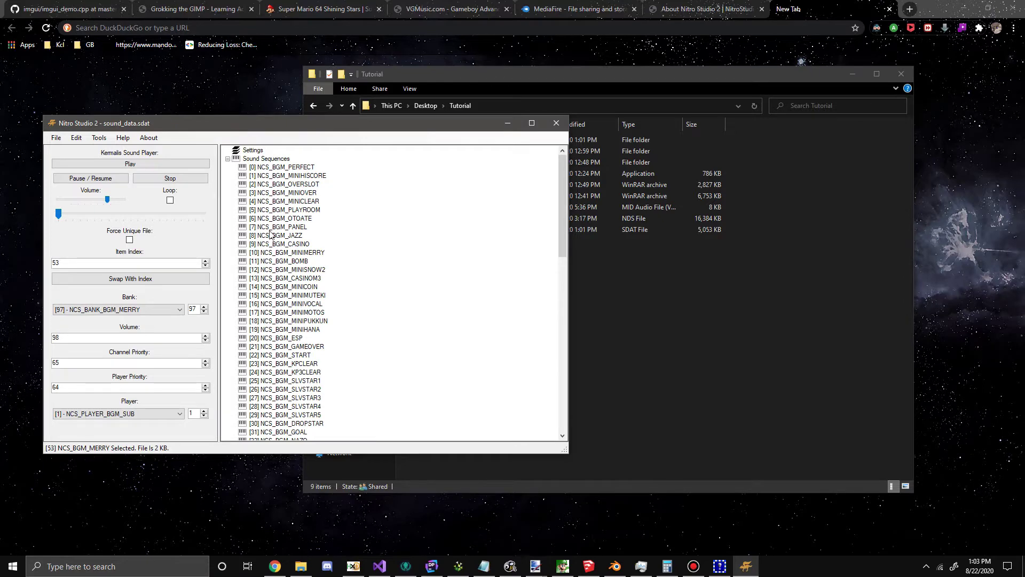
left_click(228, 160)
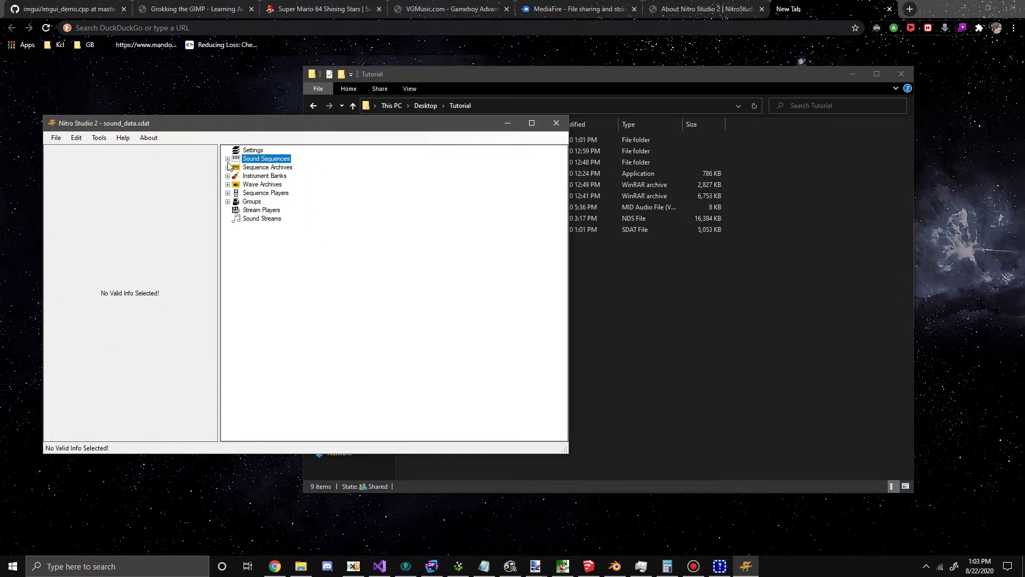
- Look through the NCS_SEQARC_PLAYER and NCS_SEQARC_VOICE sequence archives, and collapse the Sequence Archives
left_click(228, 167)
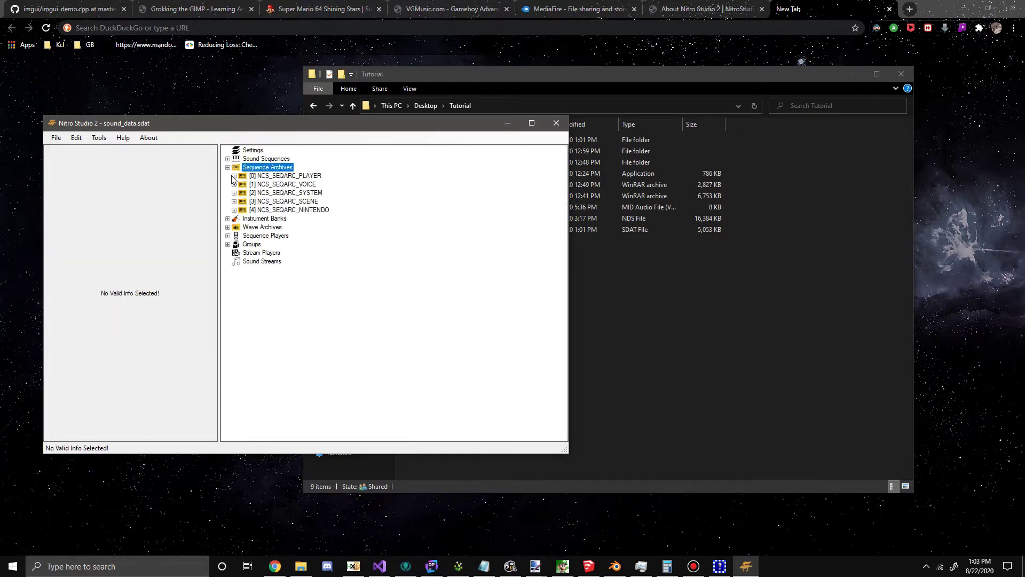
left_click(234, 176)
scroll(270, 188, "up", 1)
left_click(272, 176)
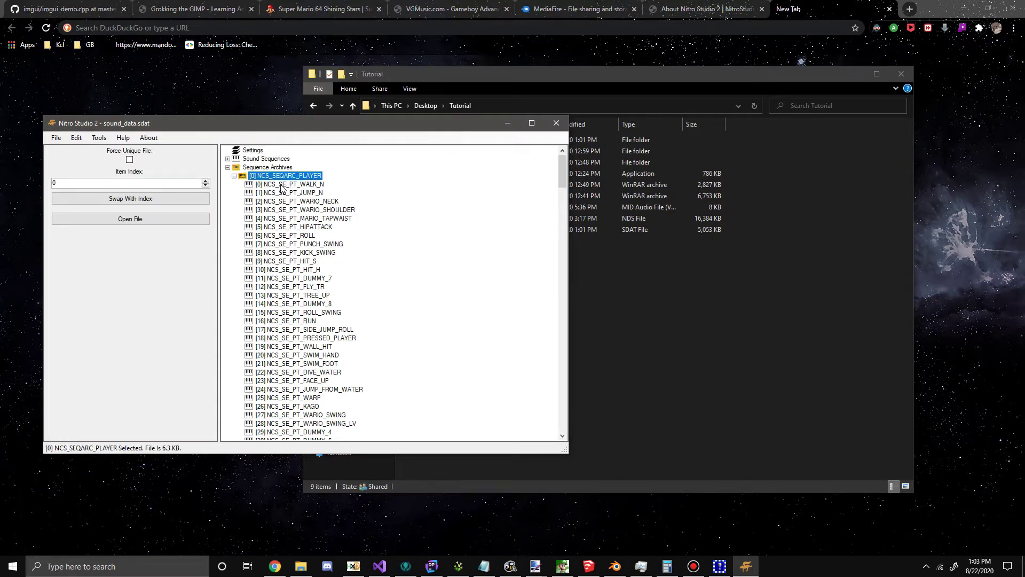
left_click(234, 175)
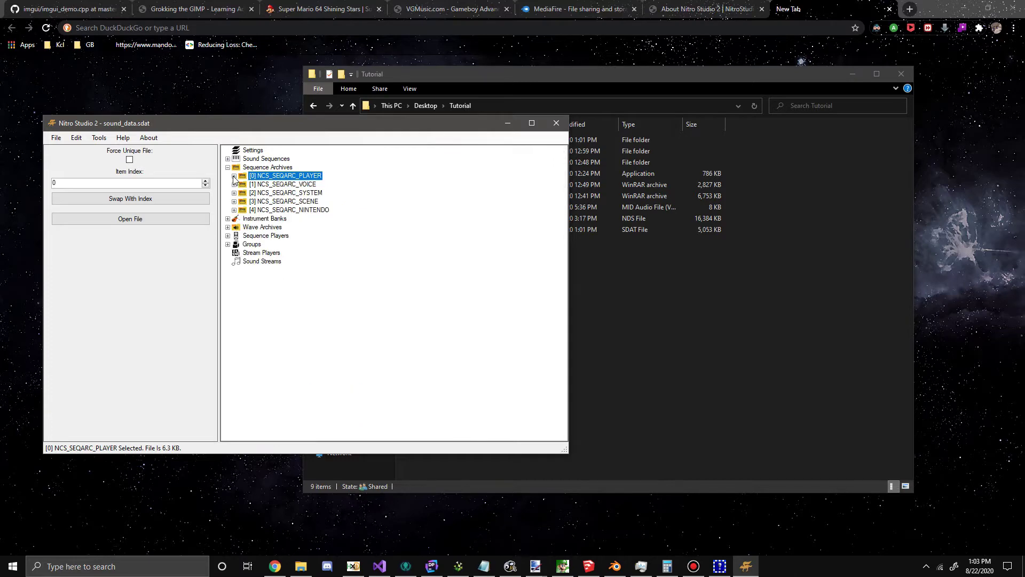
left_click(286, 185)
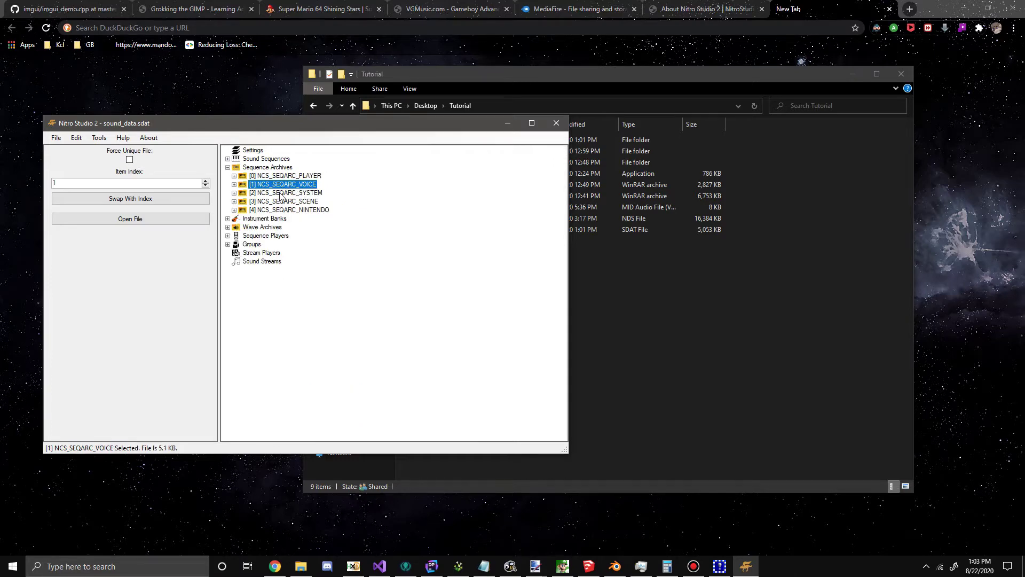
key("Right")
scroll(261, 299, "up", 2)
left_click(234, 185)
left_click(228, 168)
left_click(709, 287)
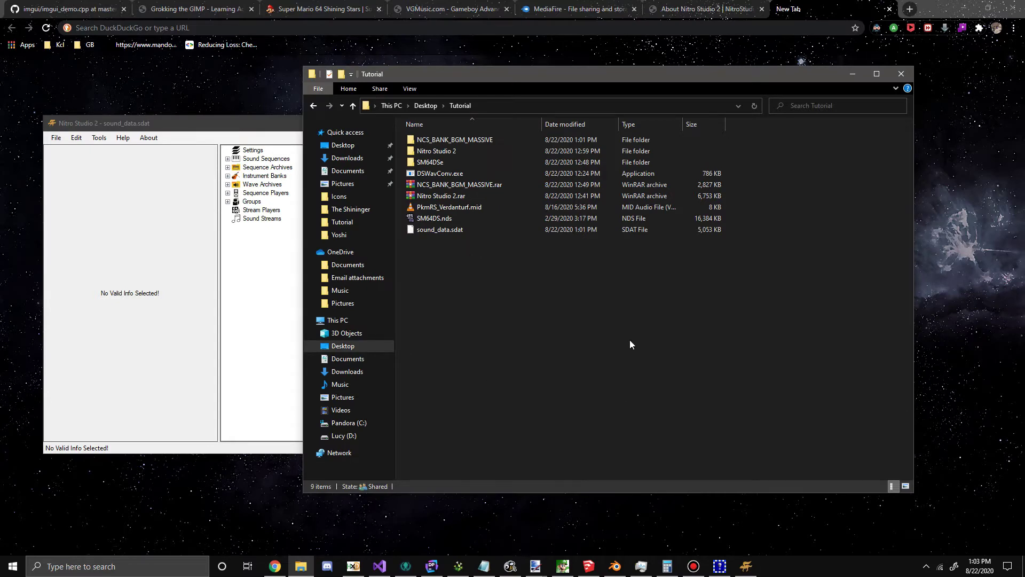
mouse_move(131, 119)
left_mouse_down()
mouse_move(121, 110)
mouse_move(136, 116)
left_mouse_up()
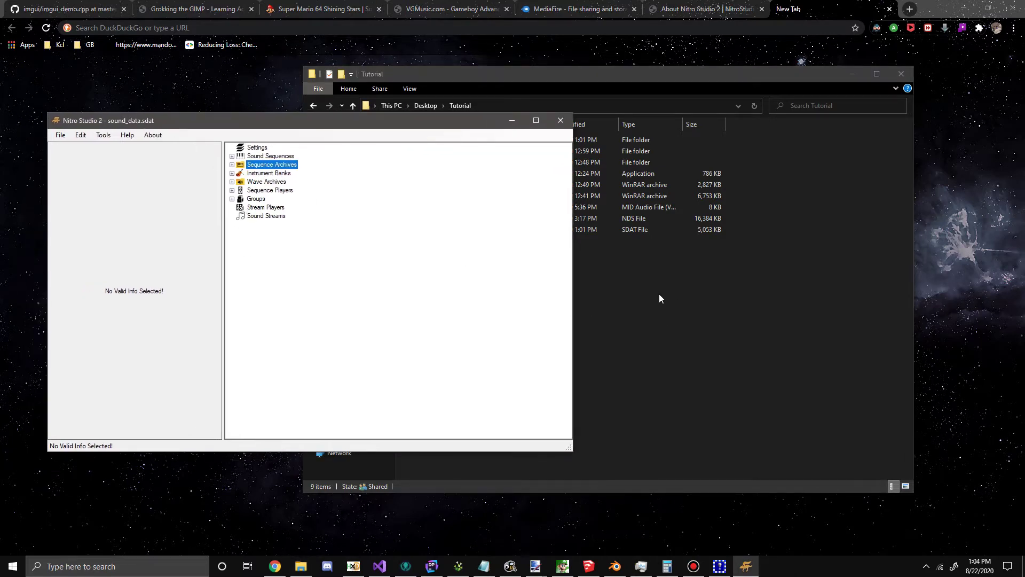
left_click(674, 342)
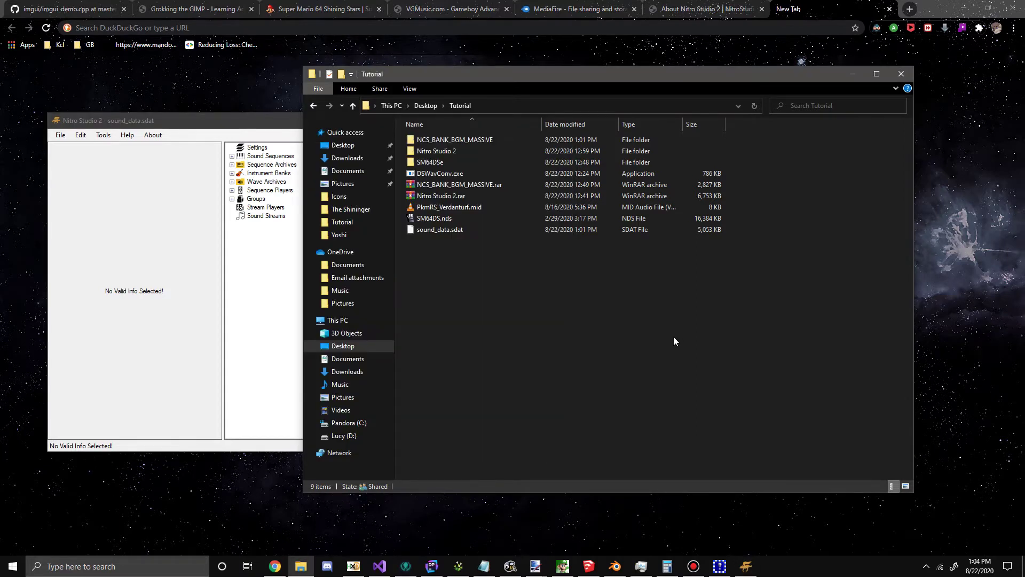
- Launch FL Studio 20 and bring its new project to the front
key("super")
type("fl")
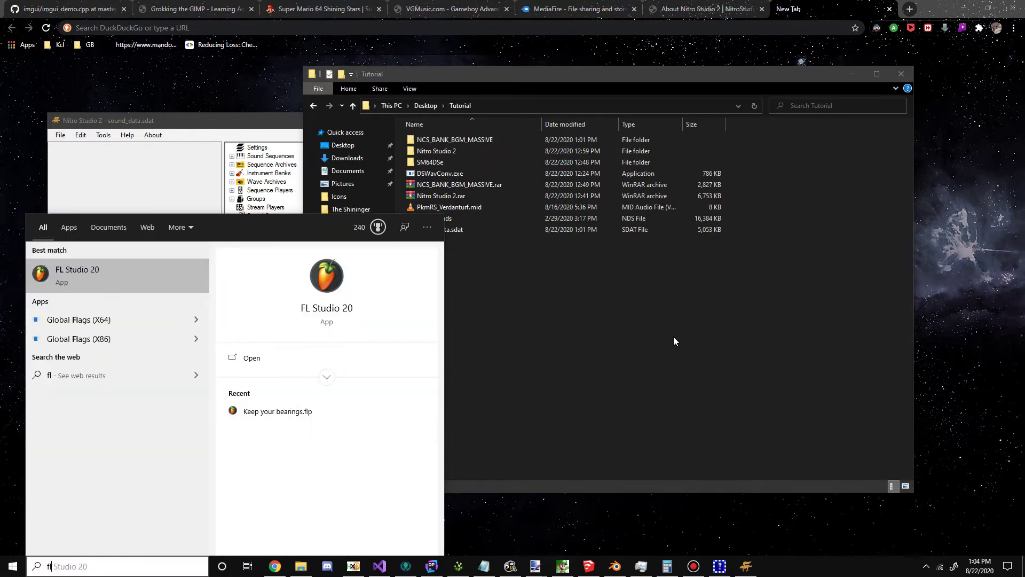
key("Return")
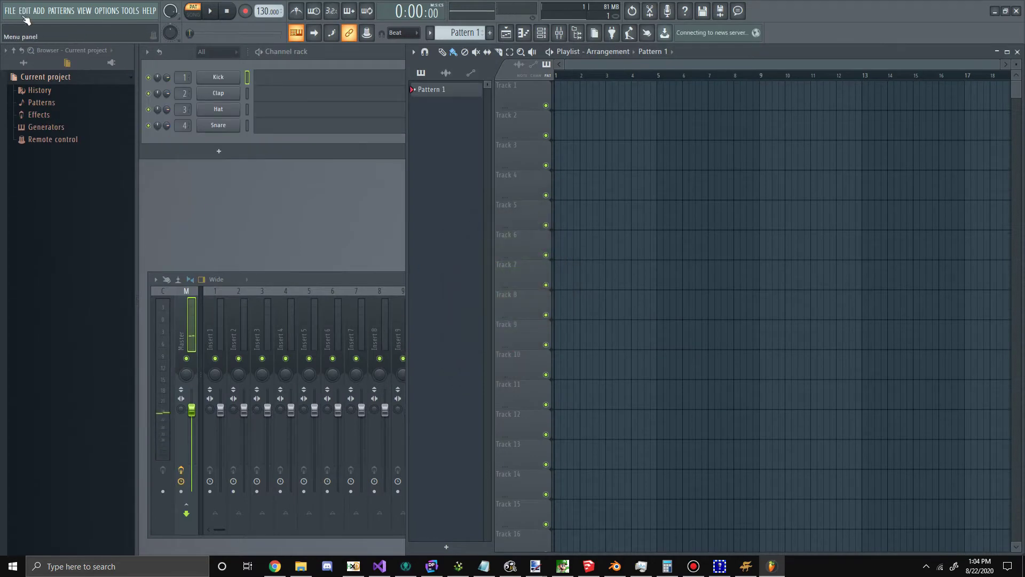
key("alt+Tab")
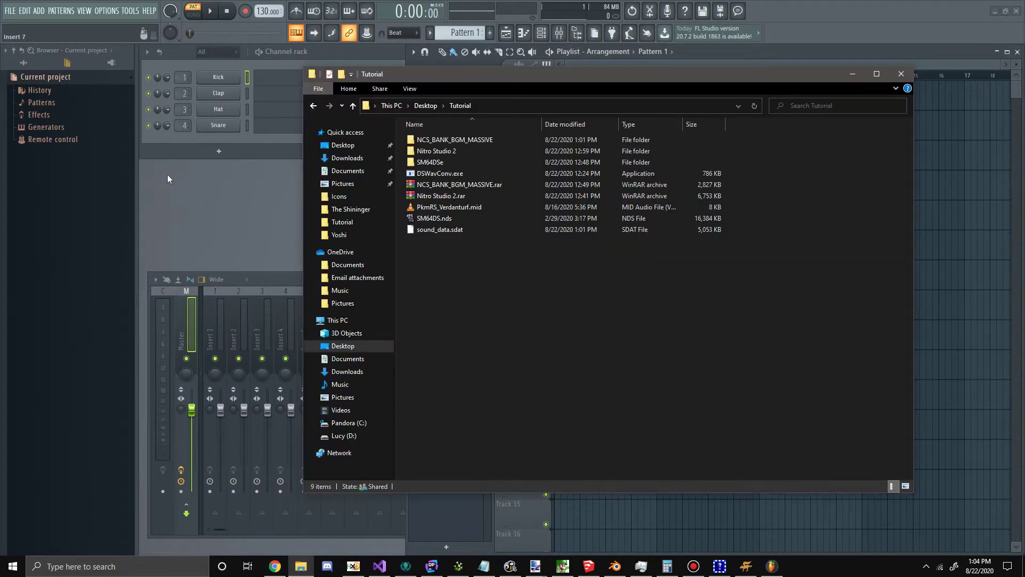
left_click(186, 191)
- Import PkmRS_Verdanturf.mid from the desktop's Tutorial folder as a new project with all tracks, one channel per track, and Fruity LSD added
left_click(24, 10)
mouse_move(8, 16)
left_click(21, 48)
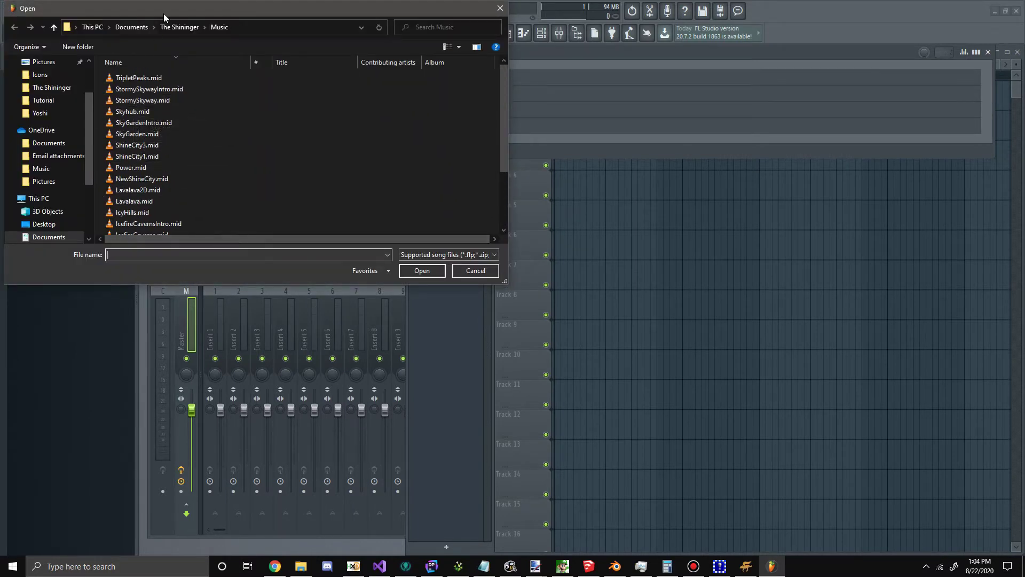
left_click(313, 92)
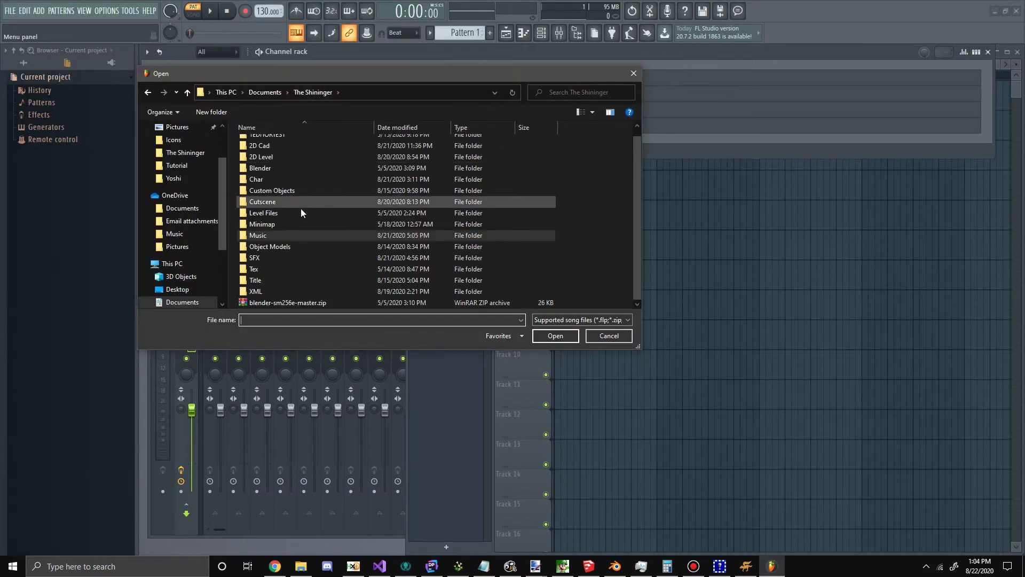
left_click(178, 290)
double_click(262, 144)
double_click(281, 177)
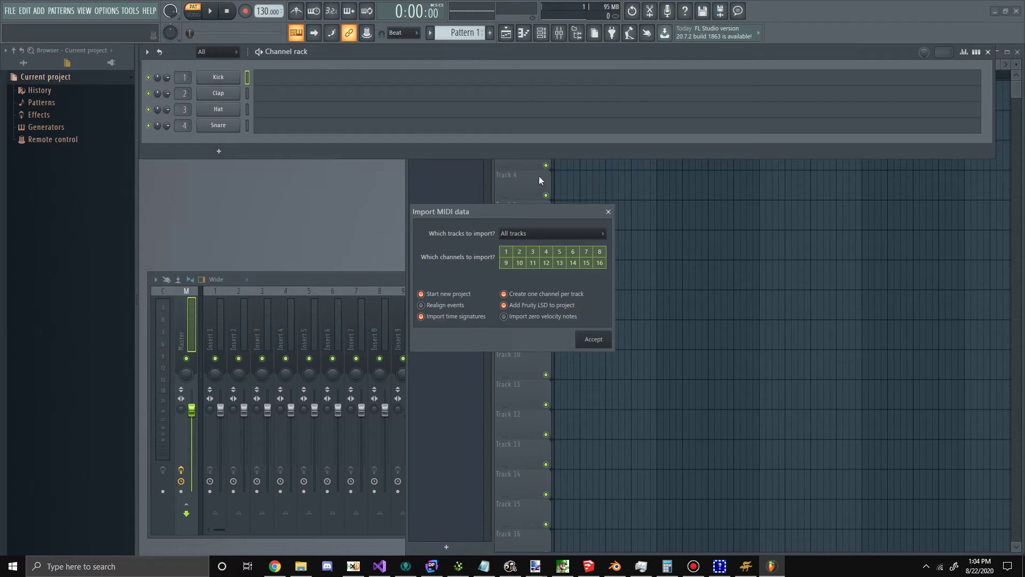
left_click(593, 340)
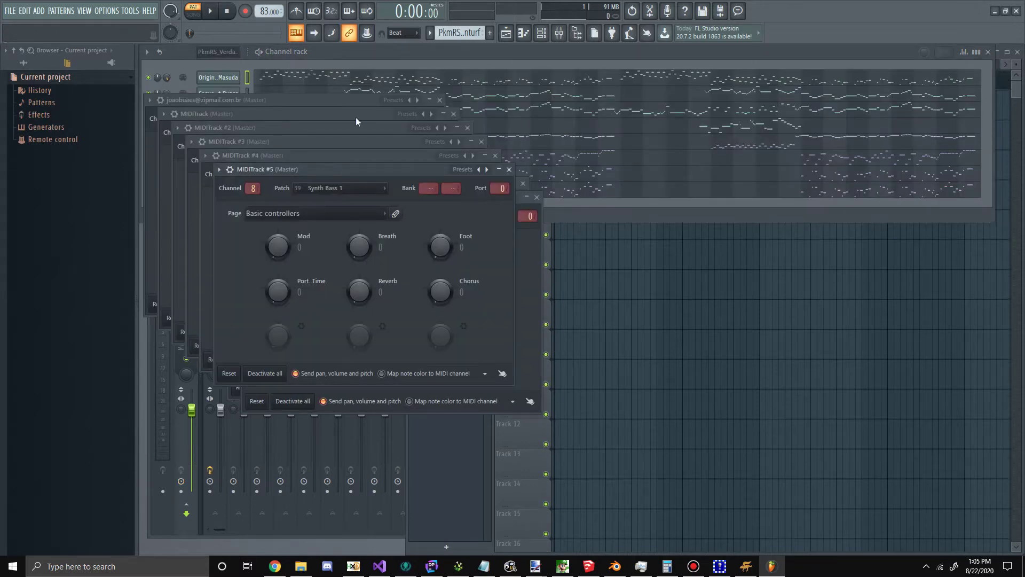
- Load NCS_BANK_BGM_MASSIVE.dls from the NCS_BANK_BGM_MASSIVE folder as the sound bank in Fruity LSD
left_click(540, 59)
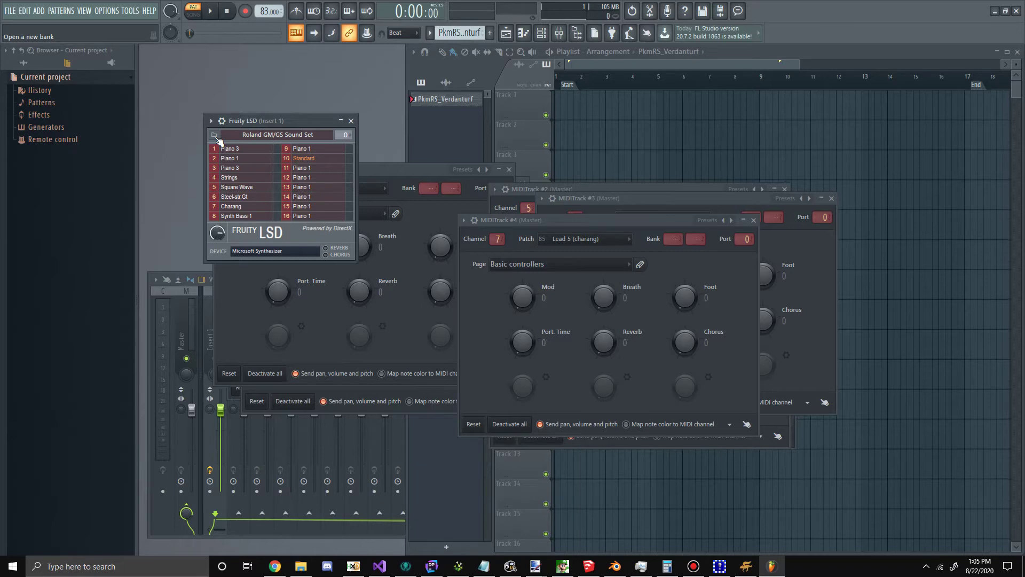
left_click(214, 137)
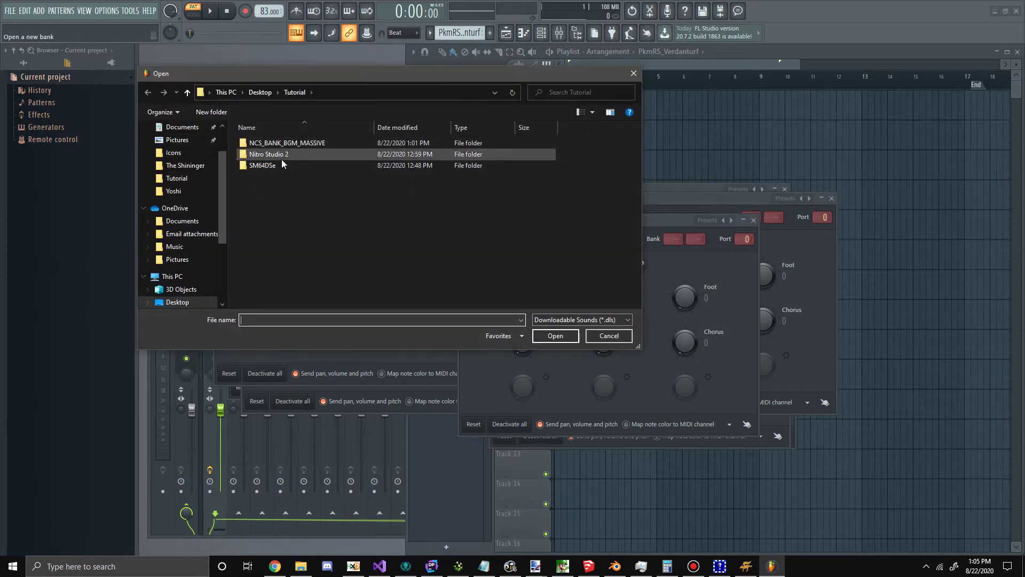
double_click(283, 144)
double_click(306, 146)
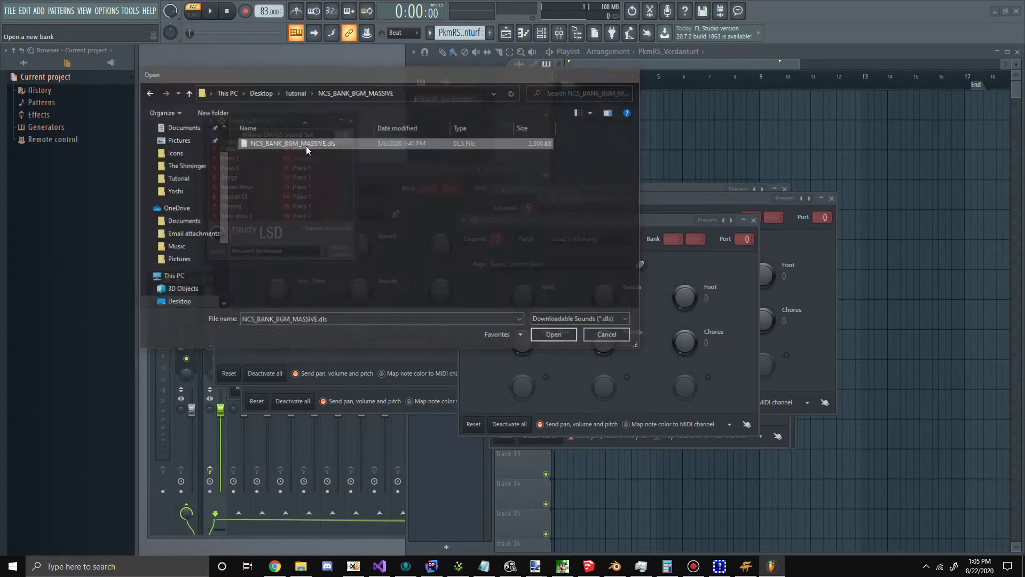
- Switch to Nitro Studio 2, look at the export options of the NCS_BANK_BGM_BOSS instrument bank without saving, and return to FL Studio
left_click(746, 566)
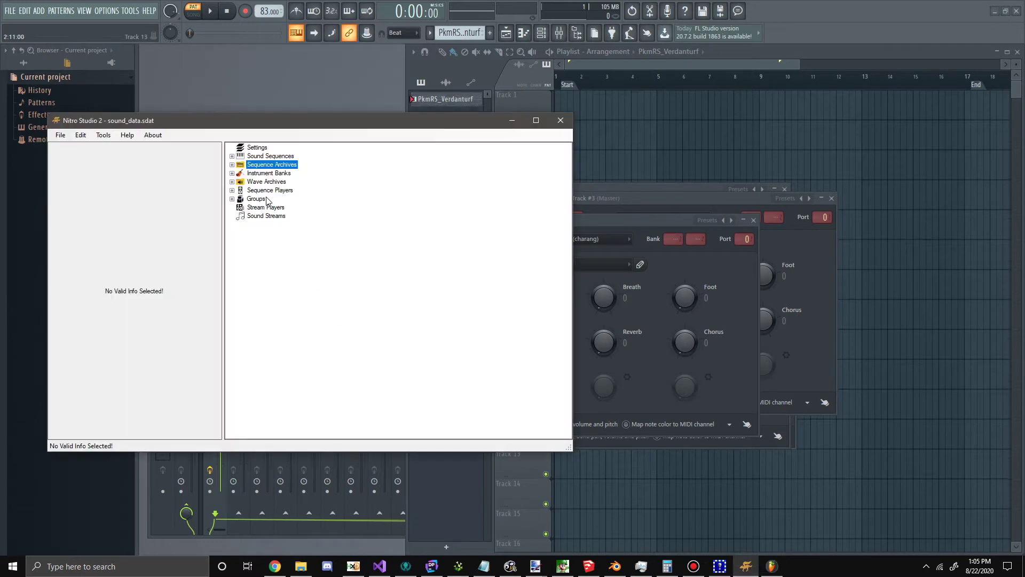
double_click(243, 174)
scroll(316, 320, "down", 20)
left_click(316, 328)
right_click(317, 331)
left_click(301, 390)
left_click(231, 372)
left_click(413, 382)
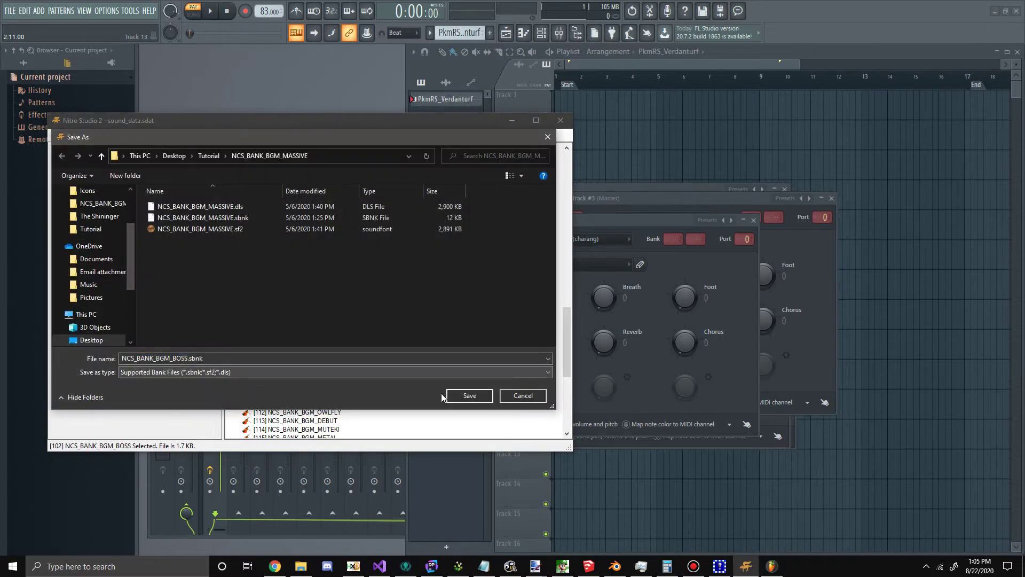
left_click(523, 396)
left_click(746, 566)
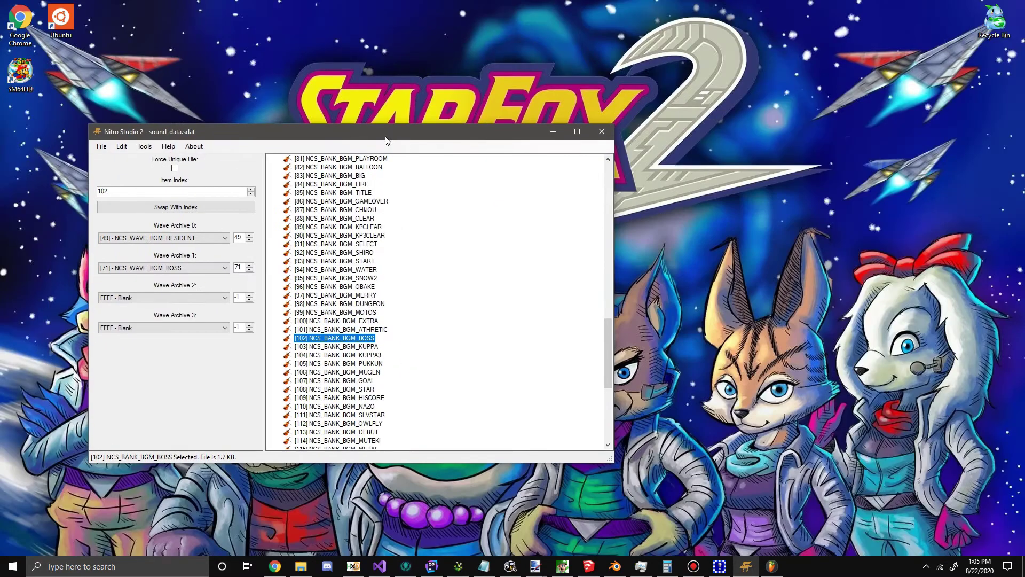
left_click(772, 566)
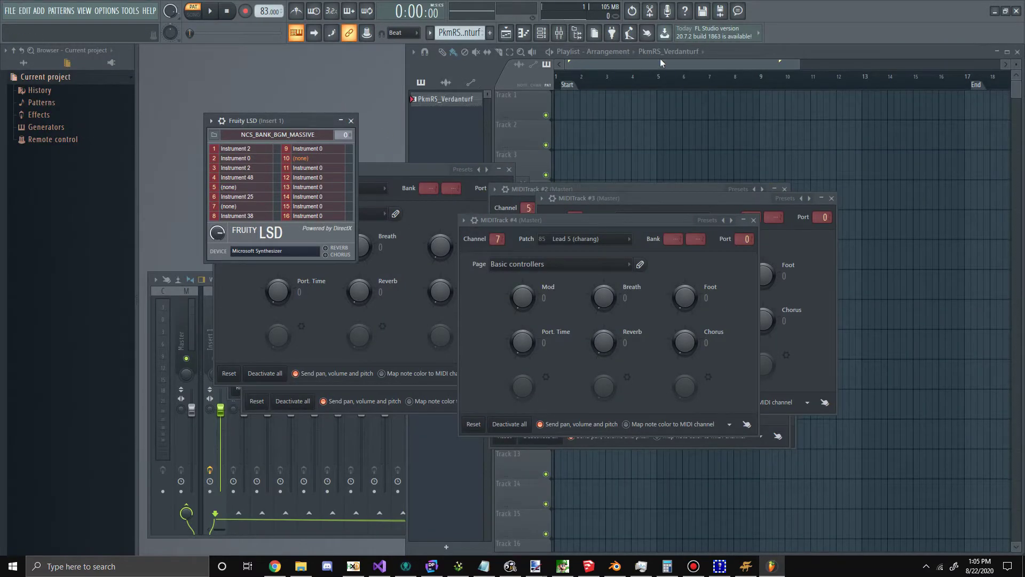
- Show the Channel rack, play the start of the PkmRS_Verdanturf pattern, and stop playback
left_click(541, 32)
left_click(211, 10)
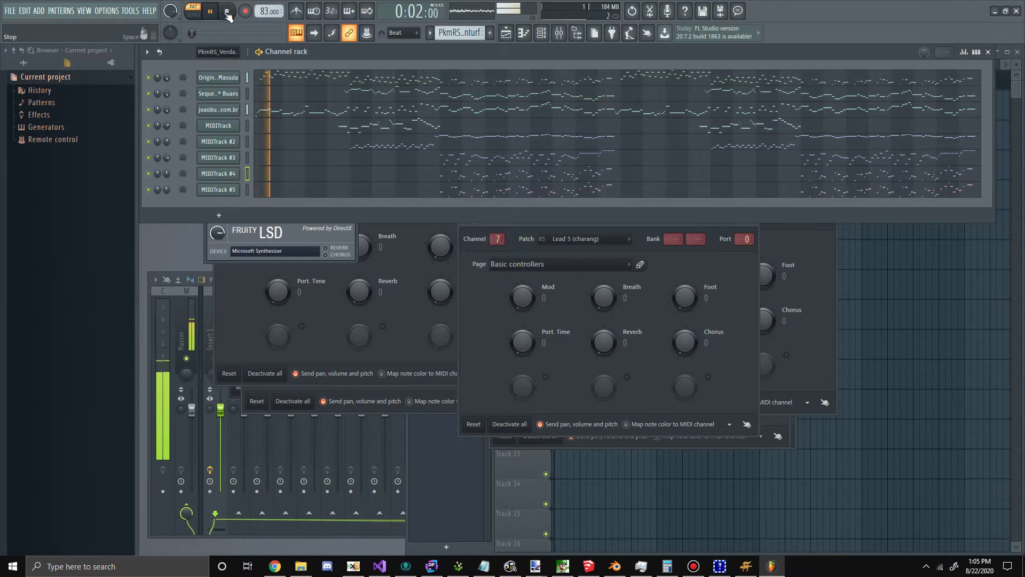
left_click(227, 12)
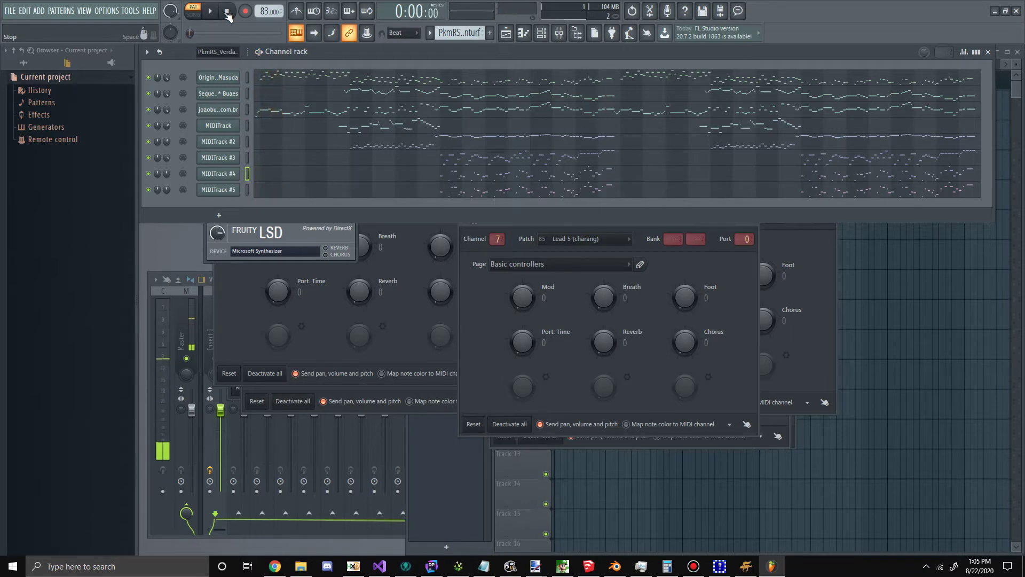
- Open the first channel's settings, switch to Nitro Studio 2, and select the NCS_BANK_BGM_MASSIVE instrument bank
left_click(218, 78)
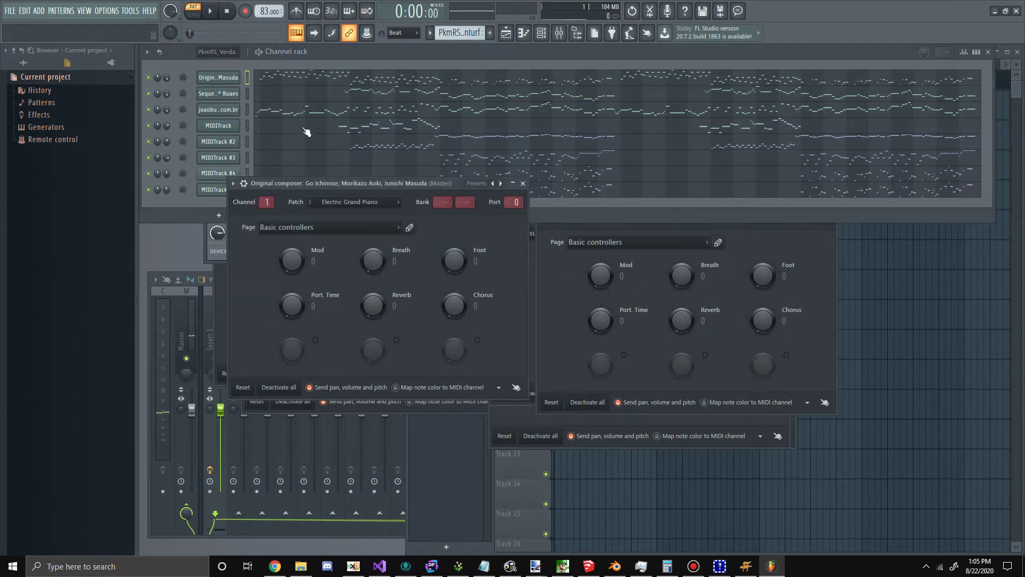
left_click(746, 566)
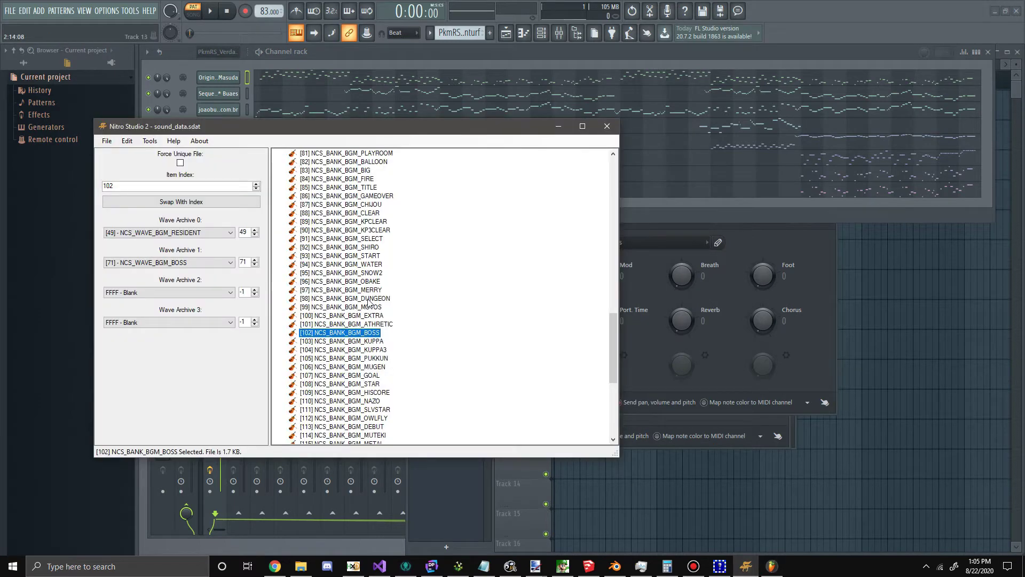
scroll(377, 332, "down", 8)
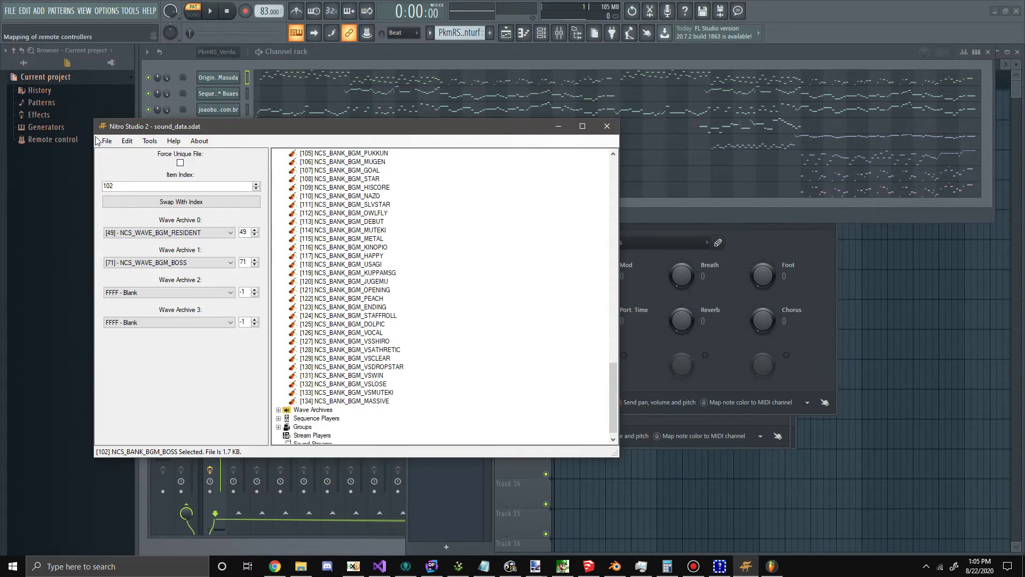
scroll(400, 361, "up", 6)
scroll(376, 320, "down", 5)
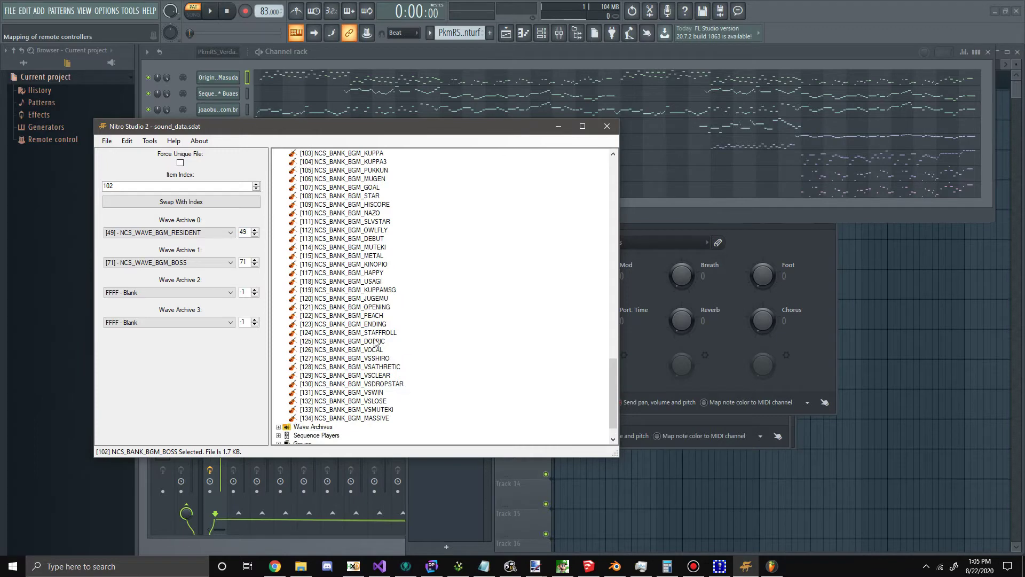
left_click(376, 420)
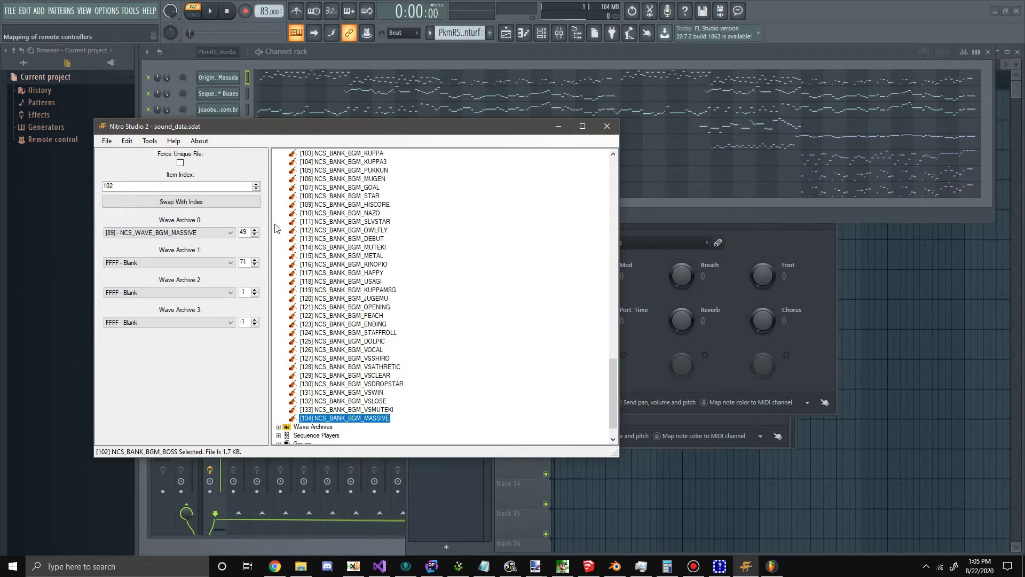
- Open the NCS_BANK_BGM_MASSIVE bank in the Bank Editor, look at instruments 20, 23 and 9, and close the editor
left_click(284, 159)
left_click(286, 185)
left_click(302, 271)
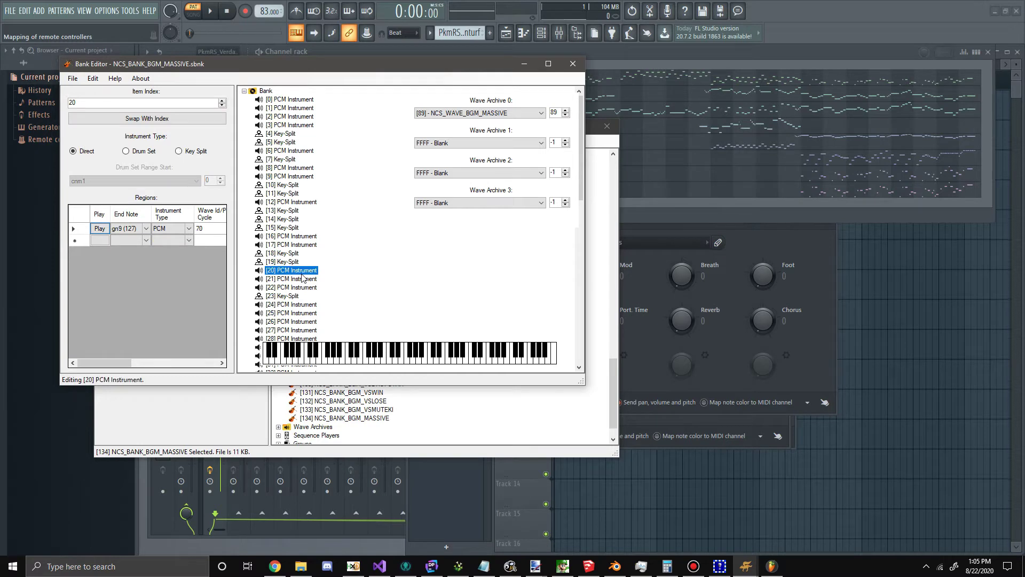
left_click(291, 297)
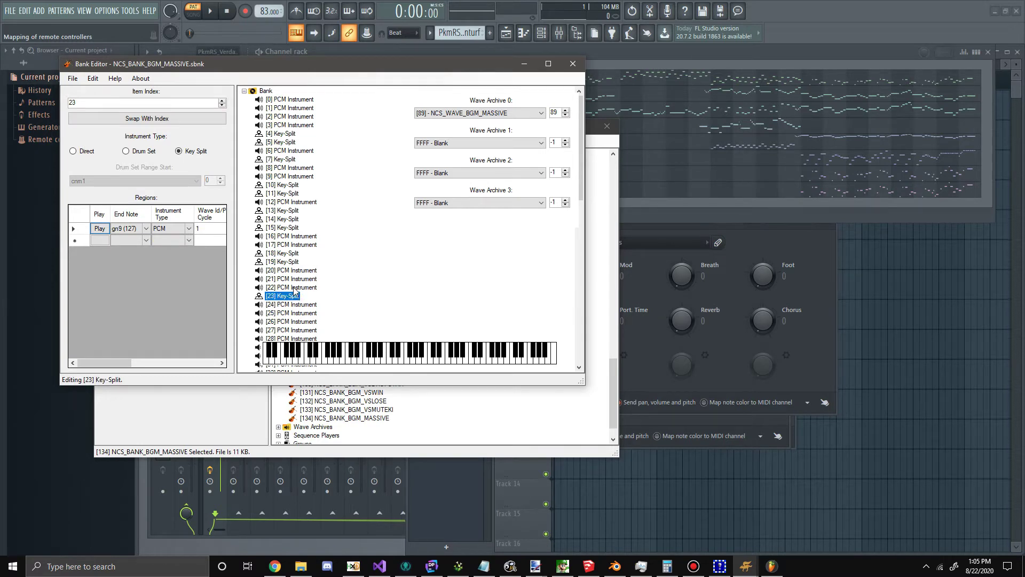
left_click(270, 176)
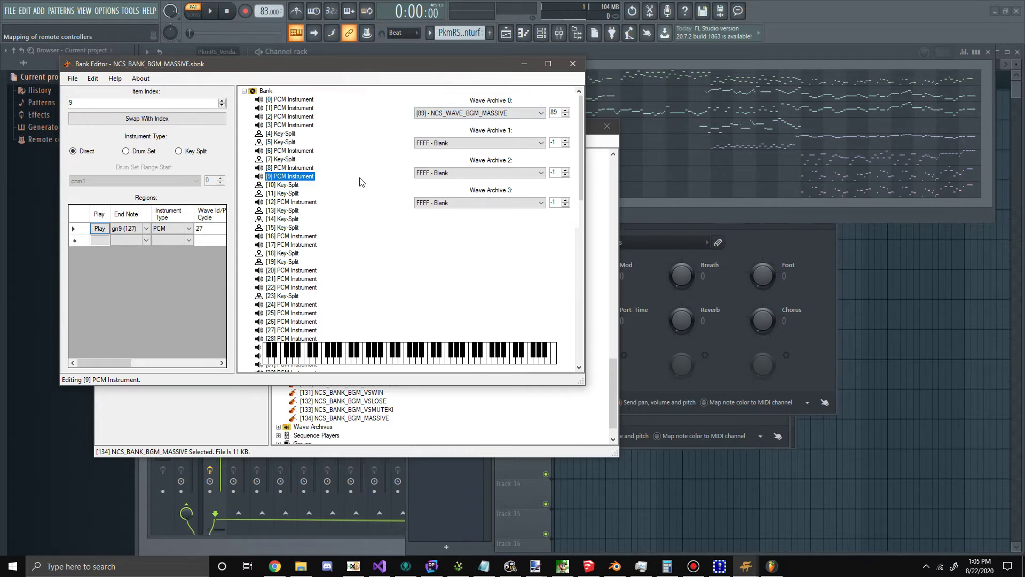
left_click_drag(372, 67, 430, 115)
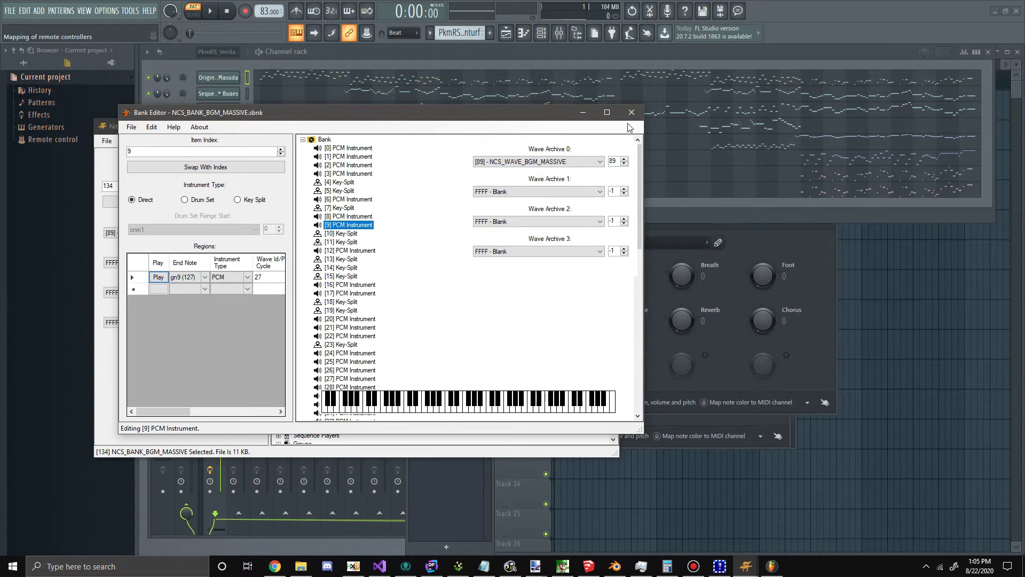
left_click(630, 114)
left_click(107, 141)
left_click(278, 138)
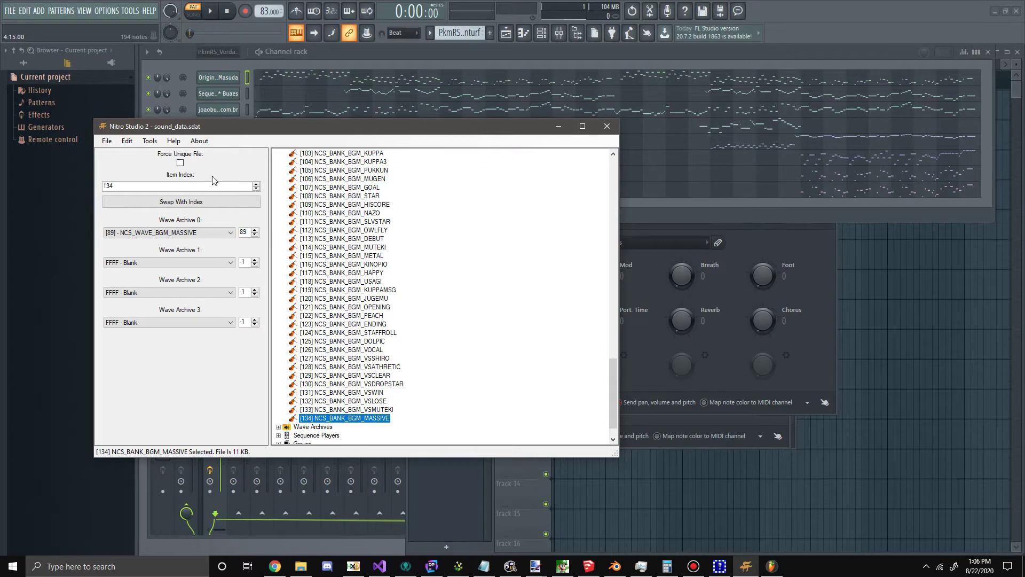
- Reopen the NCS_BANK_BGM_MASSIVE bank and look at instruments 17, 33, 54 and drum set 114
double_click(344, 418)
left_click(306, 258)
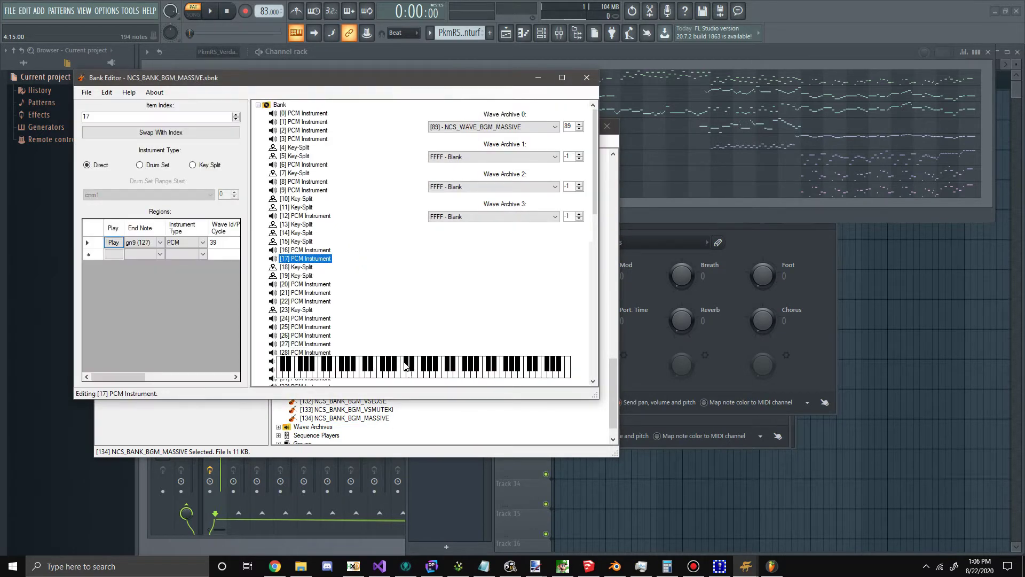
scroll(358, 307, "down", 6)
left_click(312, 243)
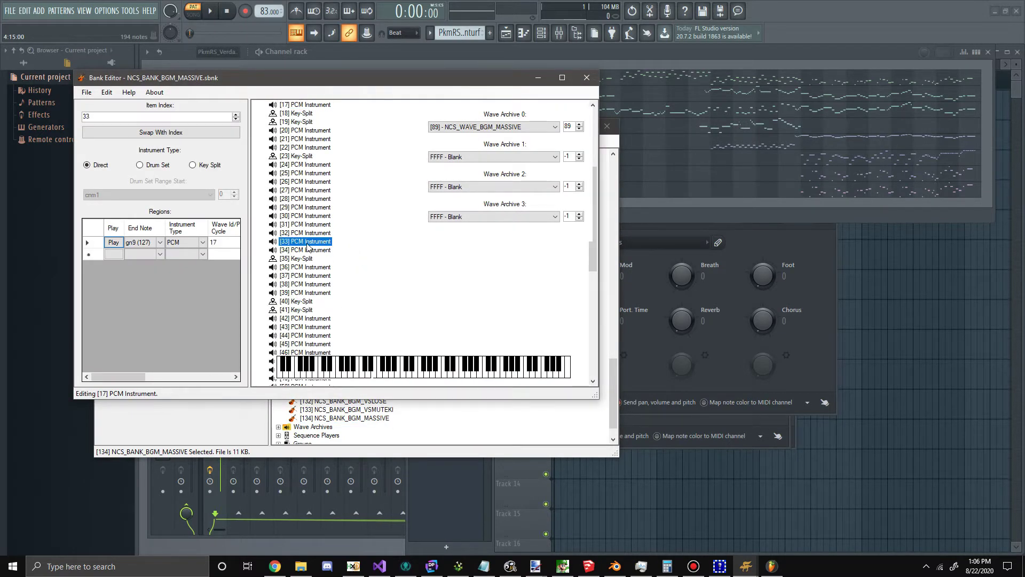
scroll(310, 257, "down", 6)
left_click(309, 267)
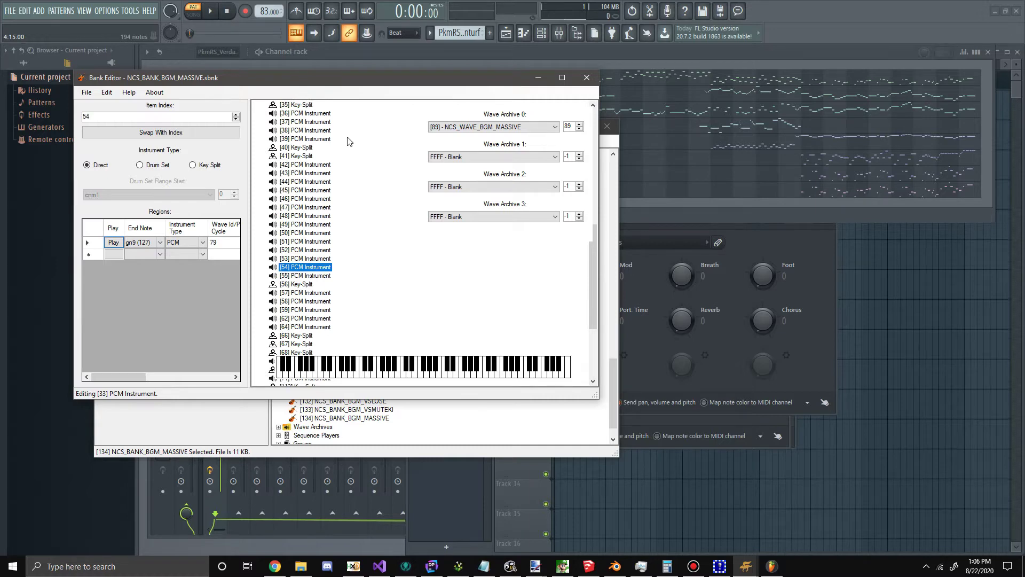
left_click(307, 327)
- Move the Bank Editor clear of the channel names and select instrument 33 in the bank
left_click_drag(294, 78, 353, 140)
scroll(352, 230, "up", 10)
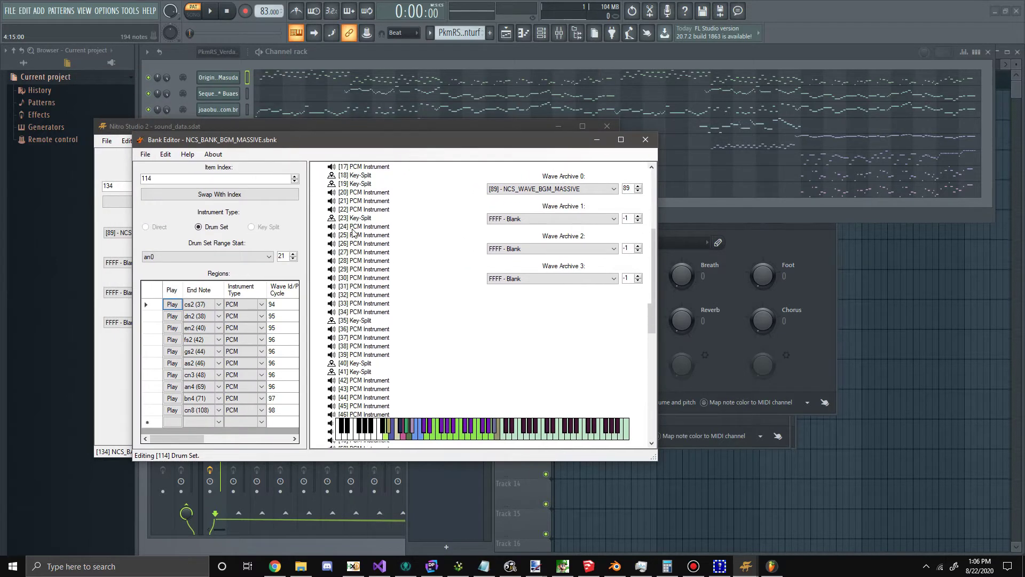
scroll(350, 237, "down", 2)
left_click(359, 253)
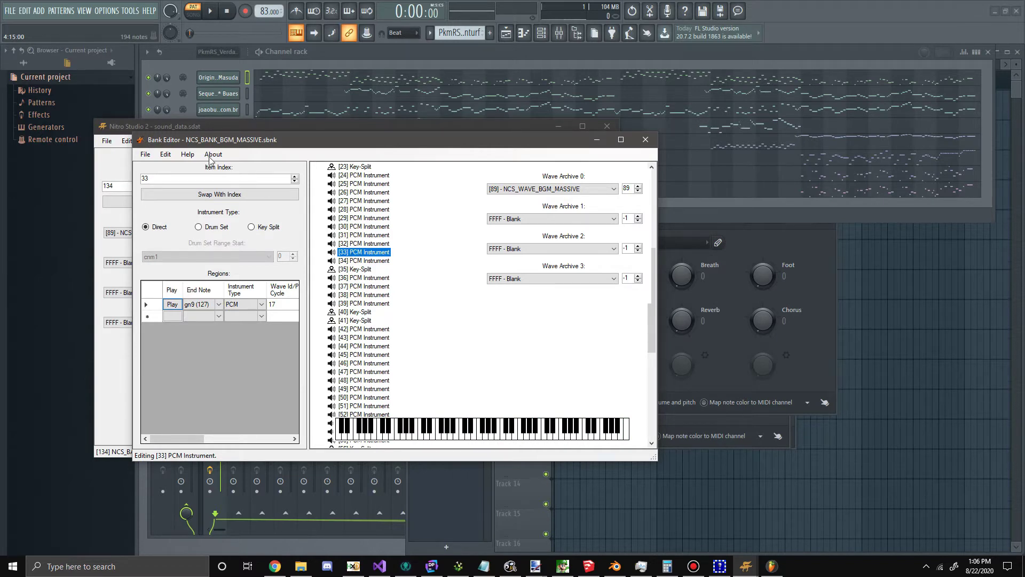
- Return to FL Studio and set the first channel's patch to 34, Electric Bass (finger)
left_click(217, 79)
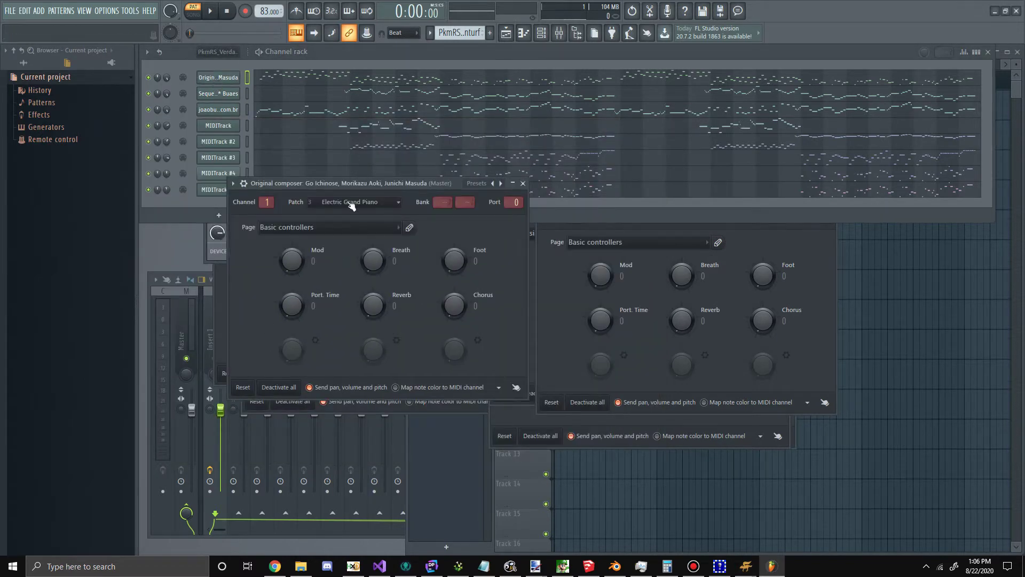
left_click(799, 512)
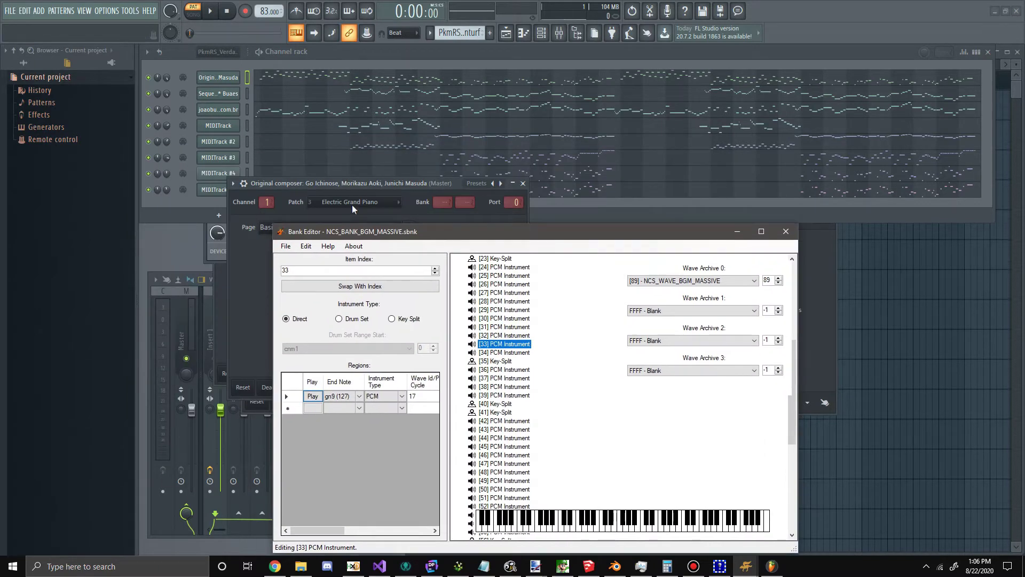
left_click(352, 204)
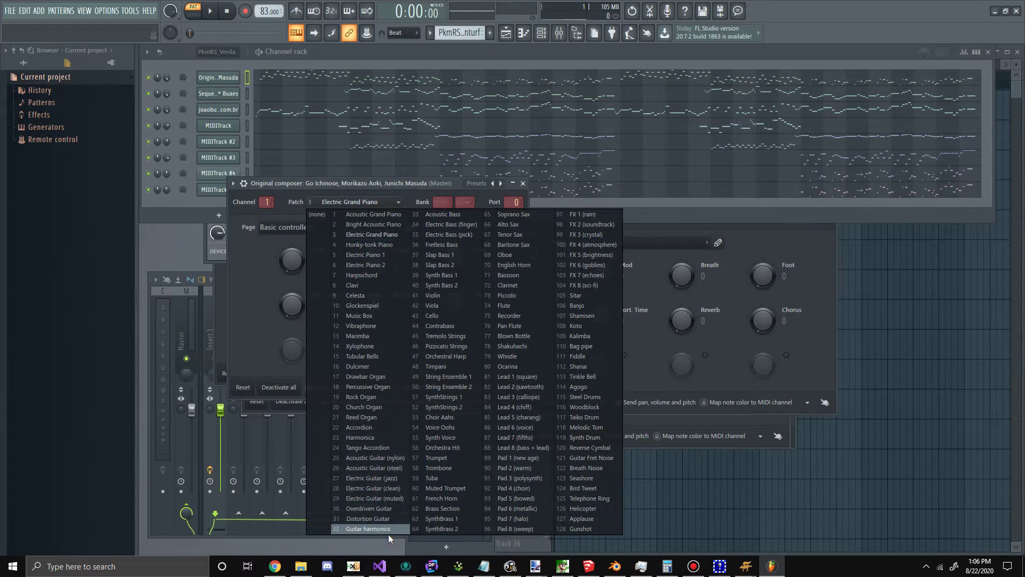
left_click(425, 226)
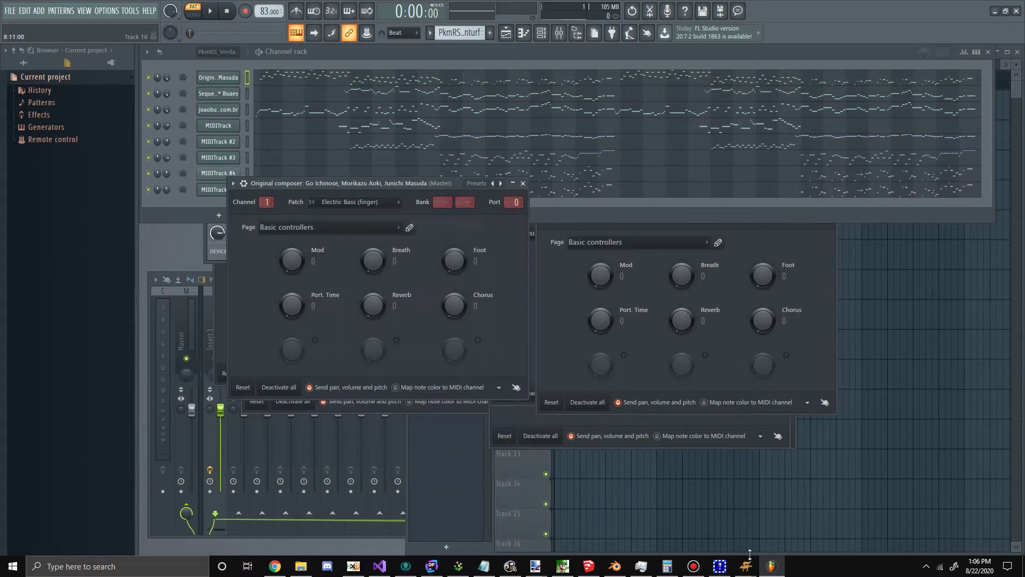
- Switch back to the Bank Editor and look at instrument 0 of the NCS_BANK_BGM_MASSIVE bank
mouse_move(746, 565)
left_click(793, 523)
left_click(497, 267)
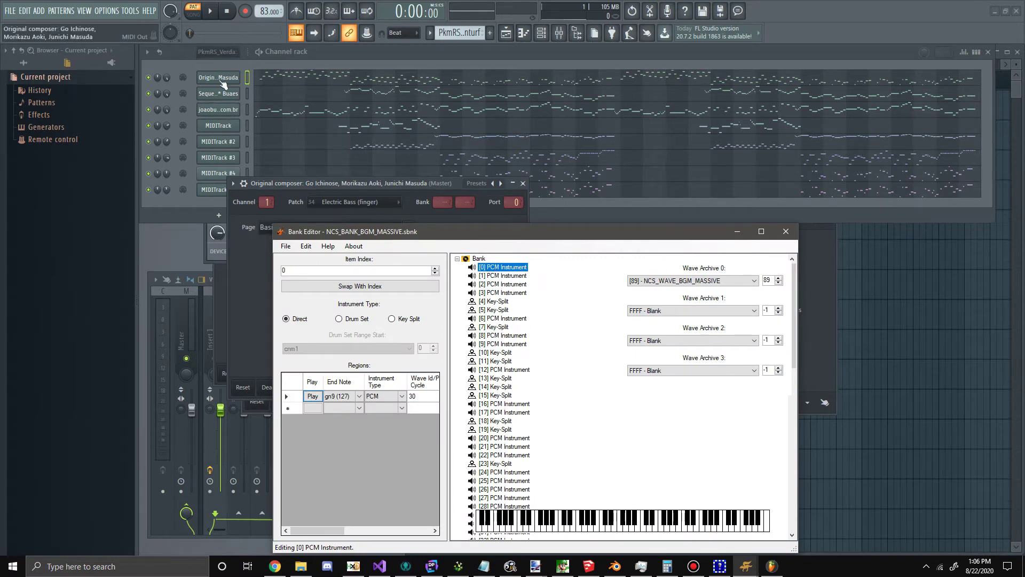
- Return to FL Studio, move the first channel's settings window below the channel list, and briefly play the pattern
left_click_drag(335, 179, 345, 199)
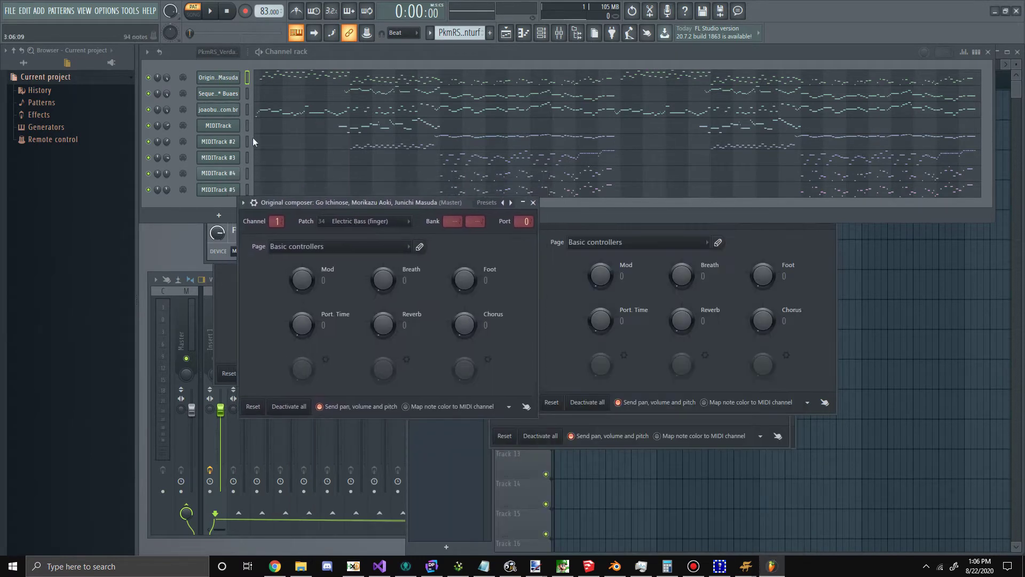
left_click(210, 21)
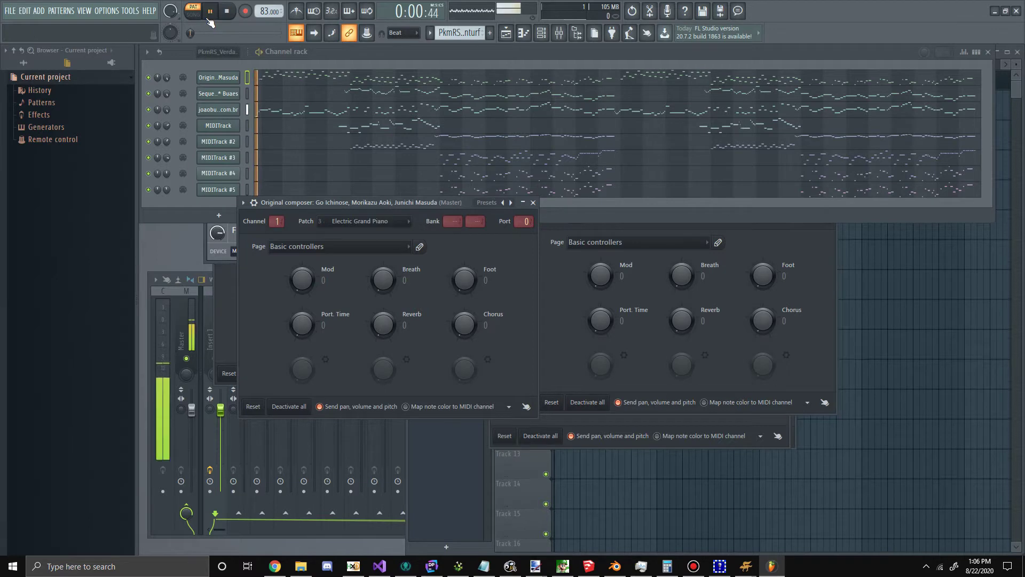
left_click(233, 17)
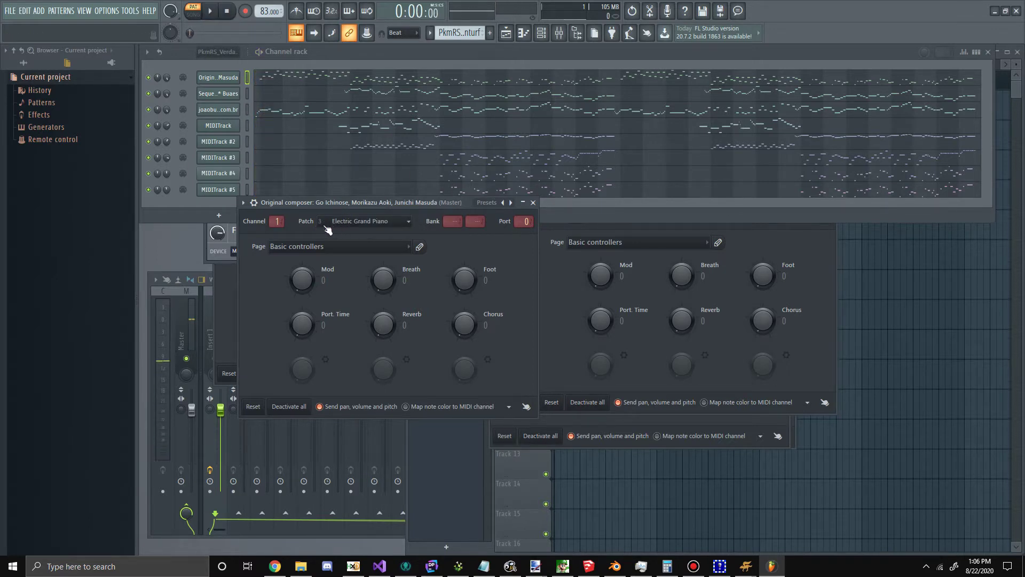
- Open the first channel's piano roll, target its General MIDI patch control, and delete the patch events there
right_click(225, 85)
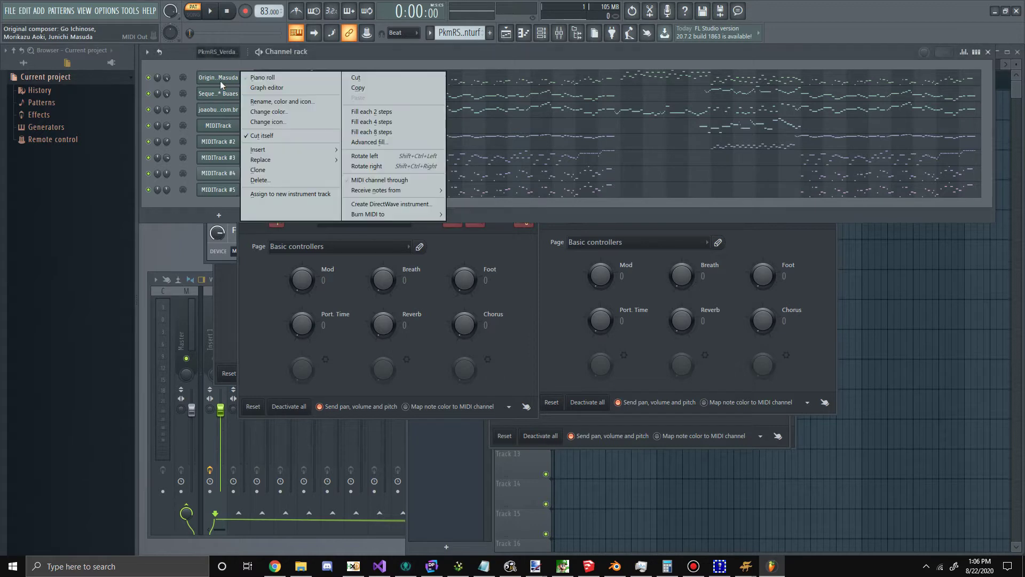
left_click(251, 76)
left_click(170, 118)
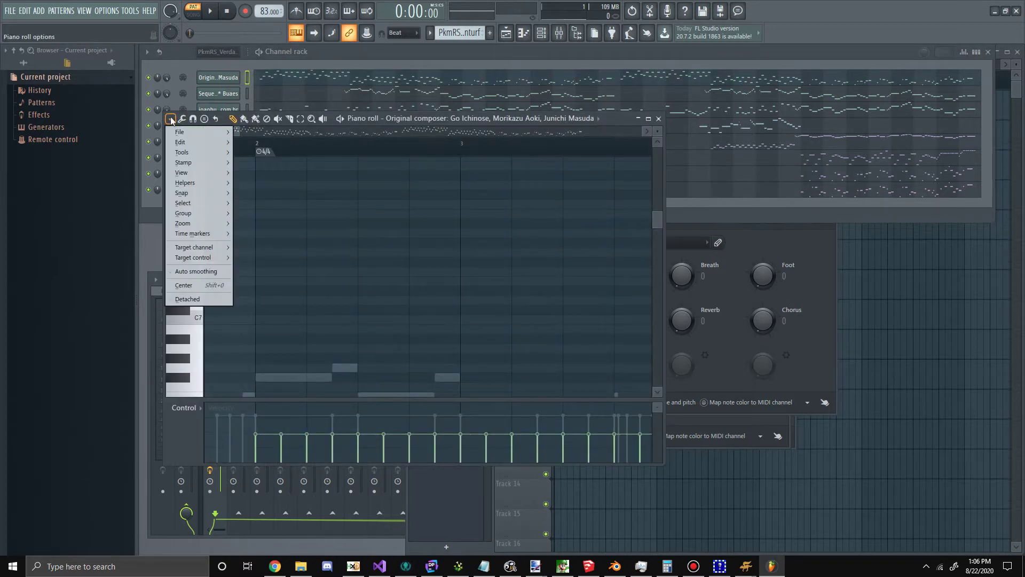
mouse_move(182, 258)
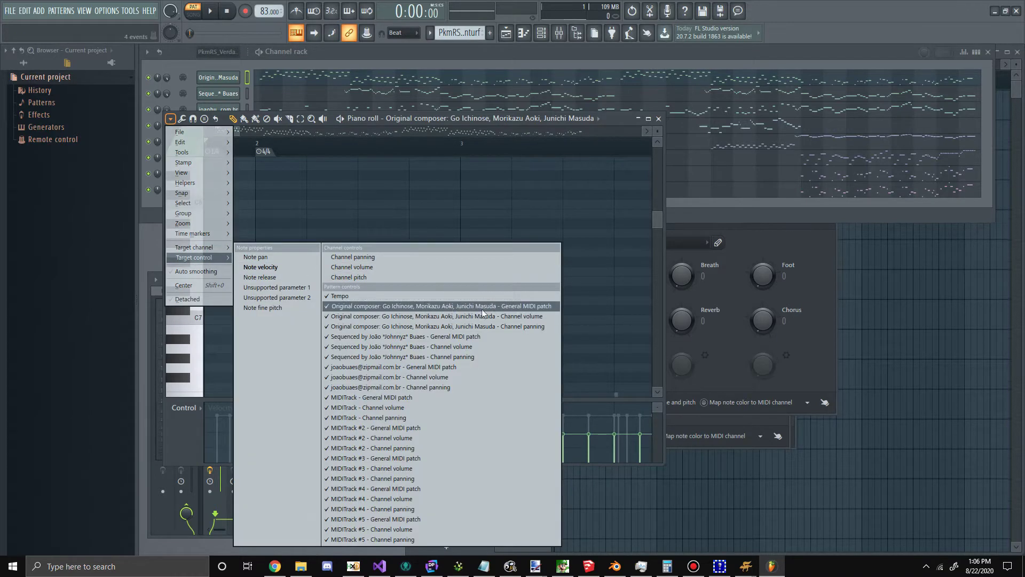
left_click(429, 306)
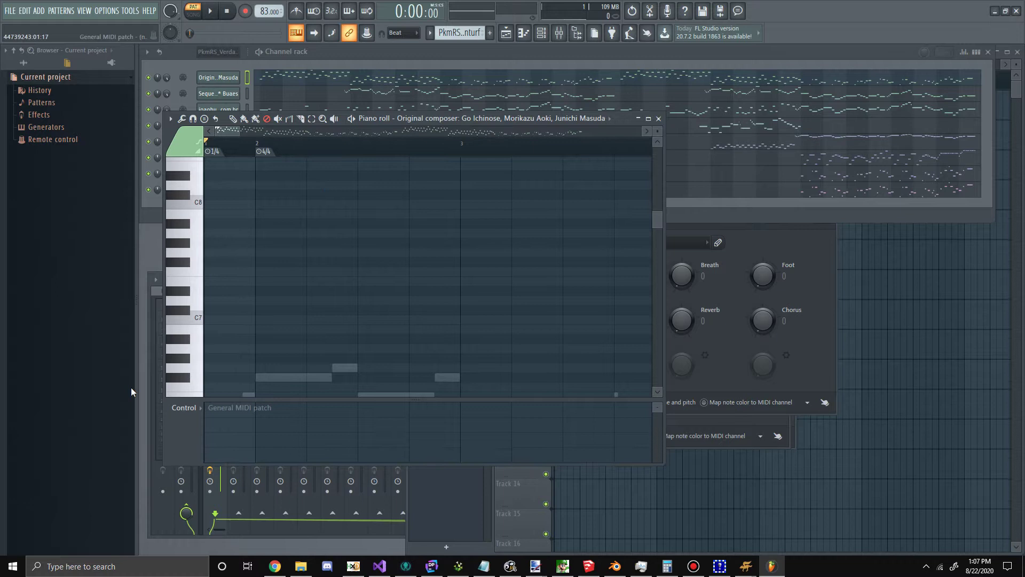
- Go through the remaining channels in the piano roll, delete their General MIDI patch events, and recheck the channels
scroll(491, 120, "down", 1)
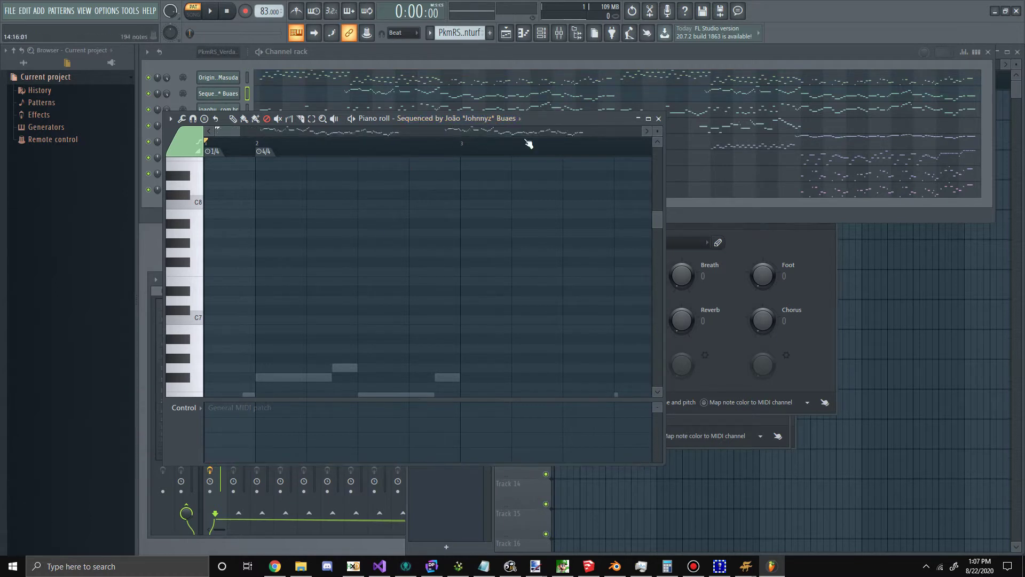
scroll(444, 121, "down", 1)
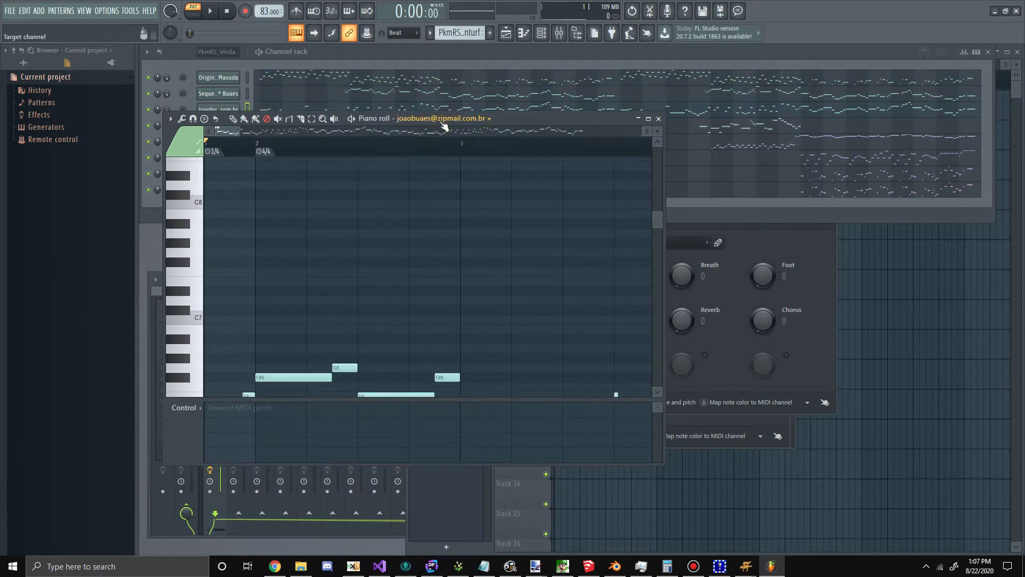
scroll(444, 125, "down", 1)
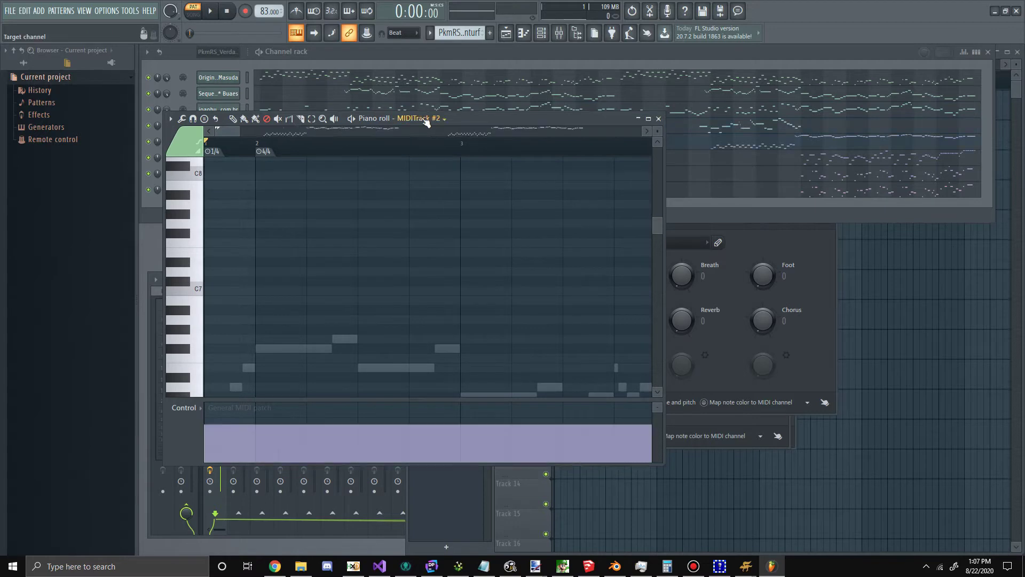
scroll(408, 119, "down", 1)
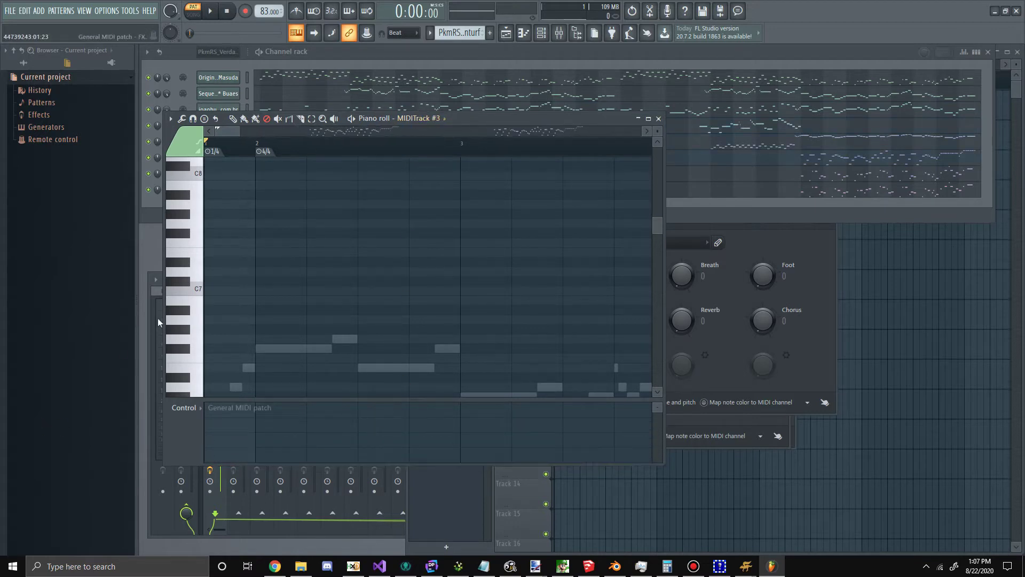
scroll(431, 124, "down", 1)
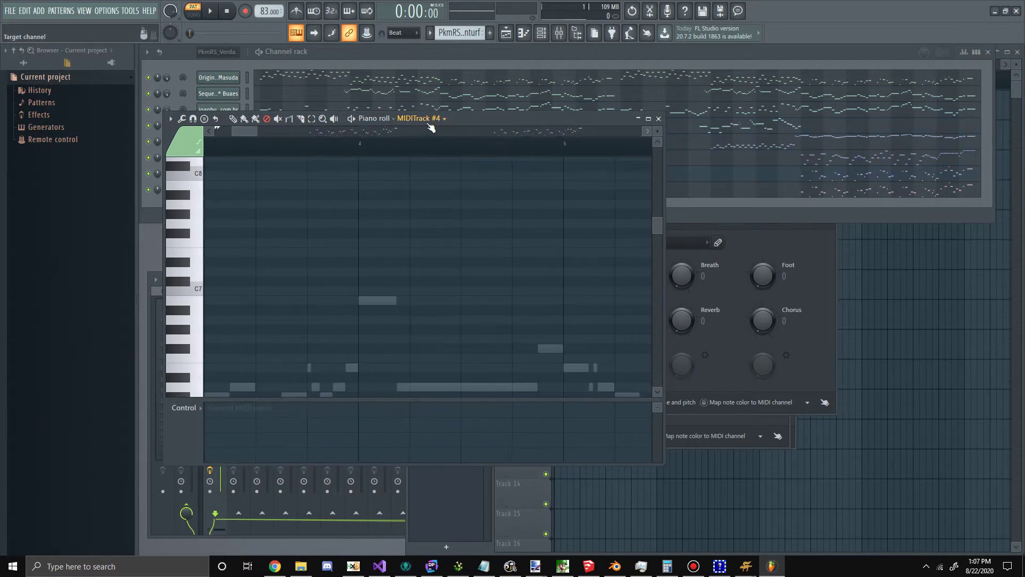
scroll(431, 124, "down", 1)
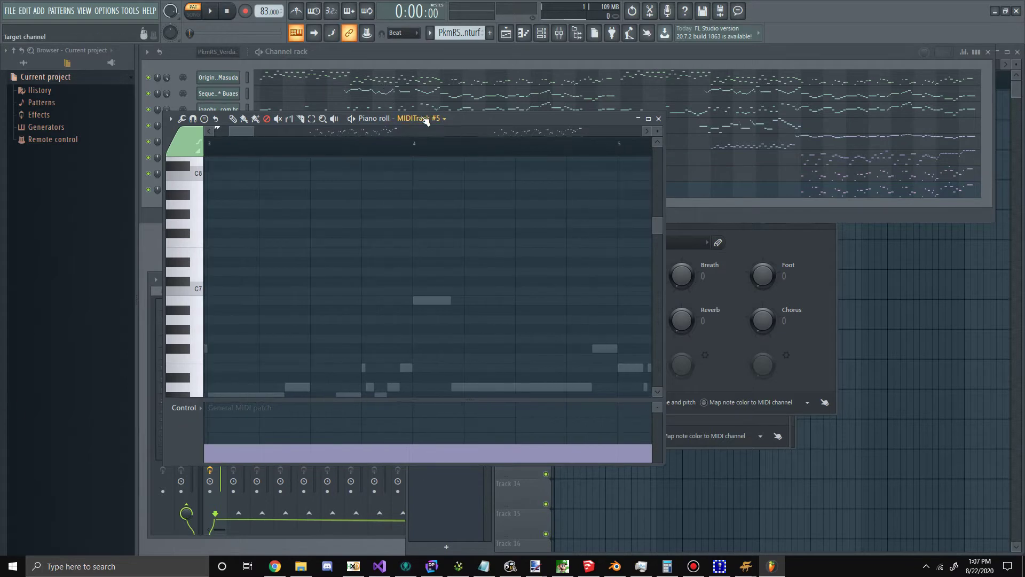
scroll(428, 122, "down", 1)
scroll(471, 125, "down", 1)
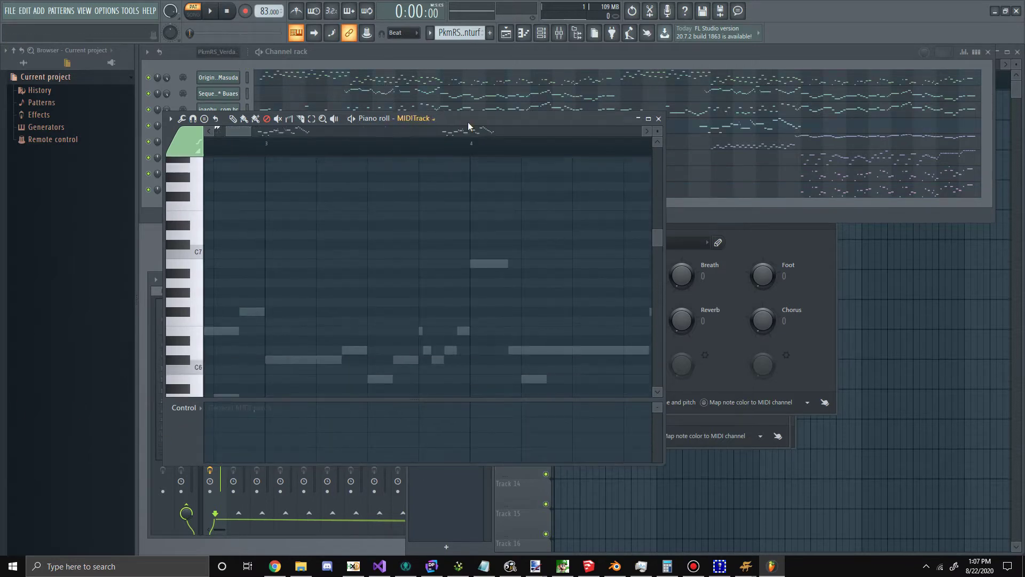
scroll(420, 124, "up", 2)
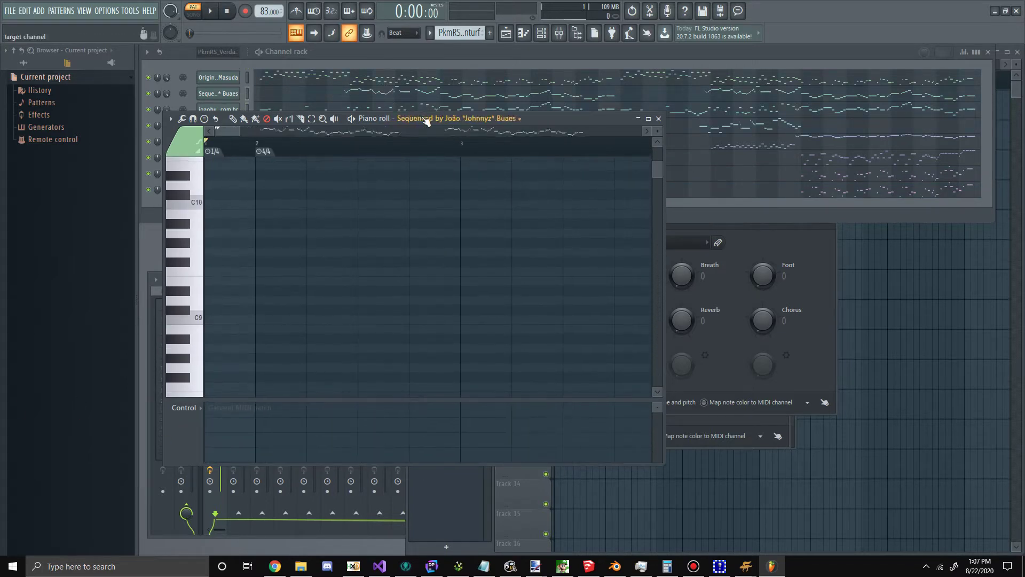
- Delete the General MIDI patch events of MIDITrack #5, recheck the other channels for leftovers, and close the piano roll
left_click_drag(278, 396, 29, 447)
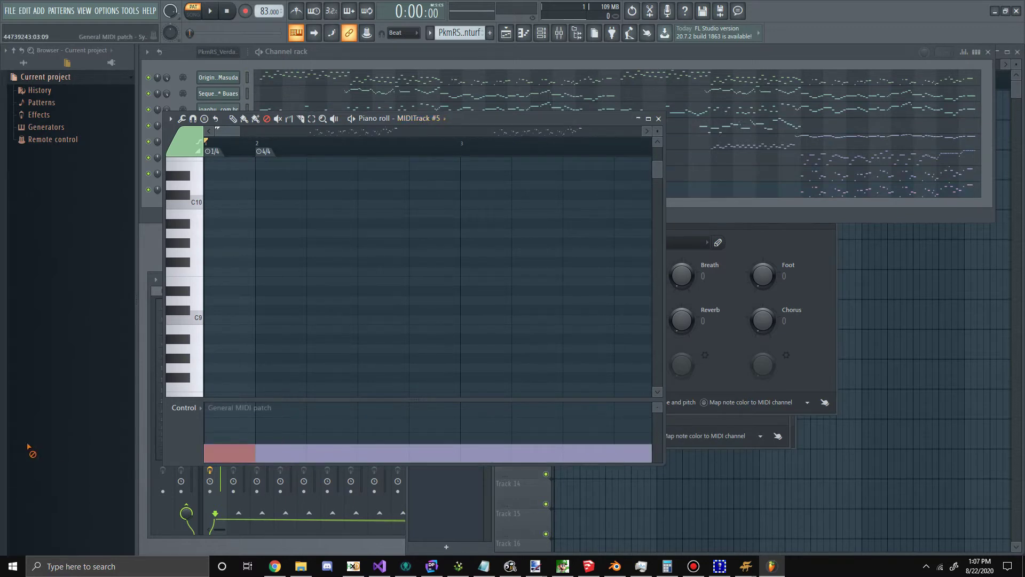
scroll(415, 120, "down", 1)
scroll(415, 120, "up", 1)
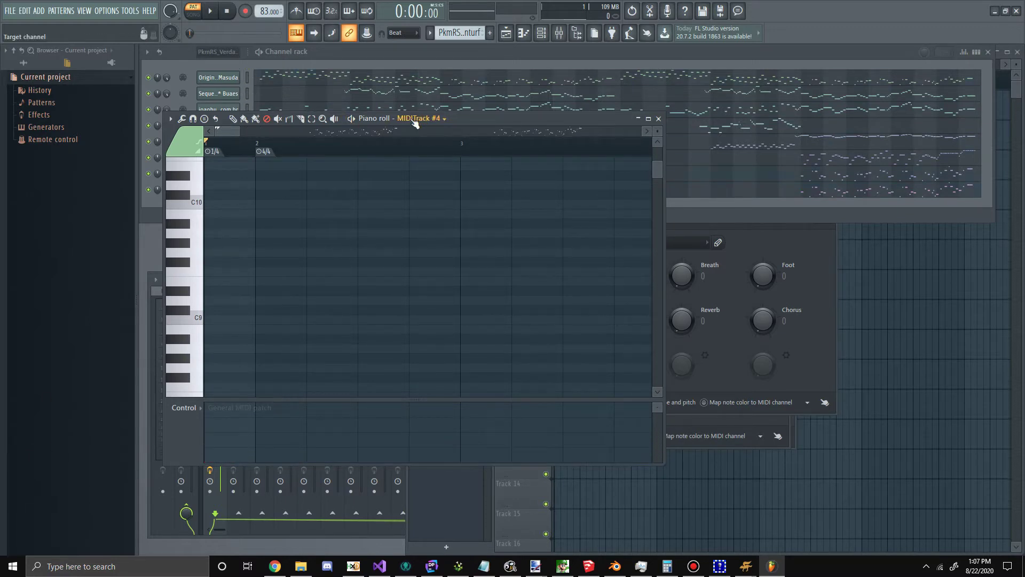
scroll(415, 122, "down", 1)
scroll(415, 122, "up", 2)
scroll(415, 122, "down", 1)
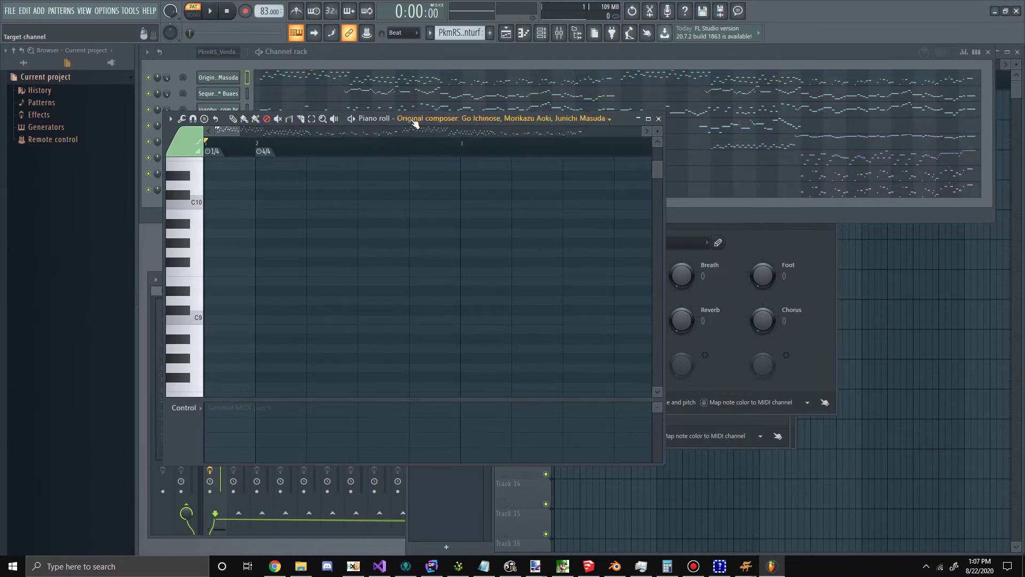
left_click(658, 119)
- Set the first channel's patch to 34 Electric Bass (finger) and briefly play the pattern
left_click(219, 77)
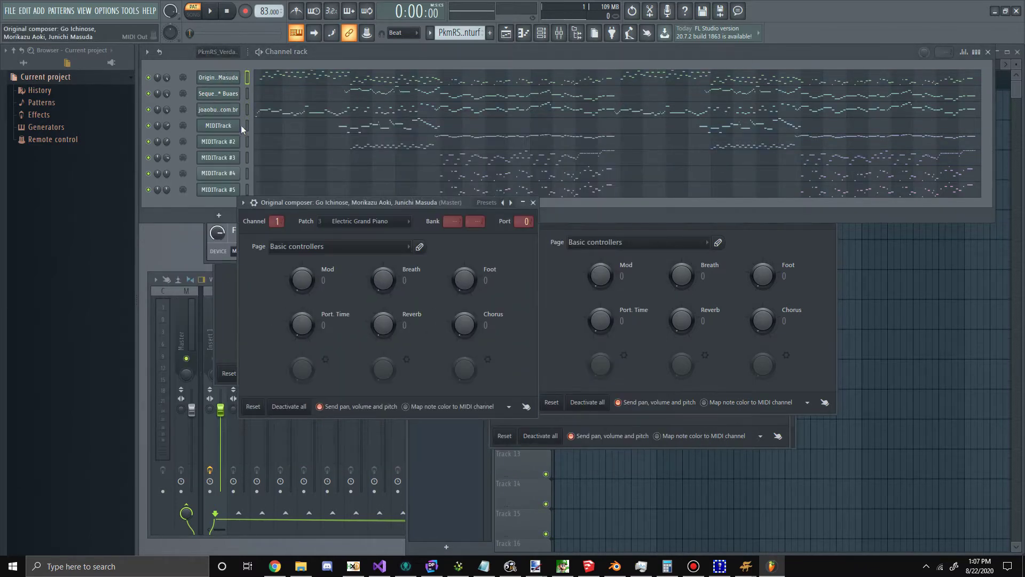
left_click(243, 202)
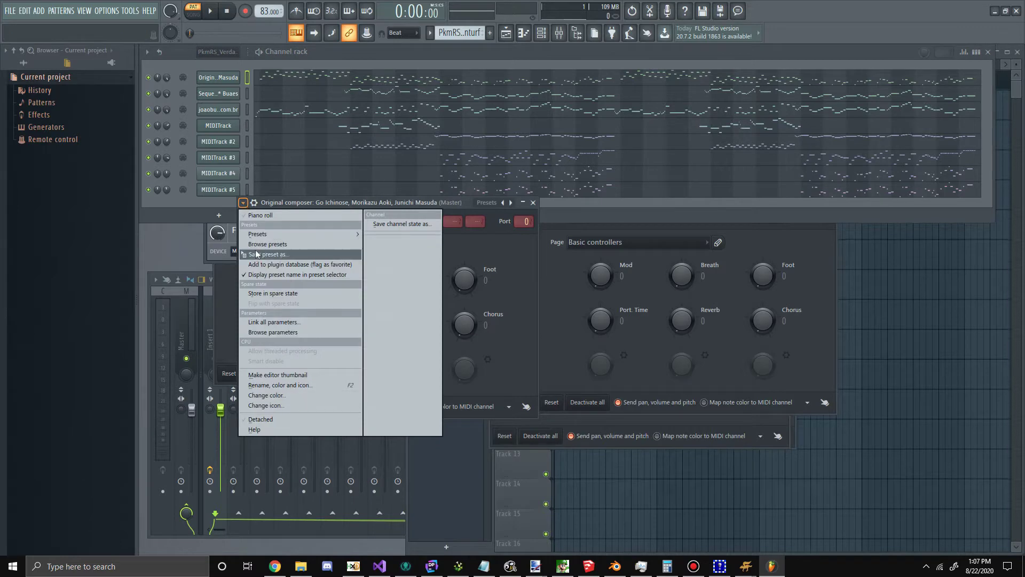
left_click(278, 208)
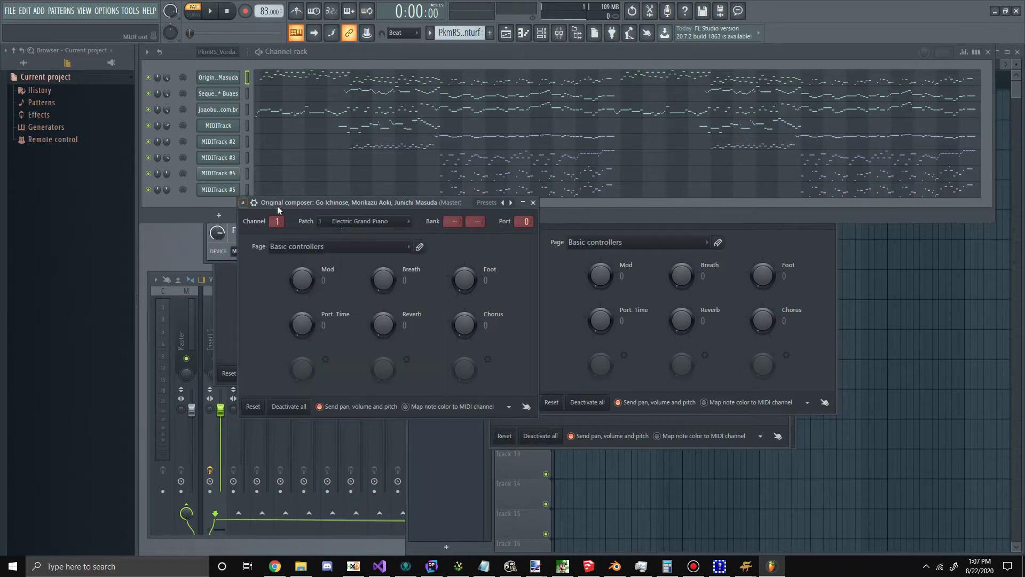
left_click(335, 227)
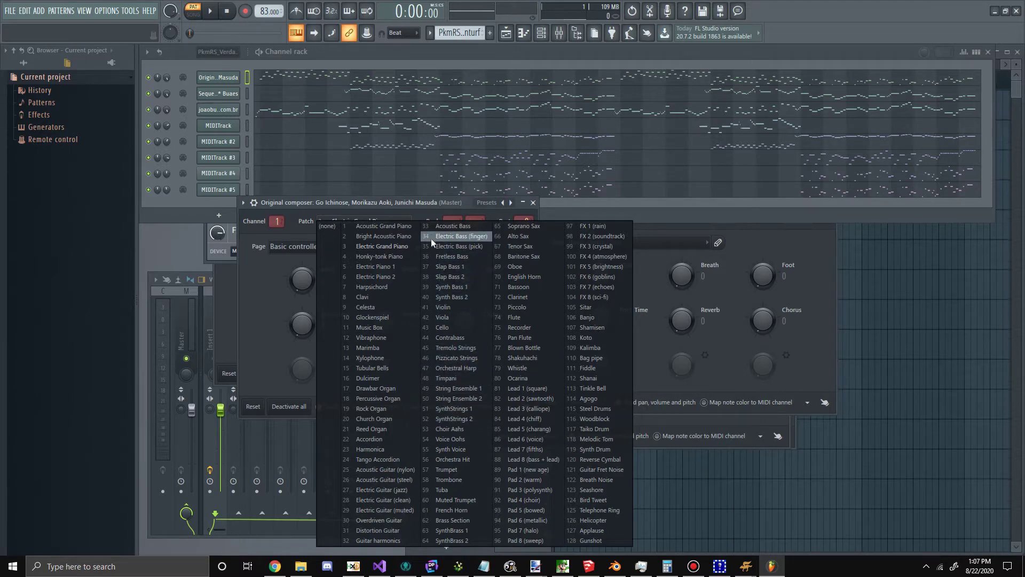
left_click(460, 236)
left_click(210, 11)
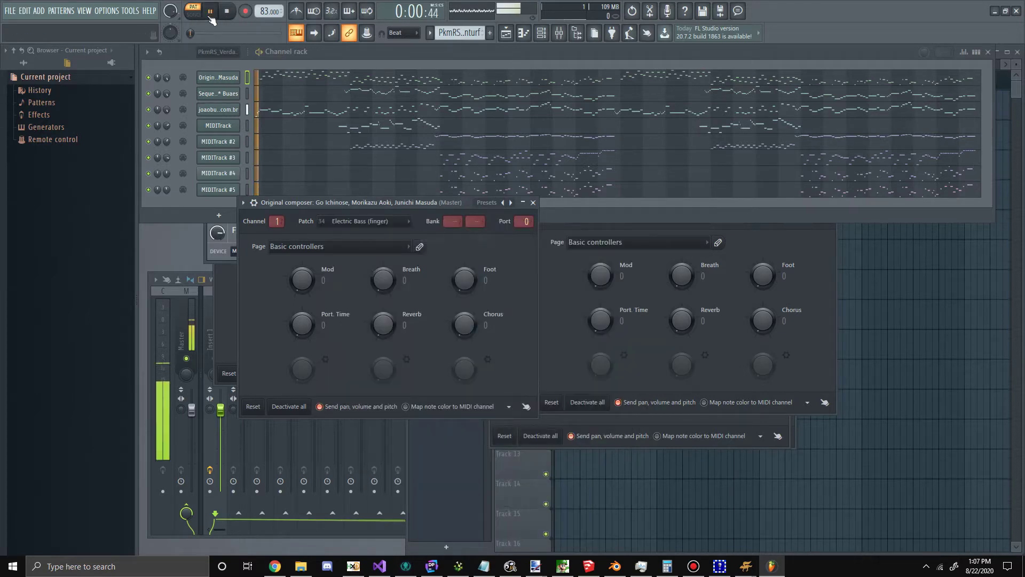
right_click(157, 79)
key("Escape")
key("space")
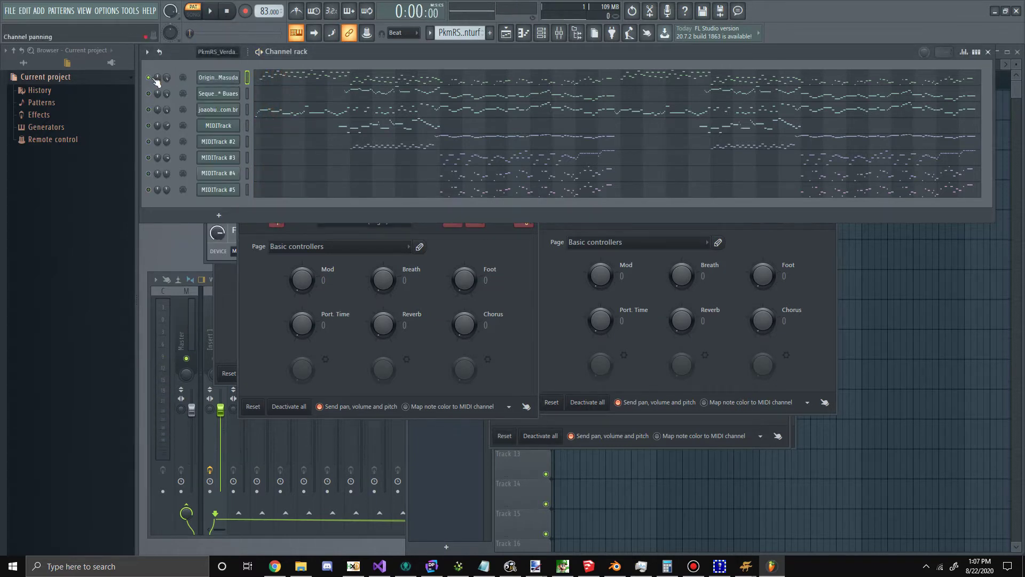
right_click(149, 79)
left_click(152, 84)
- Switch to the Bank Editor and look at instrument 23 of the NCS_BANK_BGM_MASSIVE bank
left_click(745, 482)
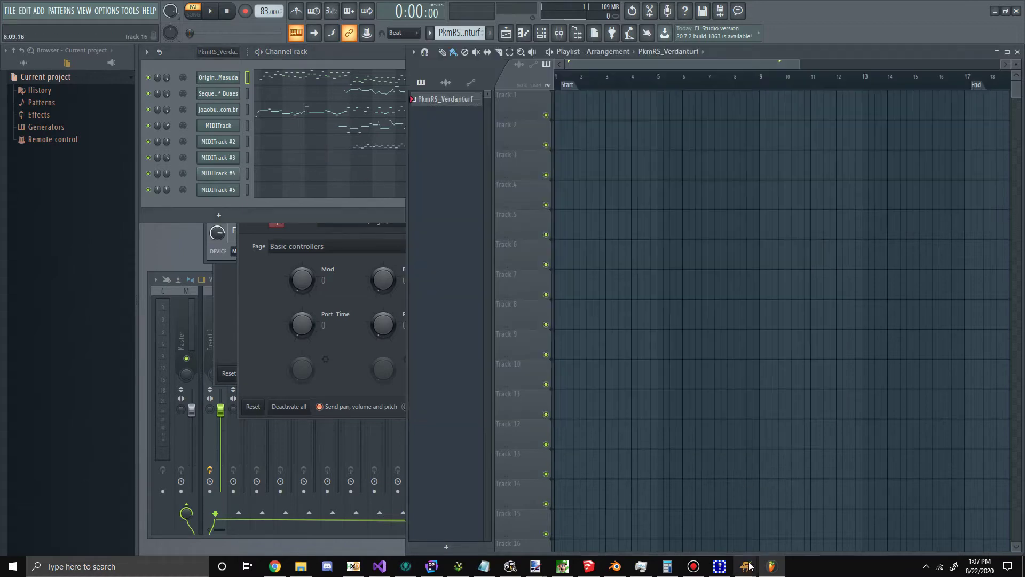
mouse_move(747, 566)
left_click(801, 534)
left_click(472, 388)
left_click_drag(470, 232, 363, 96)
left_click(389, 327)
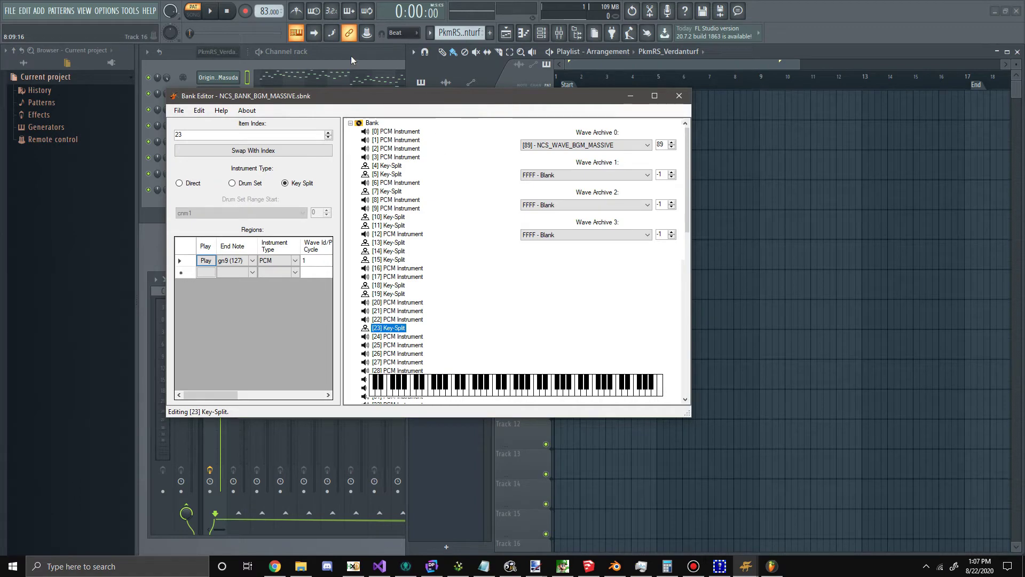
left_click(351, 55)
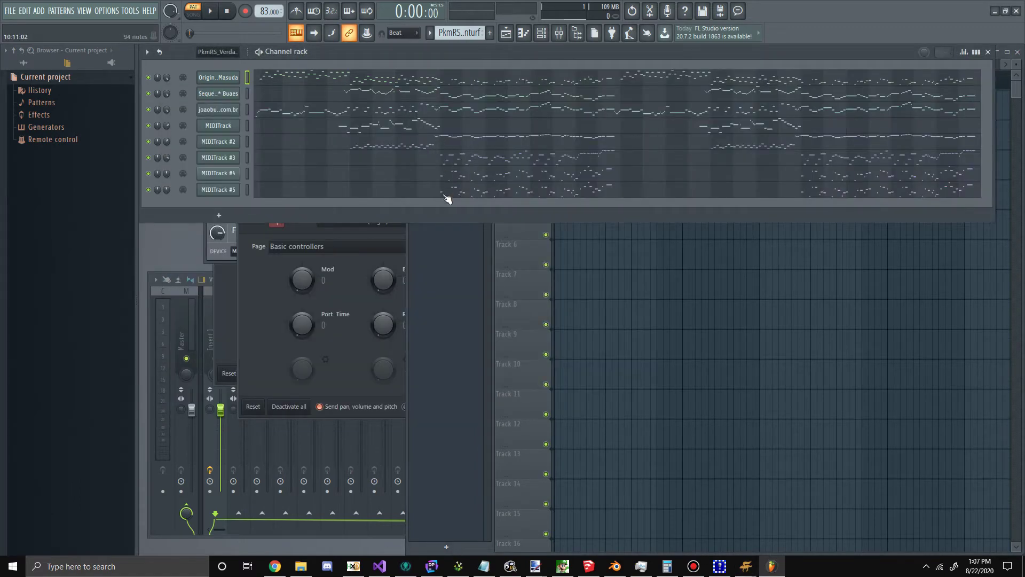
- Switch to Nitro Studio 2 and look at the NCS_BANK_BGM_KINOPIO and NCS_BANK_BGM_SLVSTAR banks in sound_data.sdat
mouse_move(746, 567)
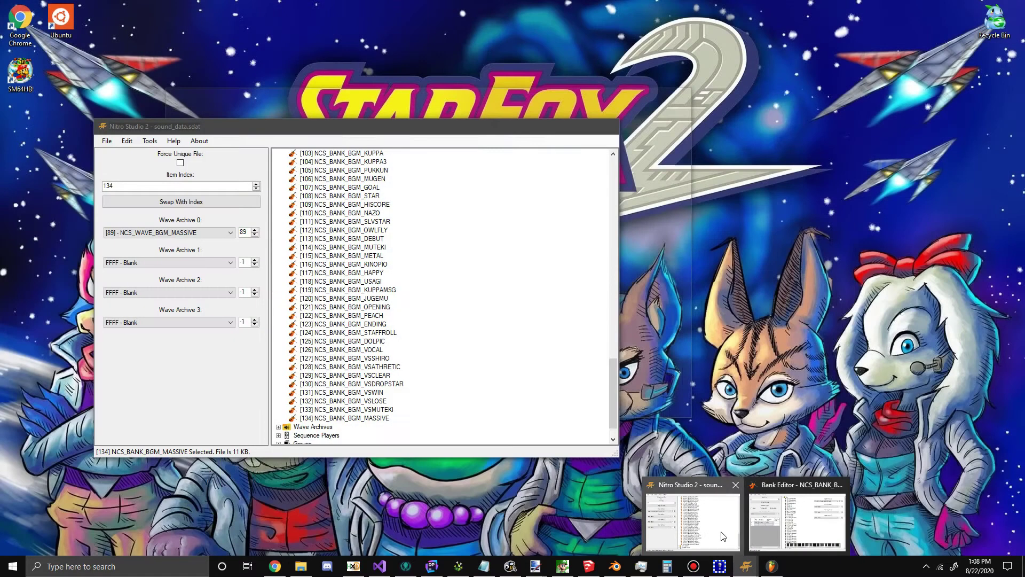
left_click(723, 535)
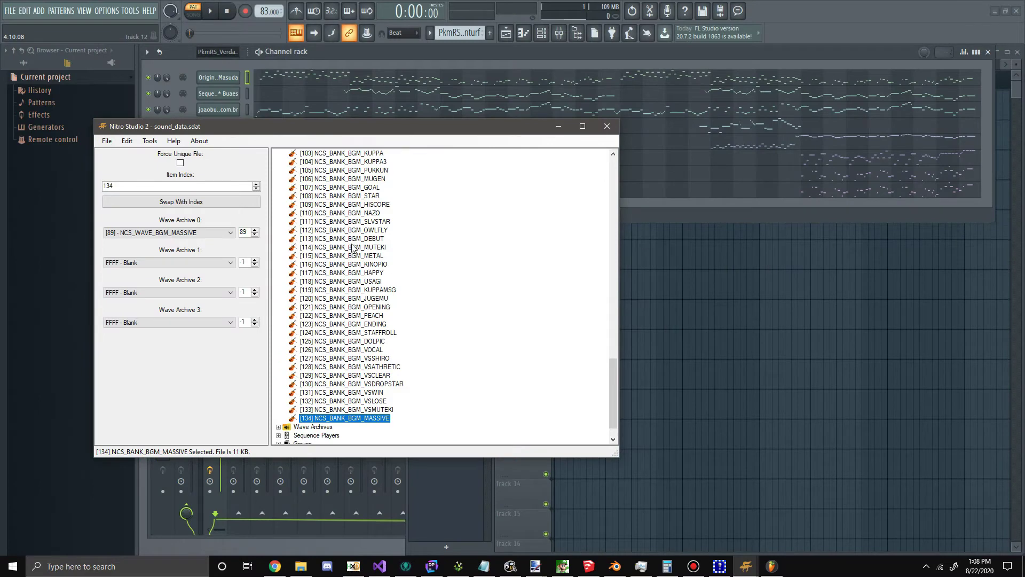
left_click(355, 267)
right_click(355, 267)
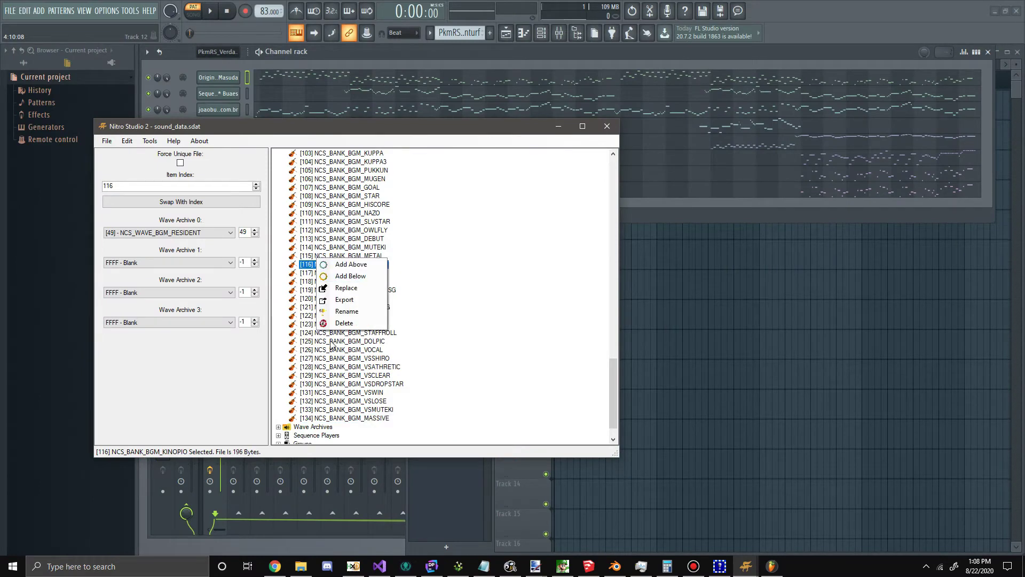
left_click(345, 222)
scroll(346, 237, "down", 1)
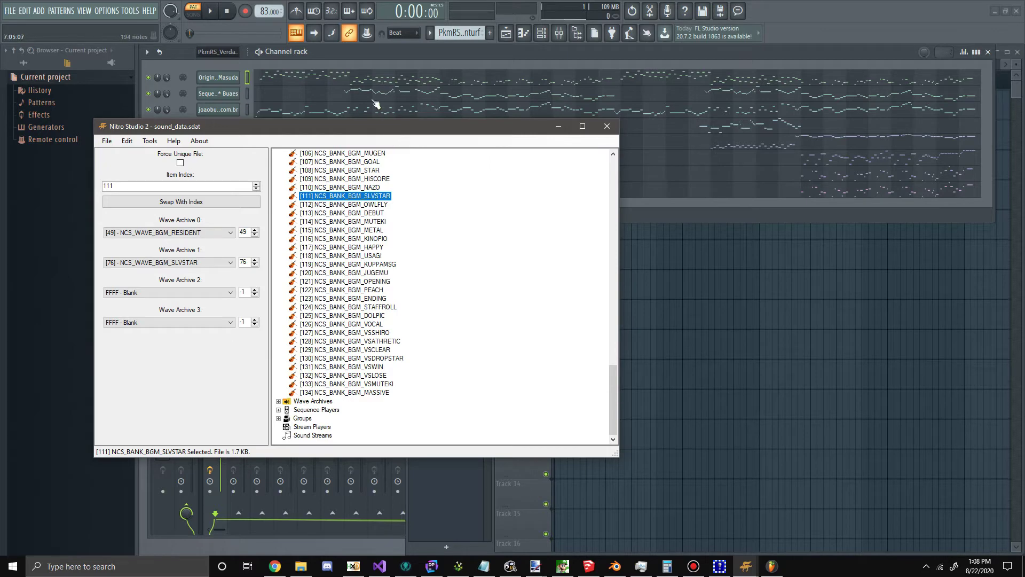
left_click(363, 58)
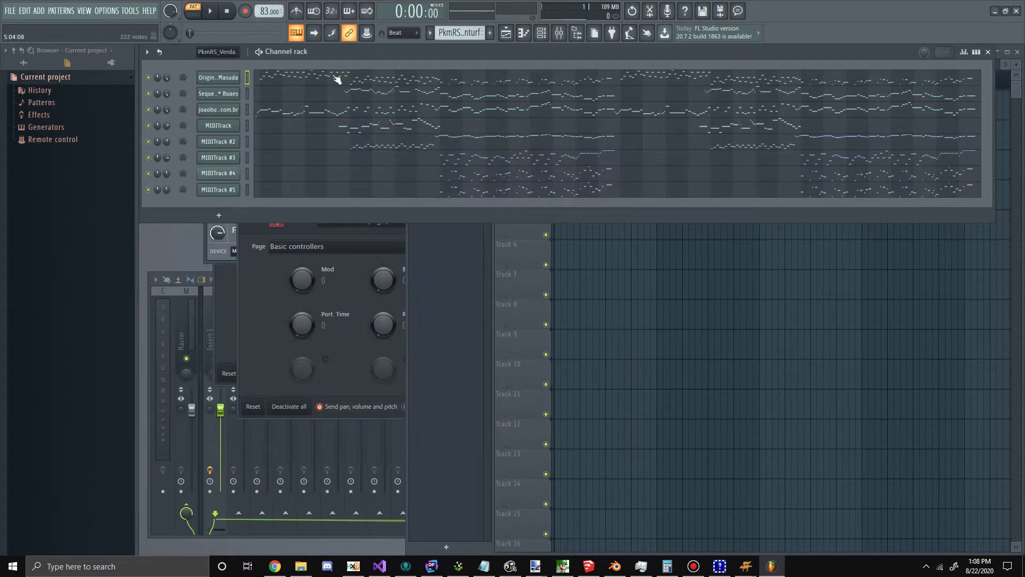
- In FL Studio, check the first channel's settings and examine the controls its piano roll can target, such as channel volume
left_click(229, 79)
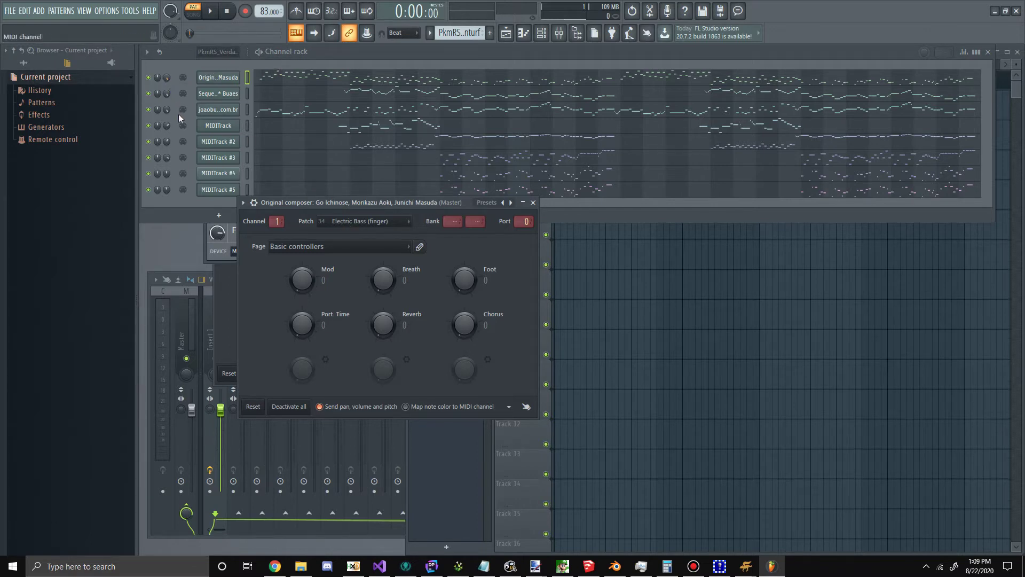
right_click(215, 77)
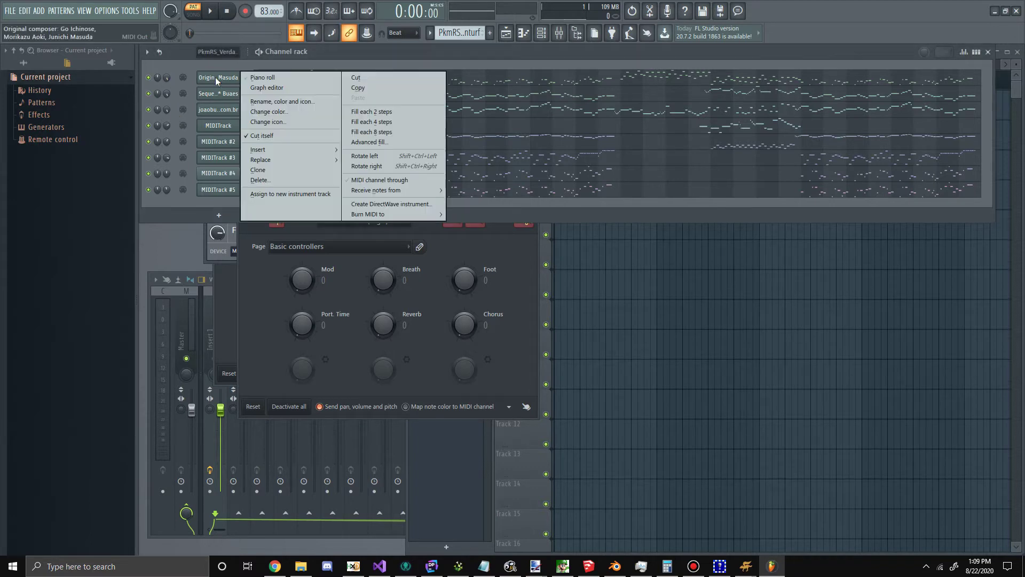
left_click(252, 77)
left_click(171, 119)
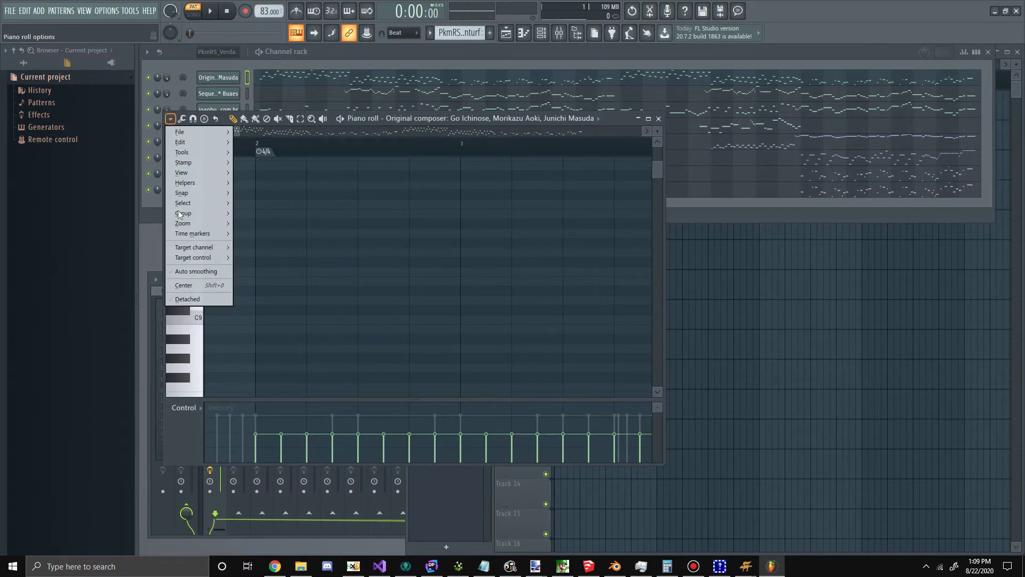
mouse_move(187, 260)
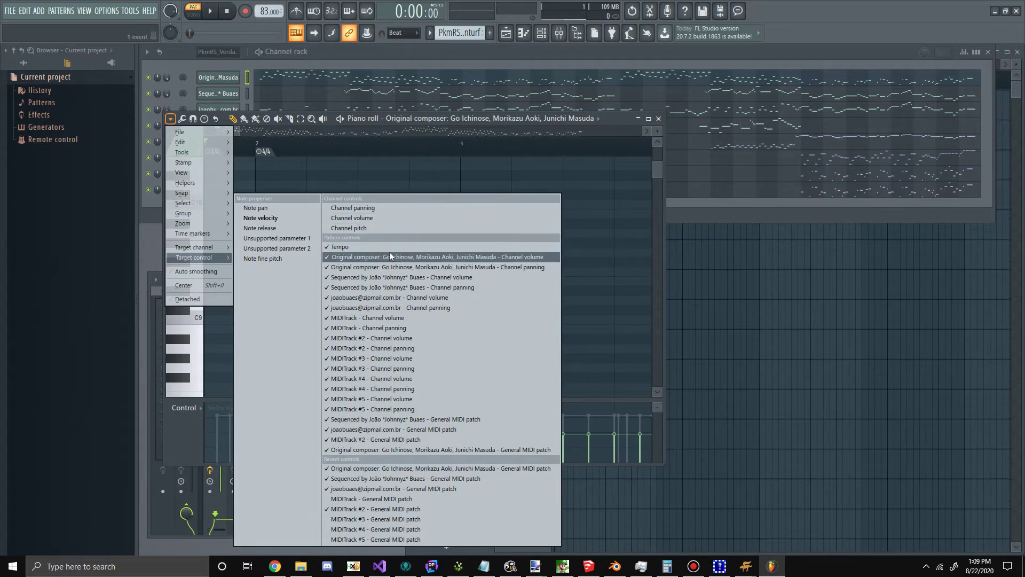
left_click(400, 219)
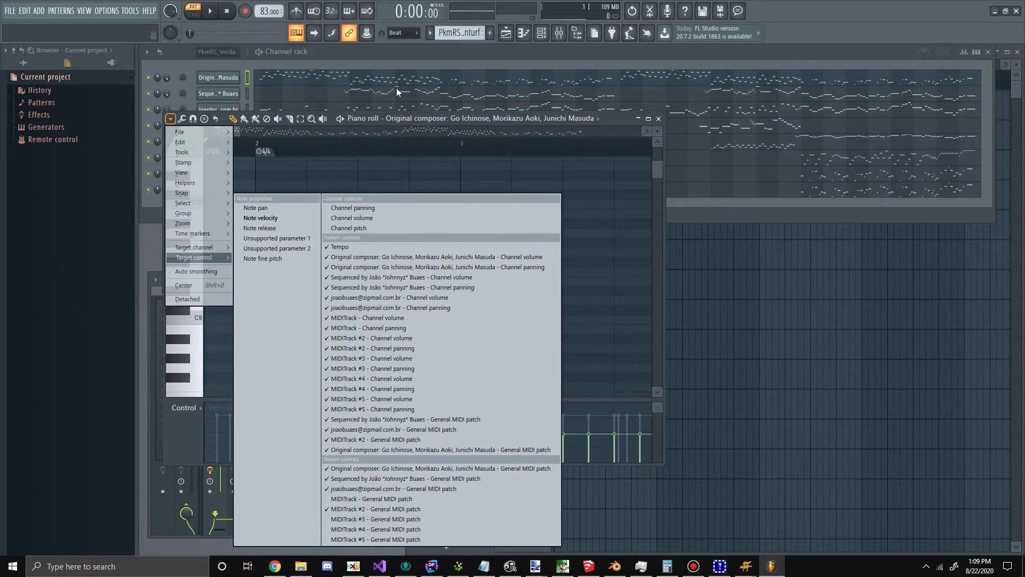
left_click(399, 54)
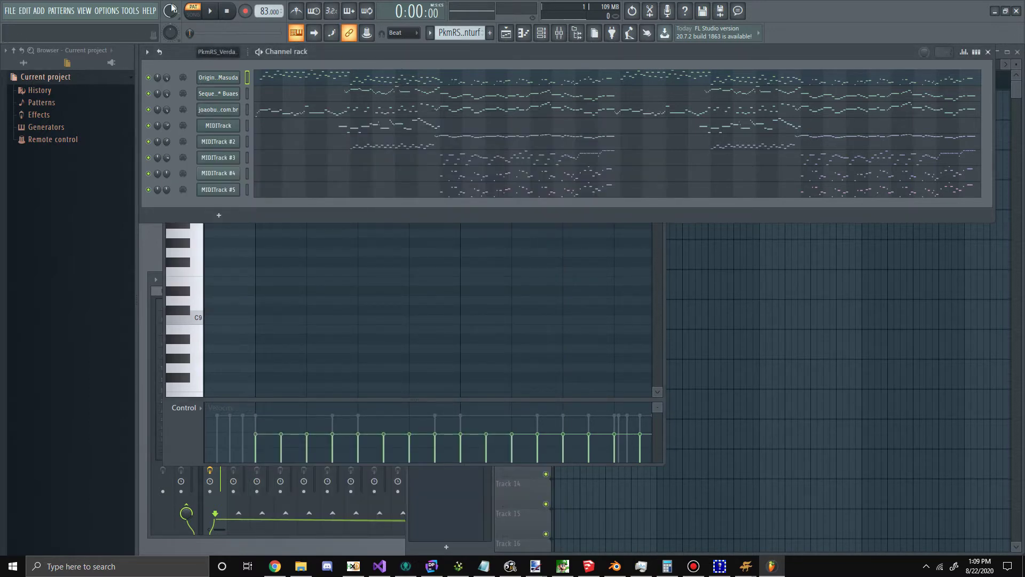
- Bring up the FrothyHeights version of the song and play part of its pattern
left_click(8, 12)
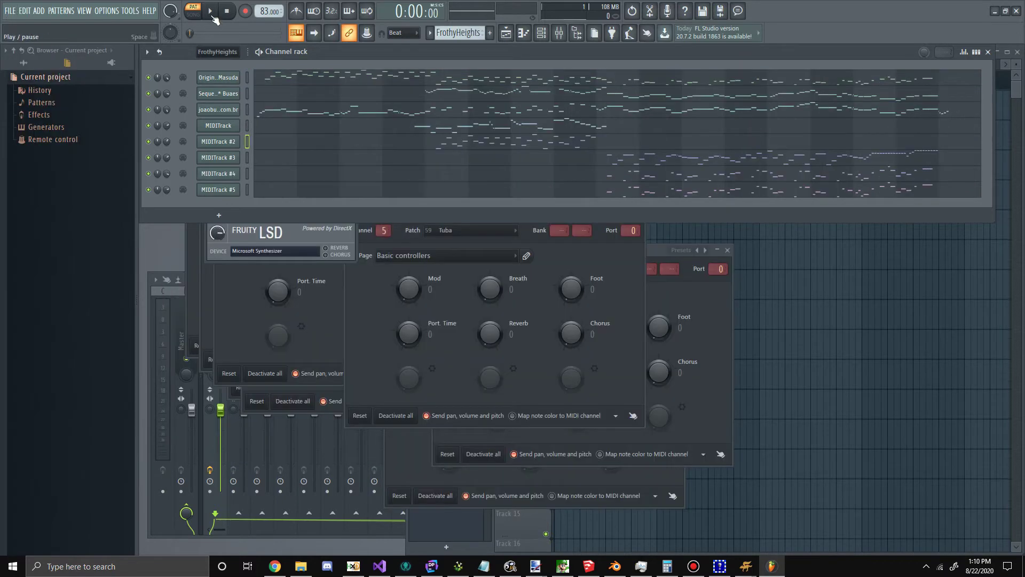
key("space")
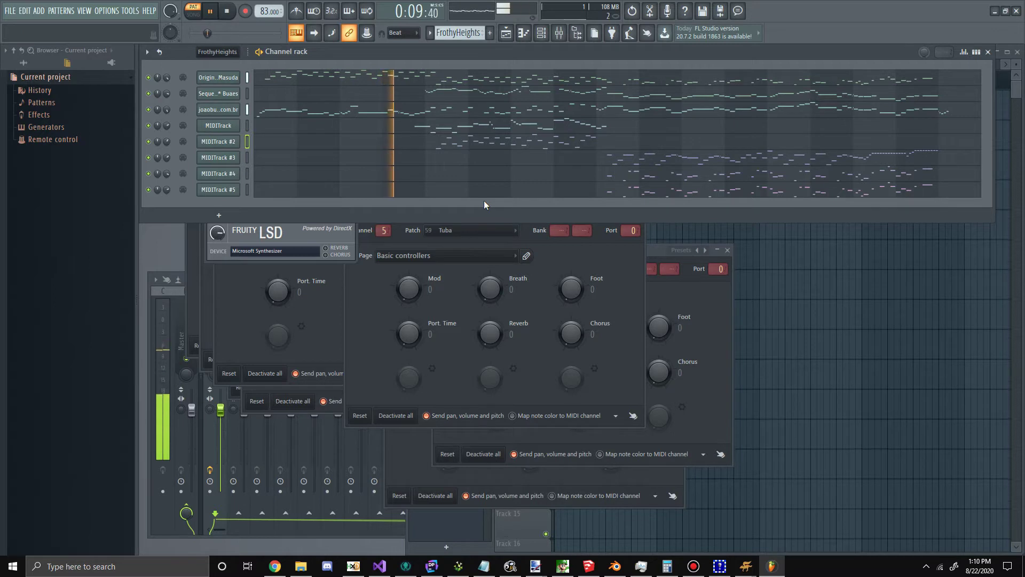
left_click(228, 17)
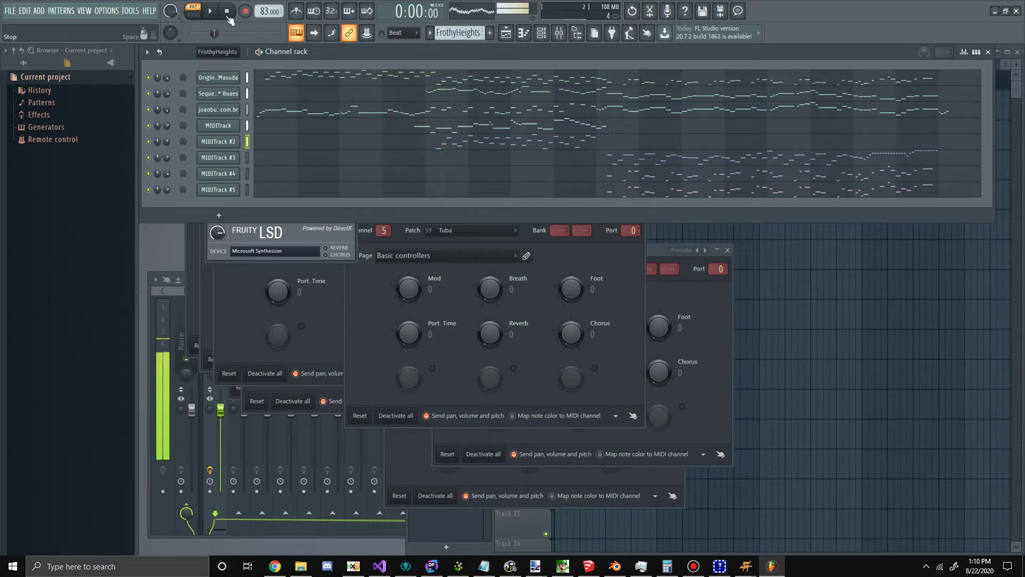
- Export the FrothyHeights pattern as a MIDI file named SlowSong in the Tutorial folder
left_click(7, 14)
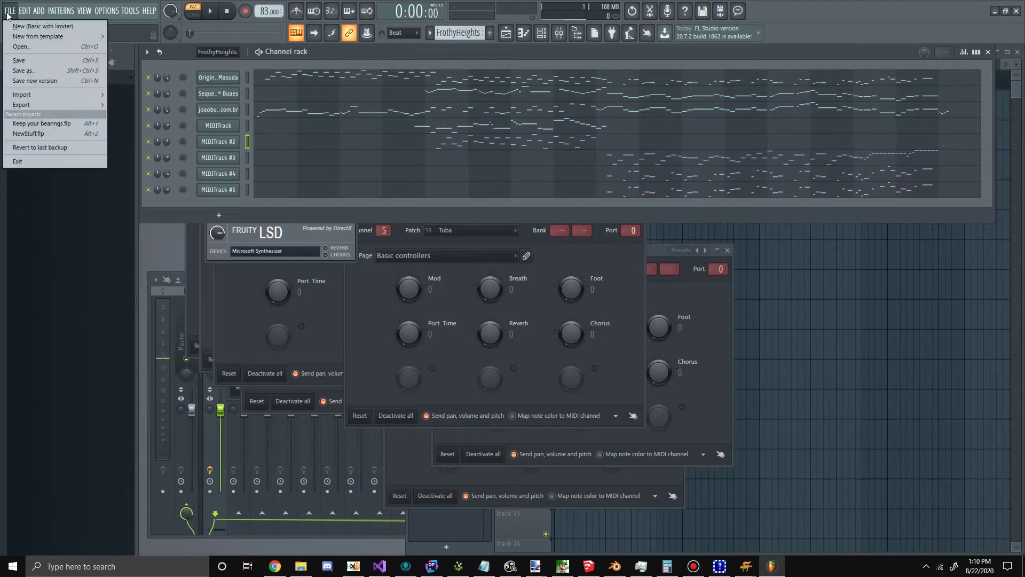
mouse_move(47, 105)
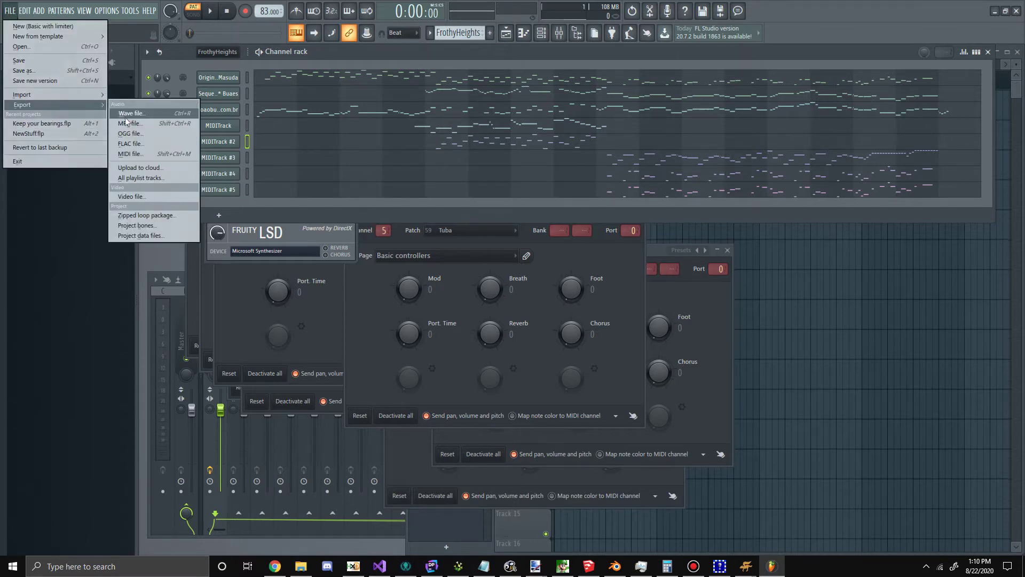
left_click(131, 154)
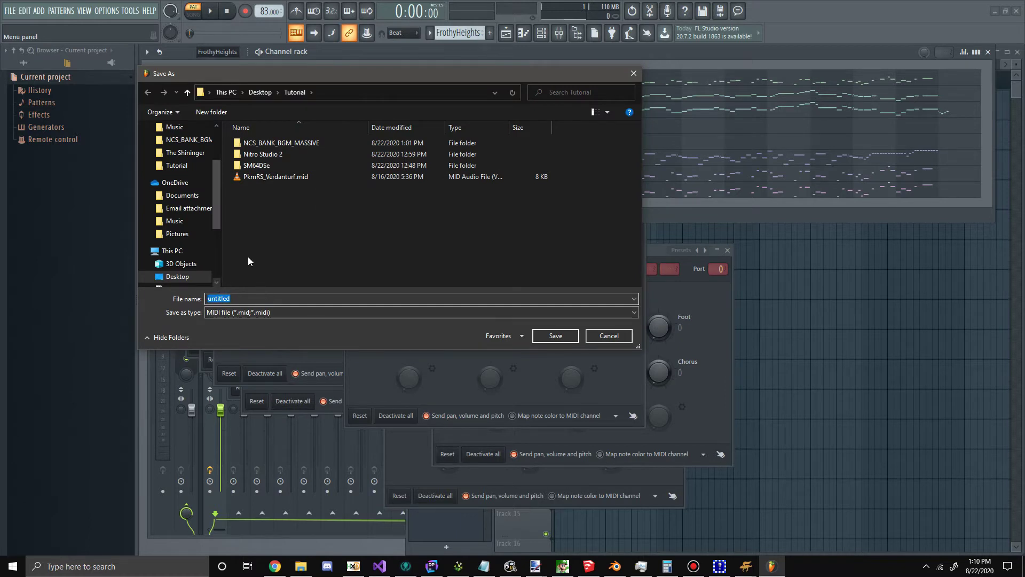
type("SlowSong")
key("Return")
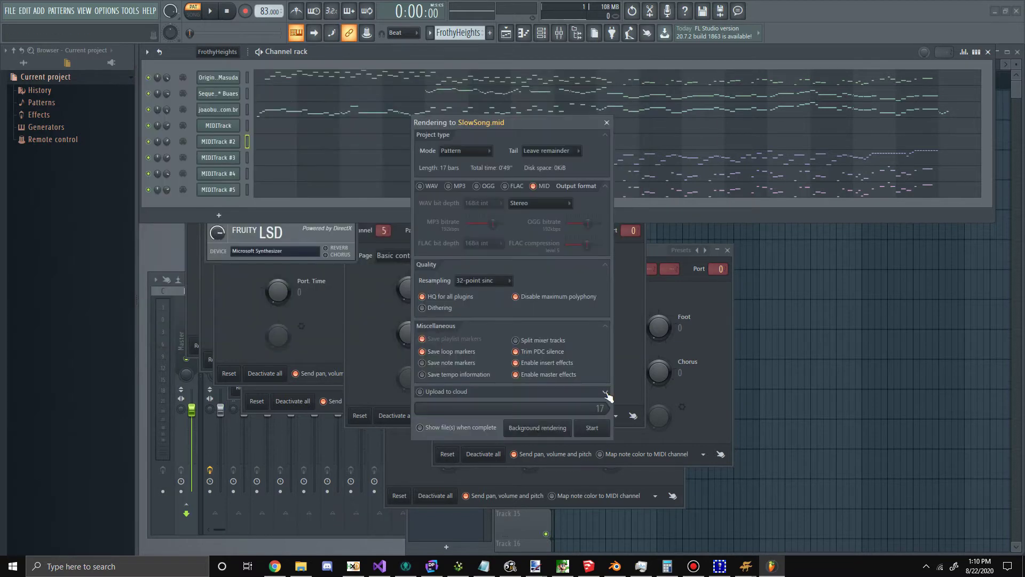
left_click(598, 428)
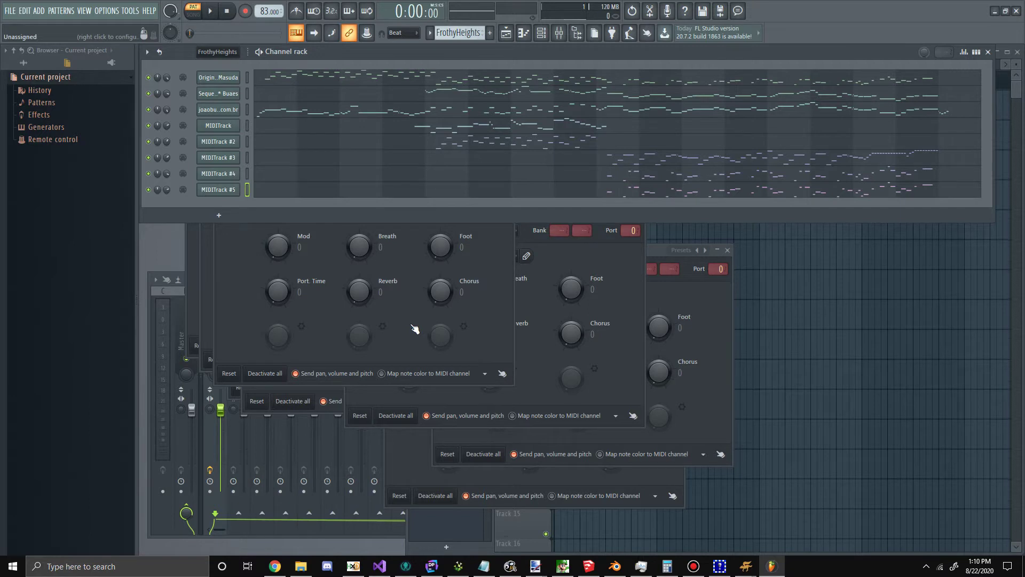
- Find astudio2.exe through the system search and launch Anvil Studio
mouse_move(310, 572)
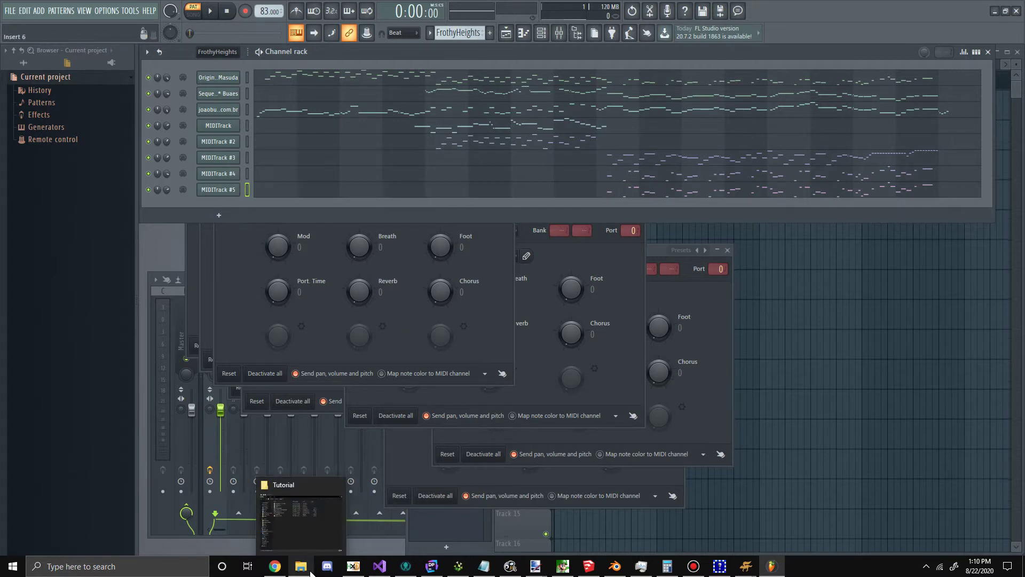
key("super")
type("ast")
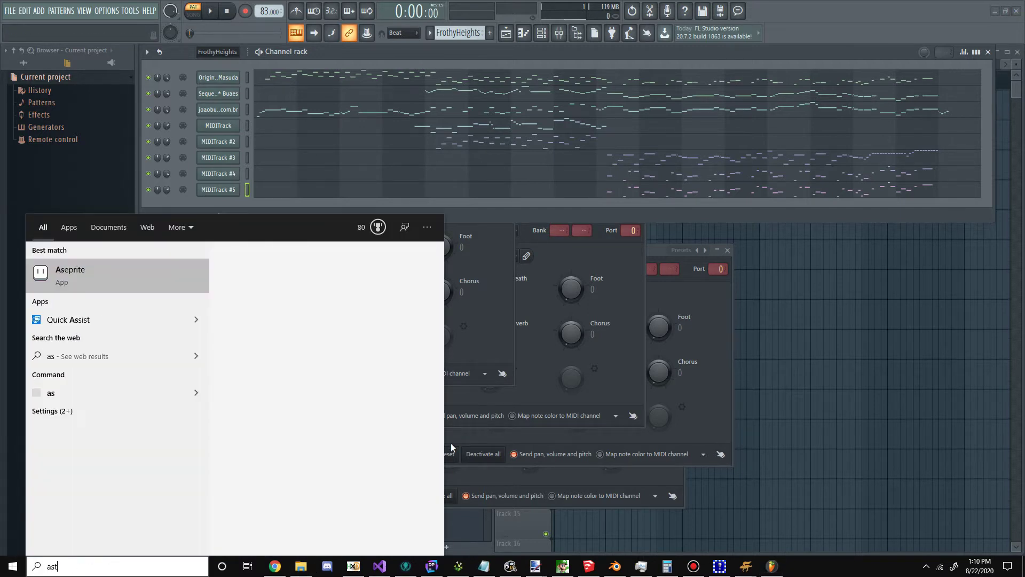
type("udio2.exe")
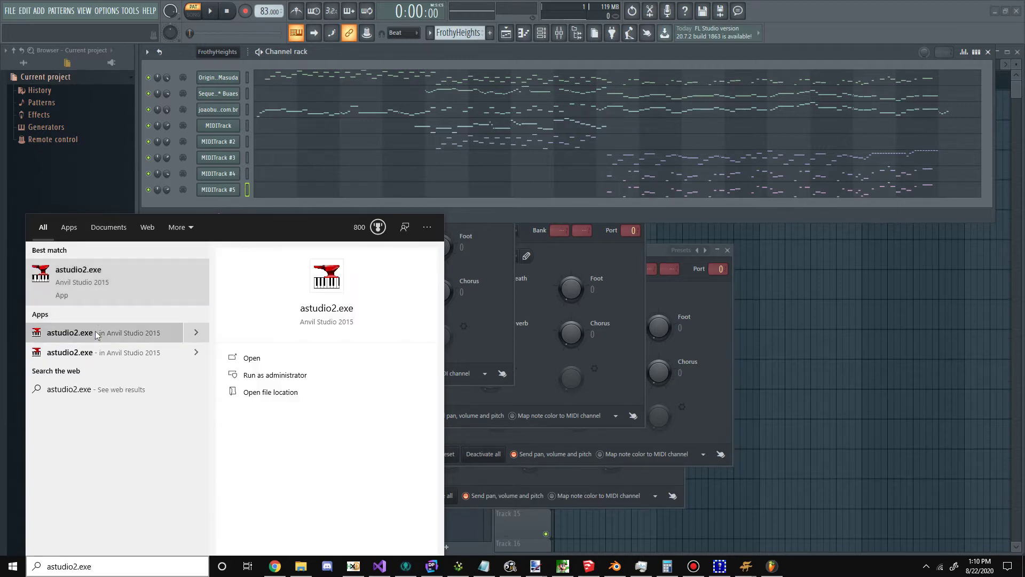
left_click(97, 335)
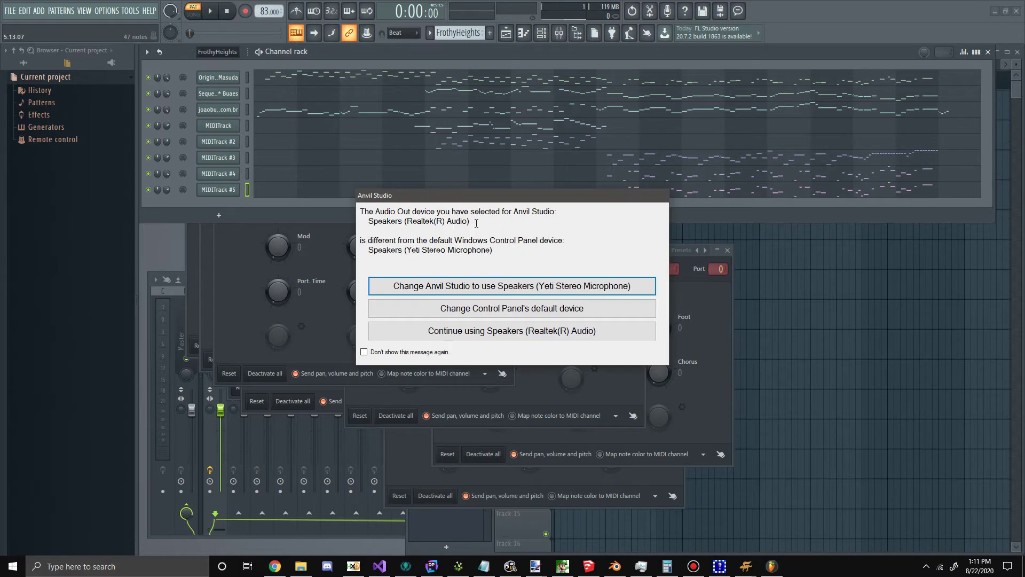
- Switch the audio output to Speakers (Yeti Stereo Microphone) and open SlowSong.mid from the Tutorial folder on the Desktop
left_click(504, 288)
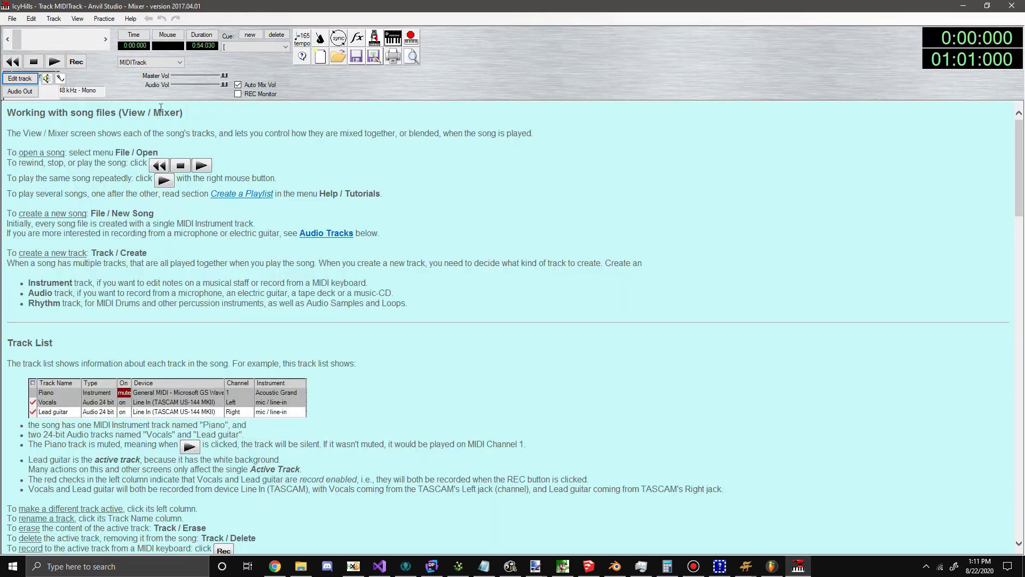
left_click(12, 18)
left_click(25, 39)
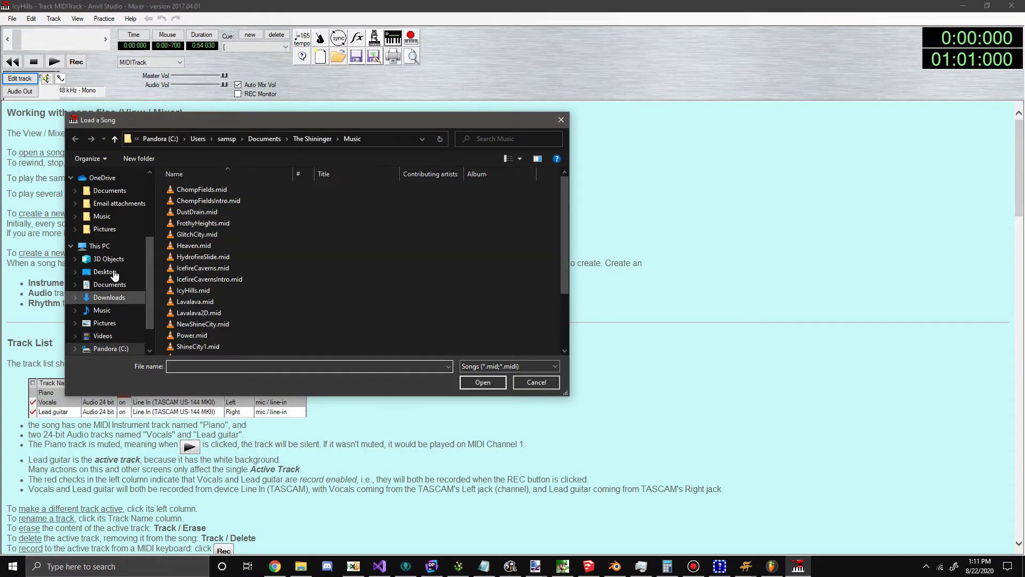
left_click(113, 274)
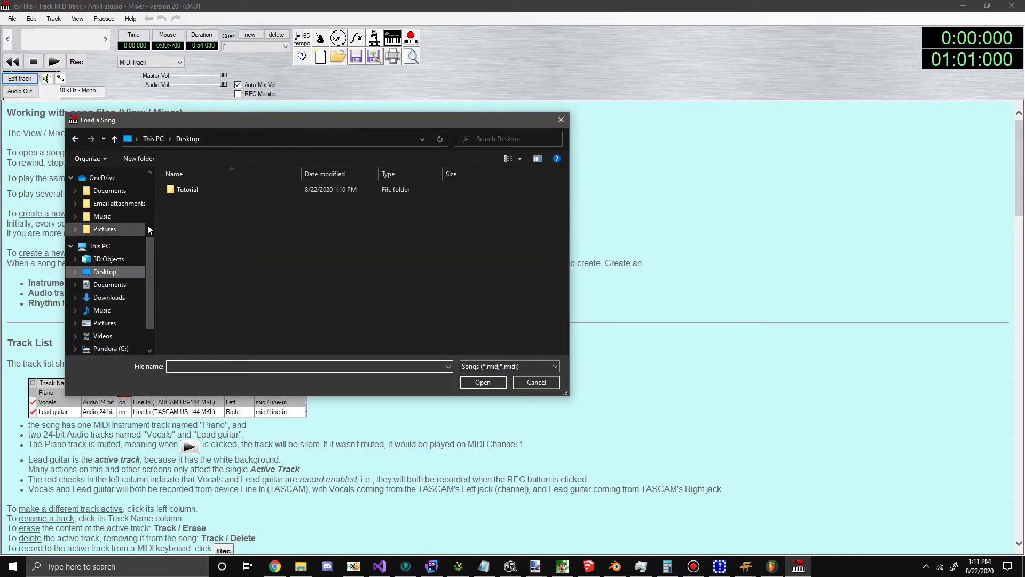
double_click(194, 190)
double_click(229, 237)
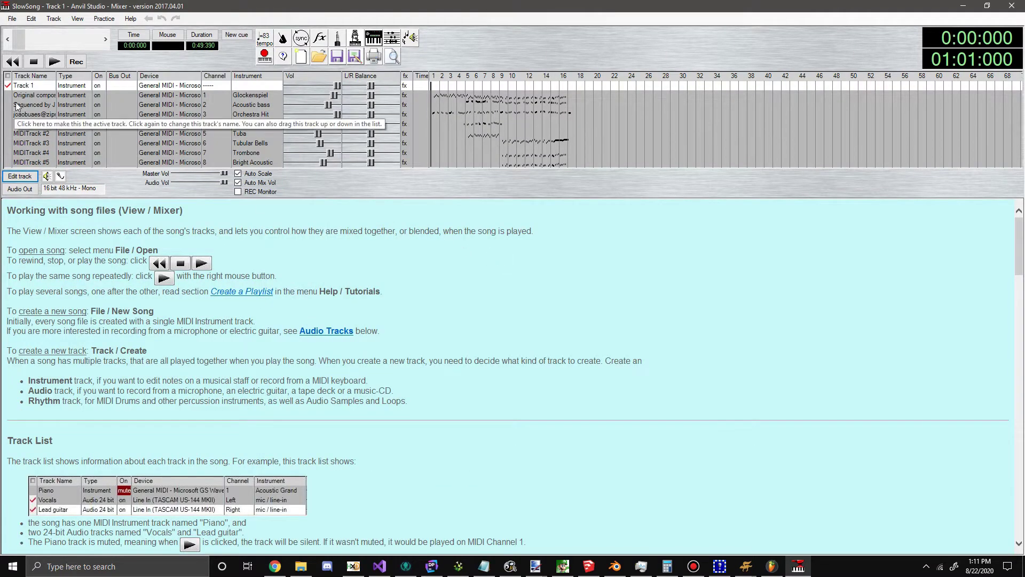
- Delete the empty Track 1 from the song and save the song
right_click(47, 92)
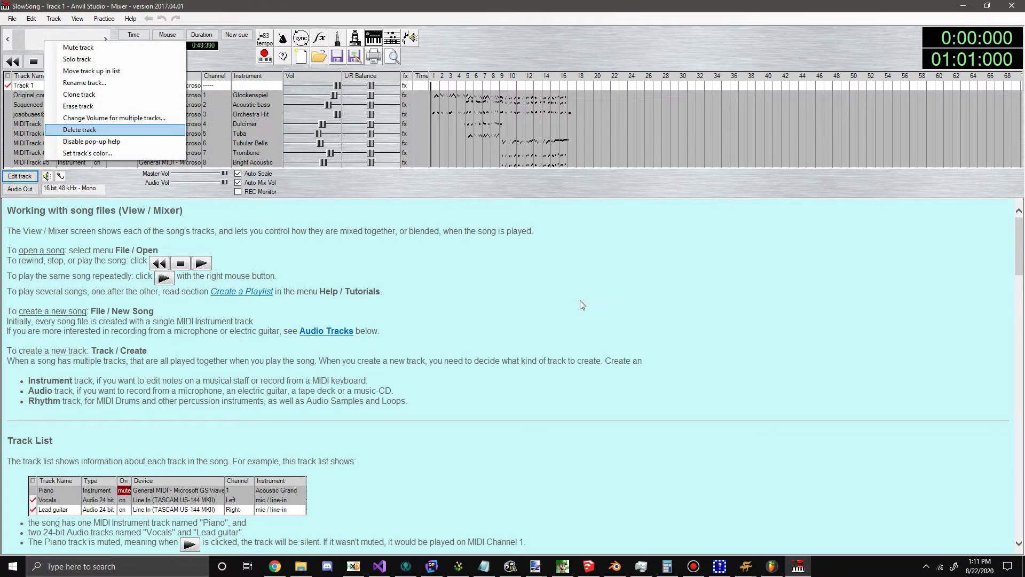
left_click(89, 130)
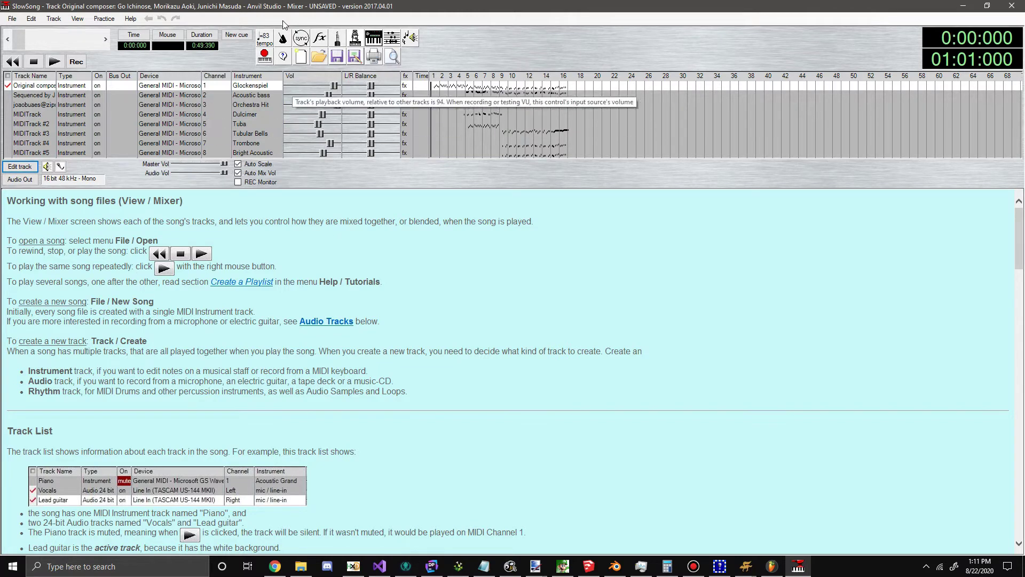
left_click(12, 18)
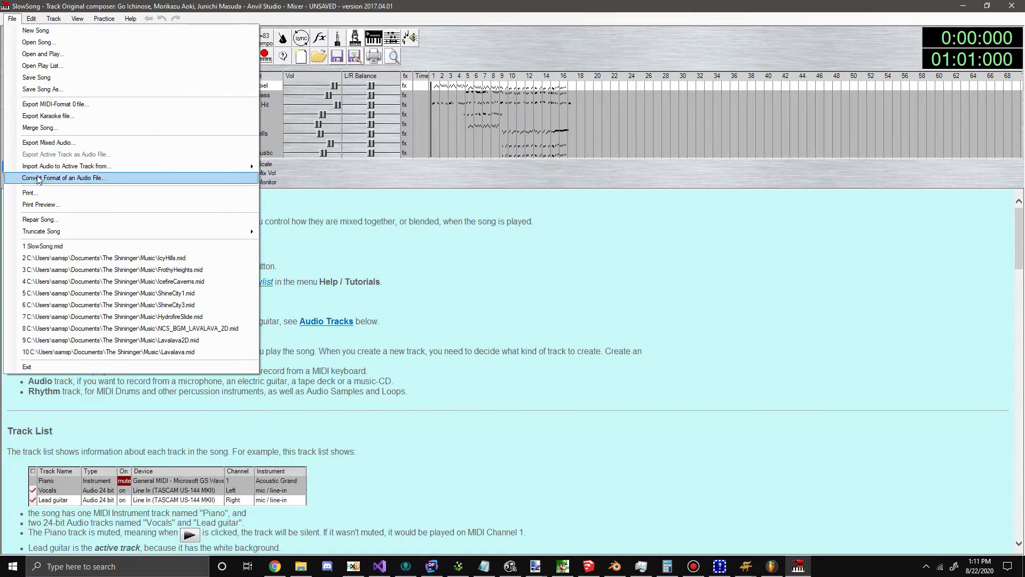
left_click(12, 19)
- Reload SlowSong.mid from the Tutorial folder
left_click(12, 20)
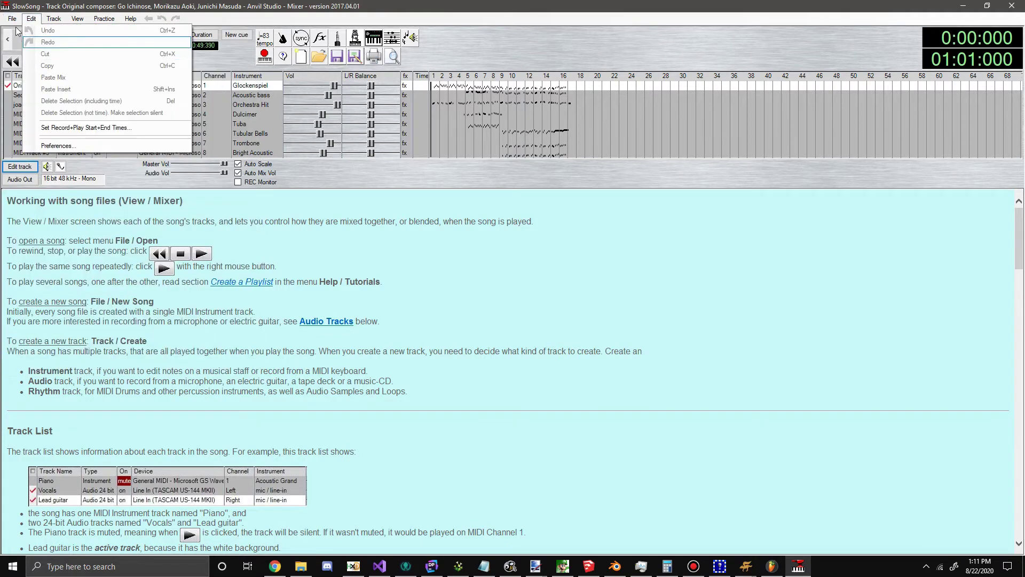
left_click(32, 40)
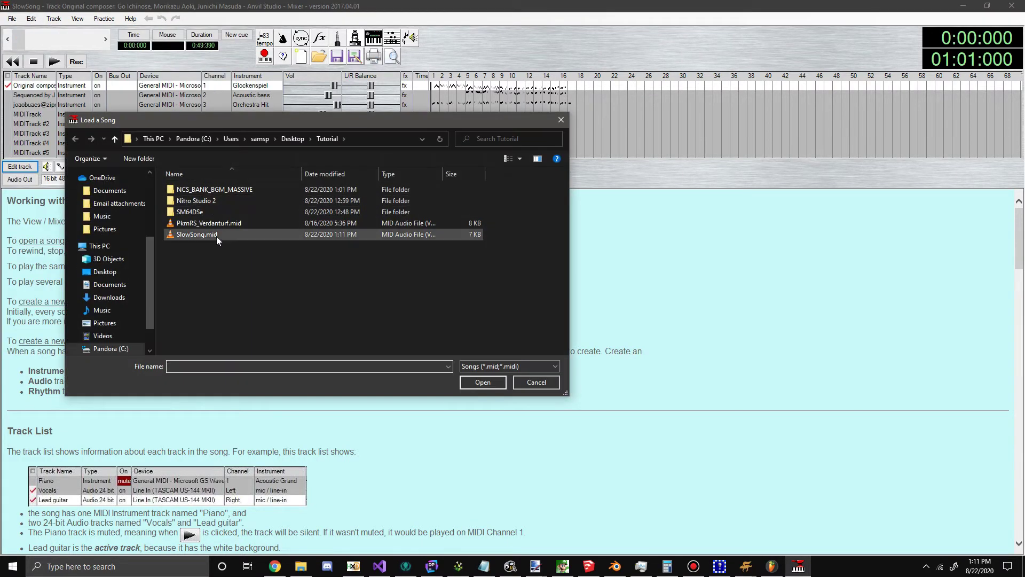
double_click(217, 236)
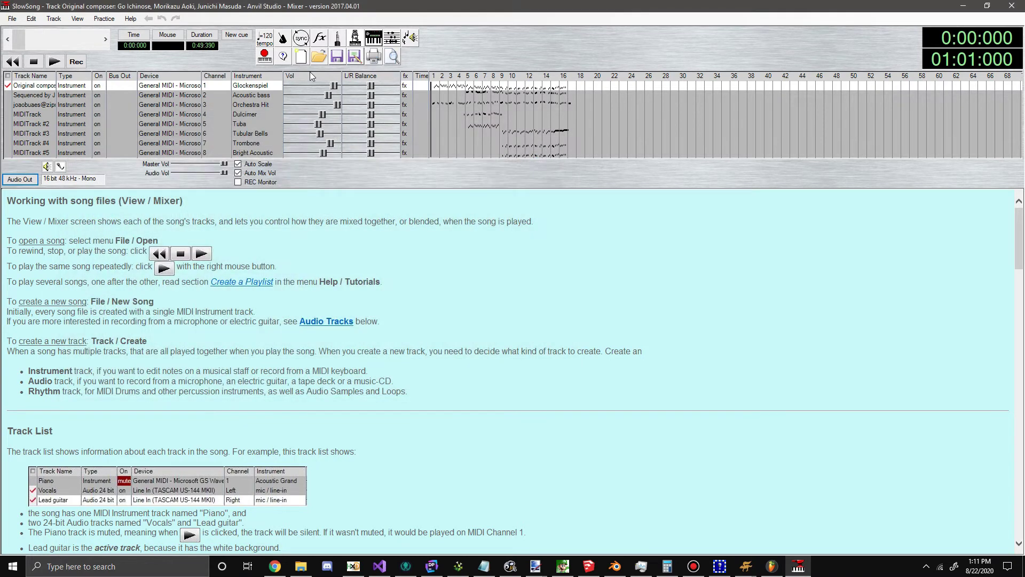
- Set the entire song's tempo to a constant 83 beats per minute and save the song
left_click(265, 39)
type("83")
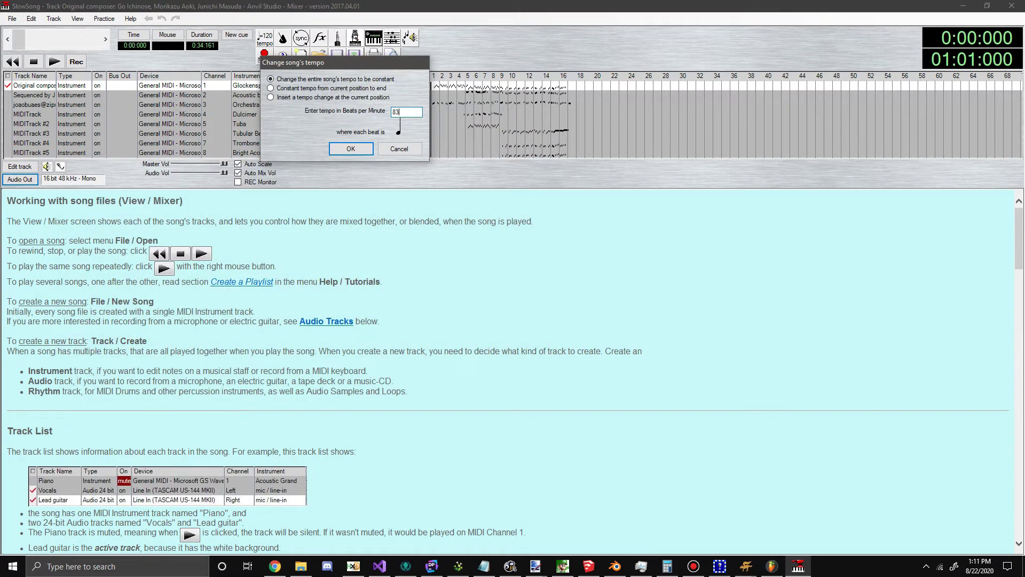
left_click(350, 146)
left_click(11, 18)
left_click(87, 81)
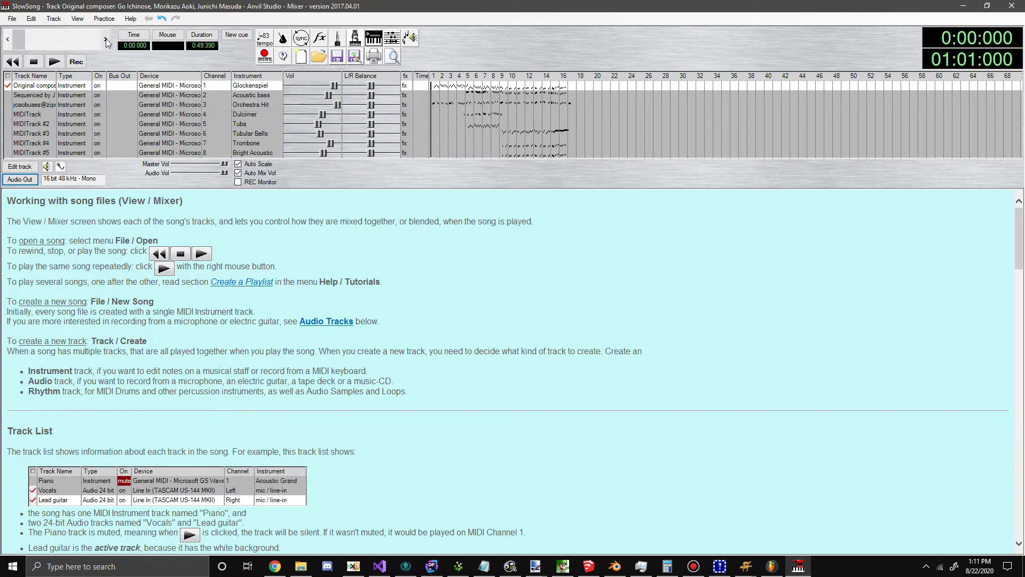
- Preview the song from the start of measure 5 and bookmark that position with a cue named "["
left_click_drag(21, 36, 36, 37)
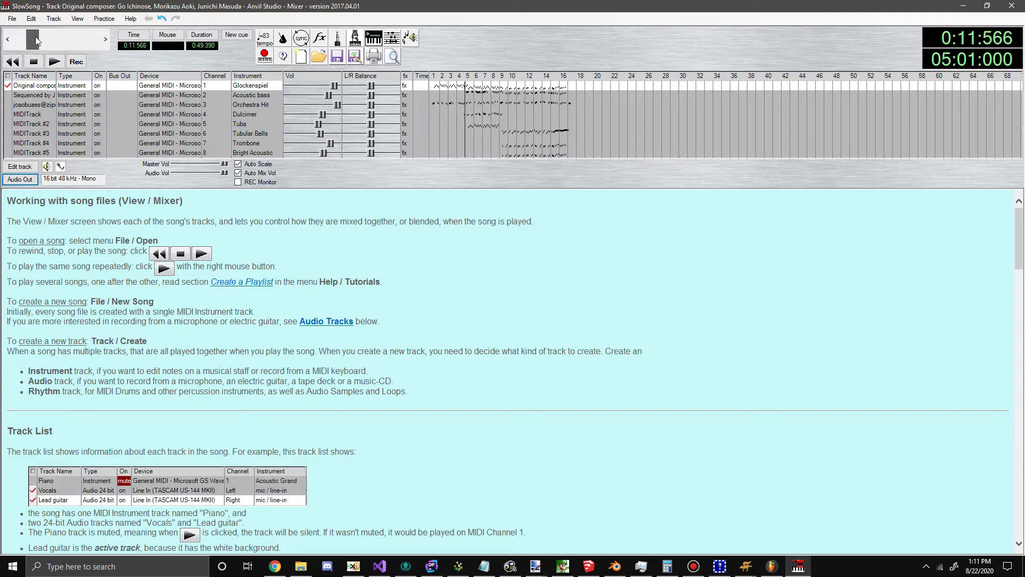
left_click(54, 61)
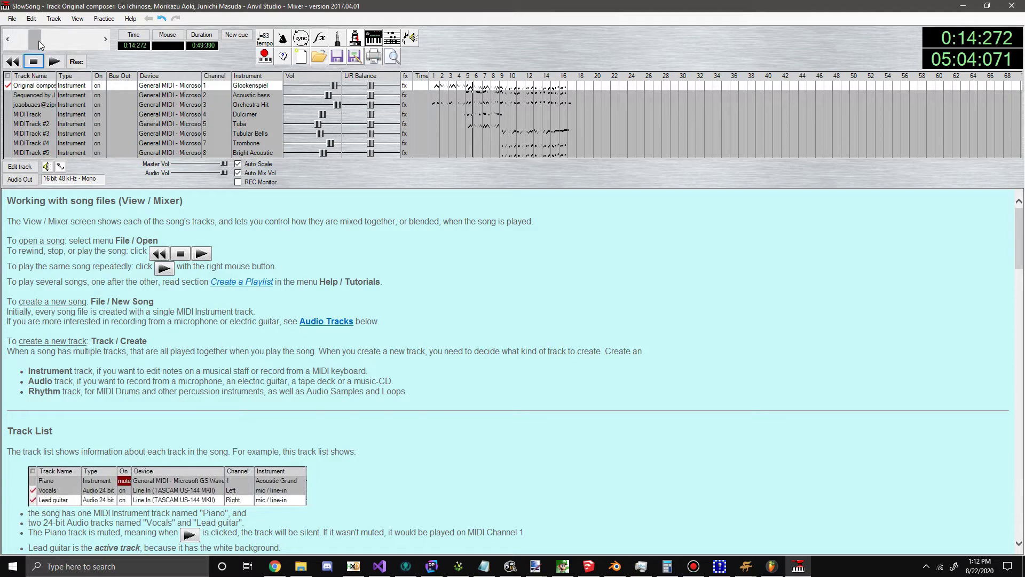
left_click(37, 41)
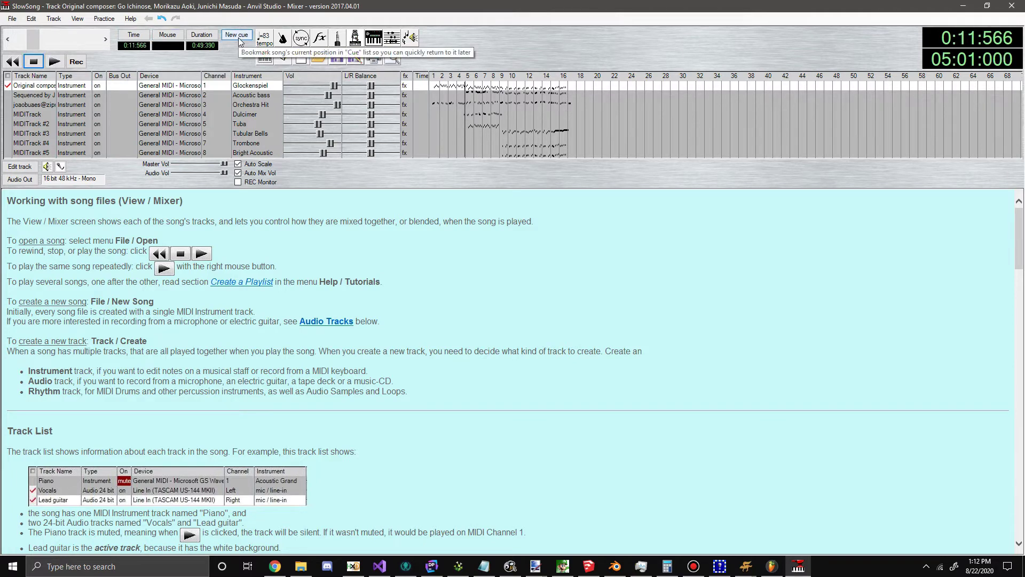
left_click(33, 35)
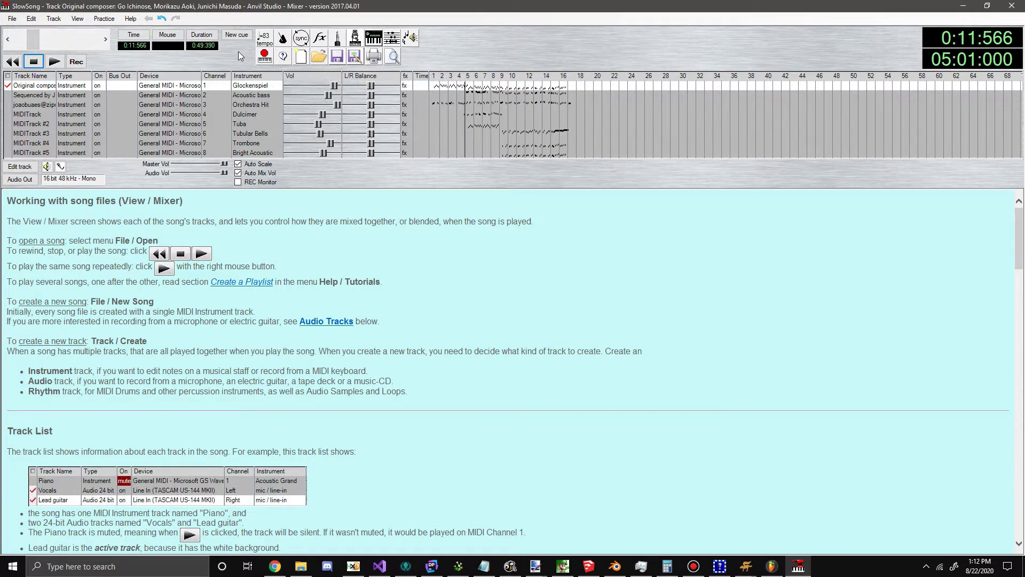
left_click(236, 35)
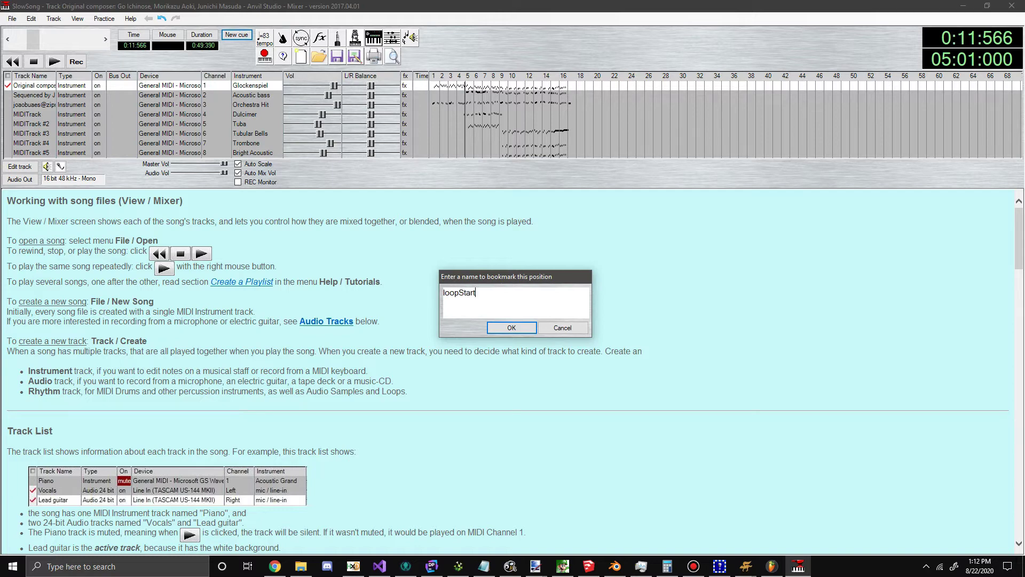
key("ctrl+a")
key("BackSpace")
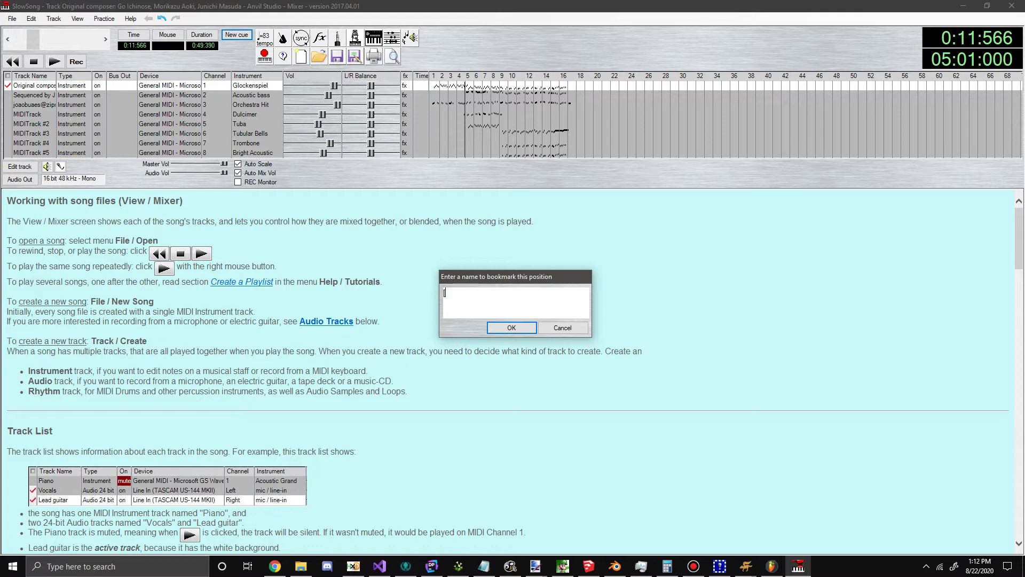
left_click(513, 328)
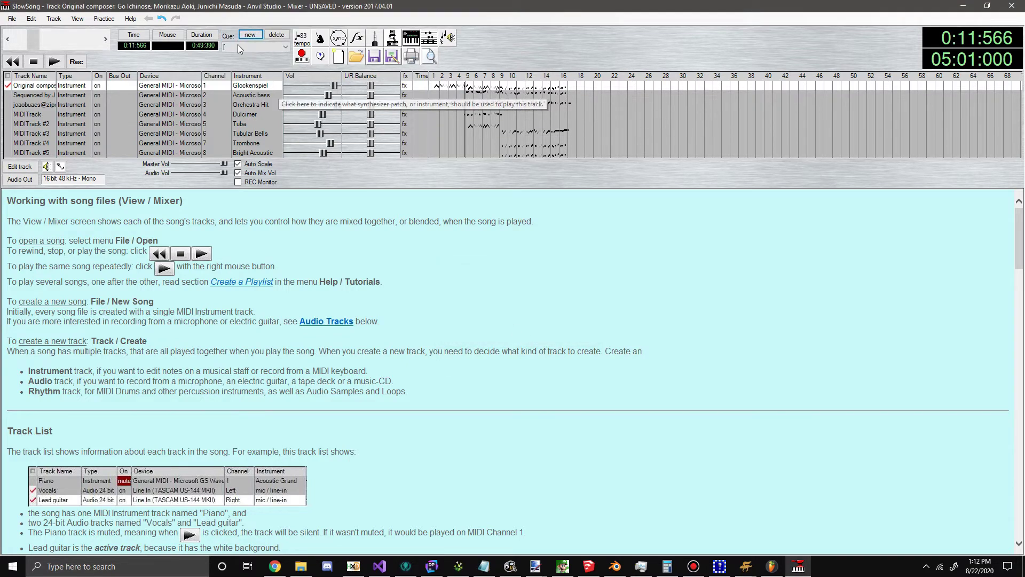
- Move to the start of measure 17 and bookmark that position with a cue named "]"
left_click_drag(37, 42, 76, 44)
left_click(148, 19)
left_click(249, 35)
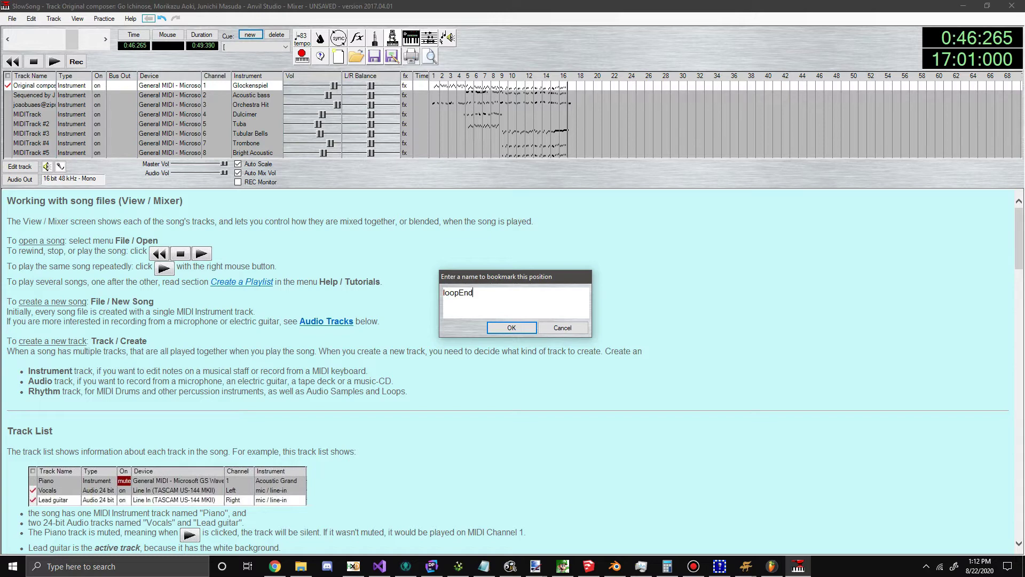
key("ctrl+a")
key("BackSpace")
left_click(505, 332)
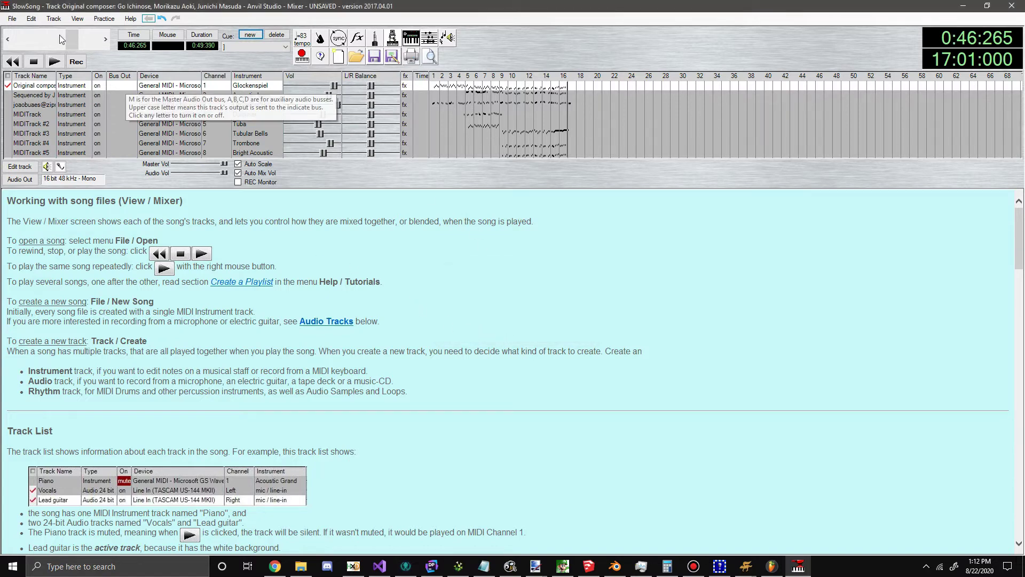
- Check the cue list by jumping back to the "[" cue, and save the song
left_click(246, 47)
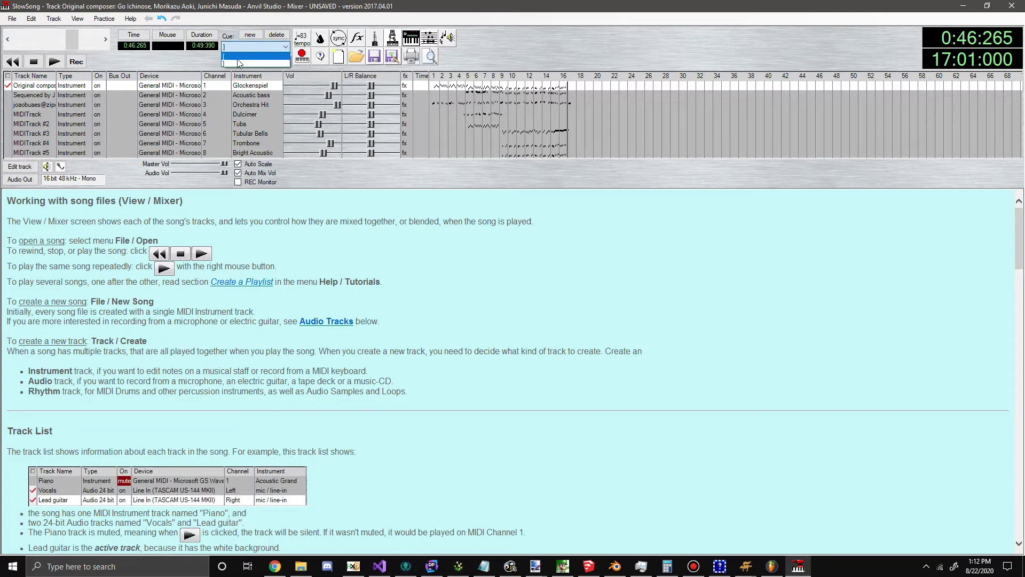
left_click(246, 55)
left_click(231, 52)
left_click(231, 53)
left_click(12, 18)
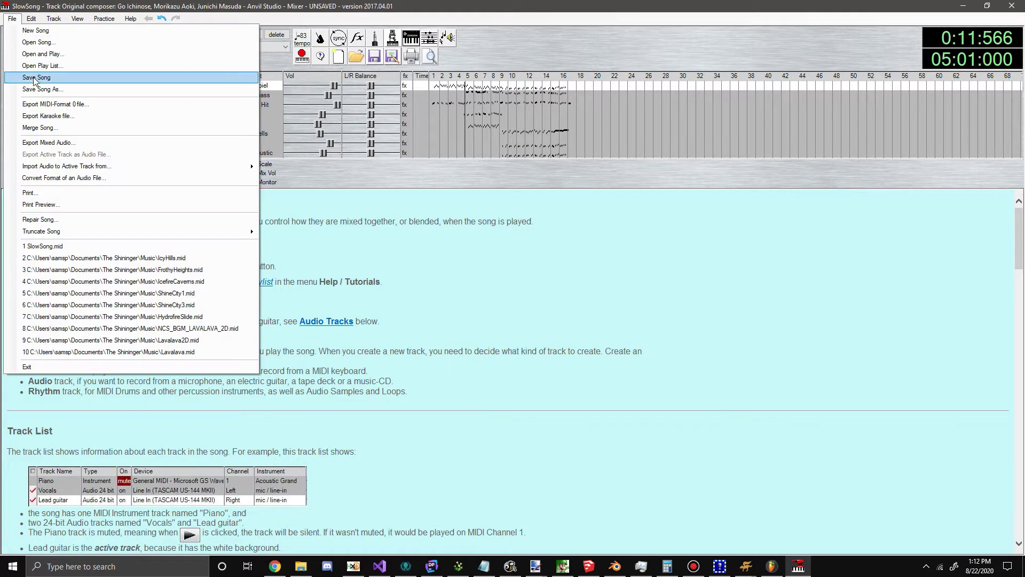
left_click(38, 79)
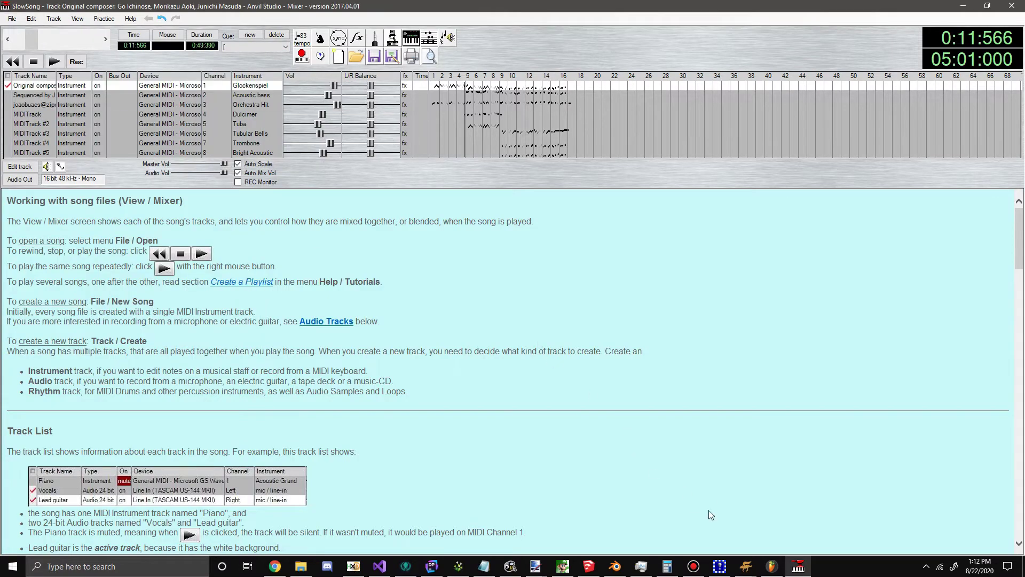
- Switch to Nitro Studio 2 and close the Bank Editor window, keeping the sound_data.sdat window
mouse_move(746, 566)
mouse_move(812, 529)
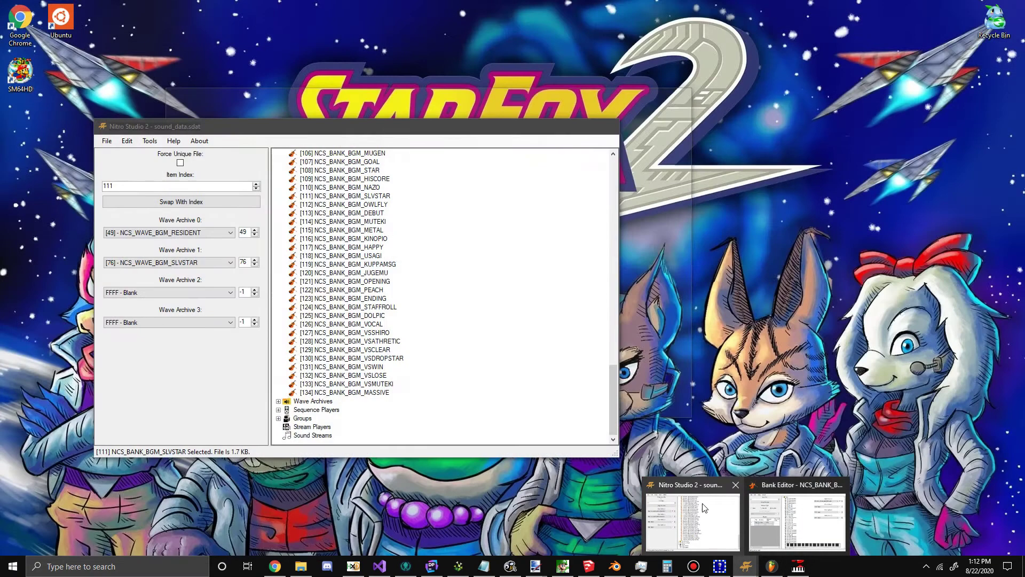
left_click(732, 545)
mouse_move(747, 566)
left_click(796, 521)
left_click(679, 96)
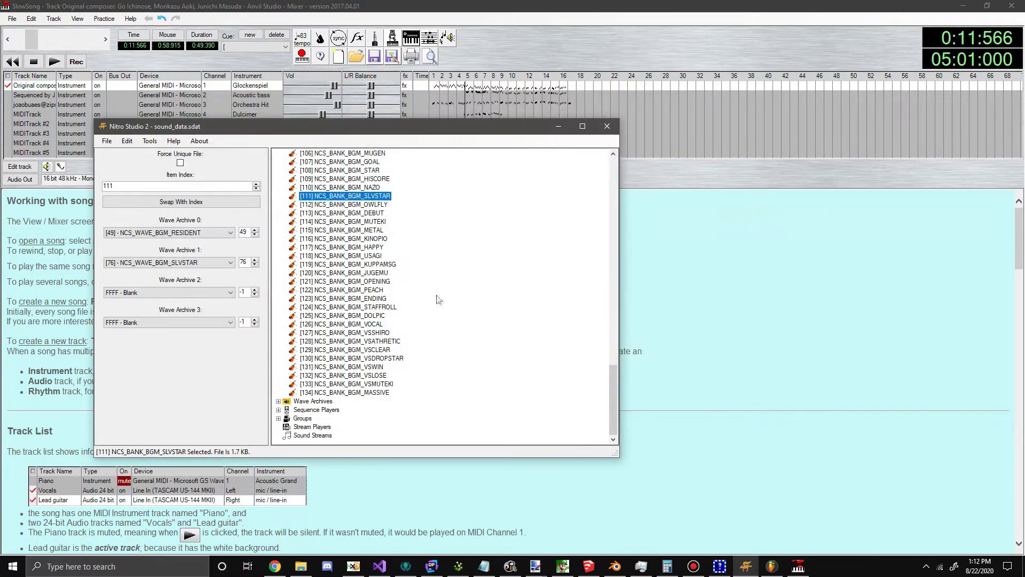
- Collapse the instrument banks, expand the sound sequences, and add a new sequence to sound_data.sdat
scroll(418, 306, "up", 20)
scroll(419, 306, "up", 2)
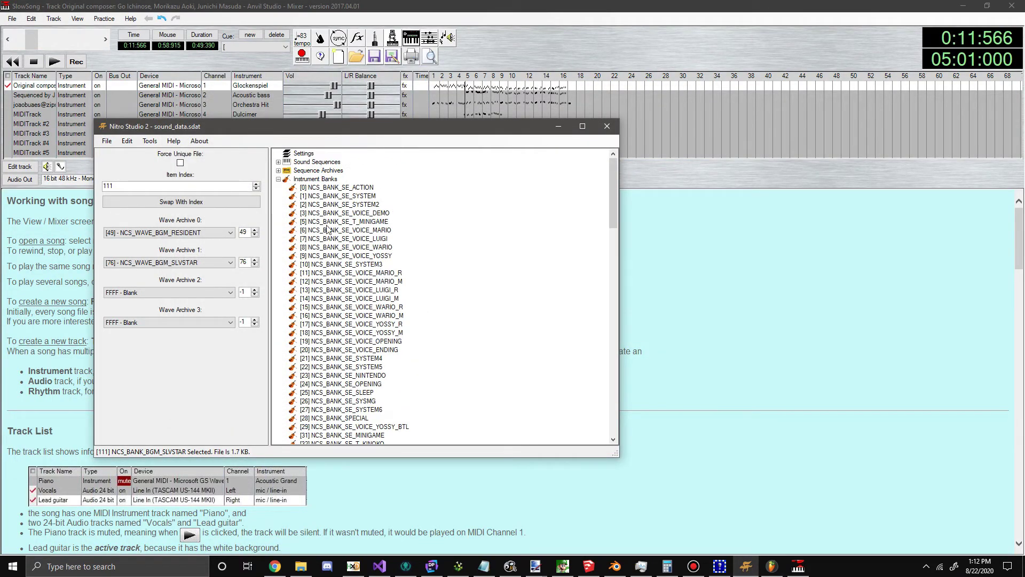
left_click(279, 179)
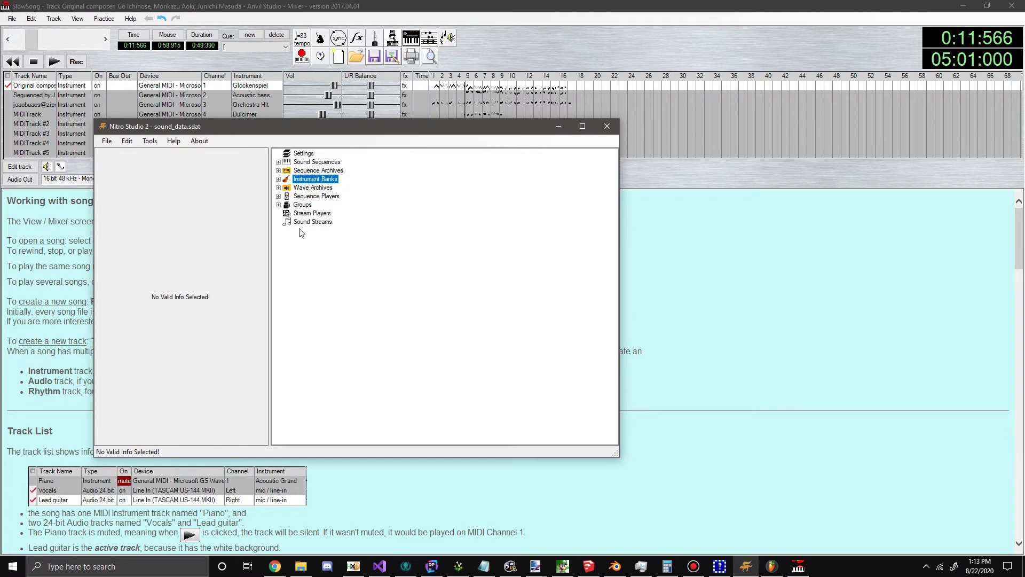
left_click(279, 163)
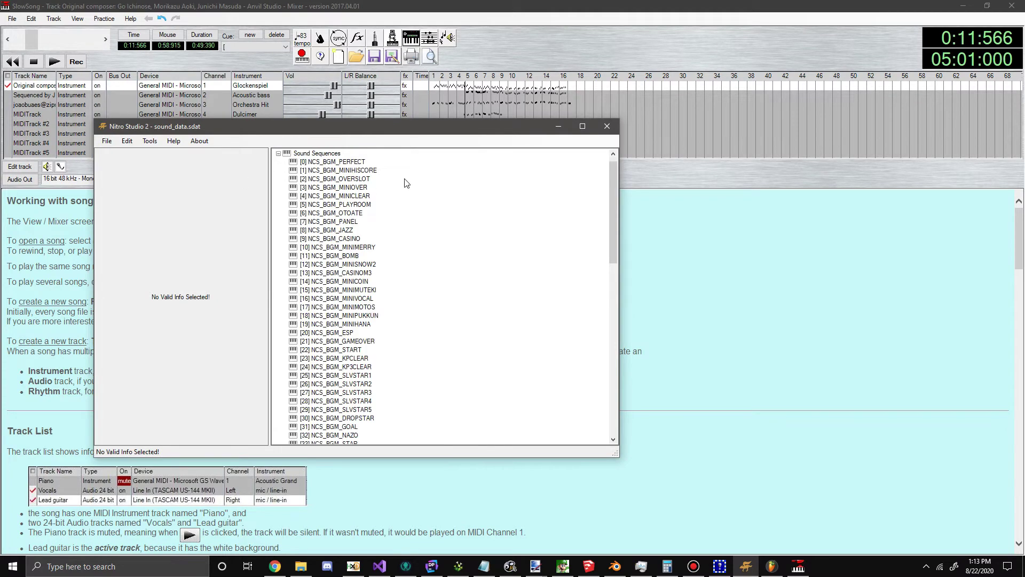
right_click(312, 155)
left_click(324, 160)
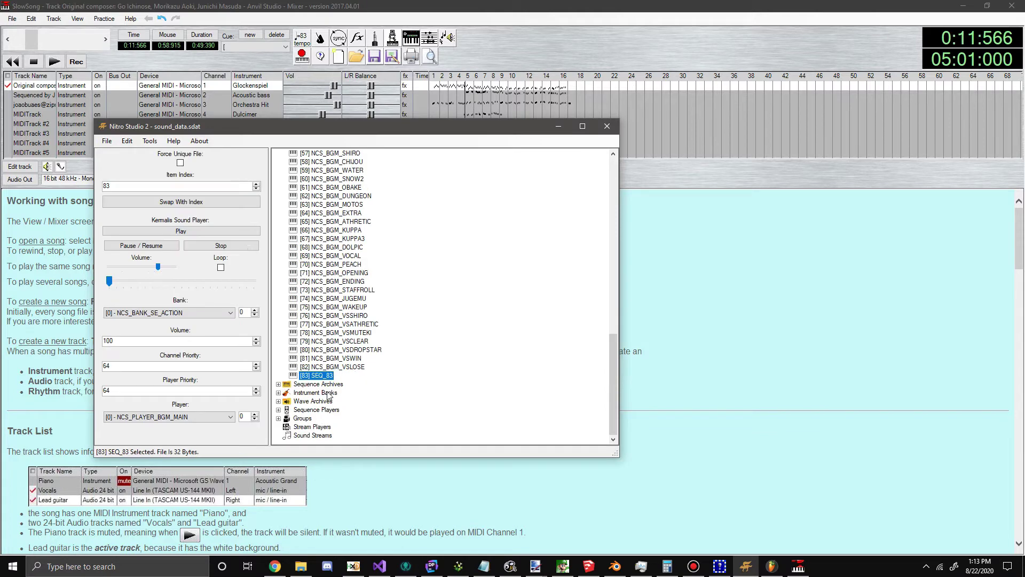
- Assign the NCS_BANK_BGM_MASSIVE bank to the new sequence
left_click(215, 315)
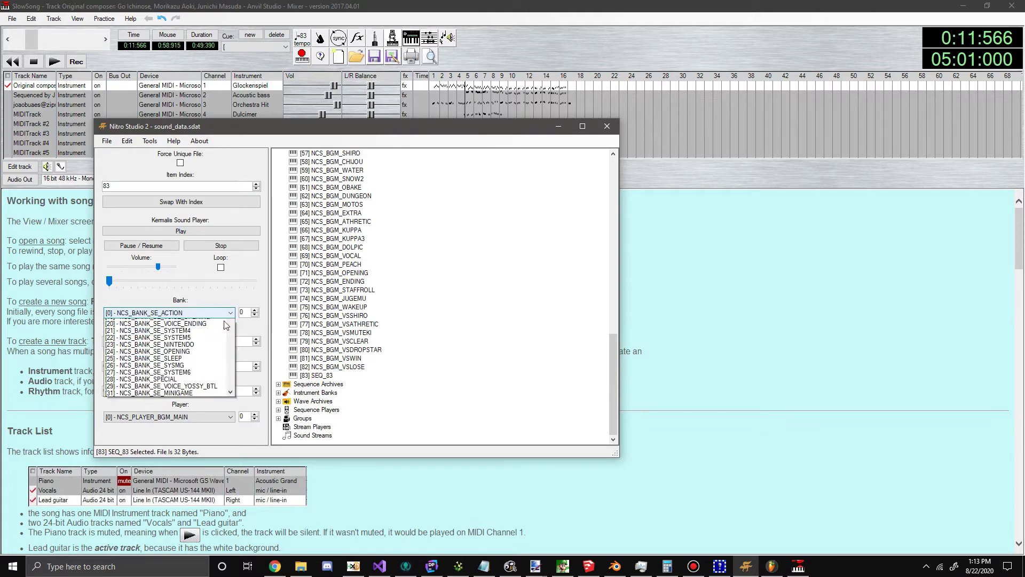
left_click_drag(233, 348, 224, 514)
left_click(160, 522)
- Open the new sequence in the Sequence Editor to check its contents, and close the editor
left_click(326, 376)
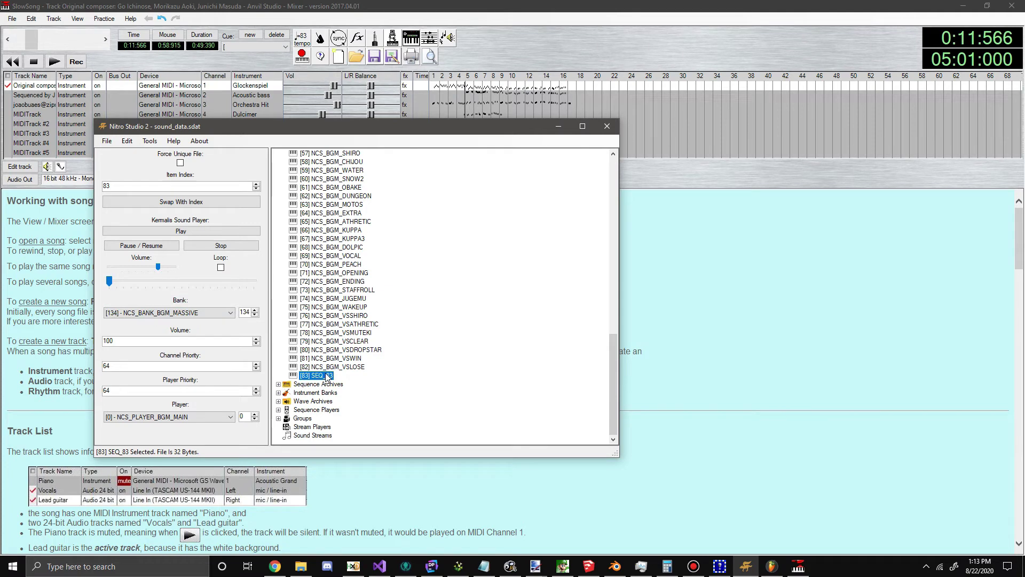
right_click(327, 376)
left_click(344, 378)
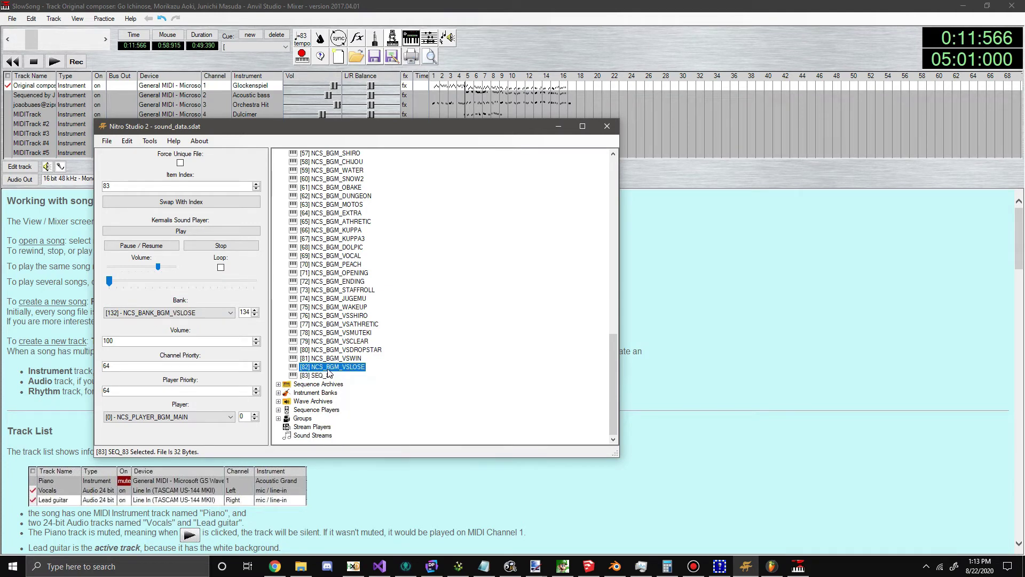
double_click(344, 376)
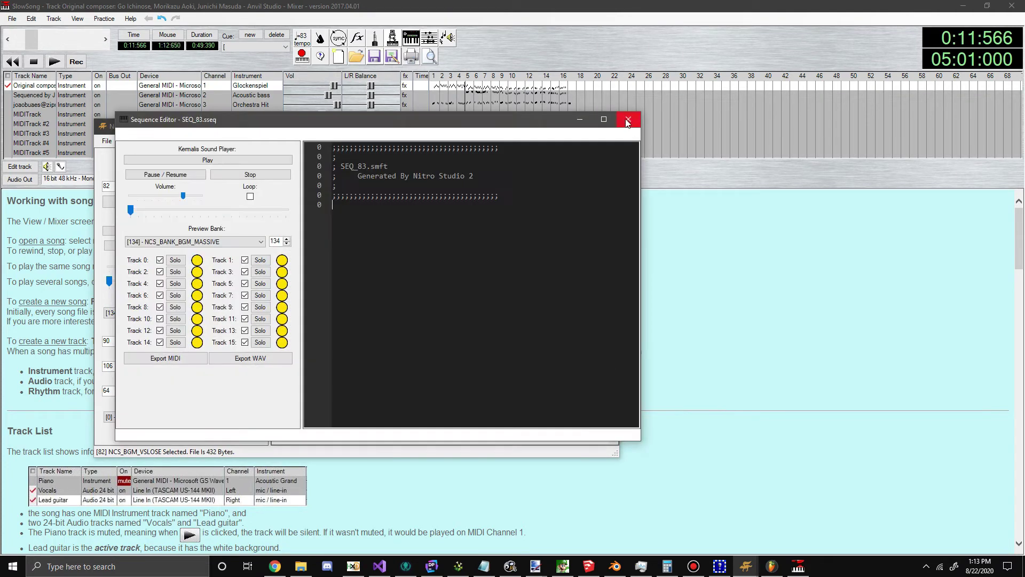
left_click(630, 121)
left_click_drag(611, 354, 613, 176)
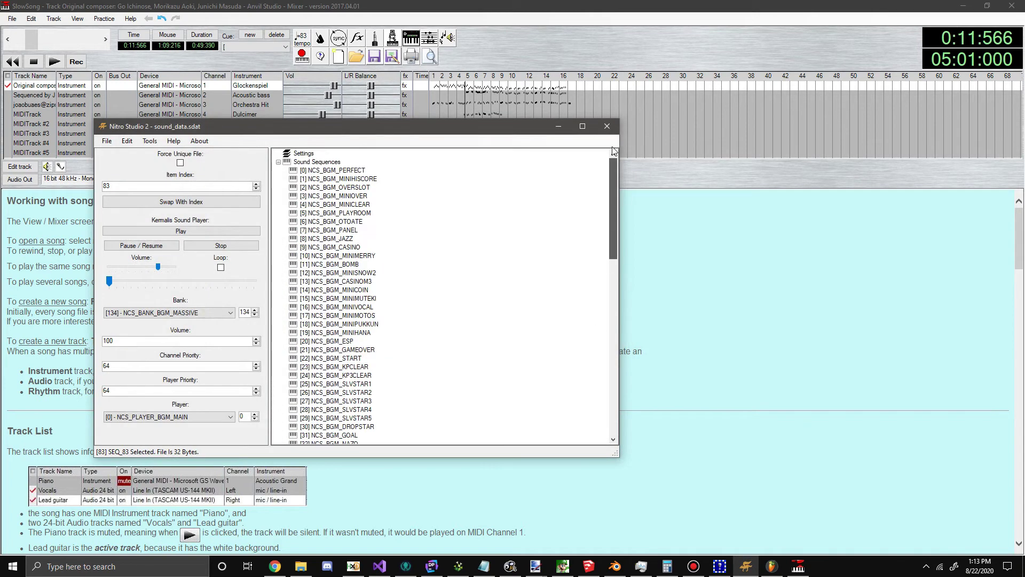
- In the sound archive's settings, set the sequence import mode to Nintendo Tools
left_click(302, 155)
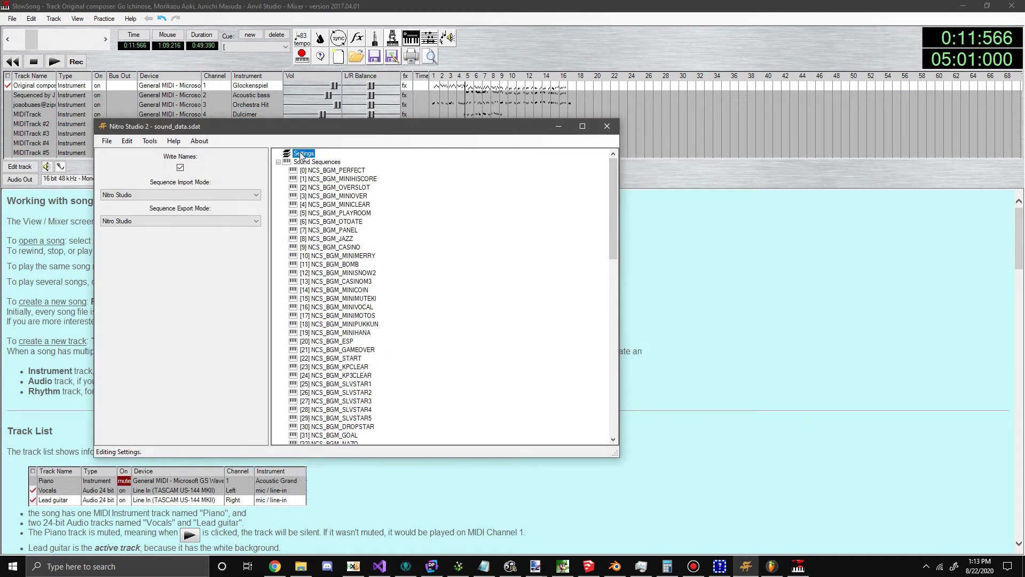
left_click(201, 194)
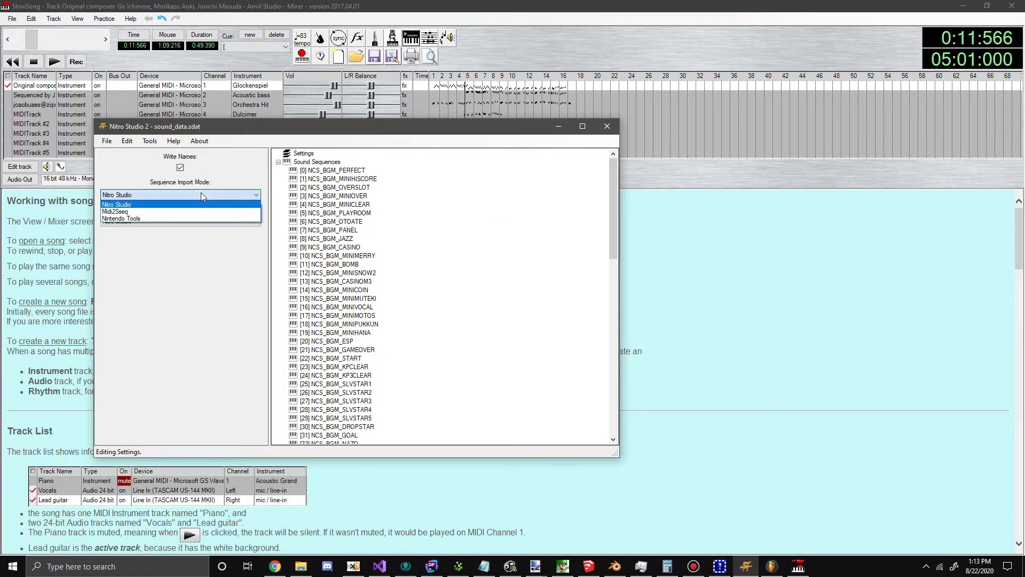
left_click(165, 219)
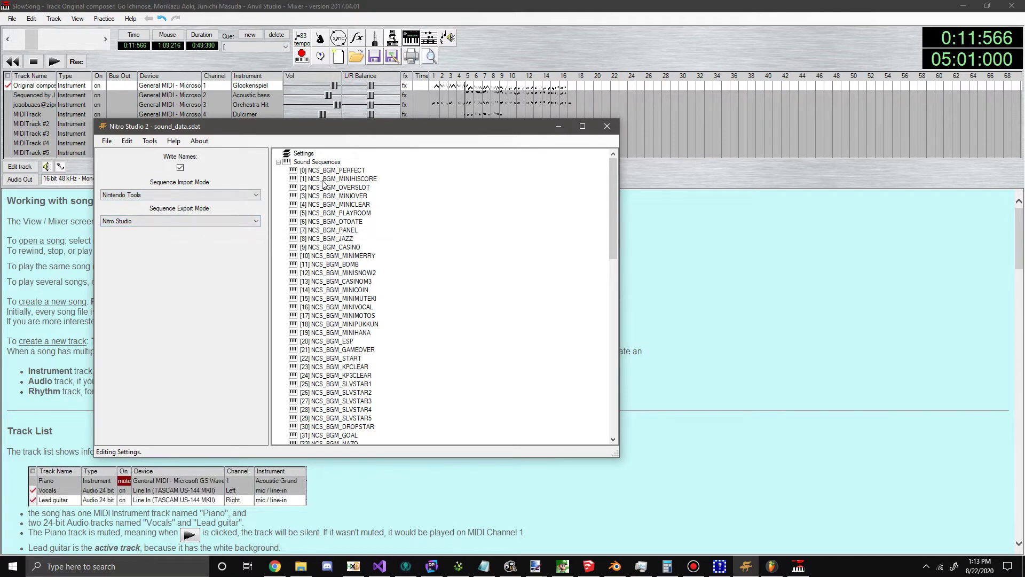
- Rename the new sequence at index 83 to NCS_BGM_SLOW_SONG
left_click_drag(612, 188, 612, 363)
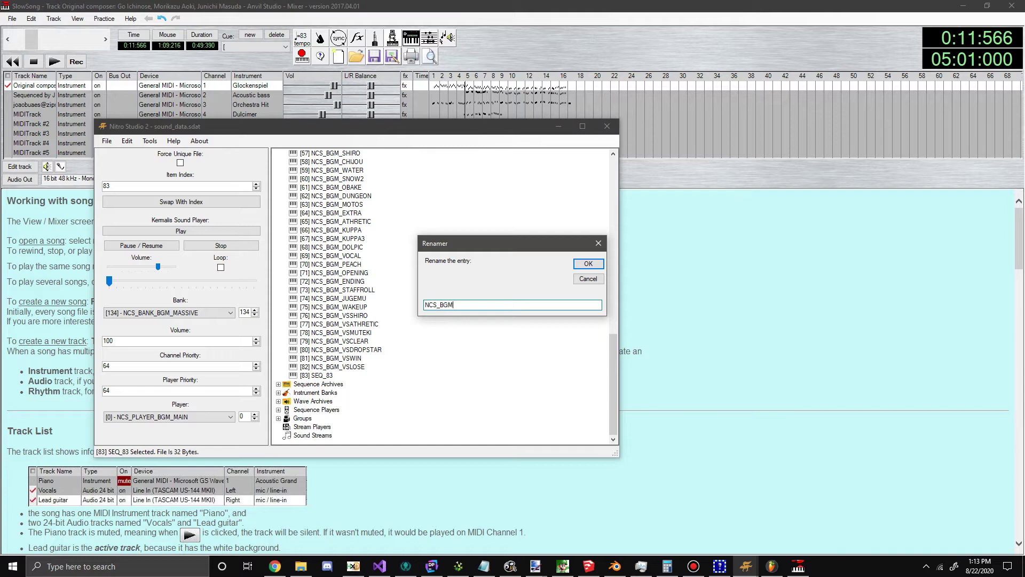
type("SLOW")
key("Return")
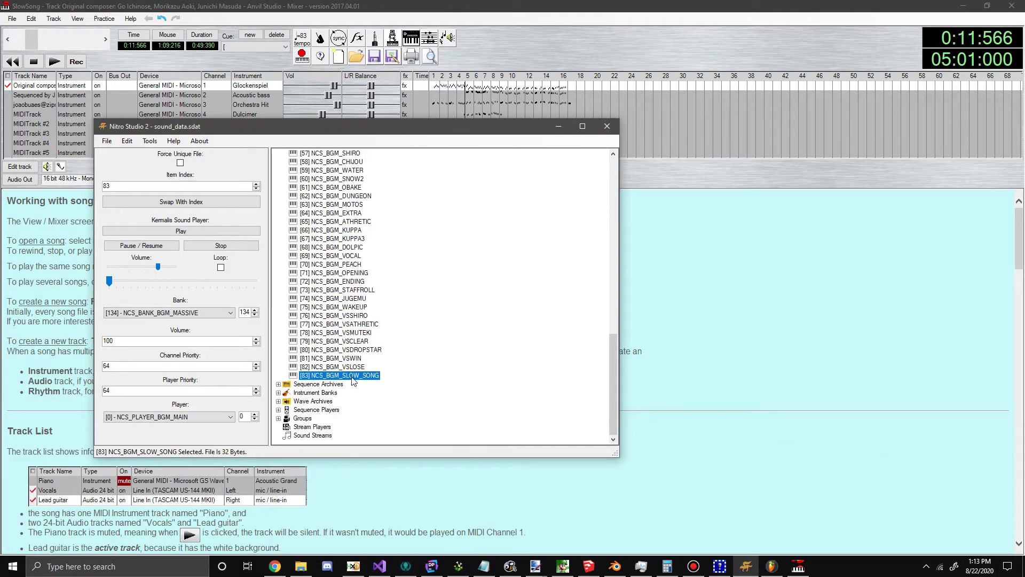
- Replace the contents of NCS_BGM_SLOW_SONG with SlowSong.mid from the Tutorial folder and check the sequence's file size
right_click(352, 376)
left_click(374, 407)
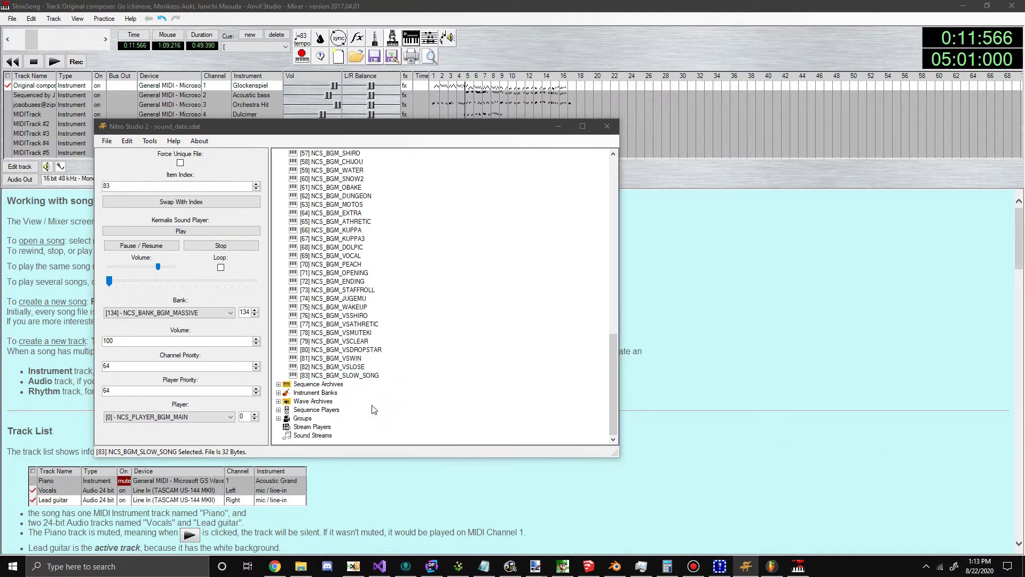
left_click(269, 159)
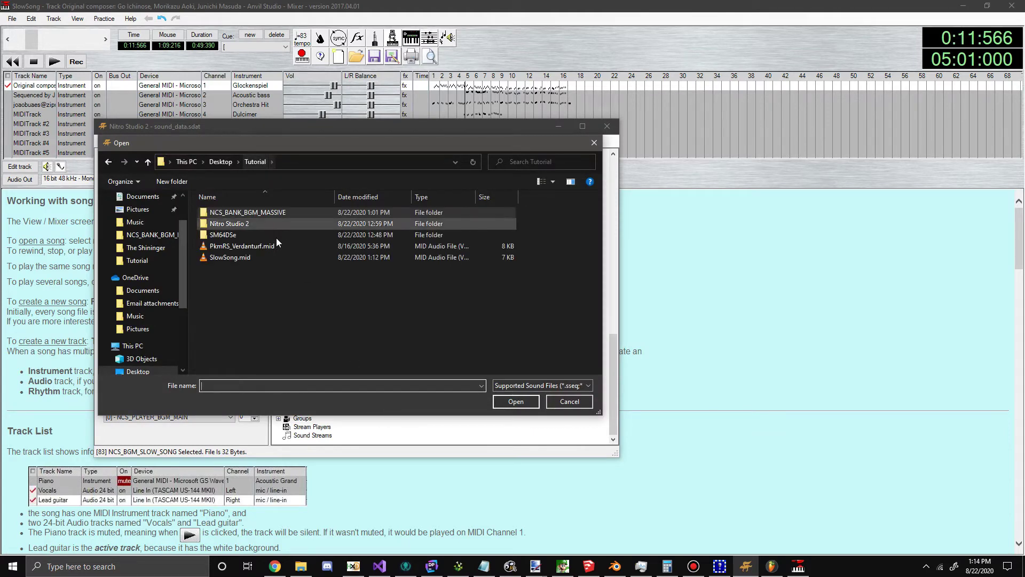
double_click(277, 258)
left_click(343, 376)
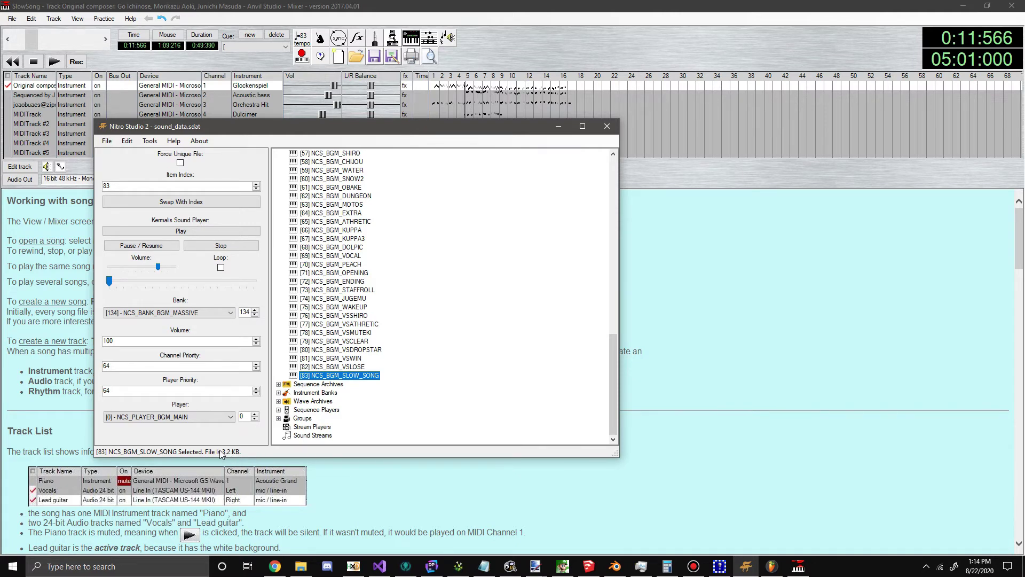
- Look up the heap size of the NCS_PLAYER_BGM_MAIN sequence player and convert hexadecimal 2C00 to decimal in Calculator
left_click(278, 409)
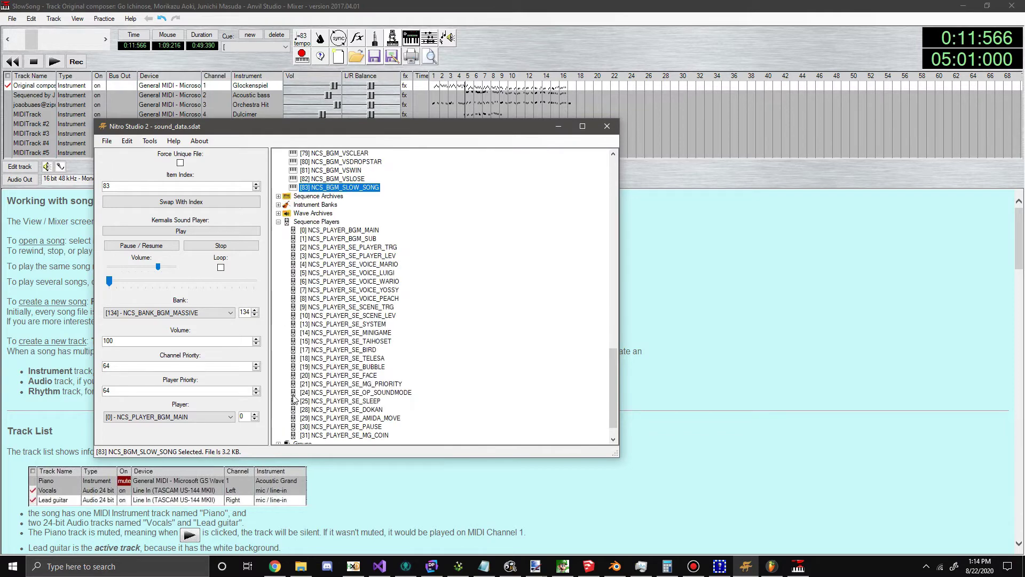
left_click(326, 233)
left_click_drag(124, 258, 101, 255)
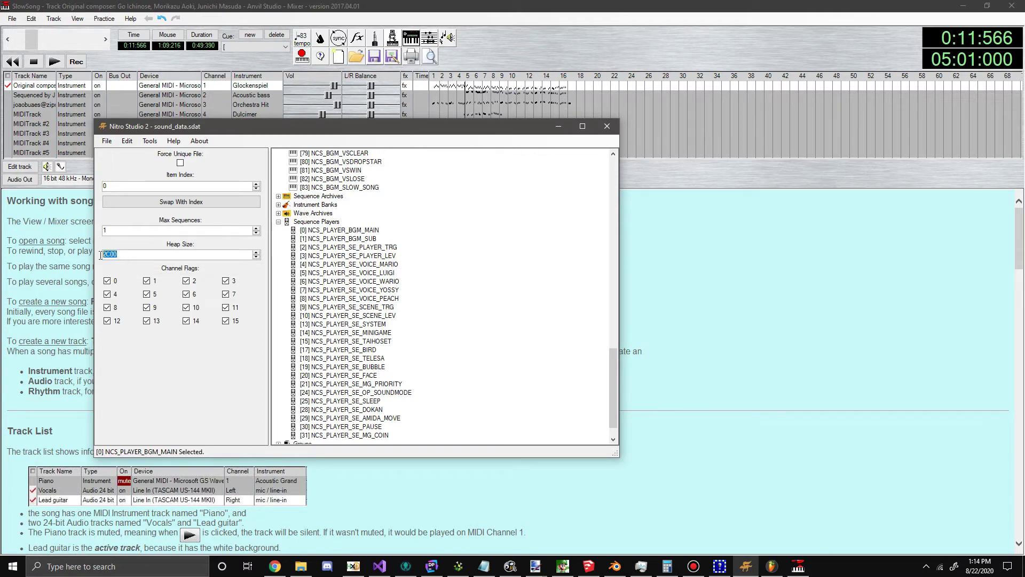
left_click(668, 567)
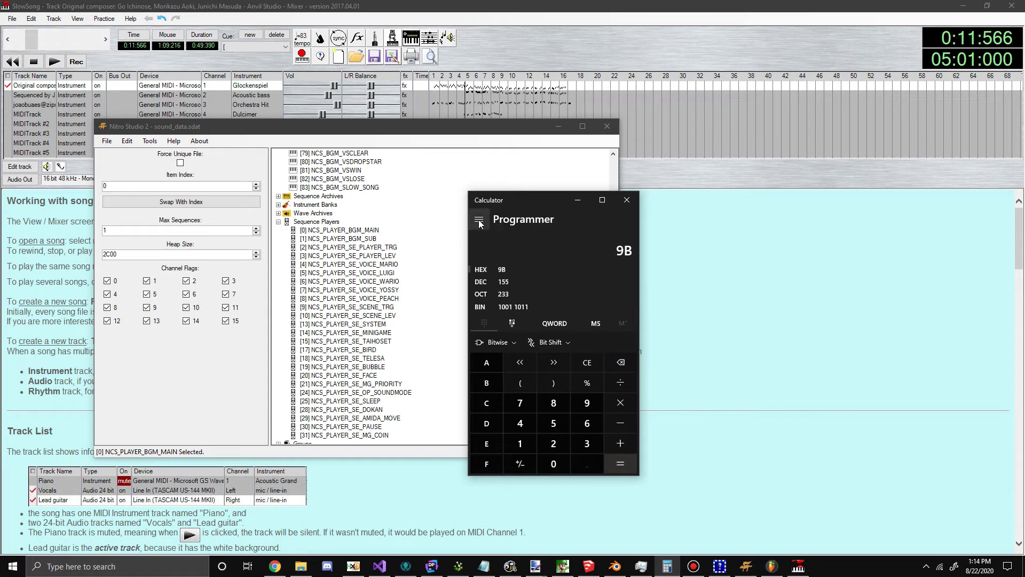
key("BackSpace")
key("BackSpace")
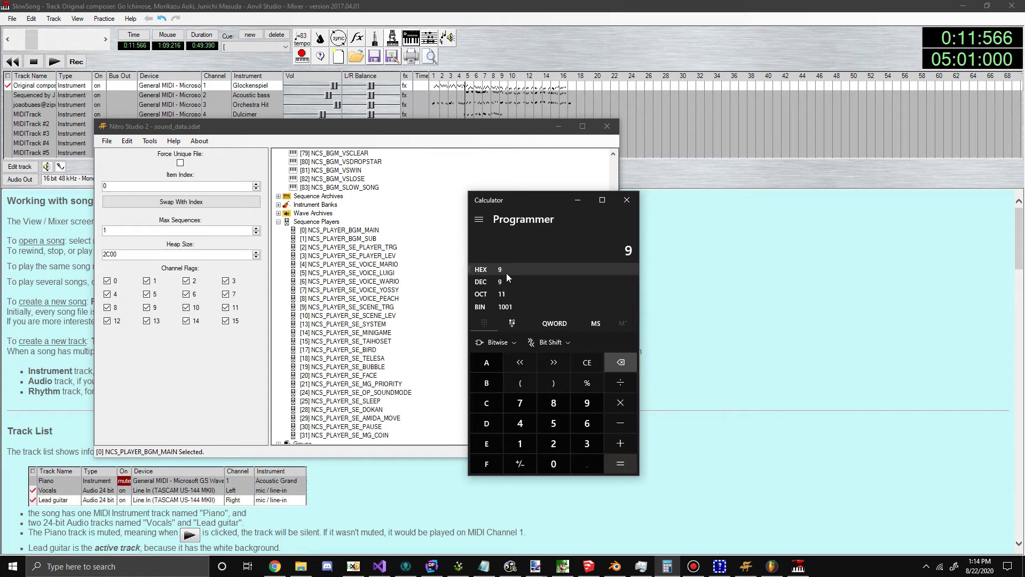
type("2C00")
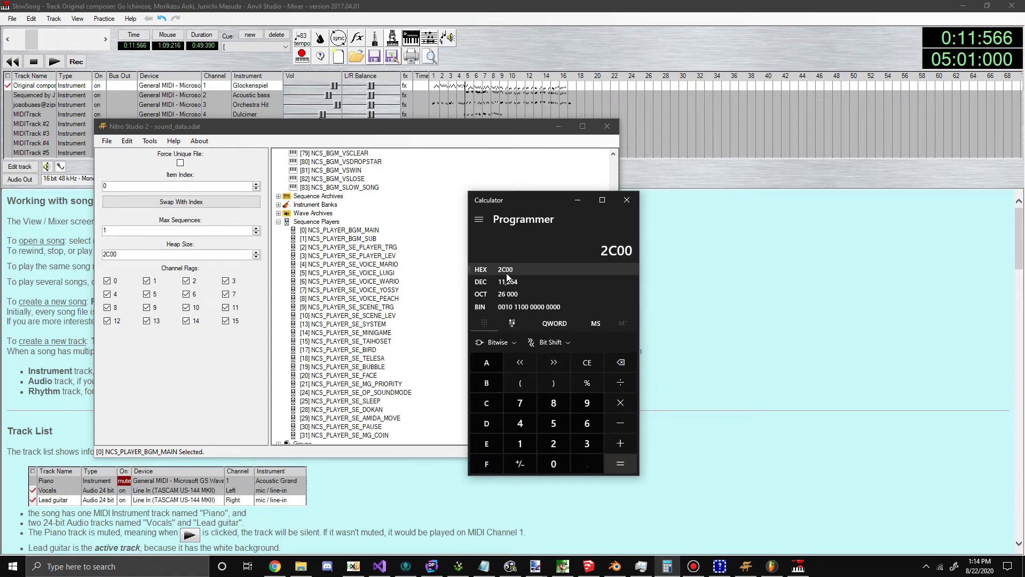
left_click(513, 281)
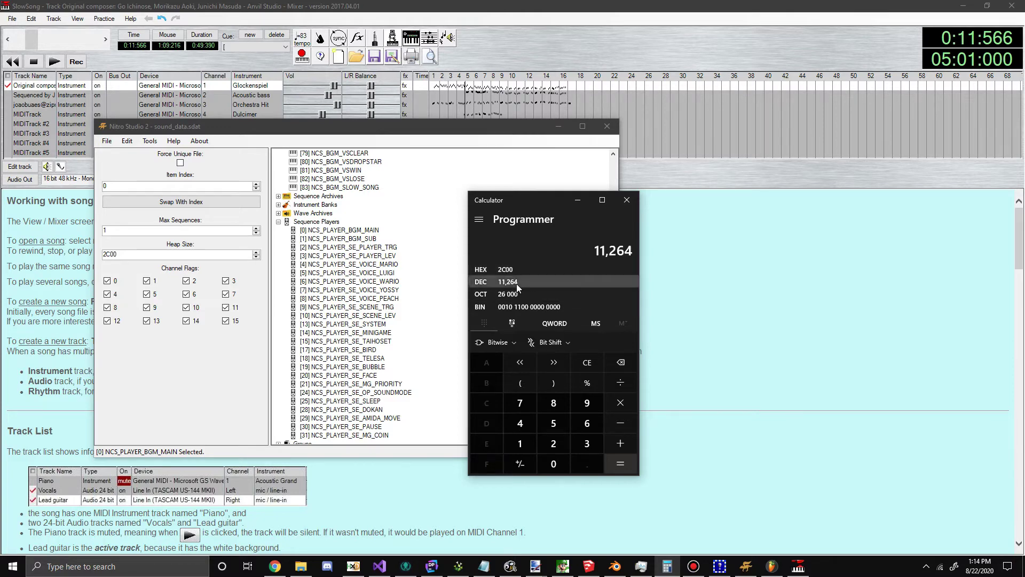
- Compare the file size of NCS_BGM_SLOW_SONG with the decimal heap size of NCS_PLAYER_BGM_MAIN
left_click(330, 188)
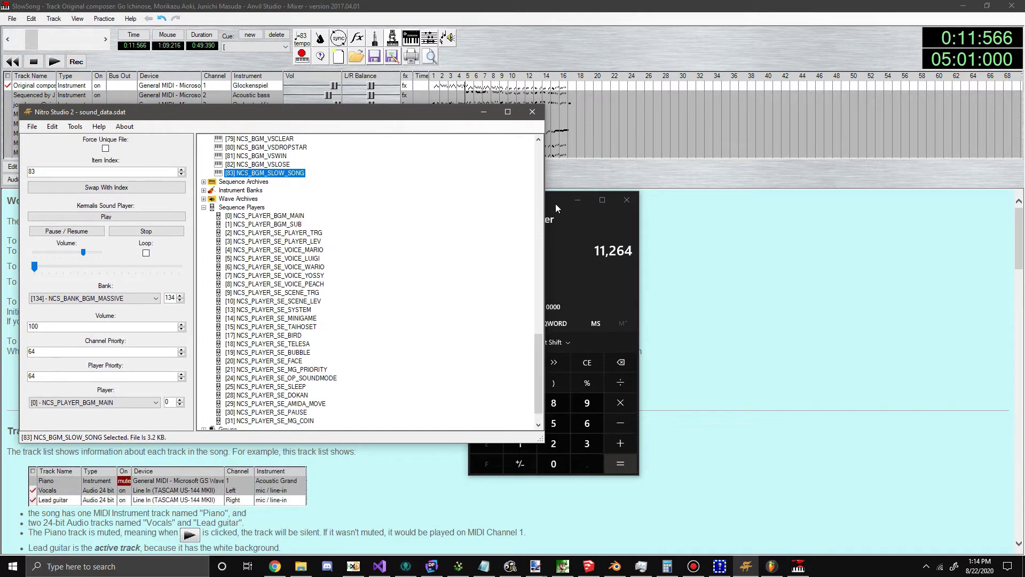
left_click_drag(556, 204, 594, 191)
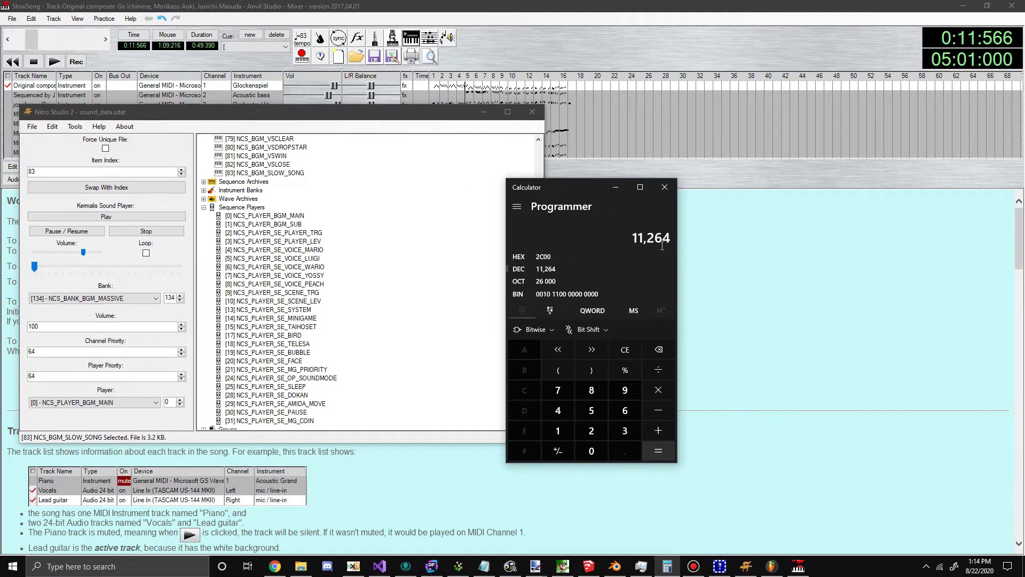
left_click(320, 176)
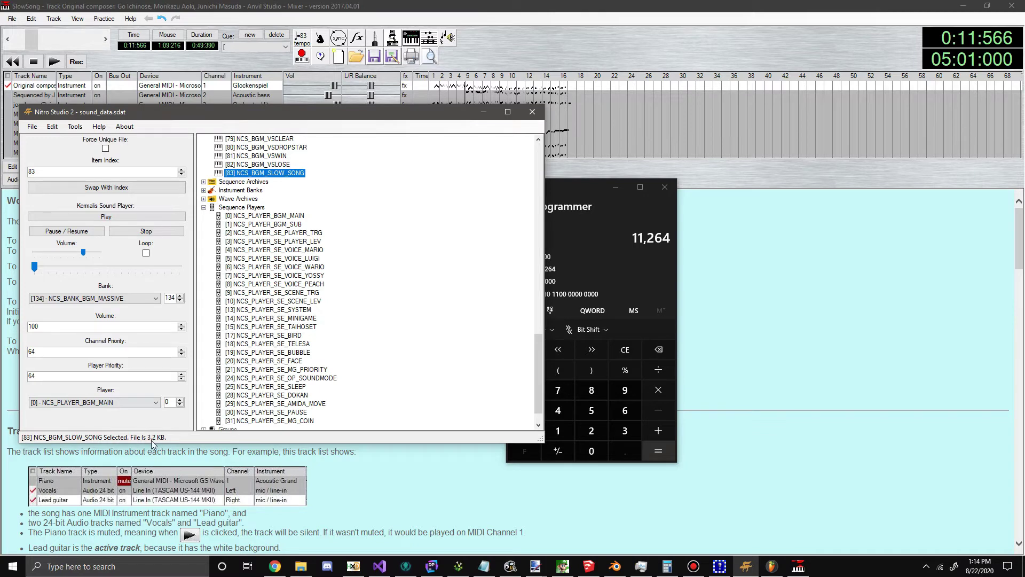
left_click(572, 190)
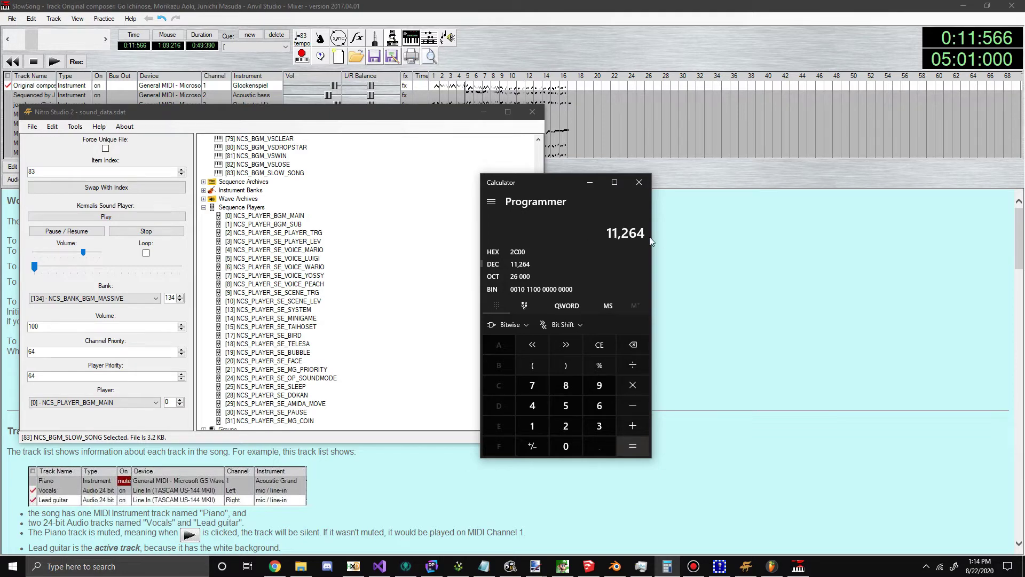
left_click_drag(609, 234, 647, 236)
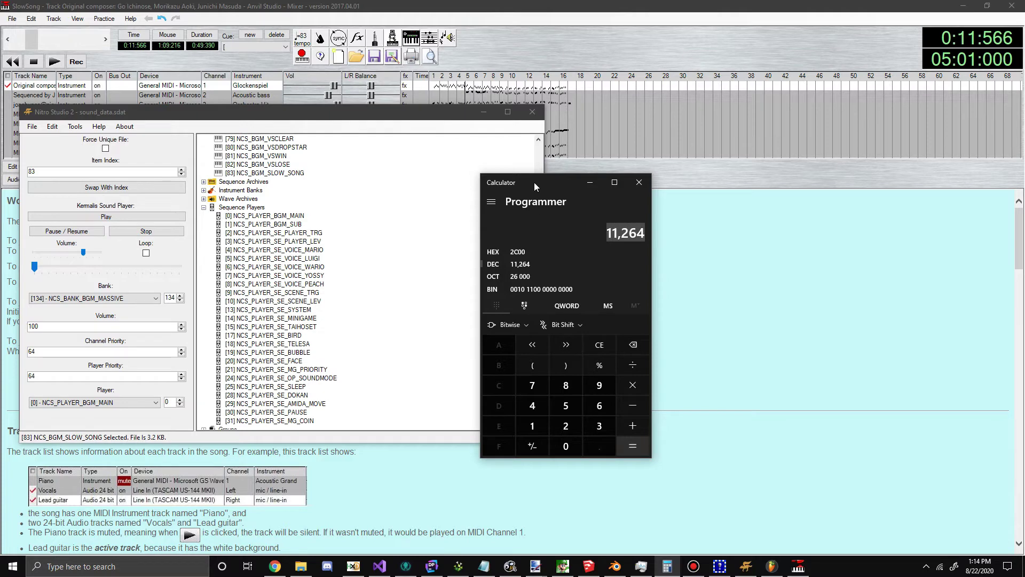
left_click(538, 228)
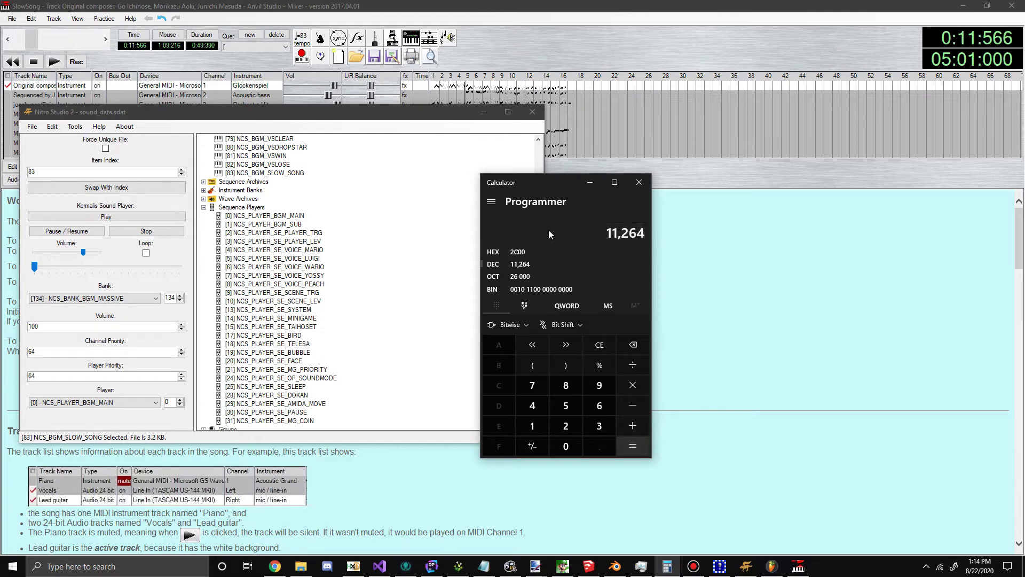
left_click(285, 217)
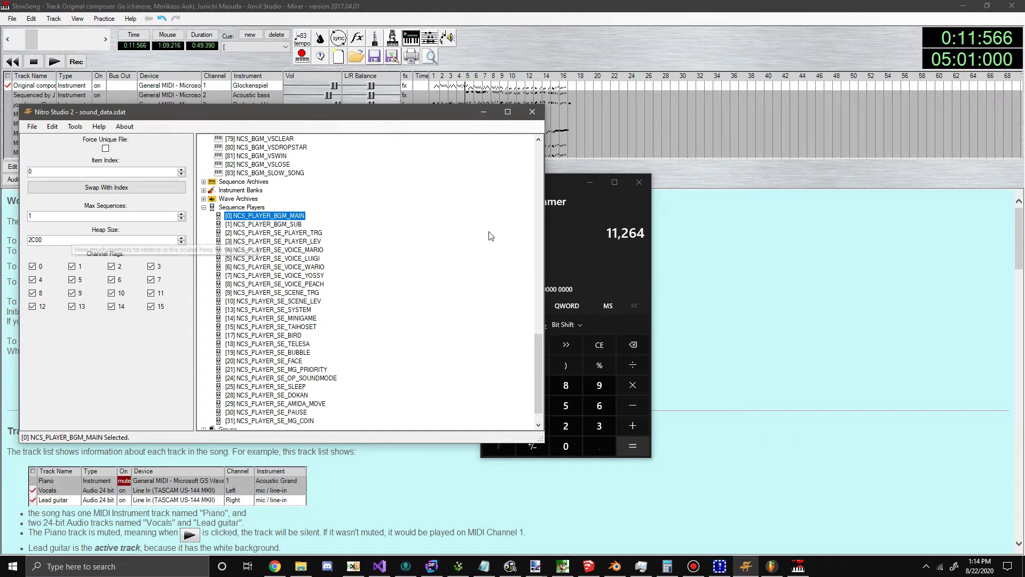
- Convert decimal 15,000 to hexadecimal in Calculator and select the heap size value of NCS_PLAYER_BGM_MAIN in Nitro Studio 2
left_click(567, 196)
left_click(523, 265)
type("150000")
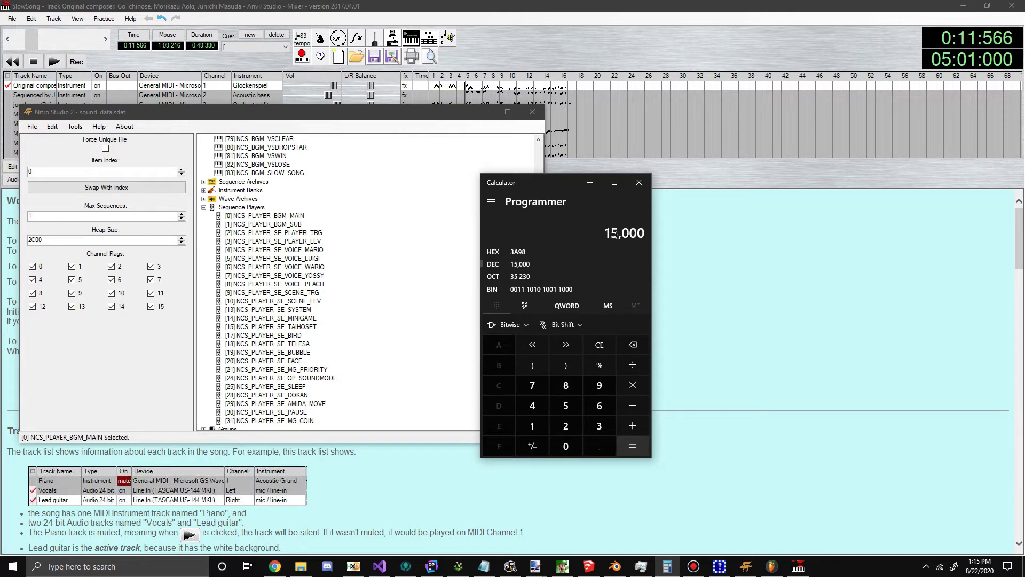
left_click(265, 216)
left_click(569, 182)
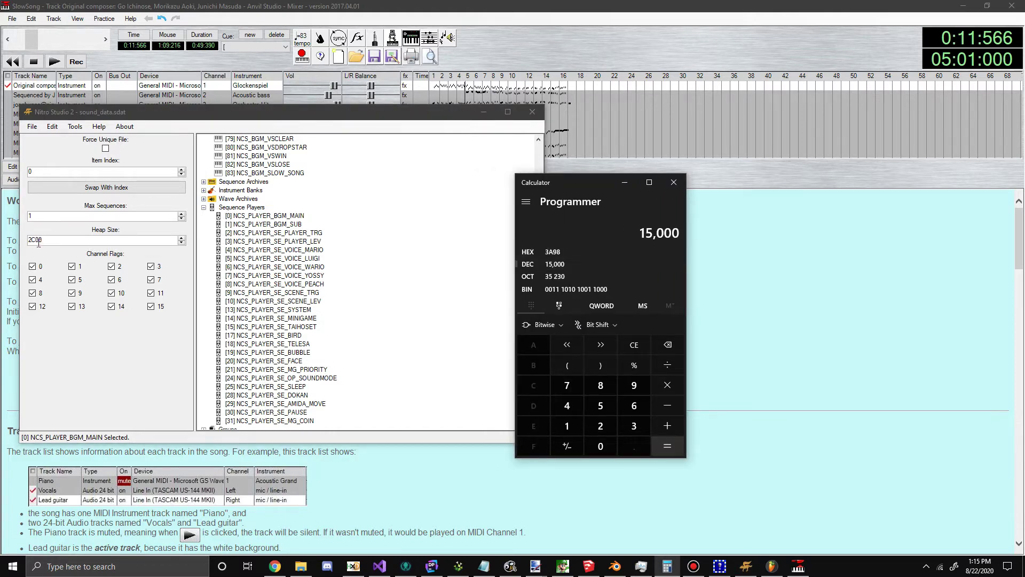
left_click(105, 241)
left_click_drag(105, 241, 15, 230)
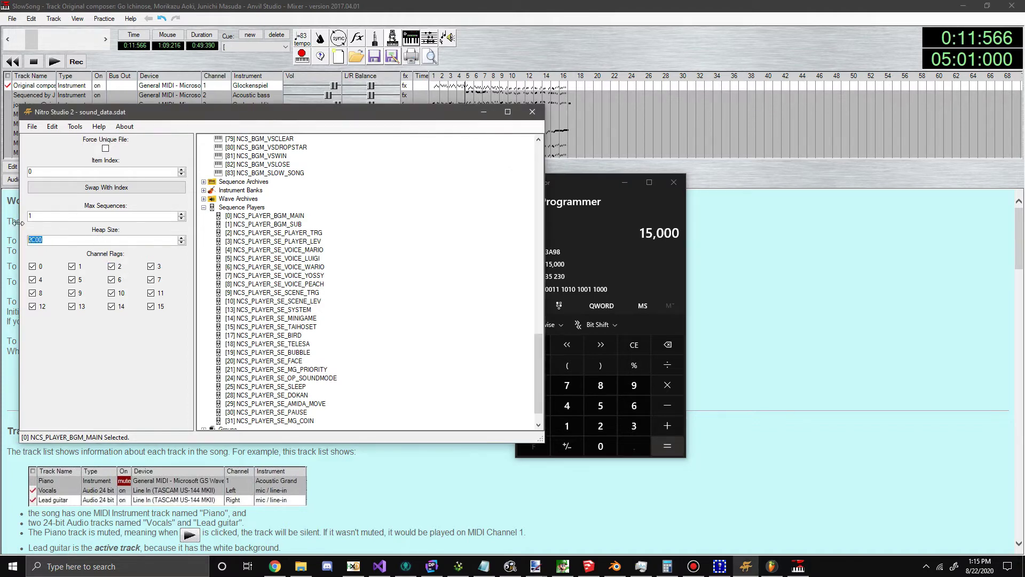
- Play NCS_BGM_SLOW_SONG with looping enabled, skip towards its end to check the loop, and stop playback
left_click(241, 173)
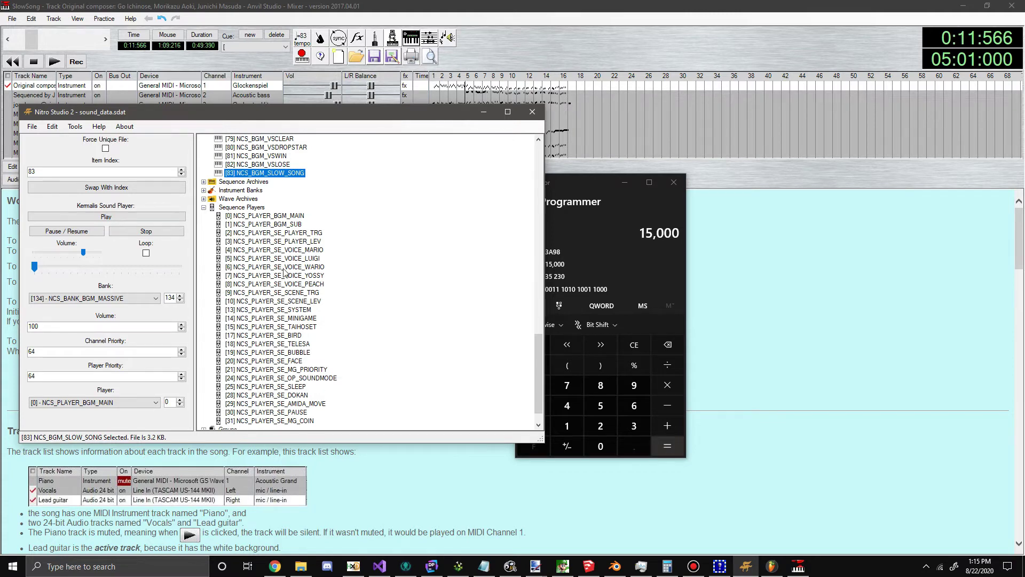
scroll(283, 271, "up", 2)
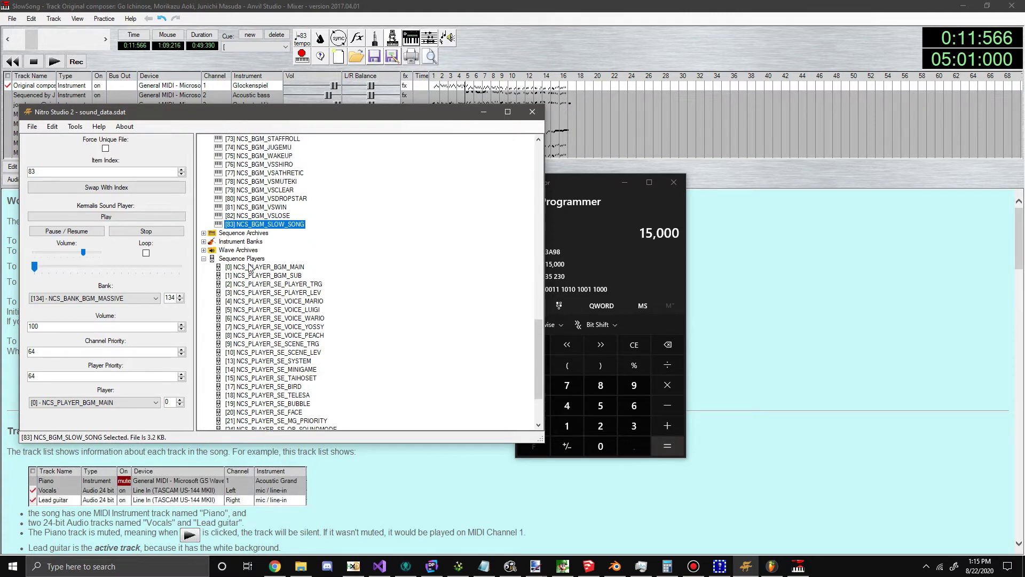
left_click(32, 126)
left_click(142, 214)
left_click(146, 254)
left_click(88, 219)
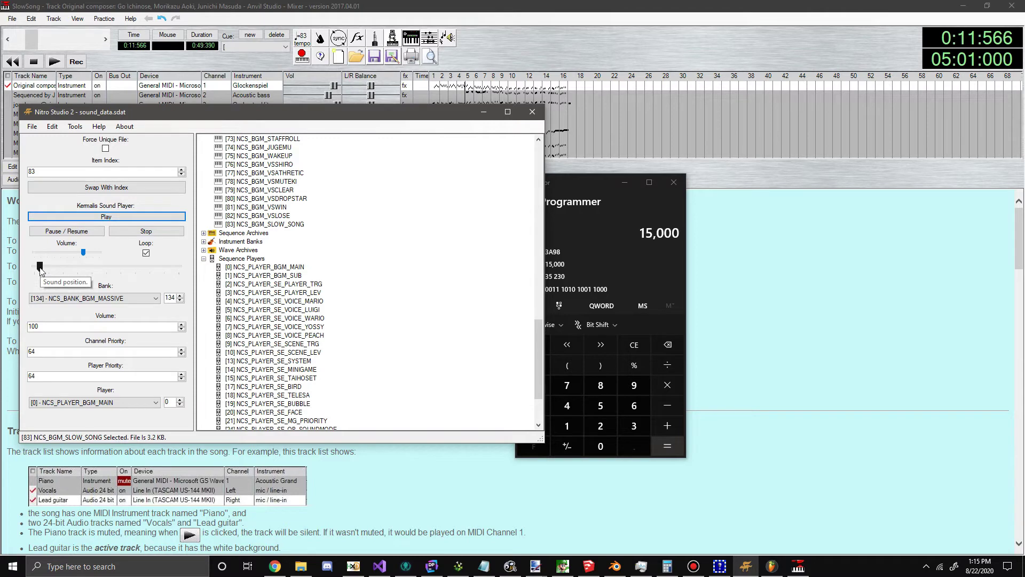
left_click(103, 270)
left_click(172, 266)
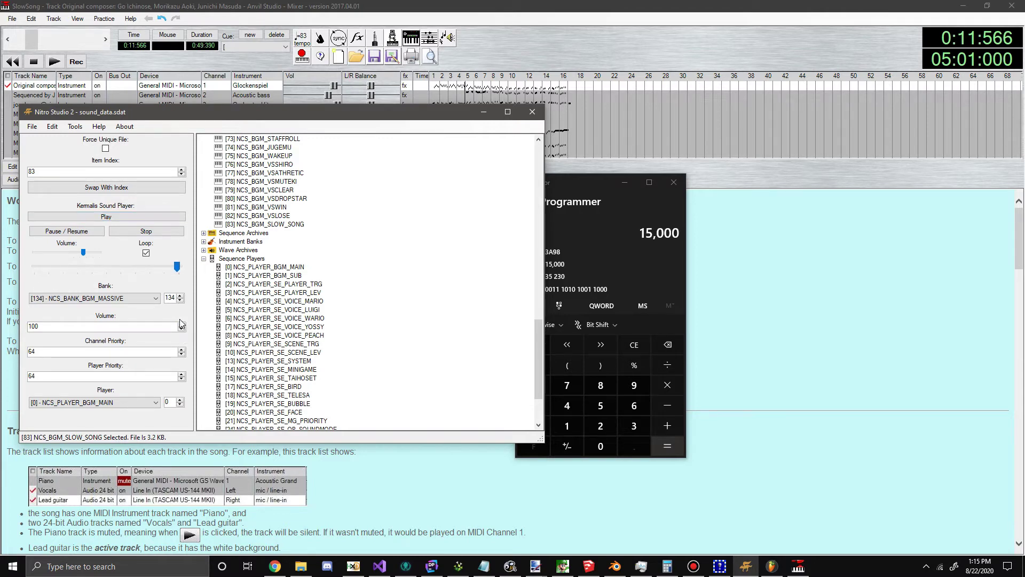
left_click(145, 233)
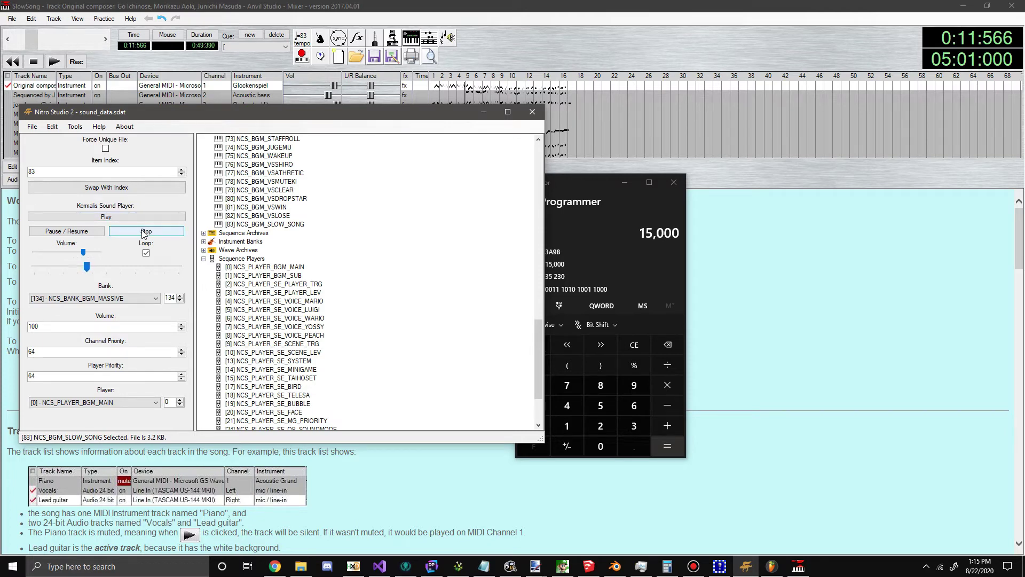
left_click(253, 259)
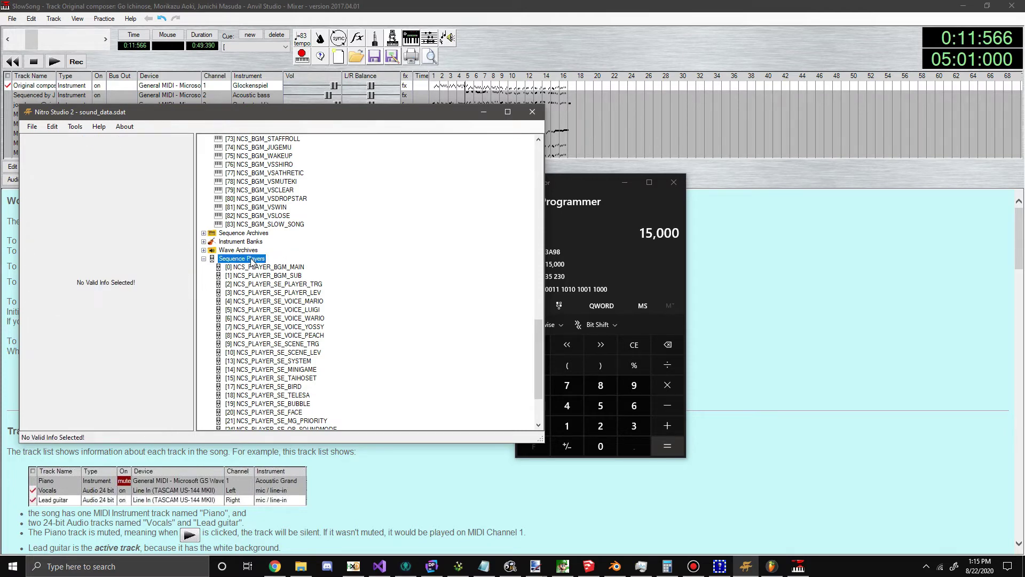
- Collapse the sequence players, expand the wave archives and select NCS_WAVE_BGM_MASSIVE to inspect it
left_click(204, 258)
left_click(204, 387)
scroll(382, 322, "down", 20)
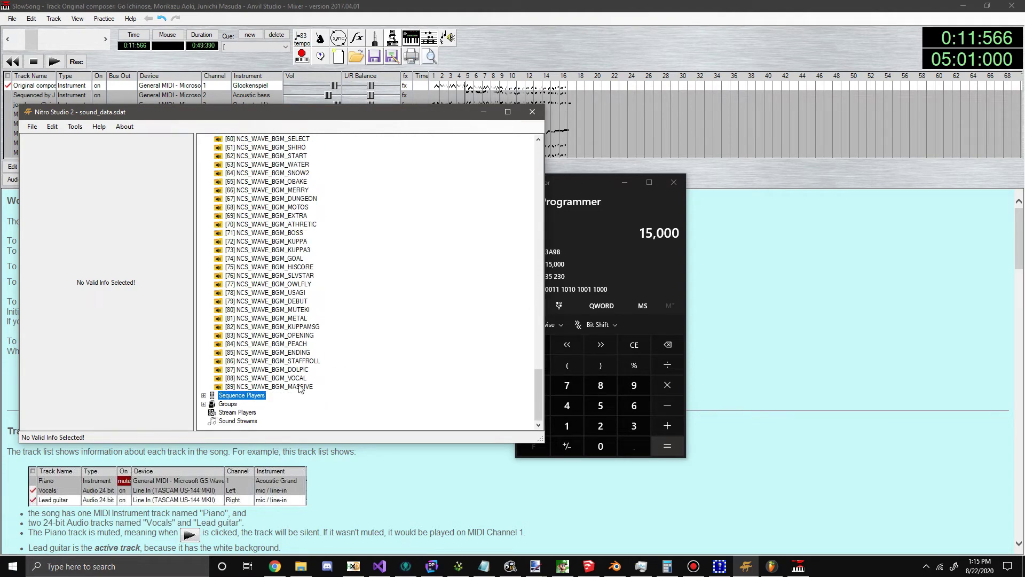
left_click(300, 386)
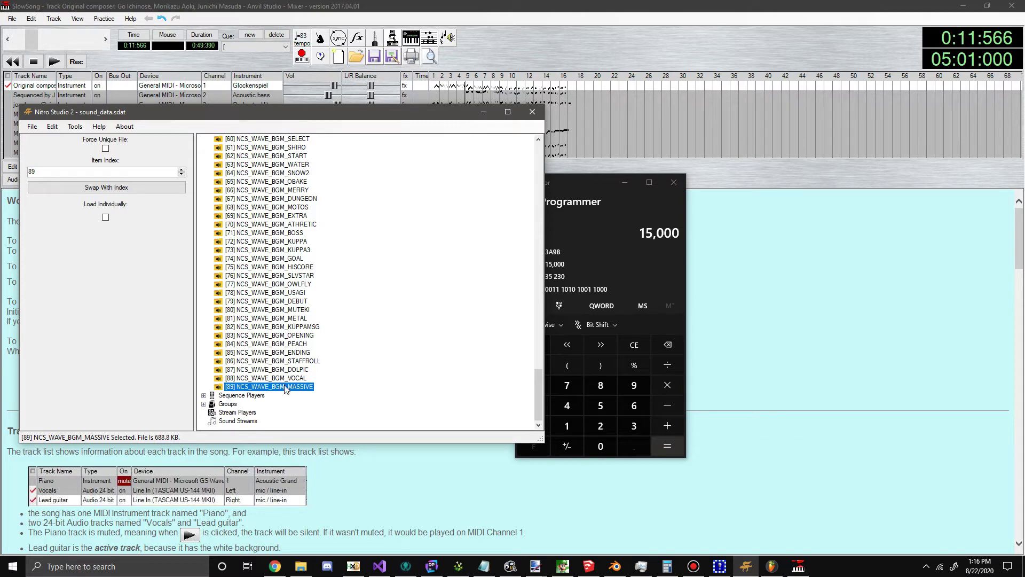
- Select the NCS_BGM_SLOW_SONG sequence and open the Bank Generator
scroll(284, 388, "up", 20)
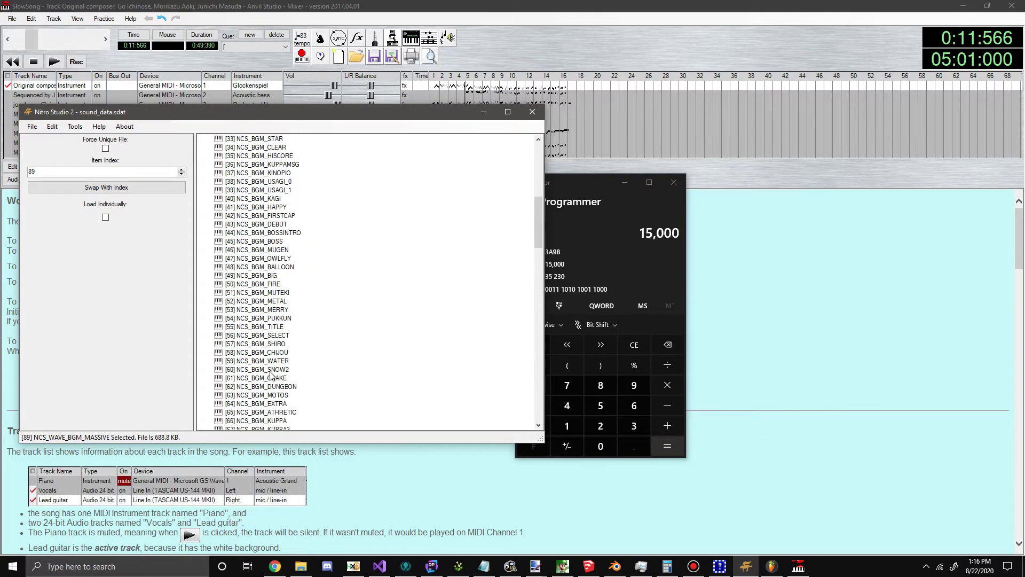
left_click(278, 388)
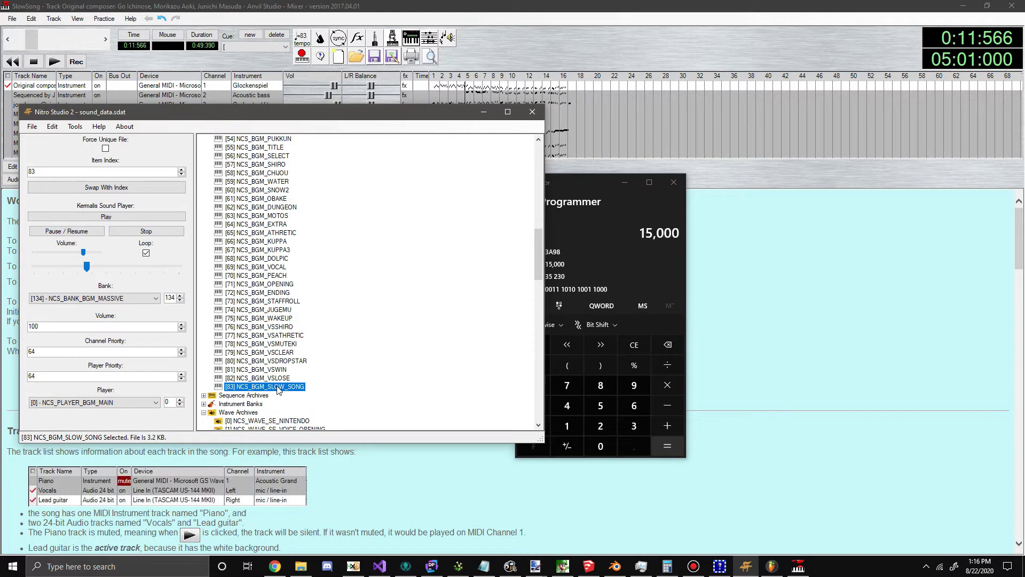
left_click(70, 130)
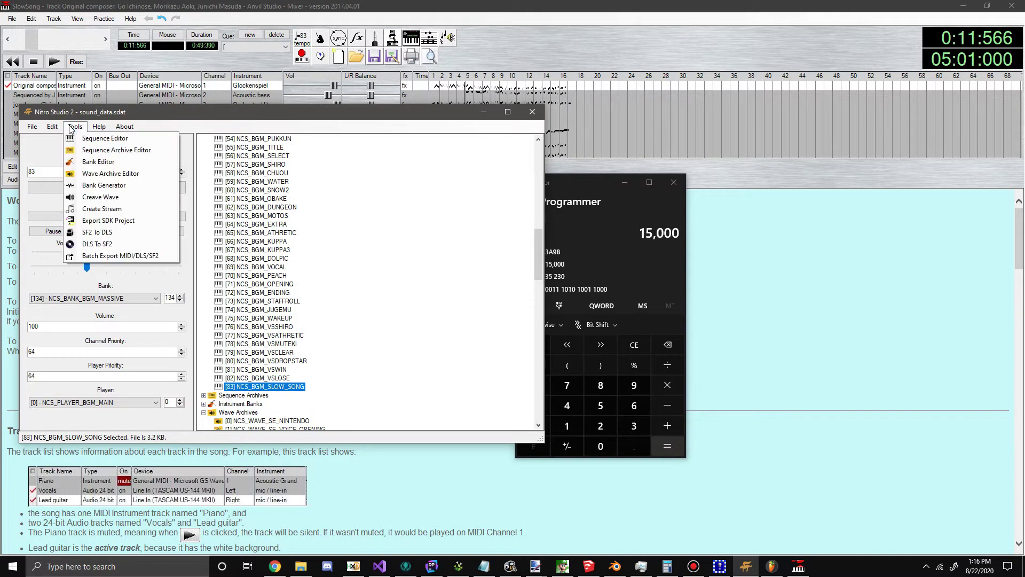
left_click(110, 186)
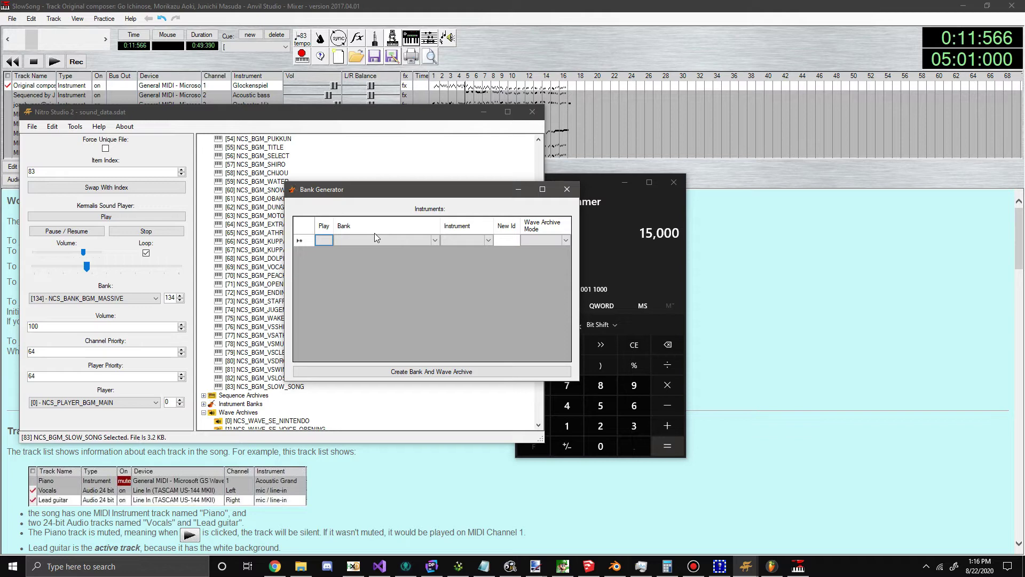
left_click(434, 242)
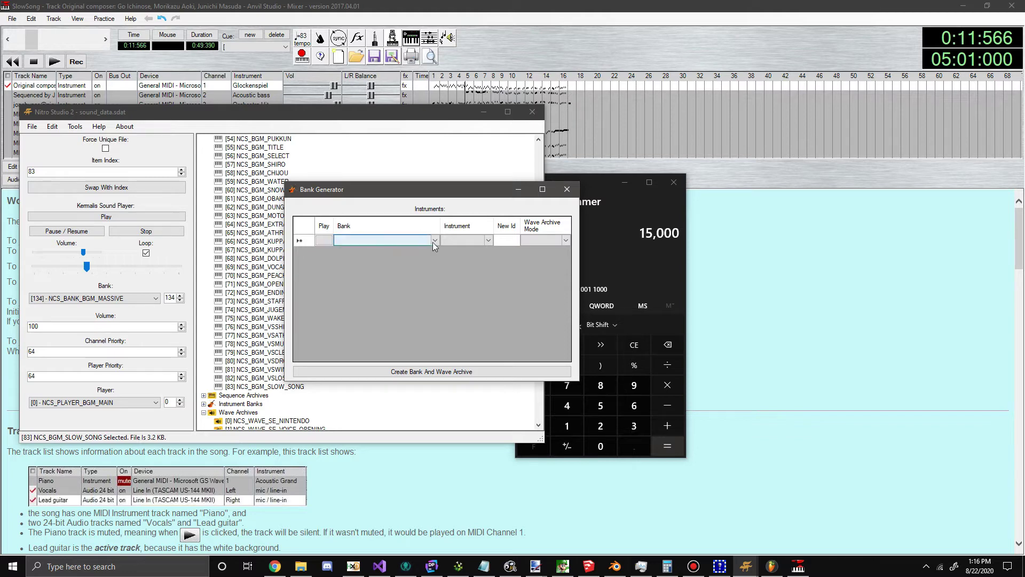
- Switch to FL Studio, show the first channel's MIDI patch, and open a smaller blank Notepad window that leaves the patch readable
key("alt+Tab")
left_click(231, 83)
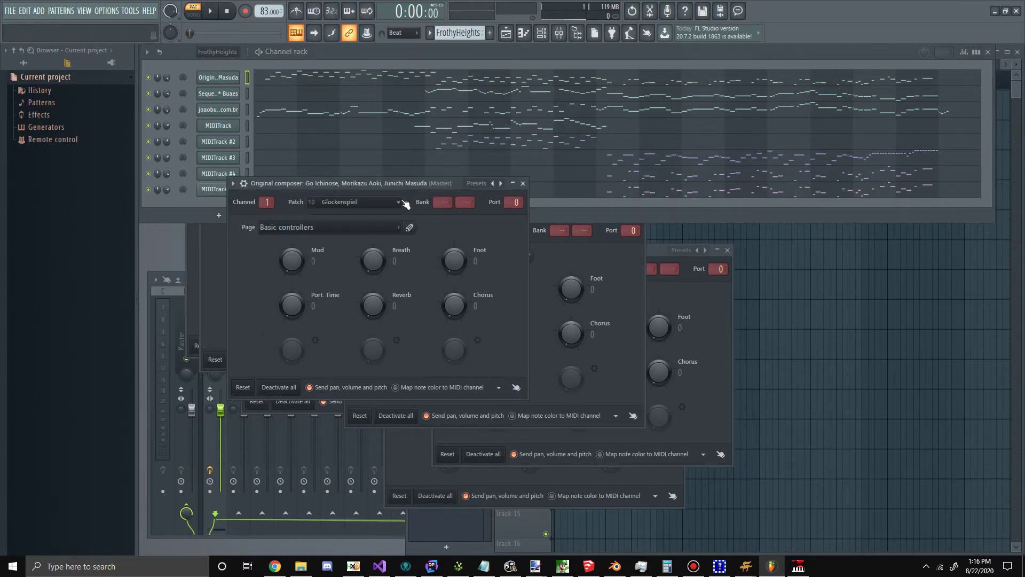
key("super+r")
type("notepad")
key("Return")
left_click_drag(357, 101, 535, 133)
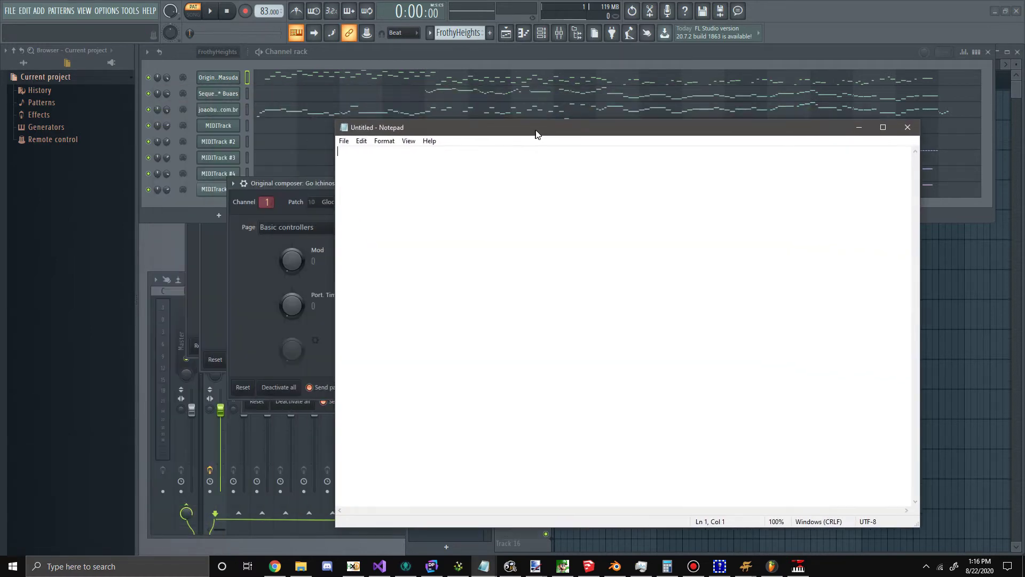
left_click_drag(919, 529, 721, 362)
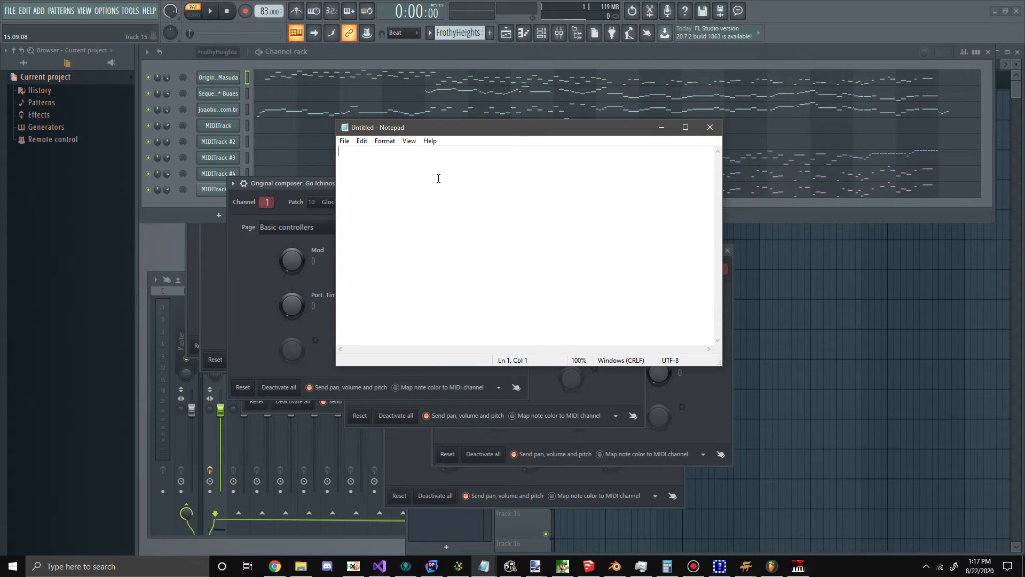
left_click_drag(422, 131, 500, 212)
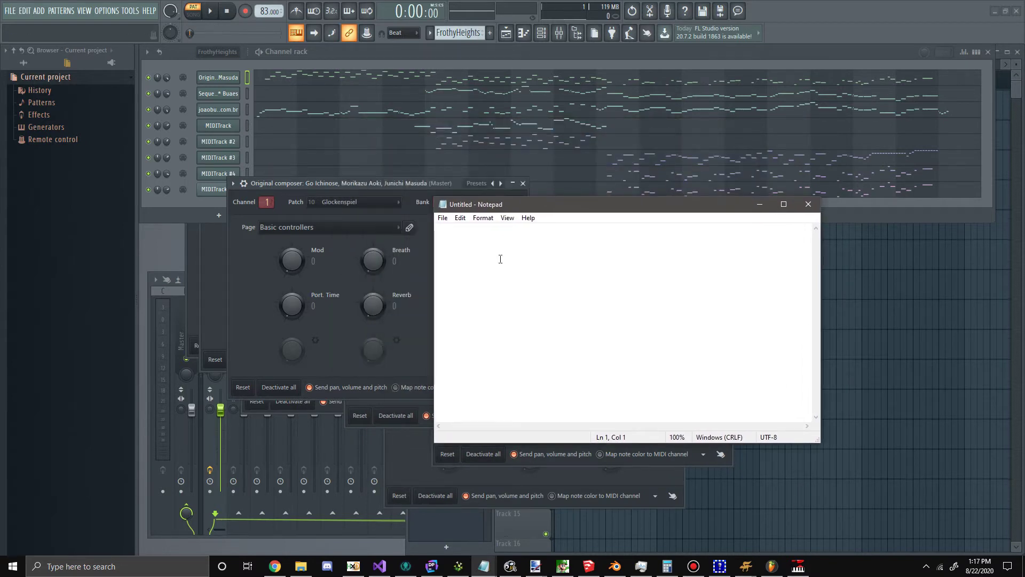
- List the channels' patch numbers 10, 33, 56, 58, 69, 16, 15 and 2 in Notepad, one per line
type("10")
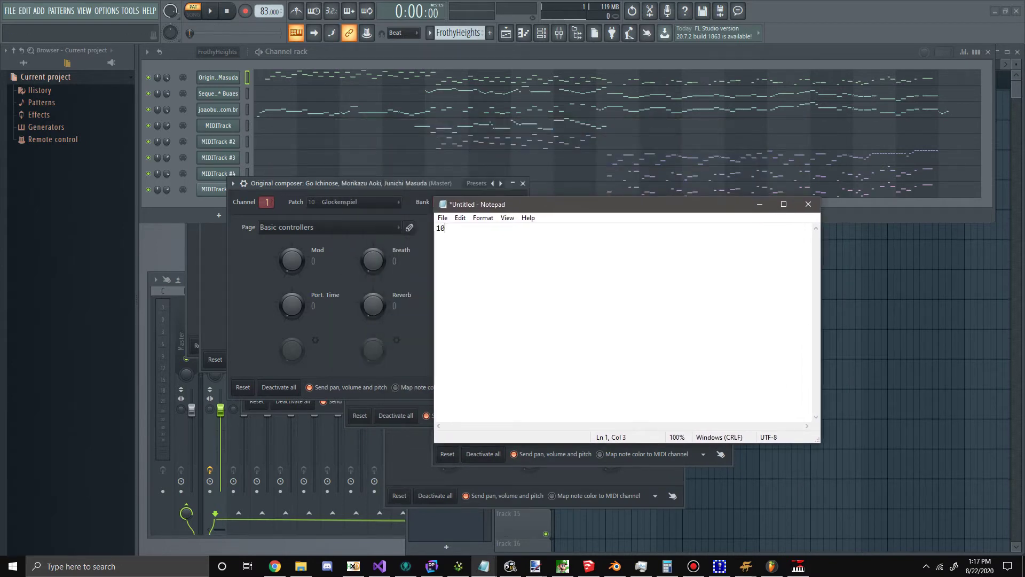
left_click(239, 92)
left_click(486, 284)
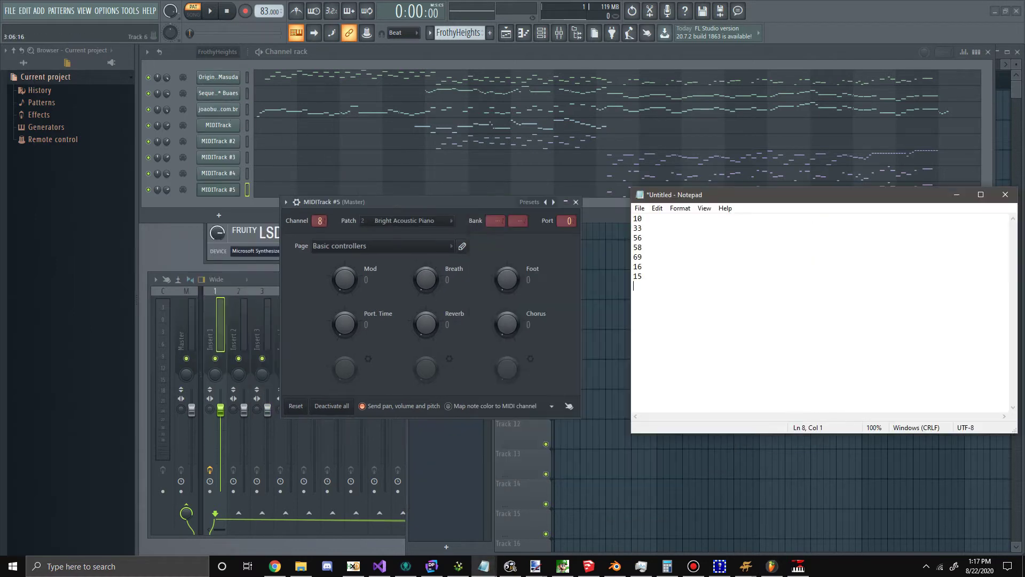
- Recheck the patches of the second channel through MIDITrack #2 against the list and add 59 on a new line
left_click(219, 94)
left_click(223, 109)
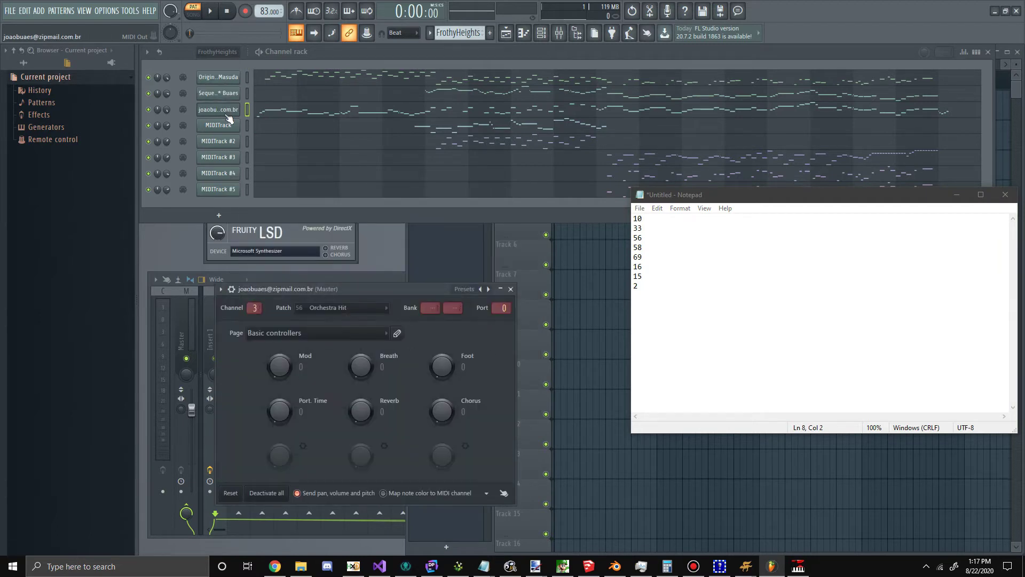
left_click(227, 126)
left_click(230, 142)
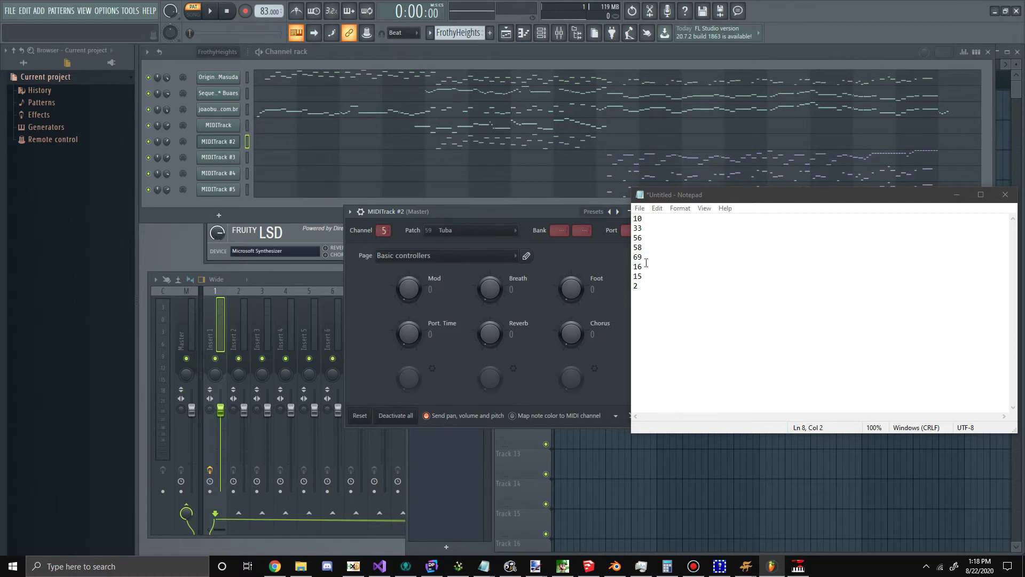
left_click(668, 305)
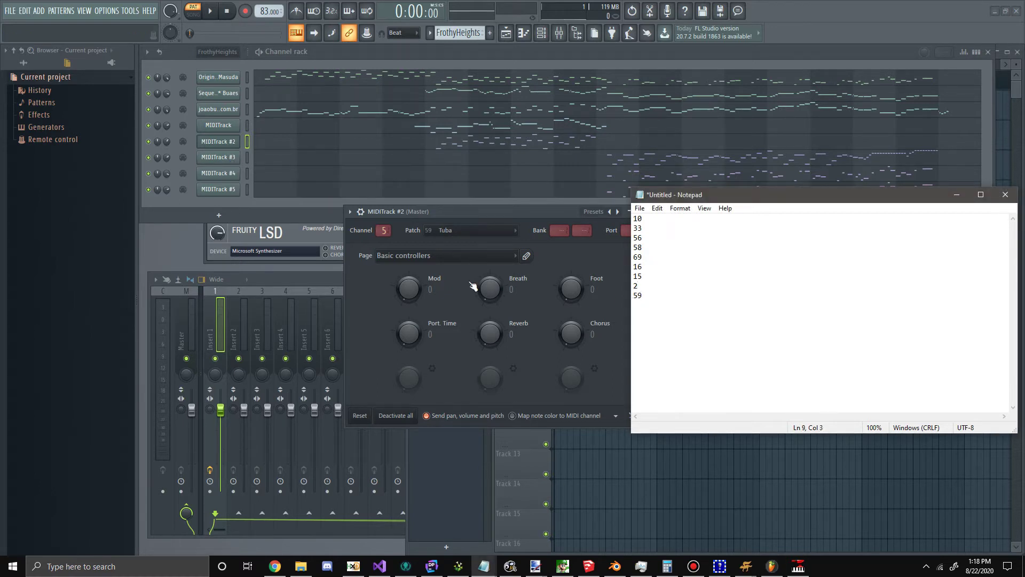
- Check the patches of MIDITrack #4 and #5, and rewrite the Notepad list as 9, 32, 55, 57, 15, 14, 1, 58
left_click(231, 172)
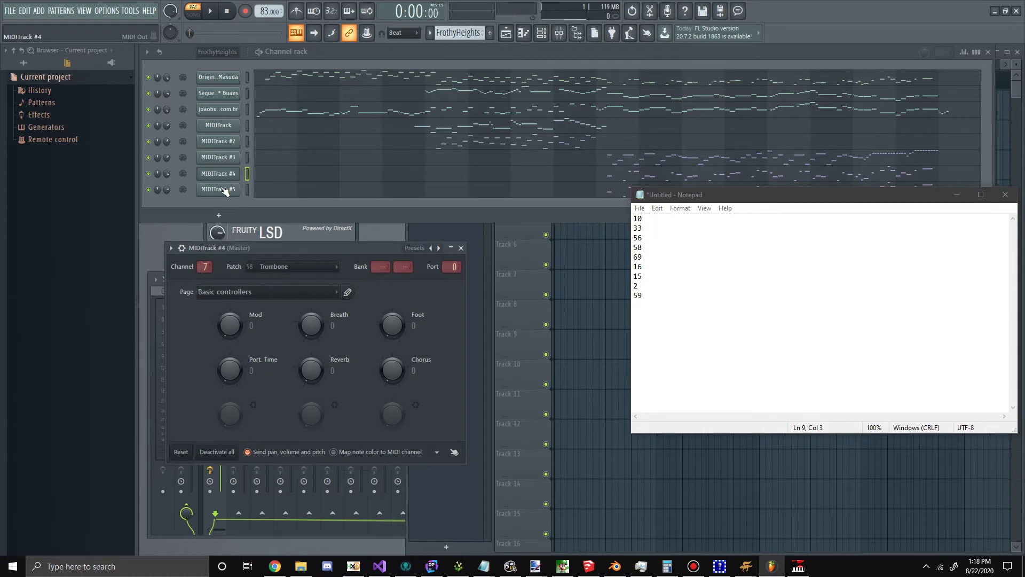
left_click(223, 189)
left_click_drag(662, 198, 472, 185)
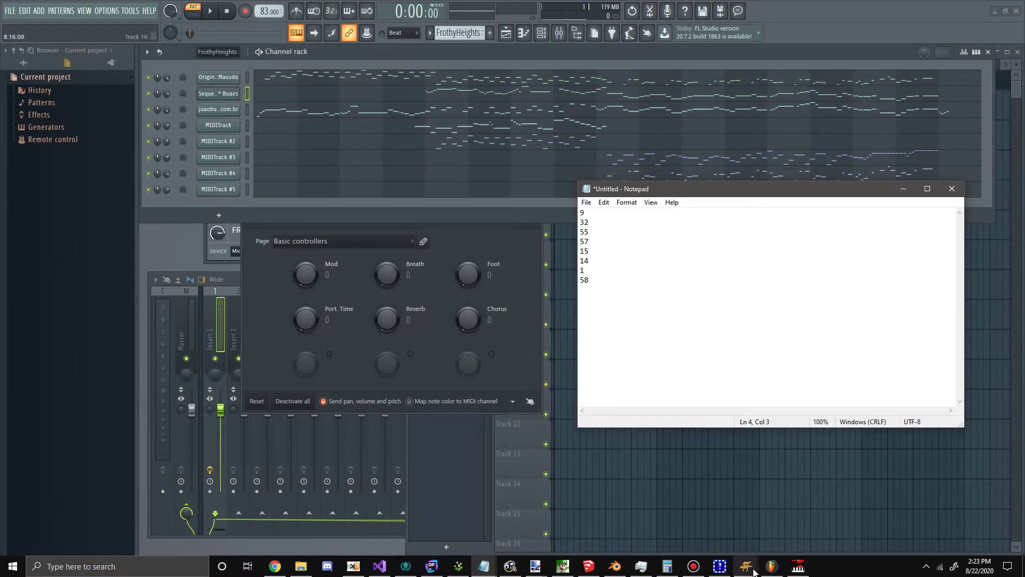
- Switch to the Bank Generator, place it beside Notepad, and add a first instrument row from bank [134] NCS_BANK_BGM_MASSIVE
mouse_move(746, 566)
left_click(798, 519)
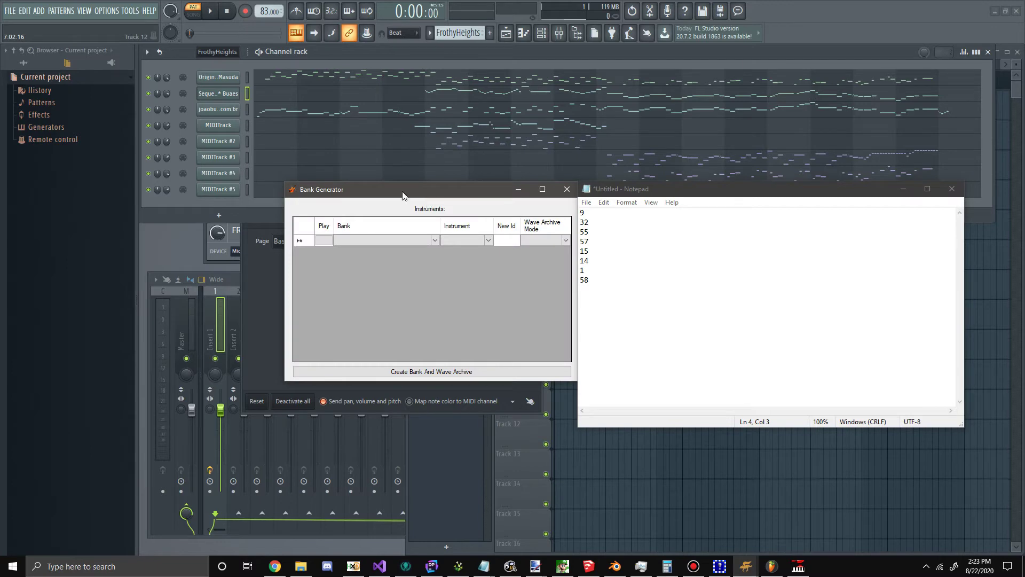
left_click_drag(321, 186, 202, 155)
left_click(314, 210)
left_click(315, 210)
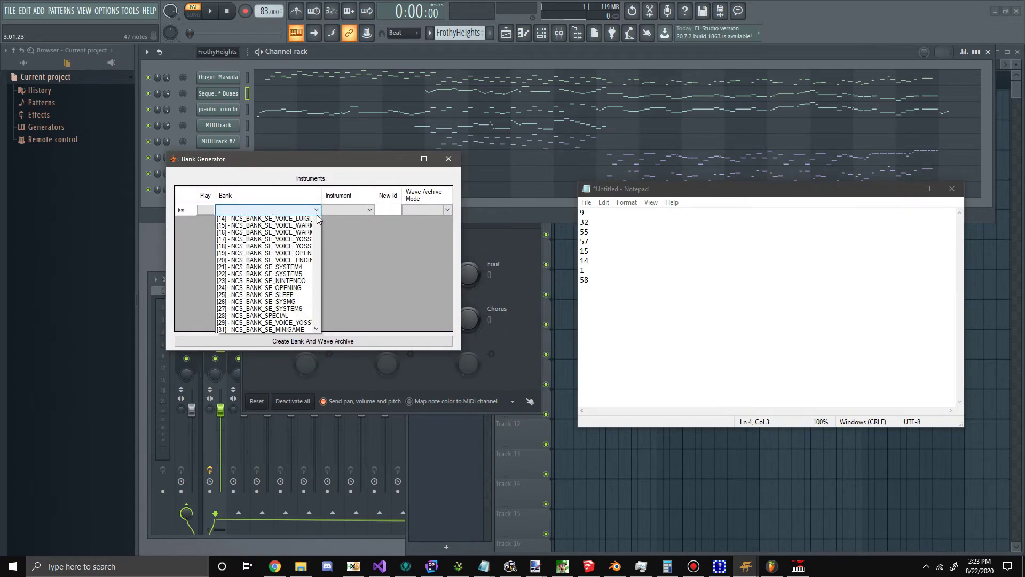
scroll(310, 388, "down", 5)
scroll(310, 389, "down", 15)
left_click(300, 420)
- Add a second and third instrument row from bank [134] NCS_BANK_BGM_MASSIVE
left_click(307, 223)
left_click(315, 223)
scroll(316, 230, "down", 20)
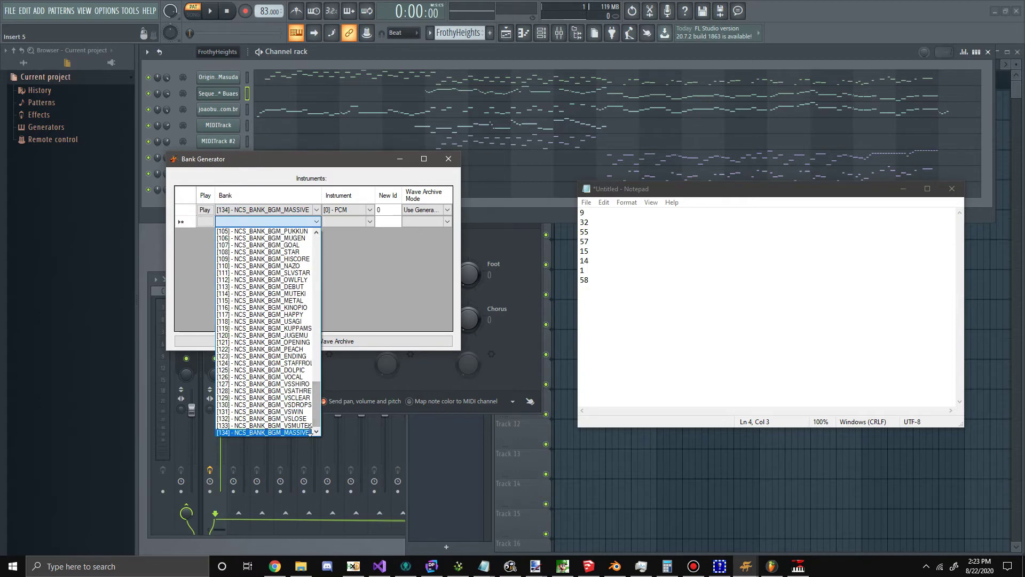
left_click(314, 235)
left_click(318, 234)
left_click_drag(317, 278, 319, 438)
left_click(310, 445)
- Add a fourth and fifth instrument row using bank [134] NCS_BANK_BGM_MASSIVE
left_click(316, 248)
left_click(318, 247)
scroll(316, 275, "down", 20)
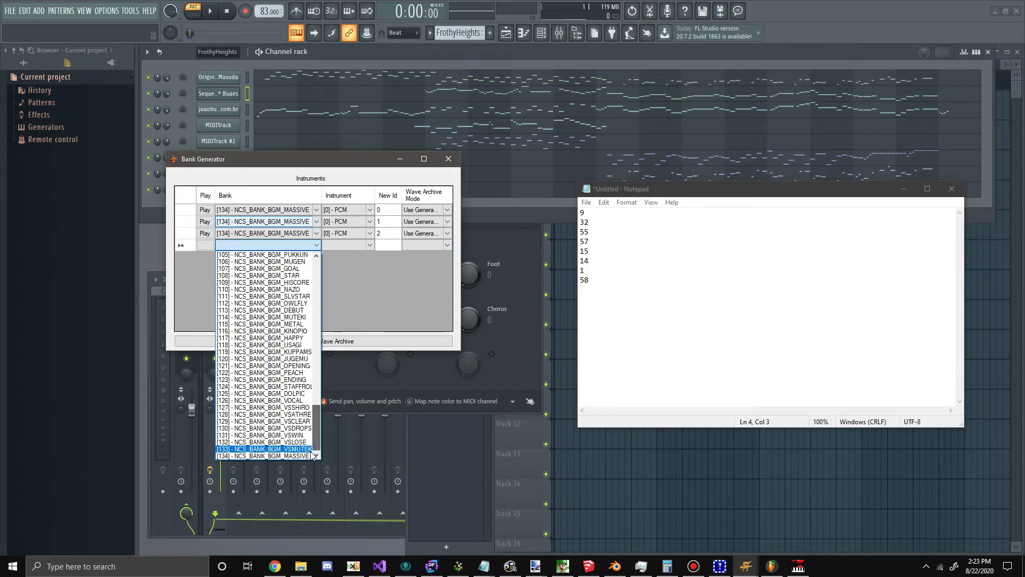
left_click(314, 453)
left_click(311, 258)
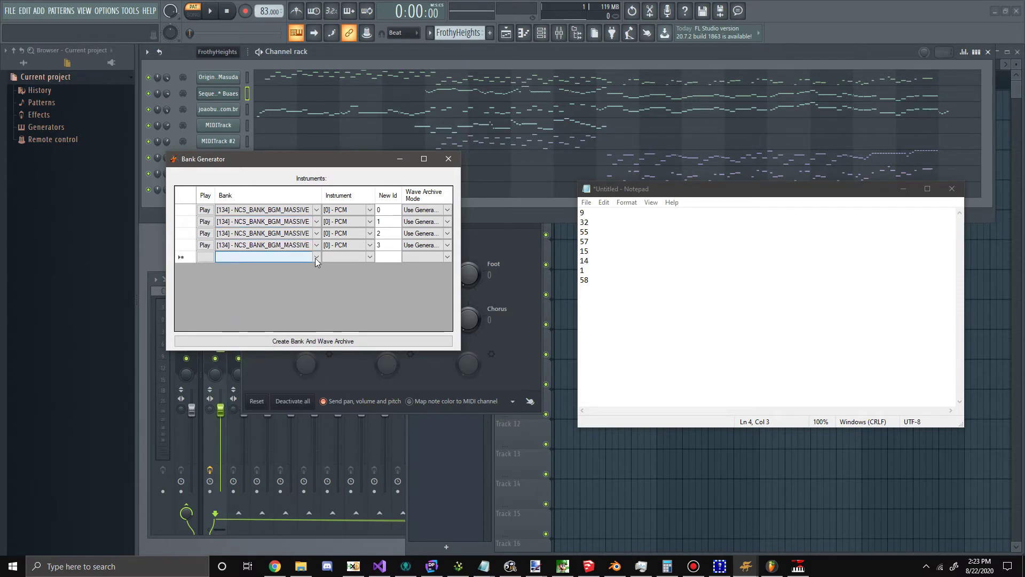
left_click(316, 257)
left_click_drag(318, 270, 315, 444)
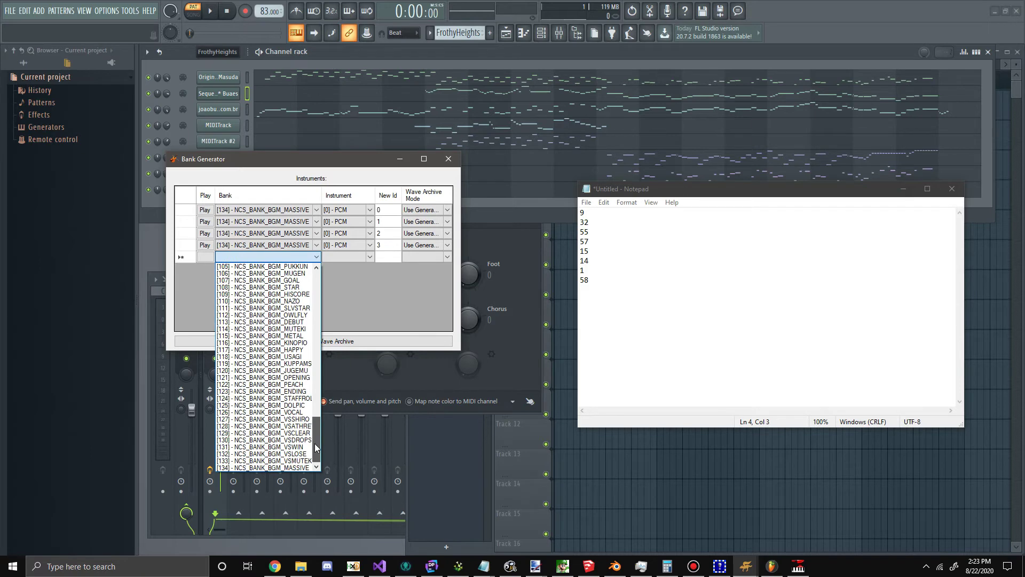
left_click(294, 465)
- Add a sixth instrument row with bank [134] NCS_BANK_BGM_MASSIVE
left_click(310, 270)
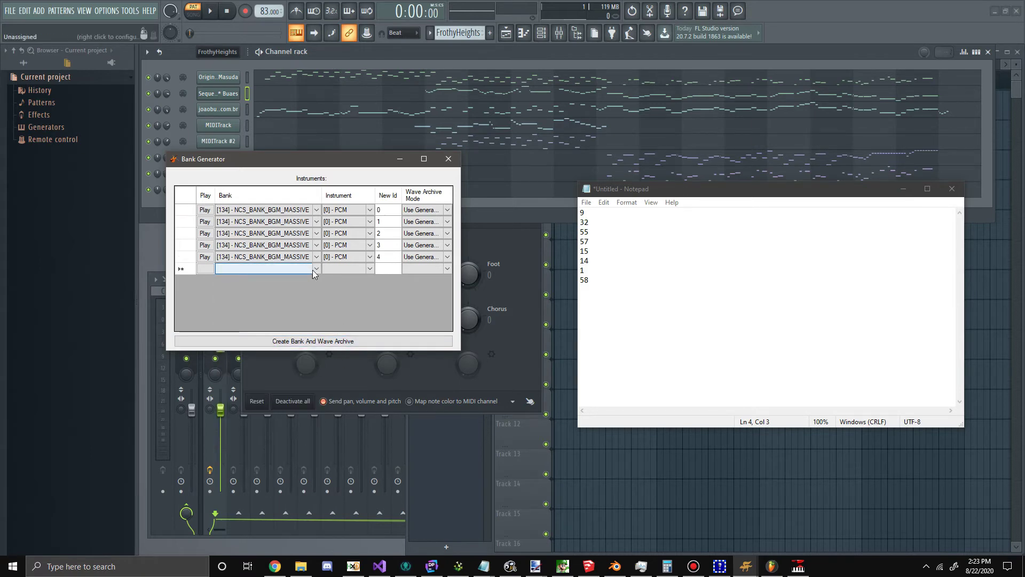
left_click(313, 269)
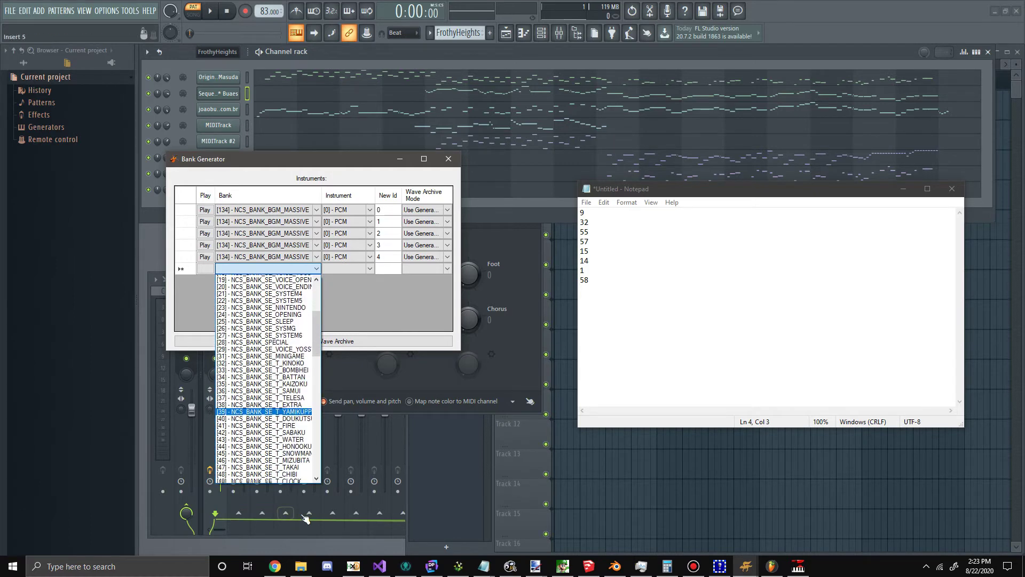
left_click(317, 403)
left_click(291, 268)
scroll(315, 320, "down", 10)
left_click(307, 481)
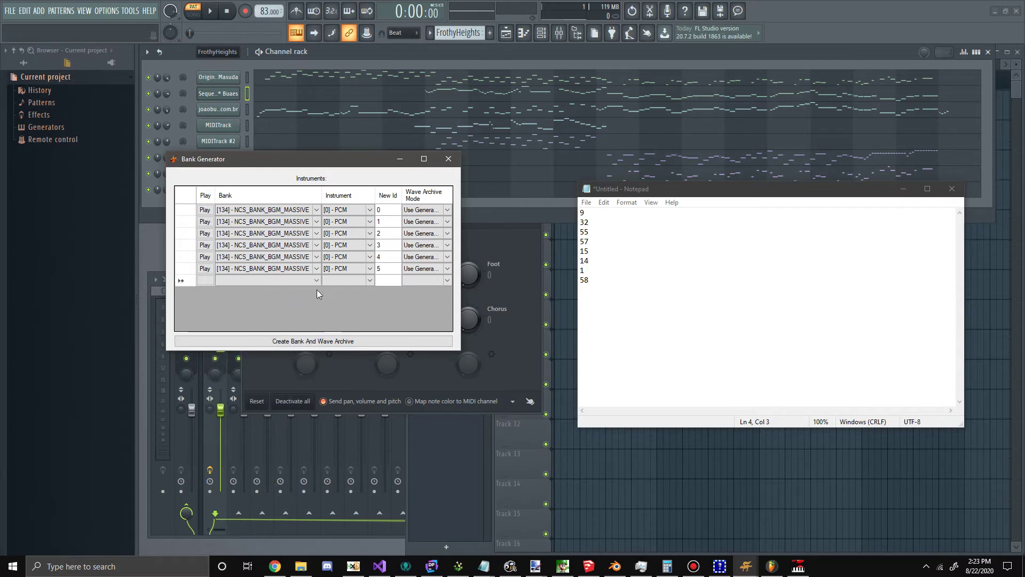
- Add the seventh and eighth instrument rows from bank [134] NCS_BANK_BGM_MASSIVE
left_click(315, 280)
scroll(314, 481, "down", 10)
left_click(308, 491)
left_click(316, 292)
scroll(318, 319, "down", 10)
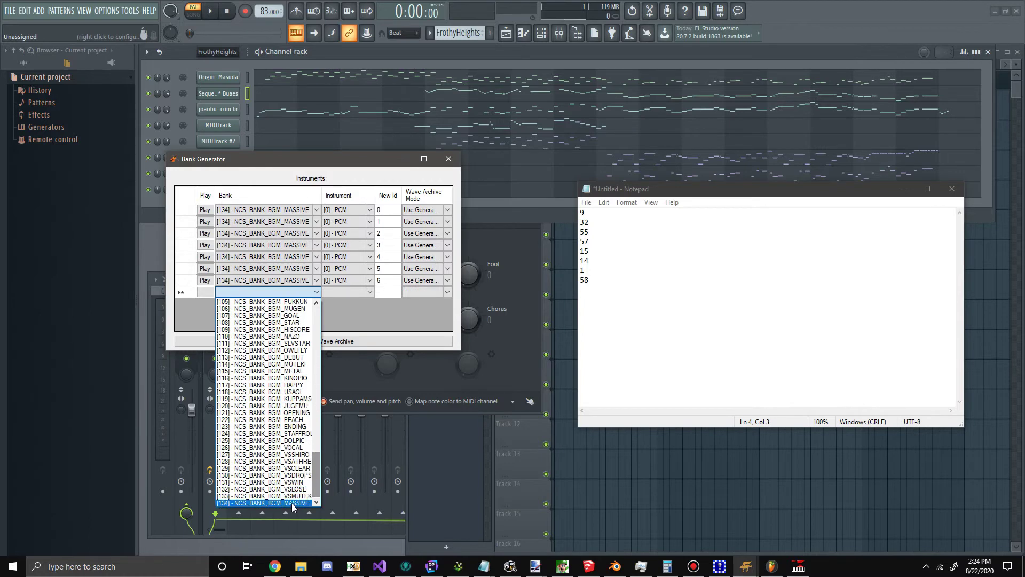
left_click(293, 505)
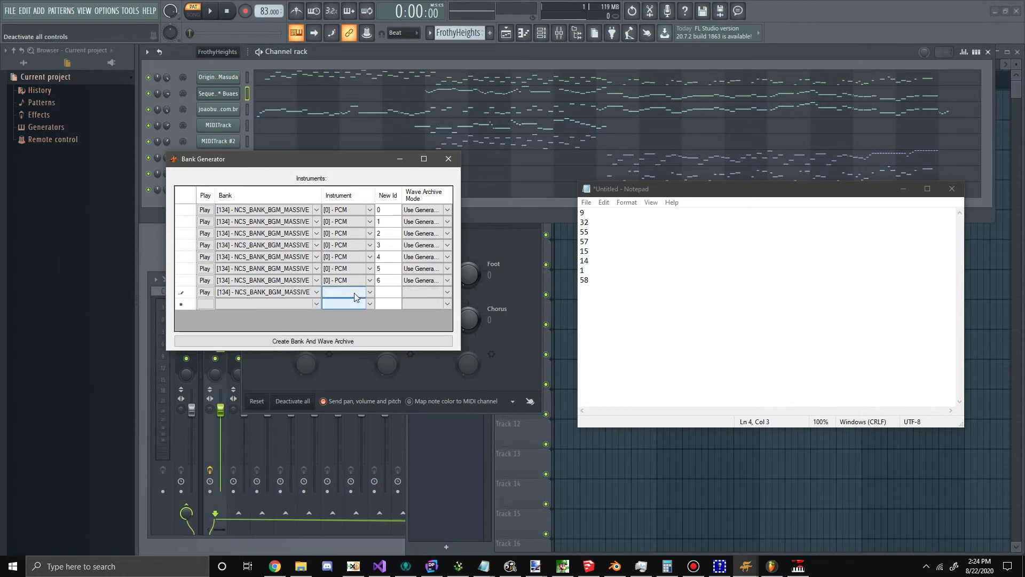
- Set the new IDs of the first four instrument rows to 9, 32, 55 and 57
left_click(389, 223)
type("32")
left_click(390, 233)
type("5")
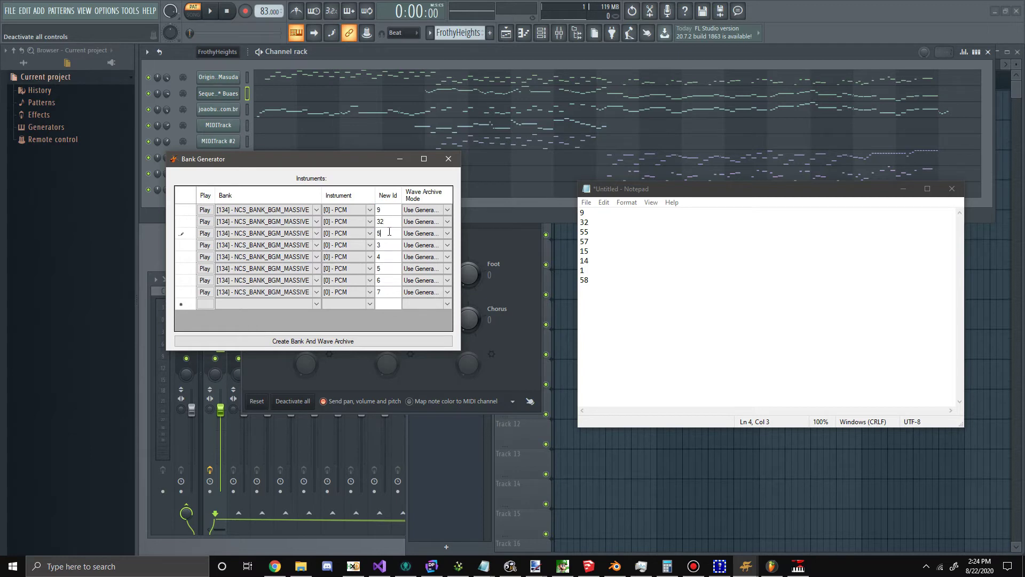
left_click(393, 246)
type("57")
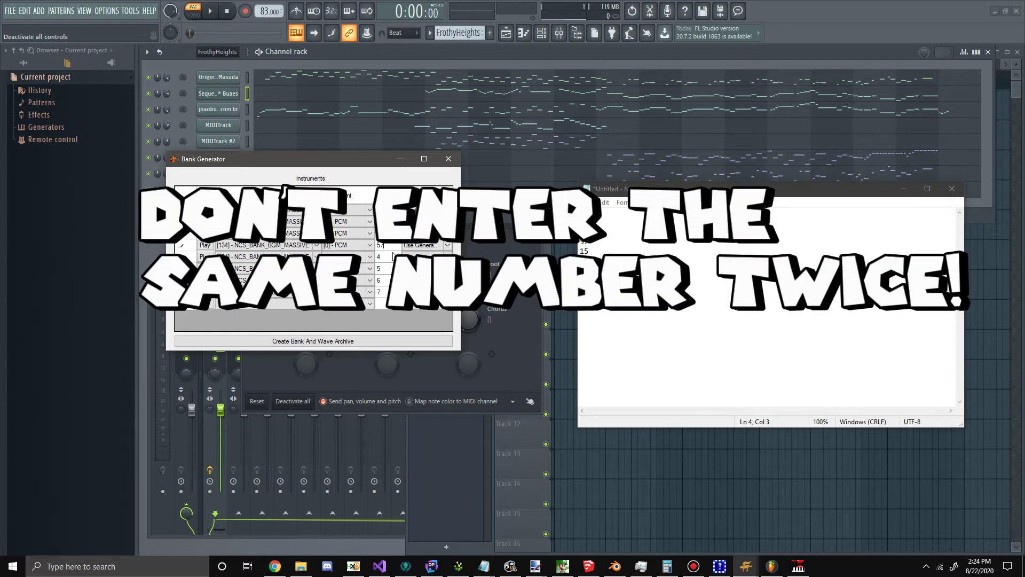
- Set the new IDs of the fifth to eighth instrument rows to 15, 14, 1 and 58
left_click(394, 257)
type("15")
left_click(394, 268)
type("14")
left_click(390, 293)
type("58")
- Assign instrument [58] PCM to the row with new ID 58 and [1] PCM to the row with new ID 1
left_click(370, 295)
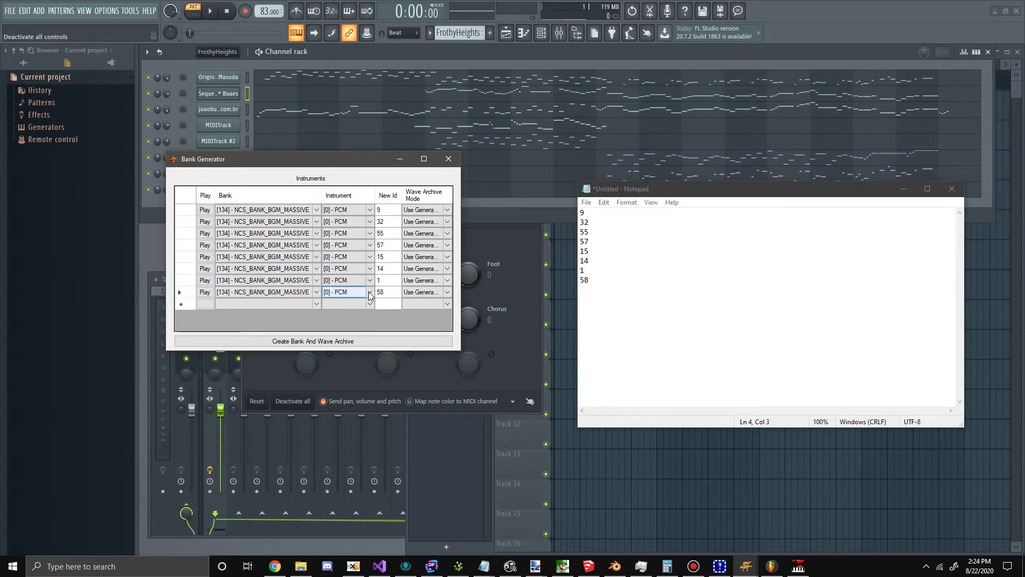
left_click(370, 296)
scroll(347, 395, "down", 5)
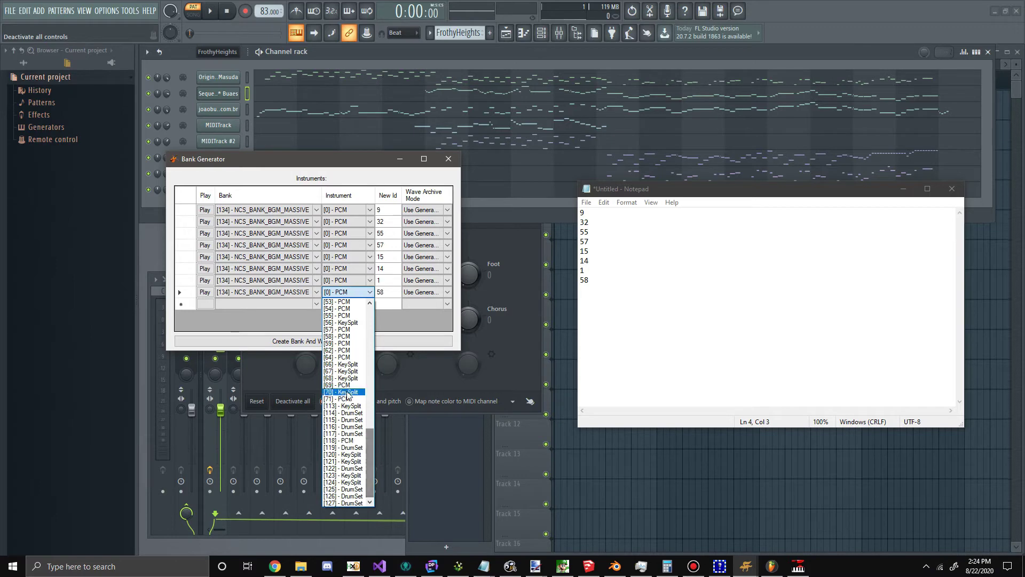
left_click(342, 336)
left_click(365, 284)
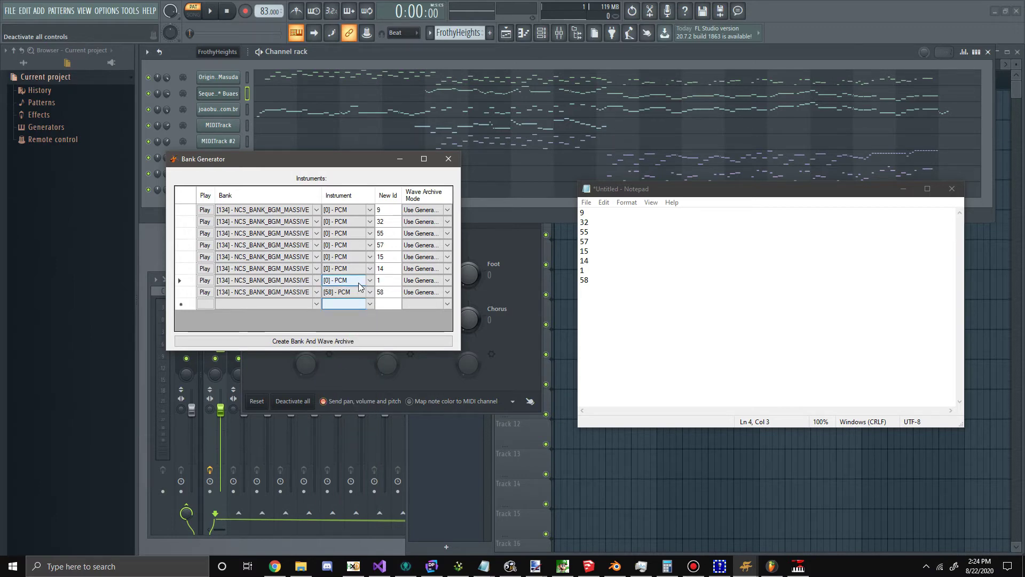
left_click(365, 284)
key("Down")
key("Return")
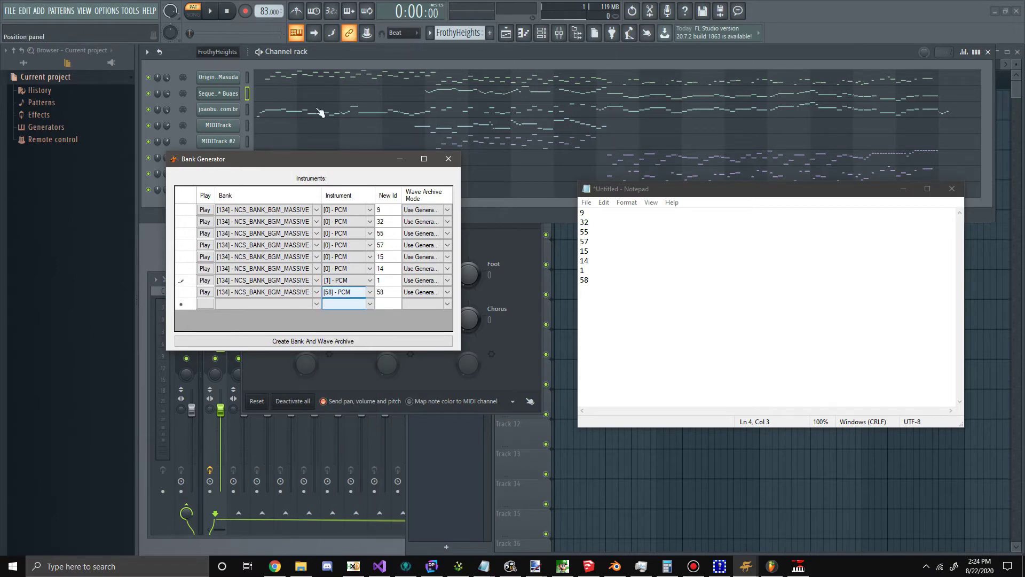
left_click(693, 566)
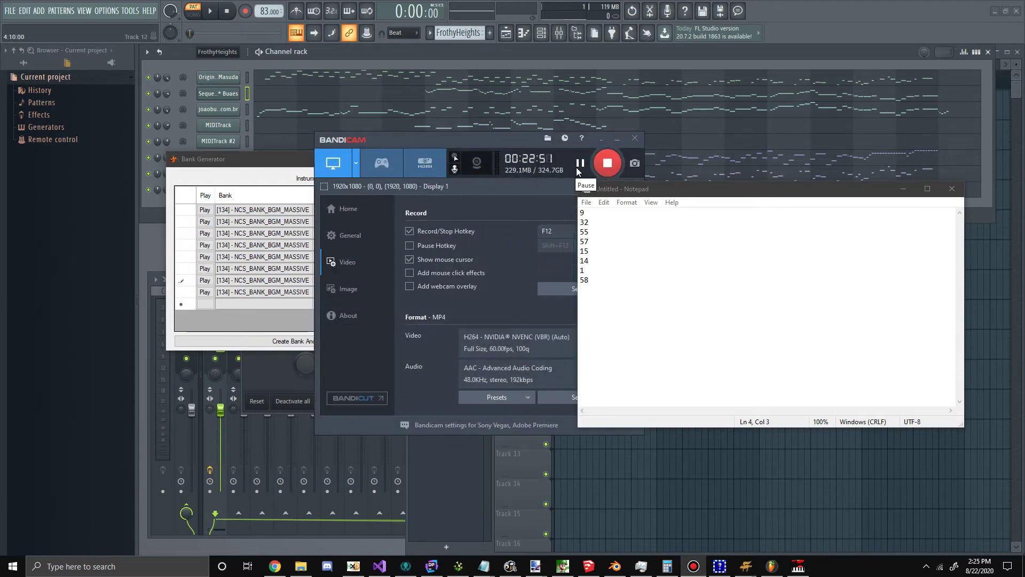
mouse_move(698, 569)
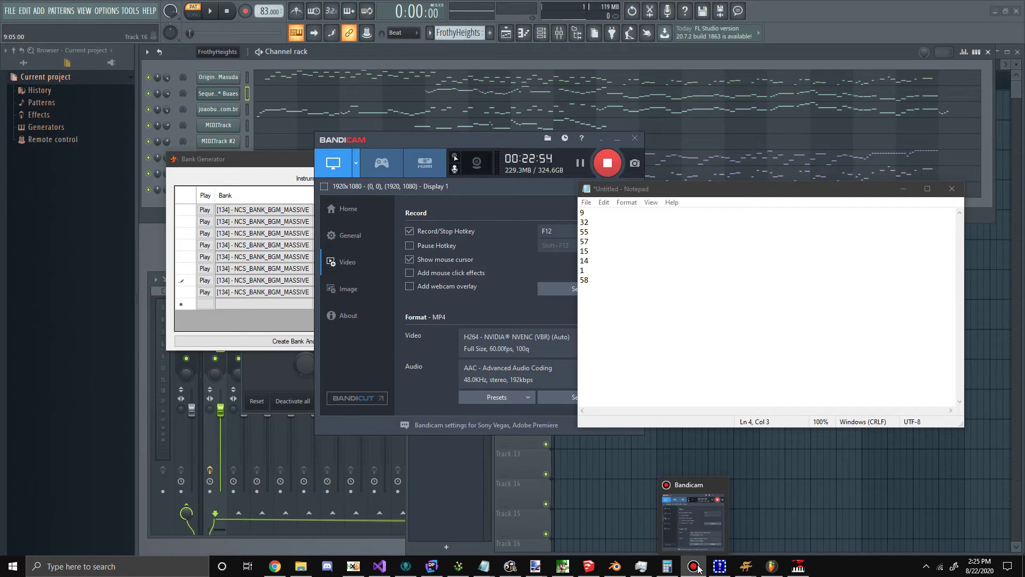
left_click(694, 567)
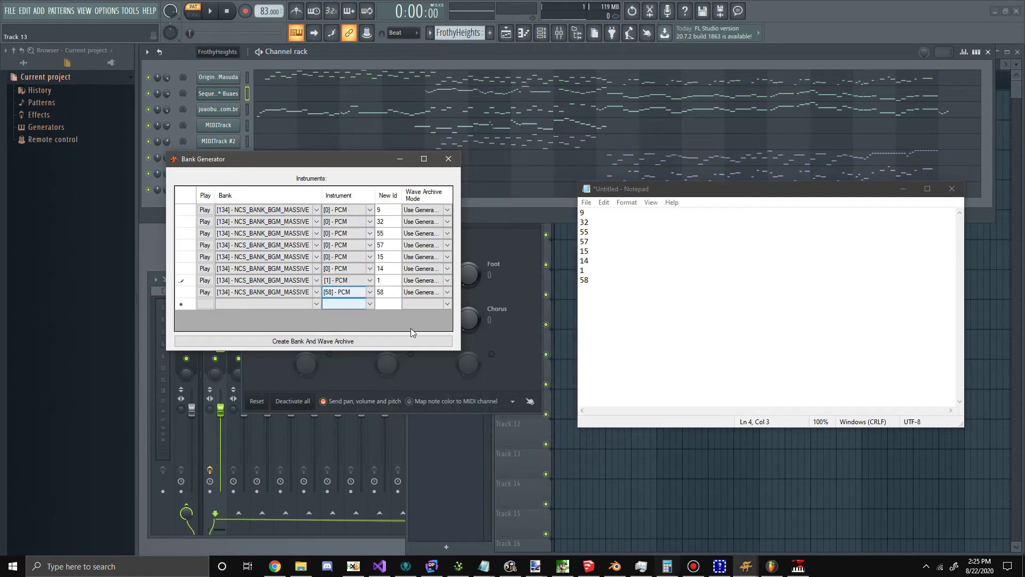
left_click(388, 291)
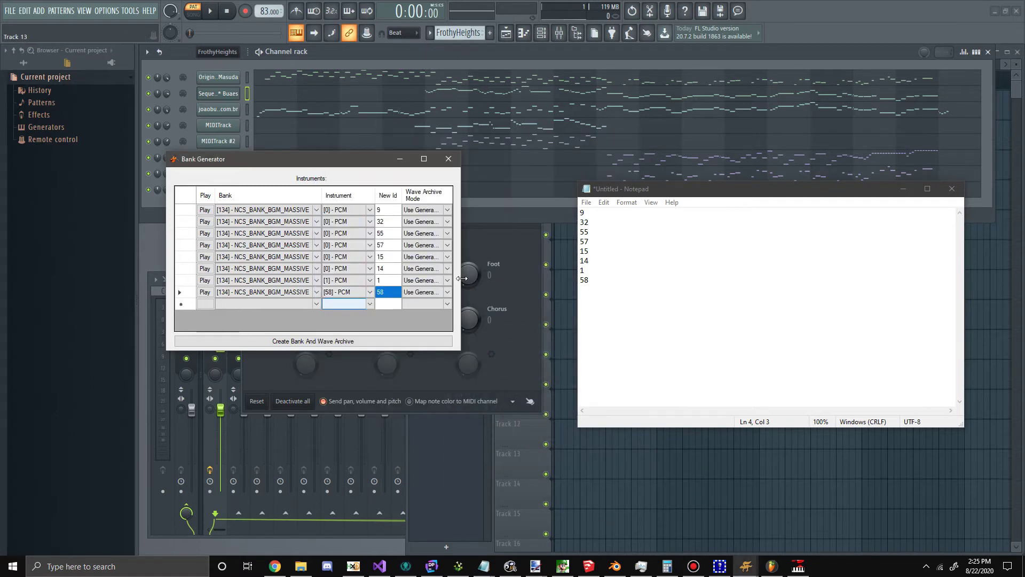
left_click(422, 205)
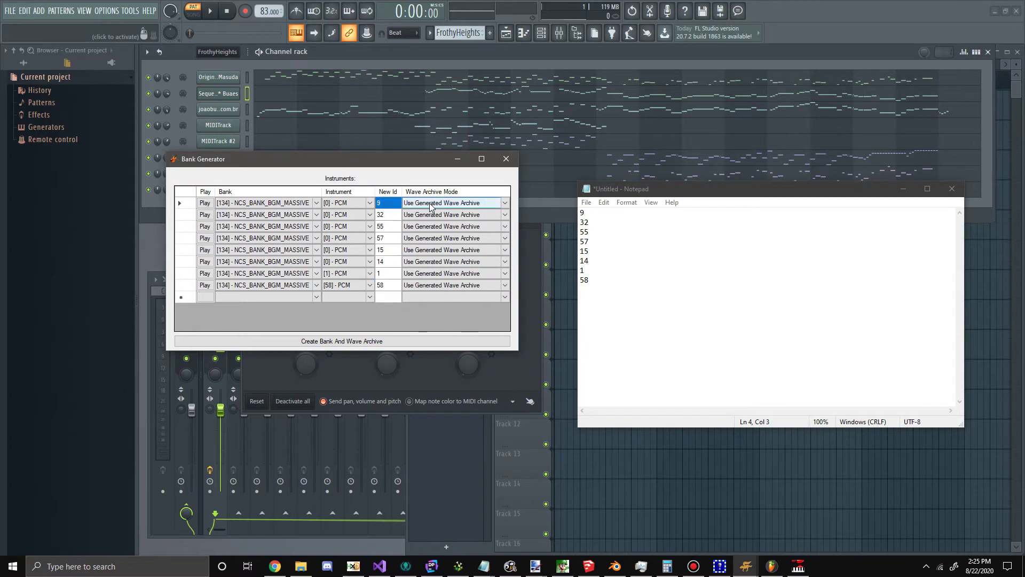
left_click(422, 205)
left_click(425, 206)
left_click(396, 216)
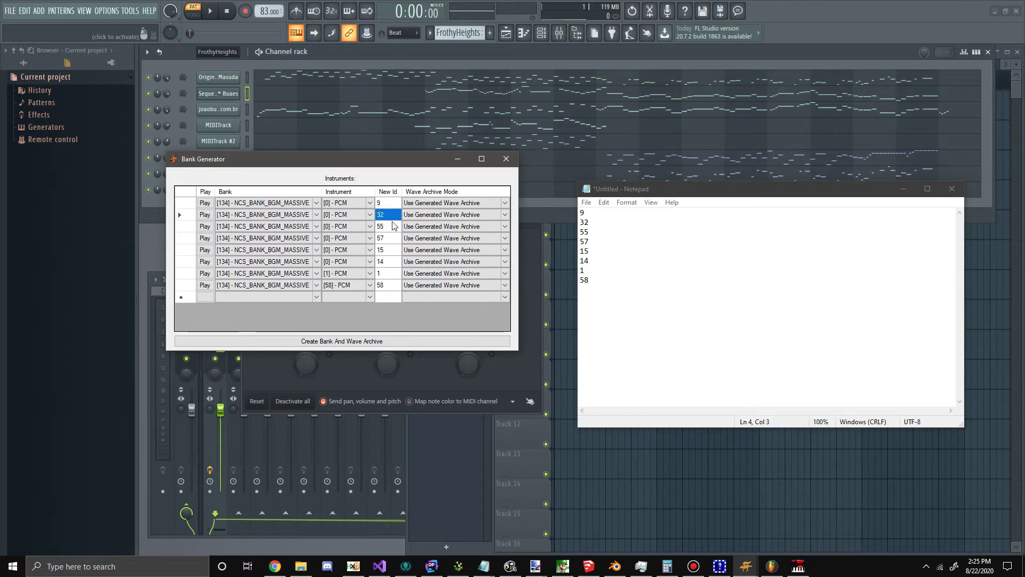
- Assign instrument [9] PCM to the row with new ID 9 and [32] PCM to the row with new ID 32
left_click(371, 206)
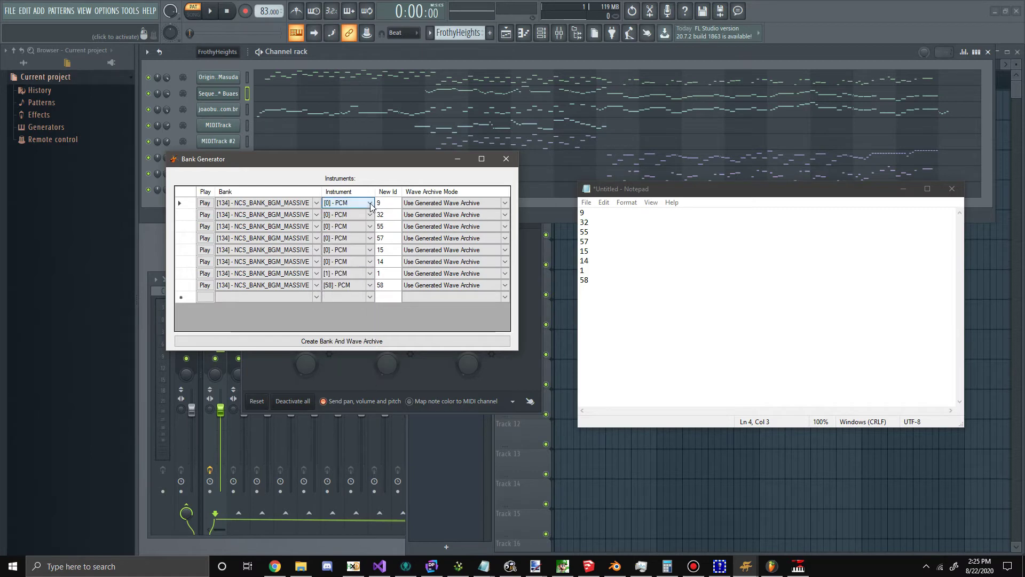
left_click(371, 205)
left_click(343, 283)
left_click(361, 219)
left_click(361, 218)
scroll(344, 299, "down", 3)
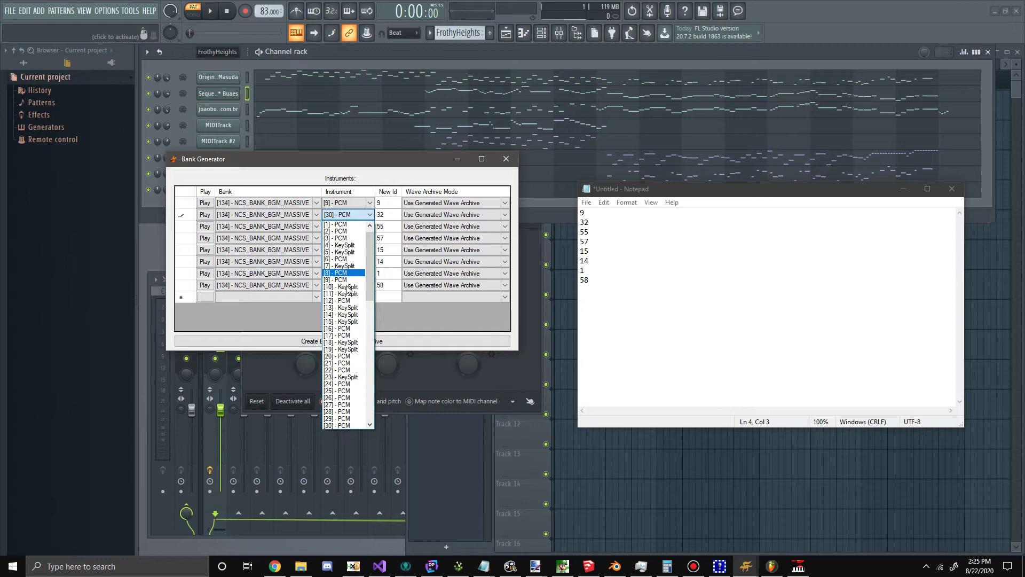
scroll(345, 422, "down", 2)
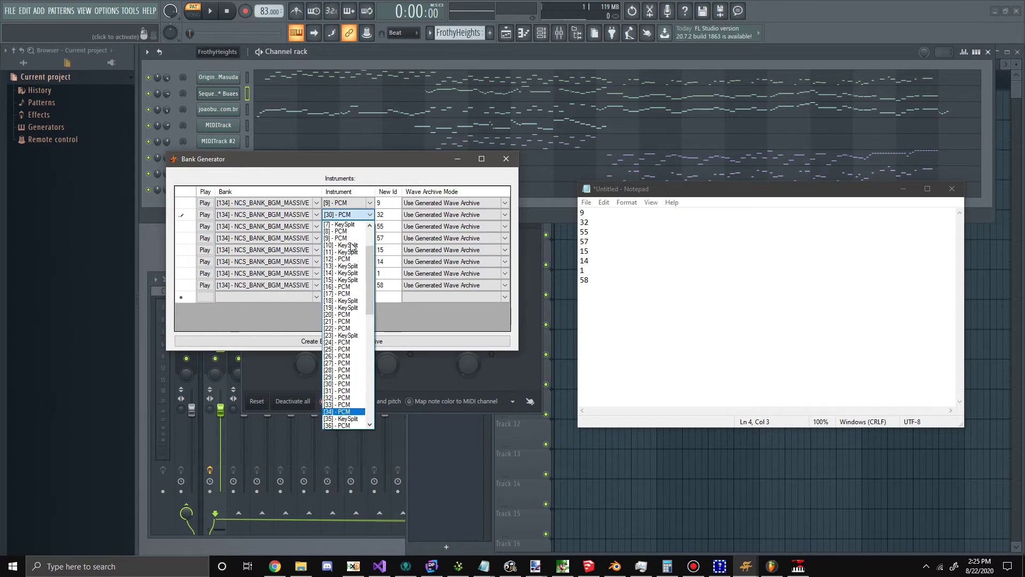
left_click(342, 408)
- Assign instrument [55] PCM to the row with new ID 55 and [57] PCM to the row with new ID 57
left_click(363, 230)
left_click(364, 230)
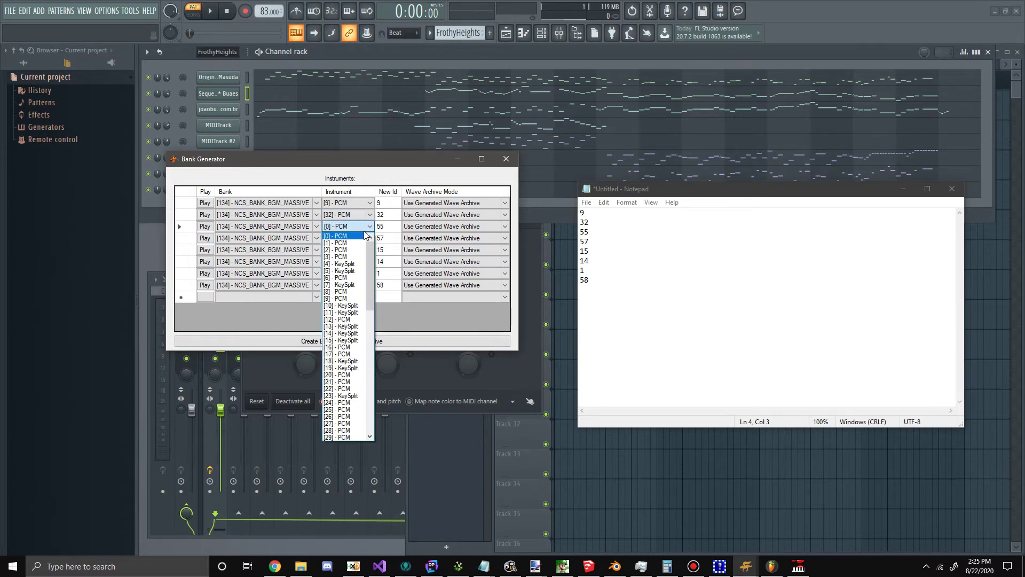
scroll(339, 374, "down", 10)
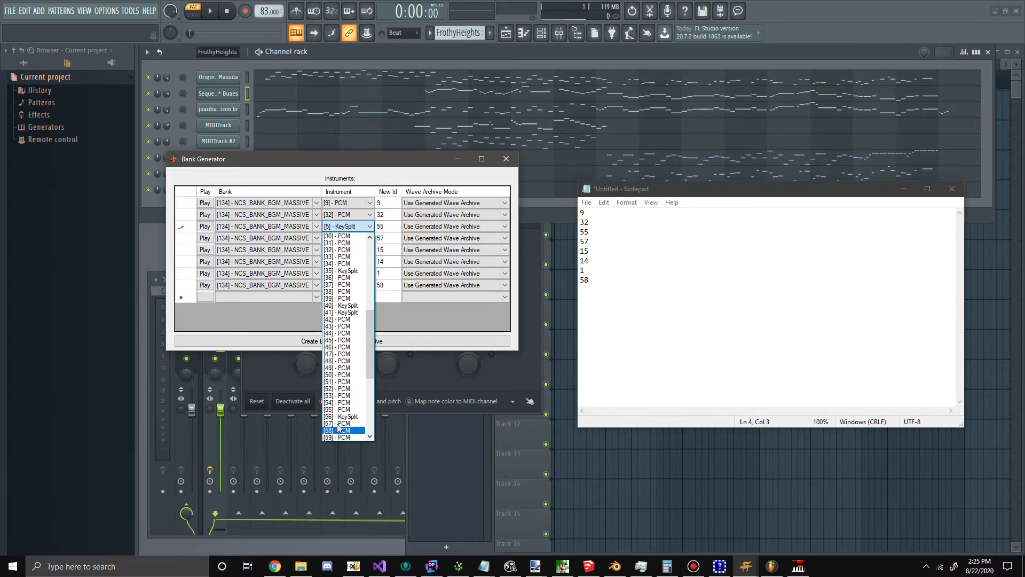
left_click(336, 410)
left_click(348, 238)
scroll(368, 374, "down", 15)
left_click(337, 324)
- Assign instrument [15] KeySplit to the row with new ID 15 and [14] KeySplit to the row with new ID 14
left_click(361, 255)
left_click(361, 254)
scroll(337, 331, "down", 3)
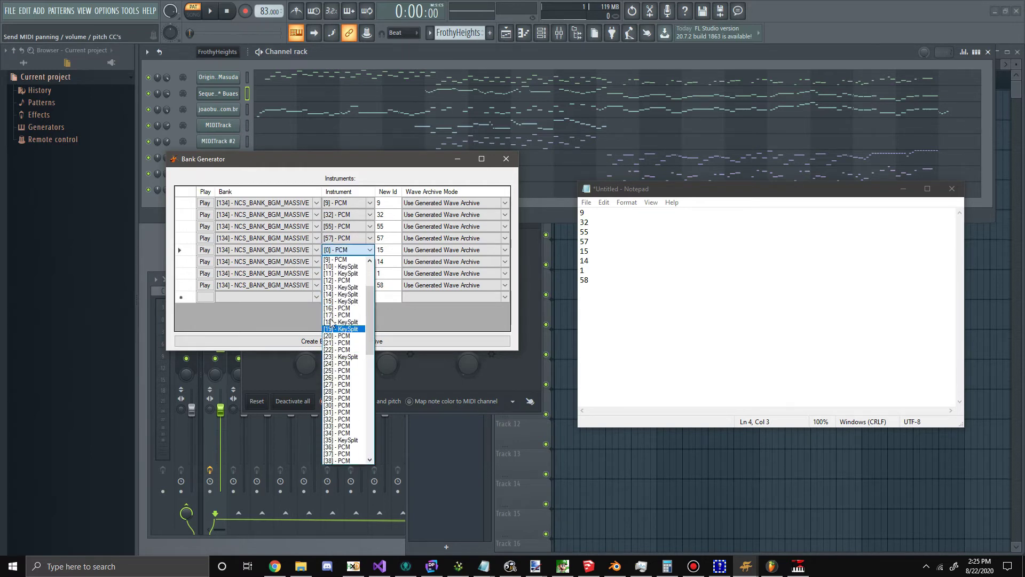
left_click(337, 301)
left_click(361, 262)
left_click(361, 262)
scroll(370, 335, "down", 3)
left_click(340, 306)
- Check the instruments of the rows with new IDs 1 and 58, and compare the other rows with their new IDs
left_click(369, 273)
left_click(369, 273)
left_click(369, 275)
left_click(369, 286)
left_click(369, 285)
left_click(370, 286)
left_click(390, 286)
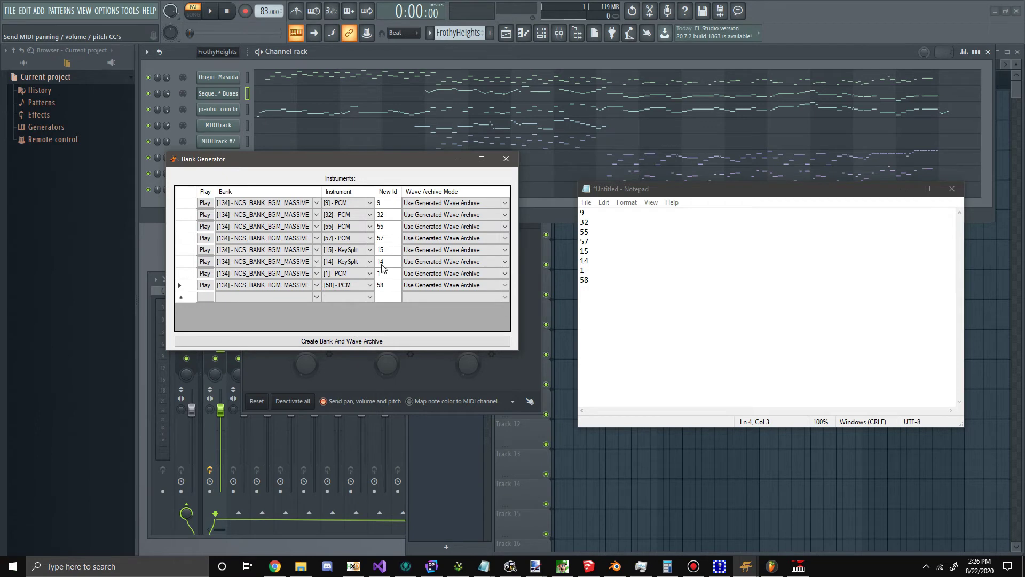
left_click(393, 229)
left_click(389, 203)
- Close the Notepad ID list without saving and create the bank and wave archive from the listed instruments
left_click(952, 189)
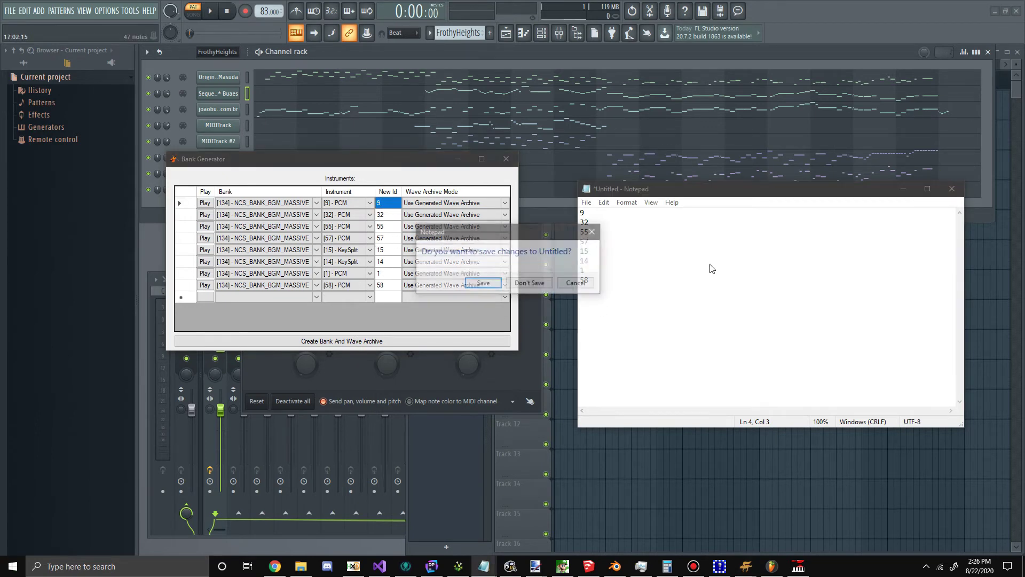
left_click(528, 284)
left_click(396, 346)
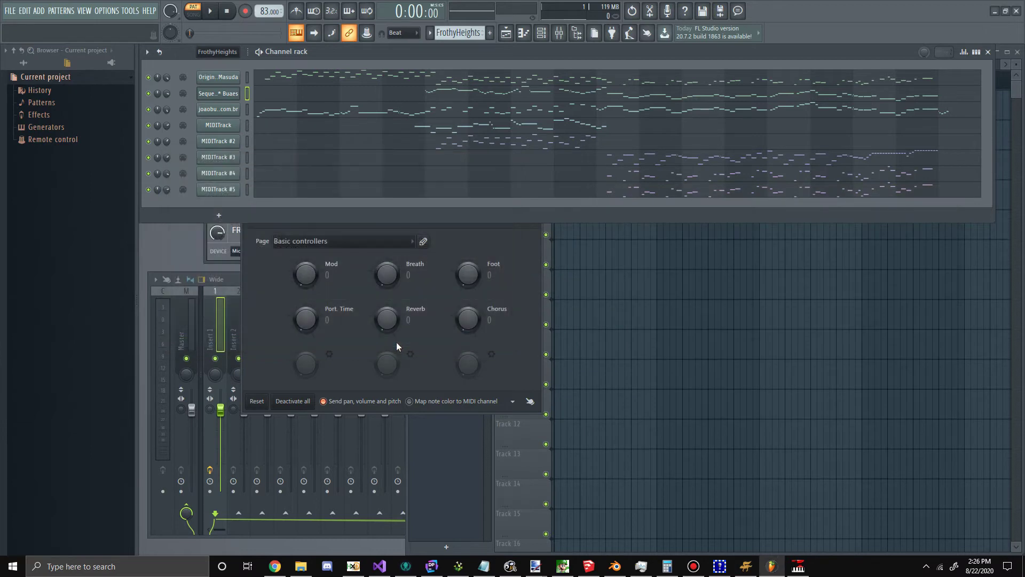
- Switch to the main Nitro Studio 2 window and rename the generated wave archive [90] as NCS_WAVE_BGM_SLOW_SONG
left_click(746, 567)
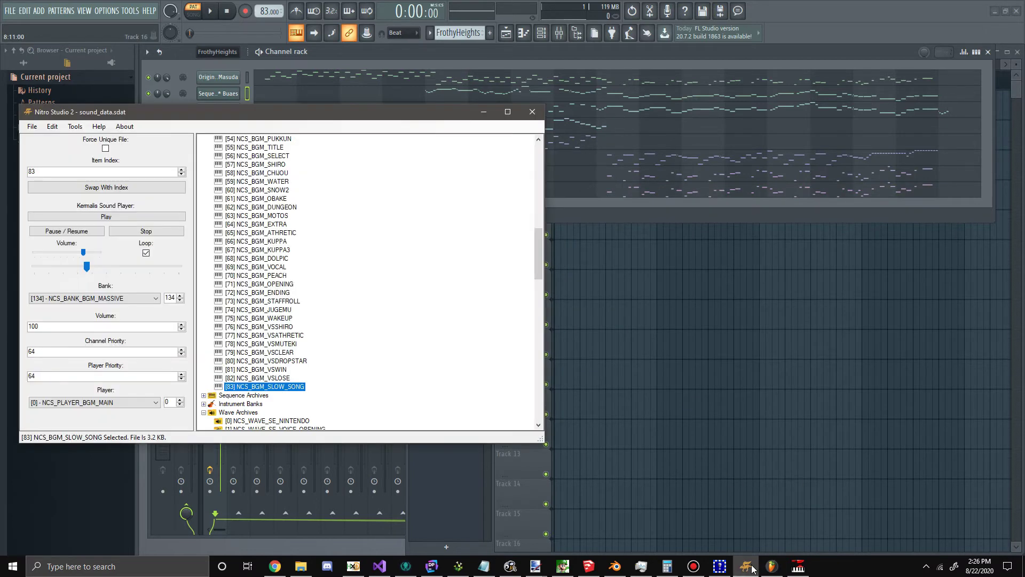
scroll(278, 323, "down", 20)
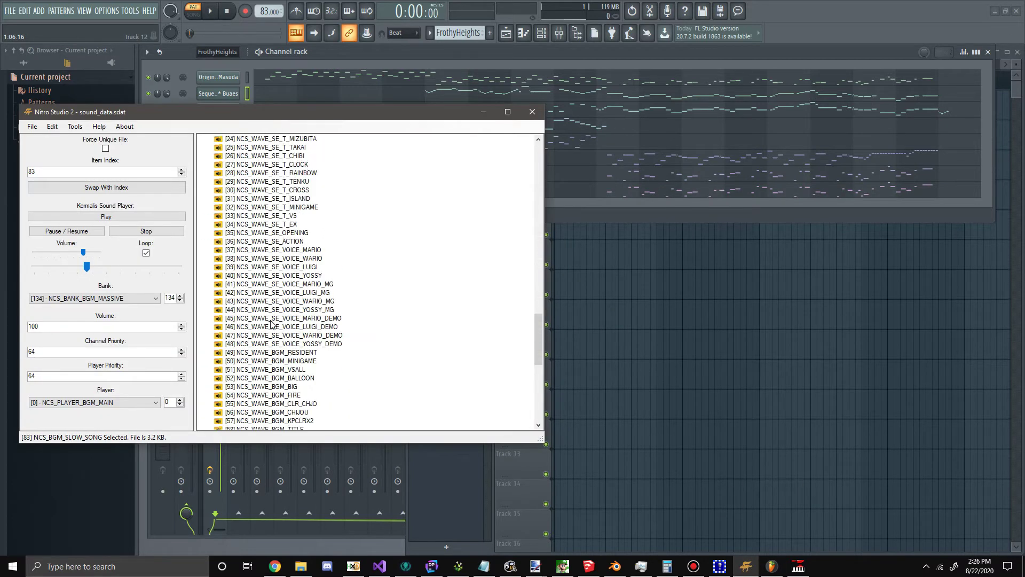
right_click(278, 387)
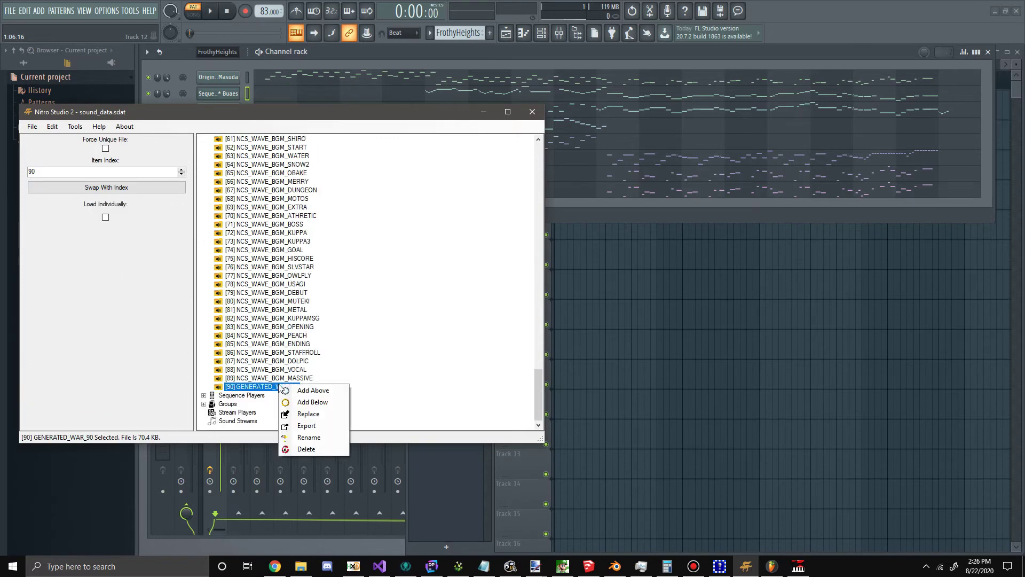
left_click(309, 438)
type("NCS_WAVE_BGM_SLOW_SONG")
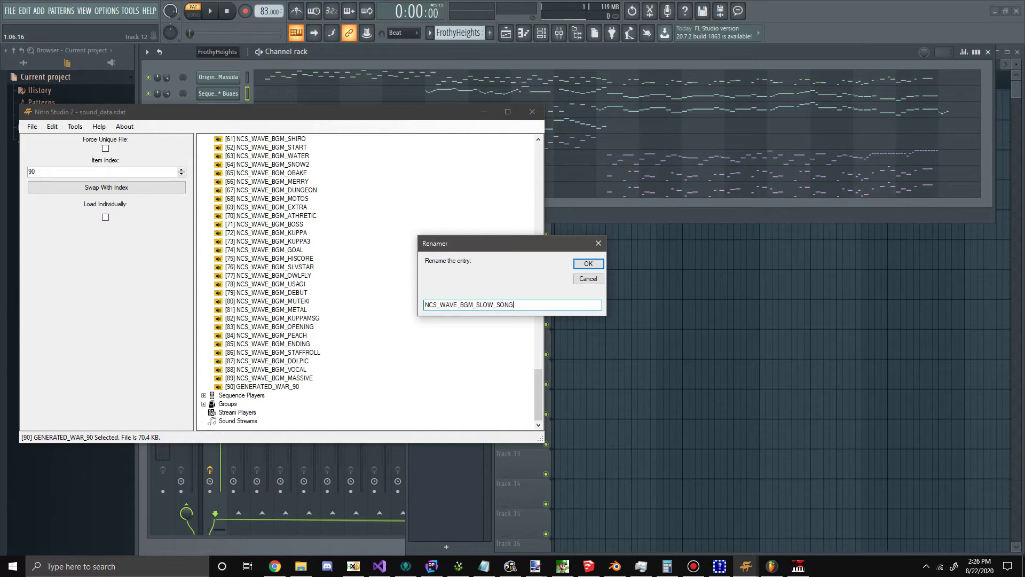
key("Return")
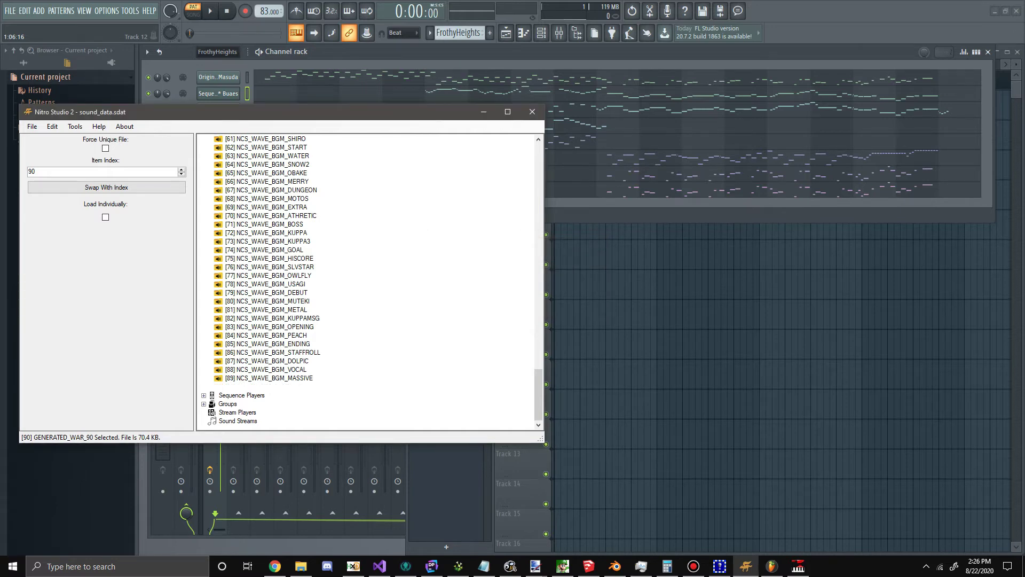
- Rename the generated instrument bank [135] as NCS_BANK_BGM_SLOW_SONG
left_click_drag(538, 396, 505, 277)
left_click(204, 276)
scroll(426, 321, "down", 15)
scroll(426, 321, "down", 10)
scroll(428, 289, "down", 11)
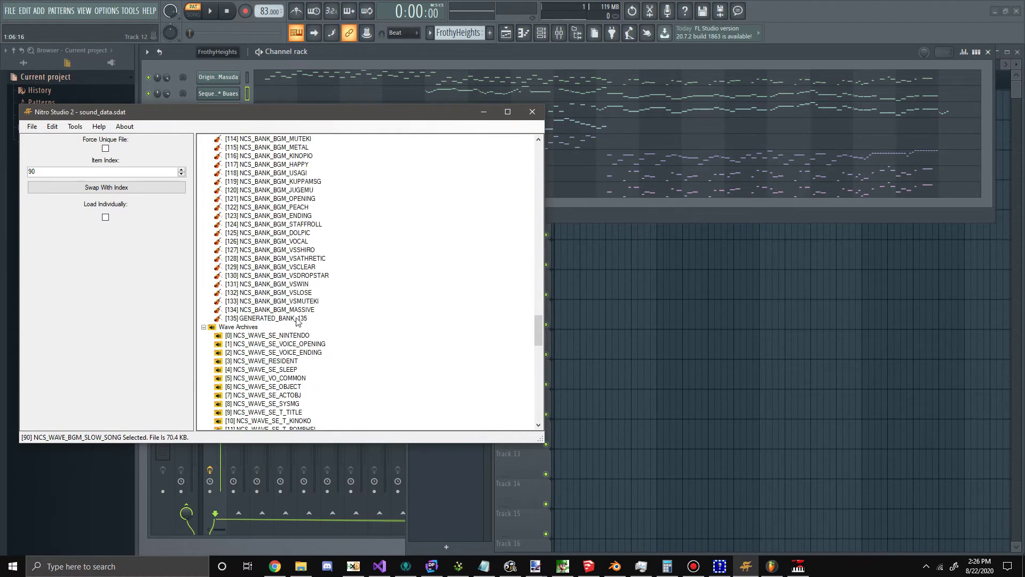
left_click(298, 319)
right_click(298, 319)
left_click(327, 372)
type("NCS_BANK_BGM_SLO")
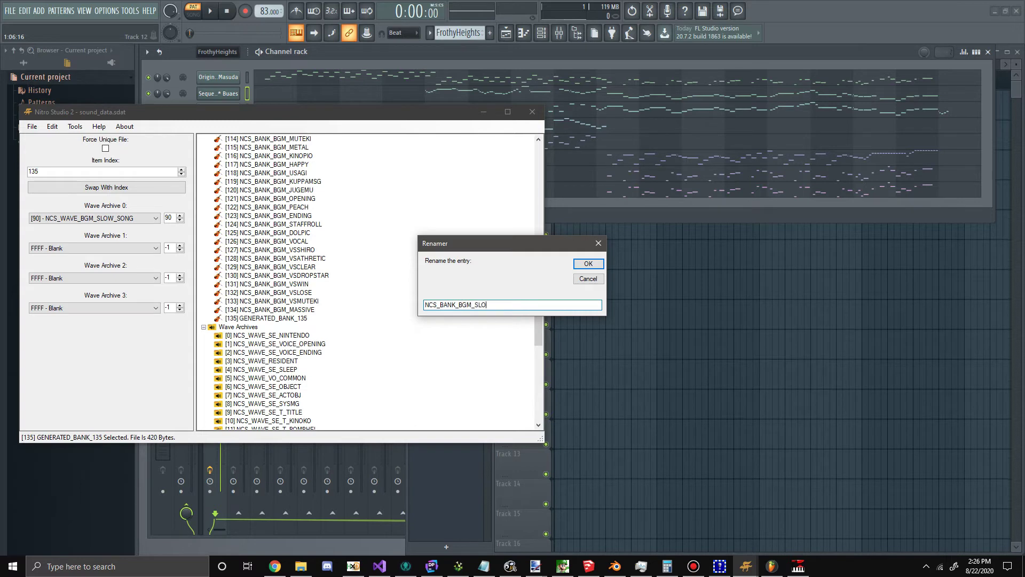
type("W_SONG")
key("Return")
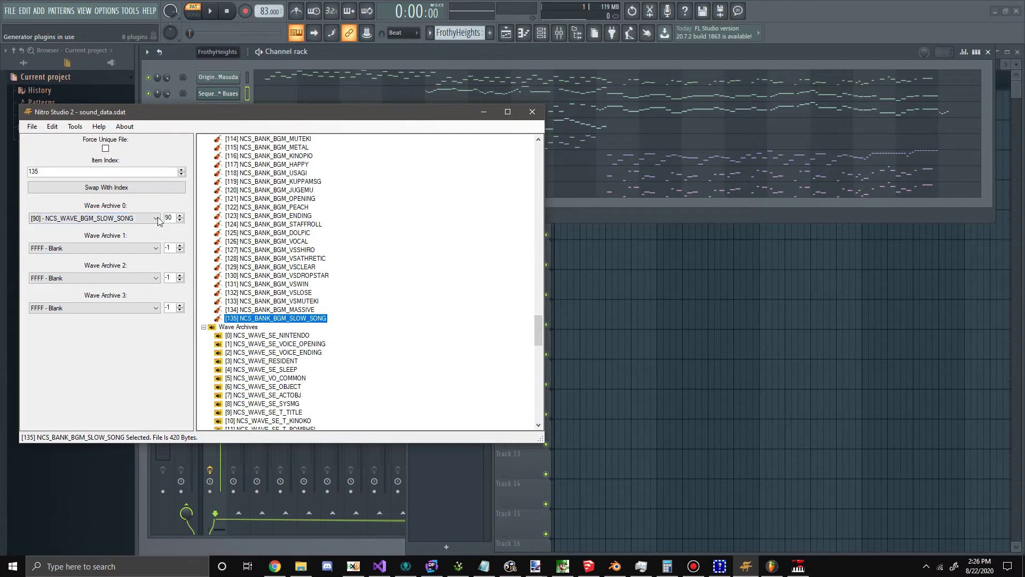
- Check the file size of wave archive NCS_WAVE_BGM_SLOW_SONG and open the archive in its own editor
scroll(320, 243, "down", 20)
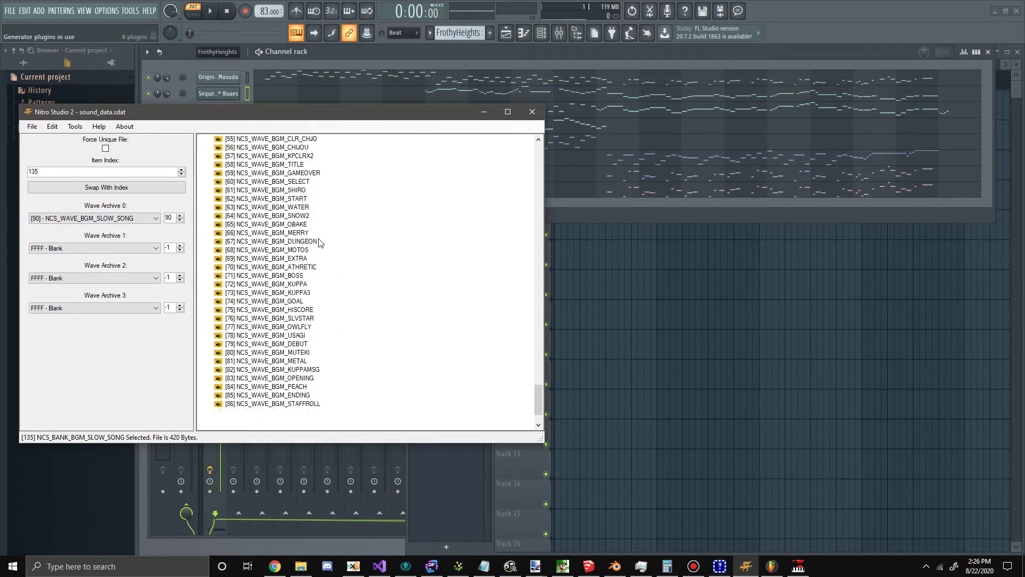
scroll(321, 243, "down", 2)
left_click(299, 387)
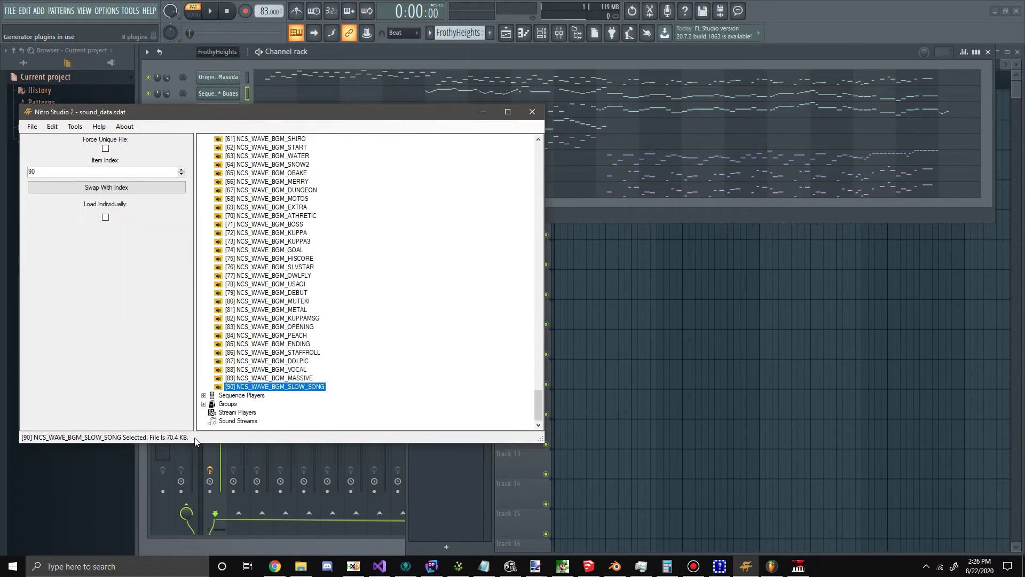
left_click_drag(285, 113, 455, 186)
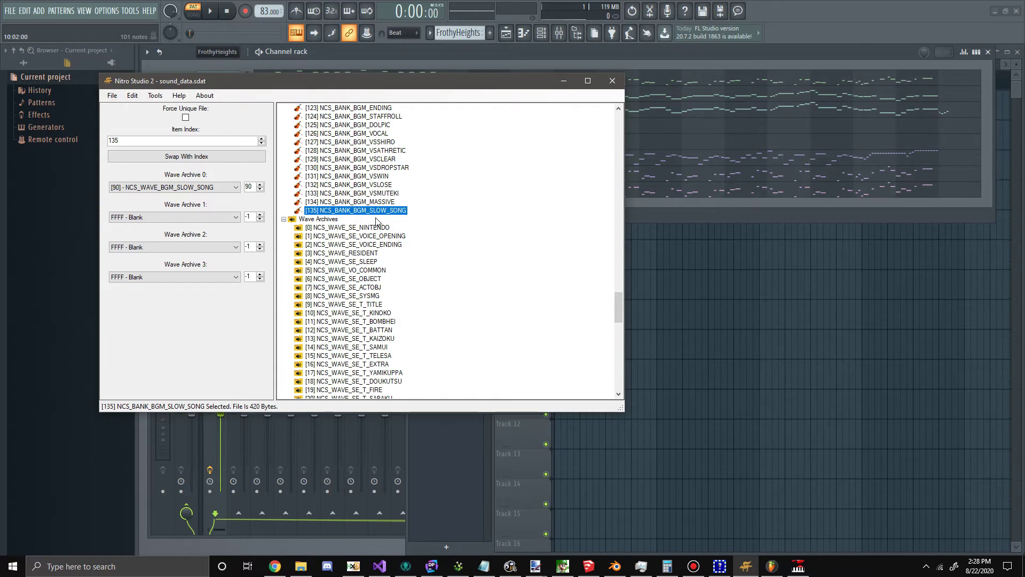
scroll(362, 233, "down", 20)
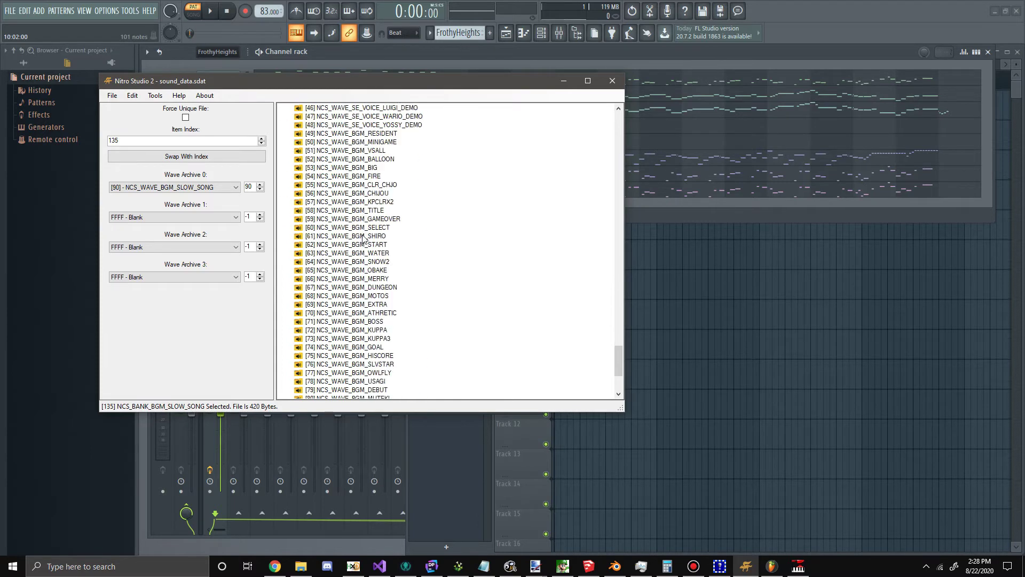
left_click(376, 356)
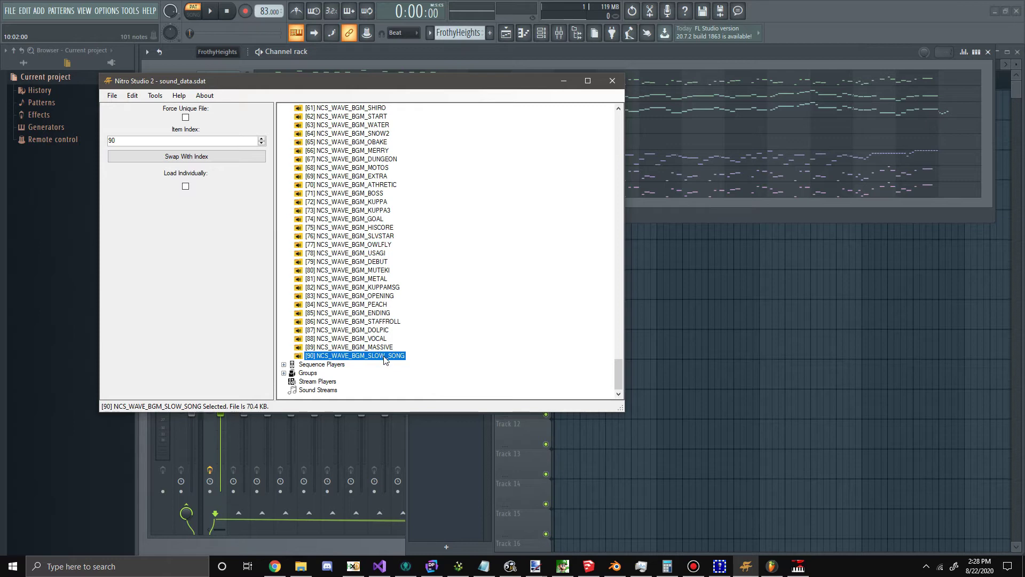
double_click(384, 356)
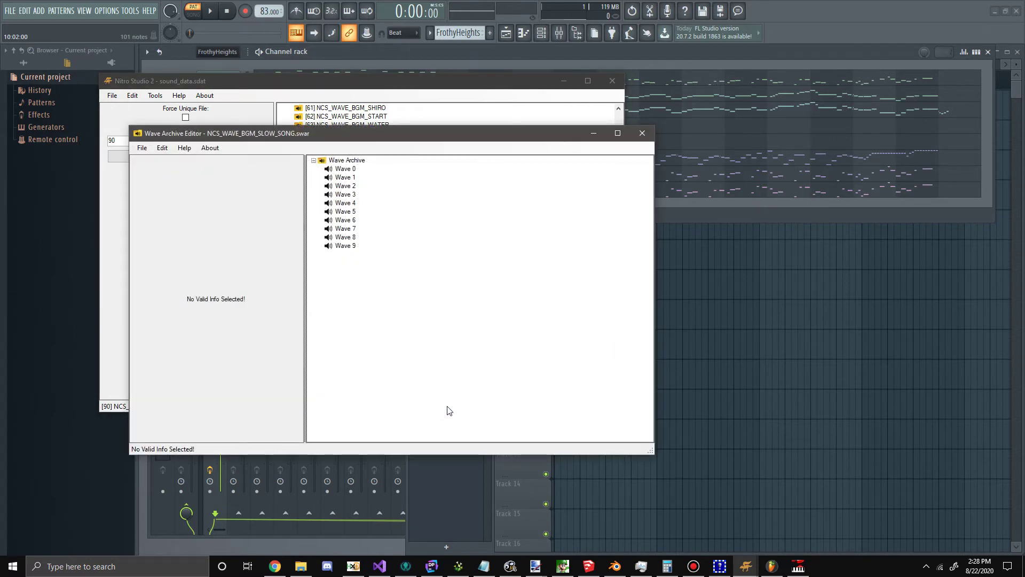
left_click_drag(345, 137, 332, 161)
- Open wave archive [49] NCS_WAVE_BGM_RESIDENT in a second editor beside the NCS_WAVE_BGM_SLOW_SONG archive for comparison
left_click(385, 141)
left_click_drag(381, 84, 677, 71)
scroll(693, 279, "up", 9)
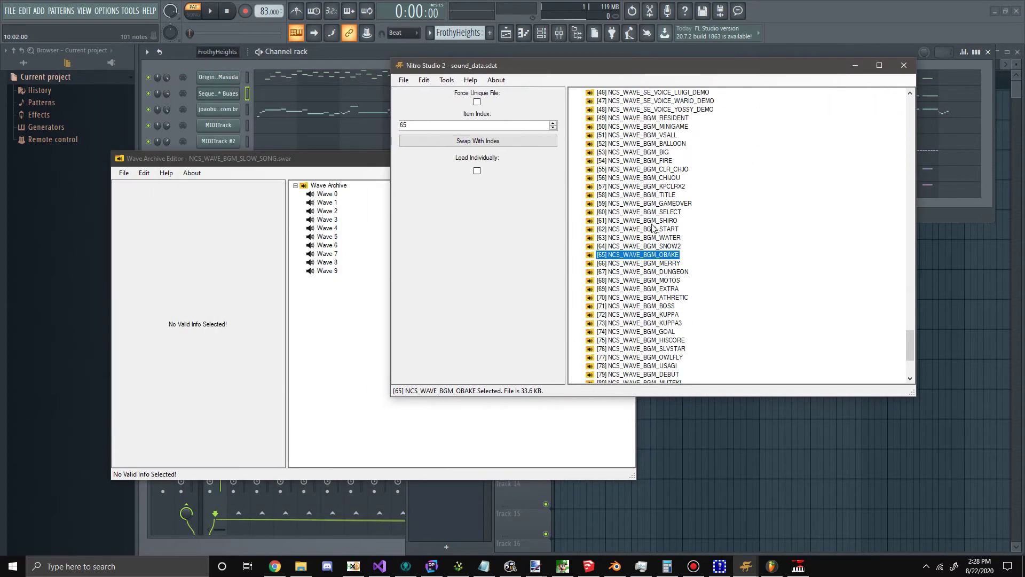
scroll(689, 289, "down", 4)
scroll(681, 299, "up", 4)
left_click(669, 221)
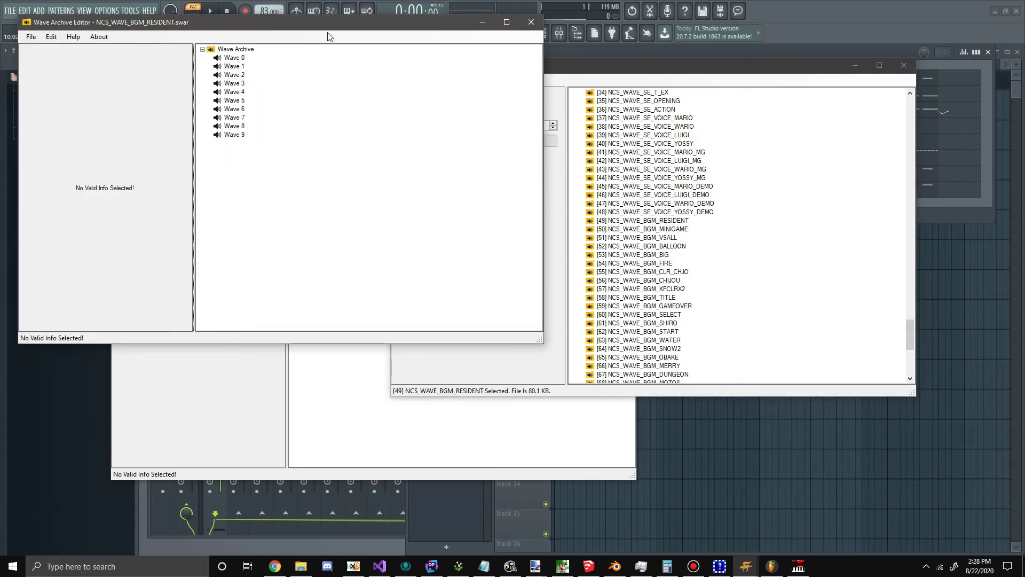
left_click_drag(374, 33, 804, 98)
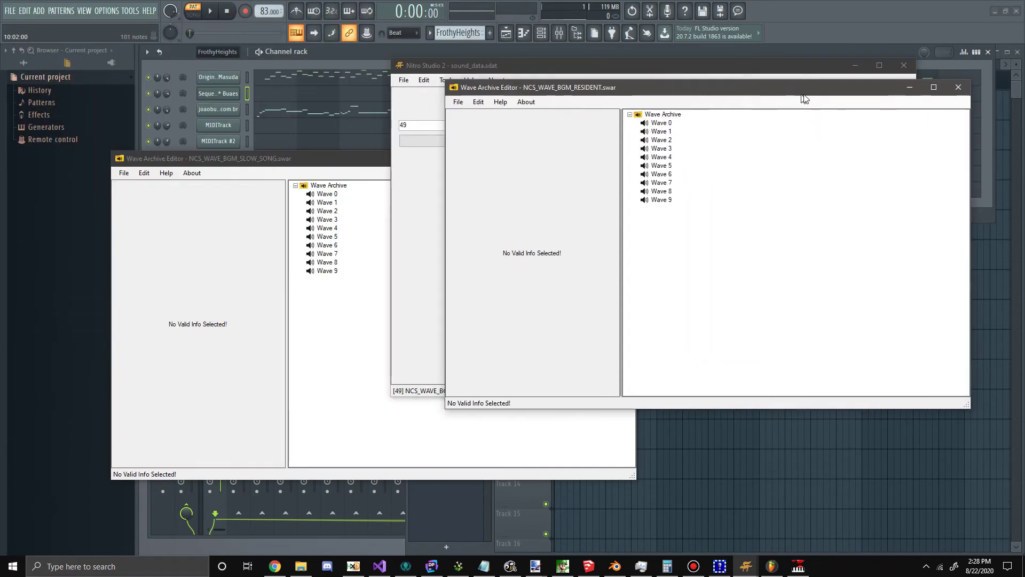
- Inspect waves 0, 2, 3 and 4 of the NCS_WAVE_BGM_SLOW_SONG archive for their file sizes
left_click(327, 194)
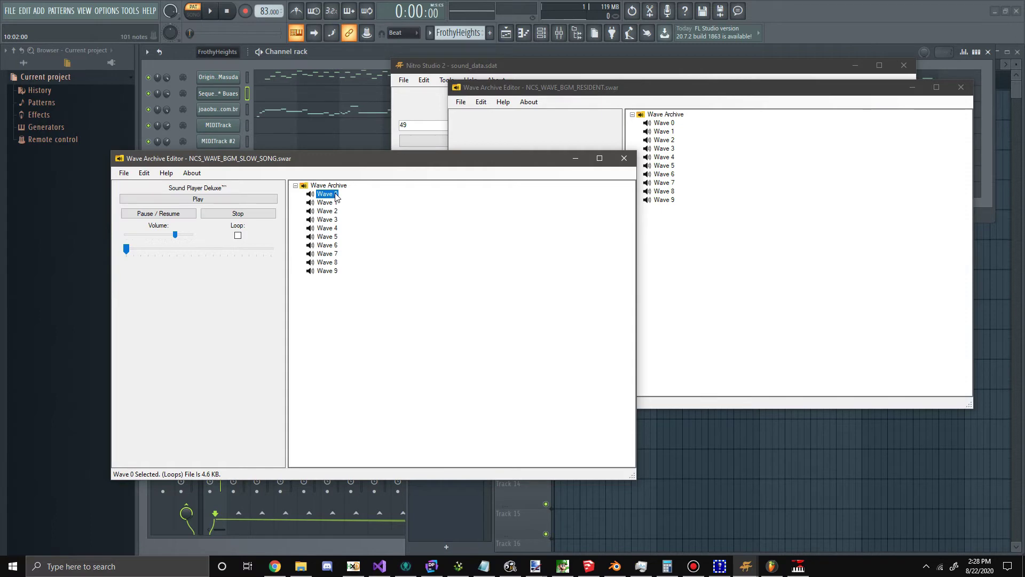
left_click(332, 212)
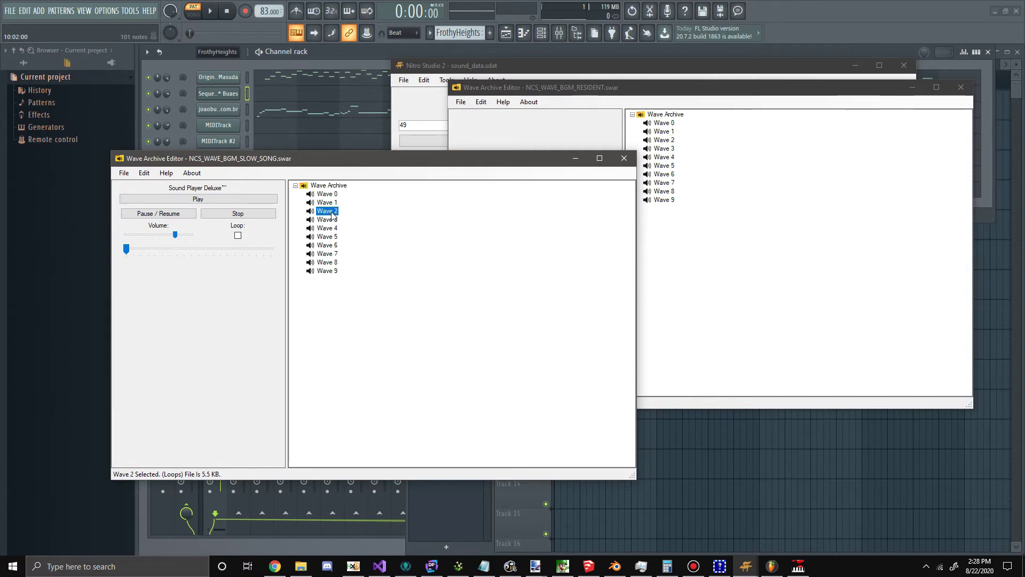
left_click(332, 220)
left_click(332, 228)
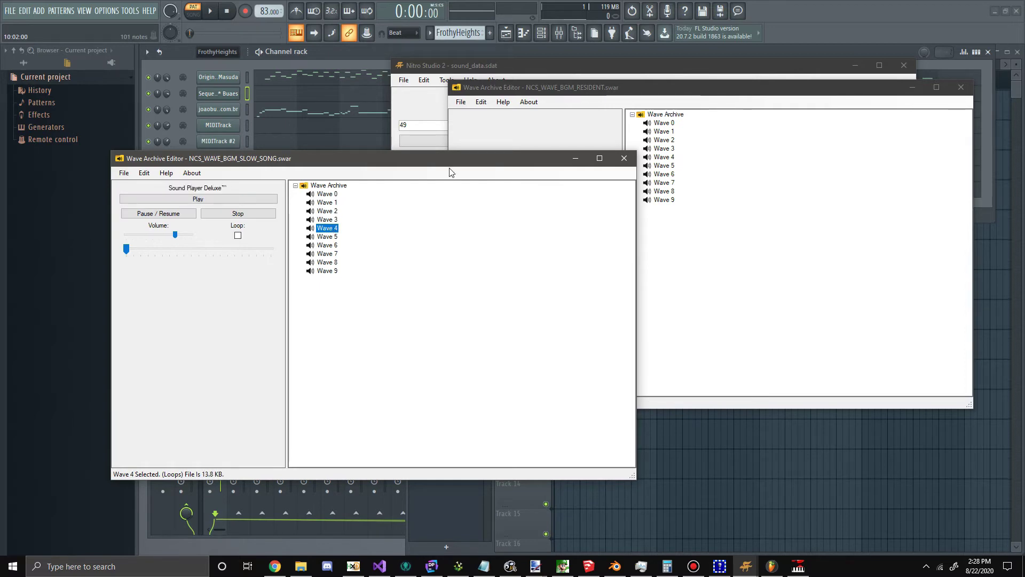
- Compare wave 4 of the NCS_WAVE_BGM_RESIDENT archive with wave 4 of the NCS_WAVE_BGM_SLOW_SONG archive by file size
left_click(668, 95)
left_click(670, 157)
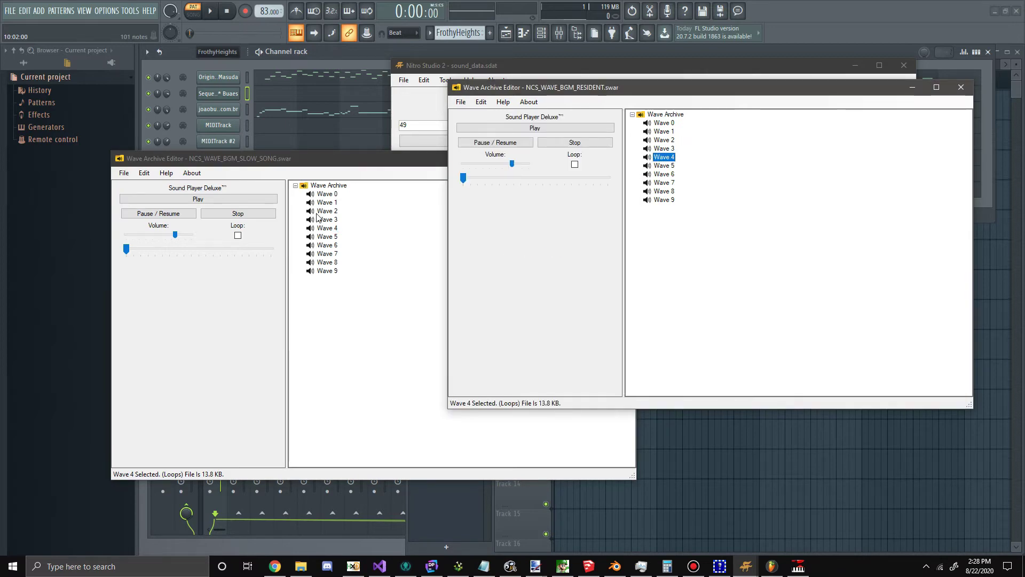
left_click(334, 230)
left_click(664, 159)
- Search the computer for the Audacity audio editor and launch it
key("super")
type("audi")
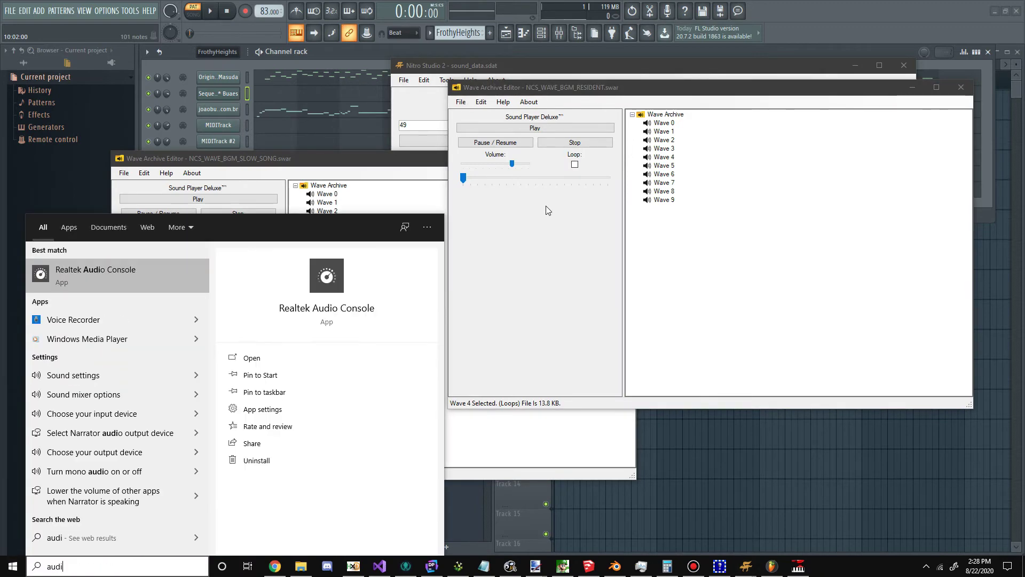
key("BackSpace")
type("a")
key("Return")
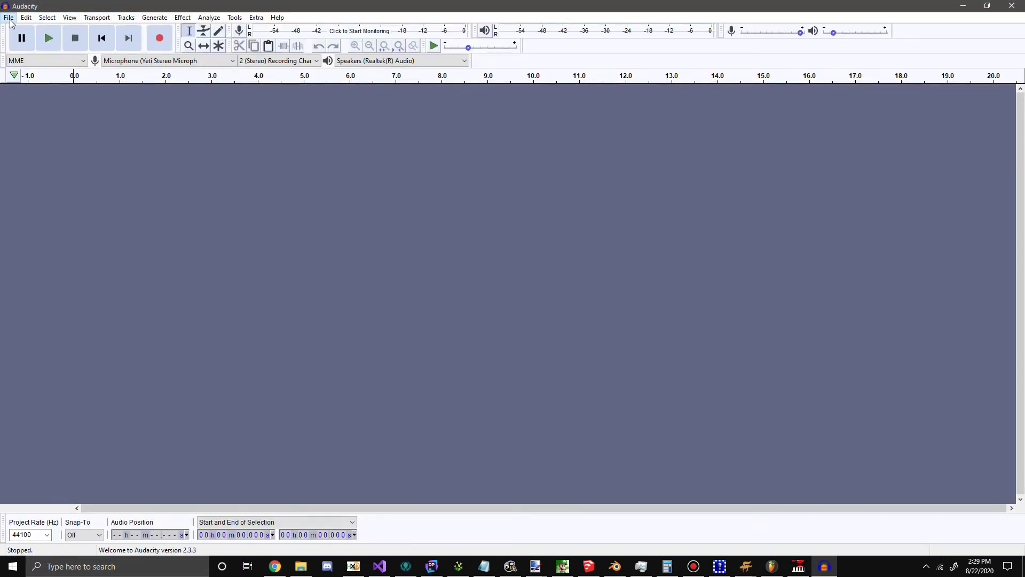
- Add a new empty mono audio track to the project
left_click(9, 19)
left_click(21, 31)
left_click(132, 20)
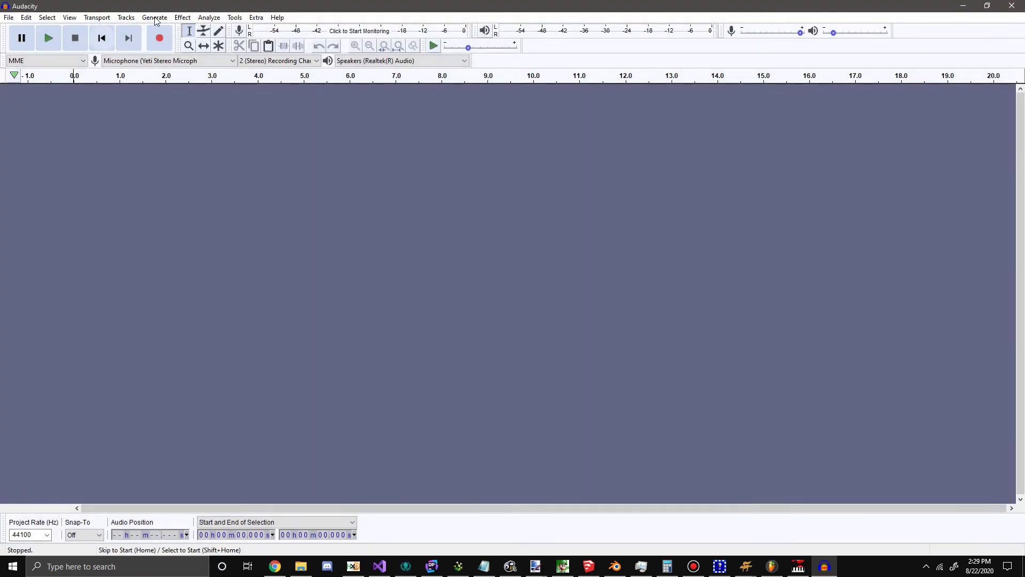
left_click(126, 18)
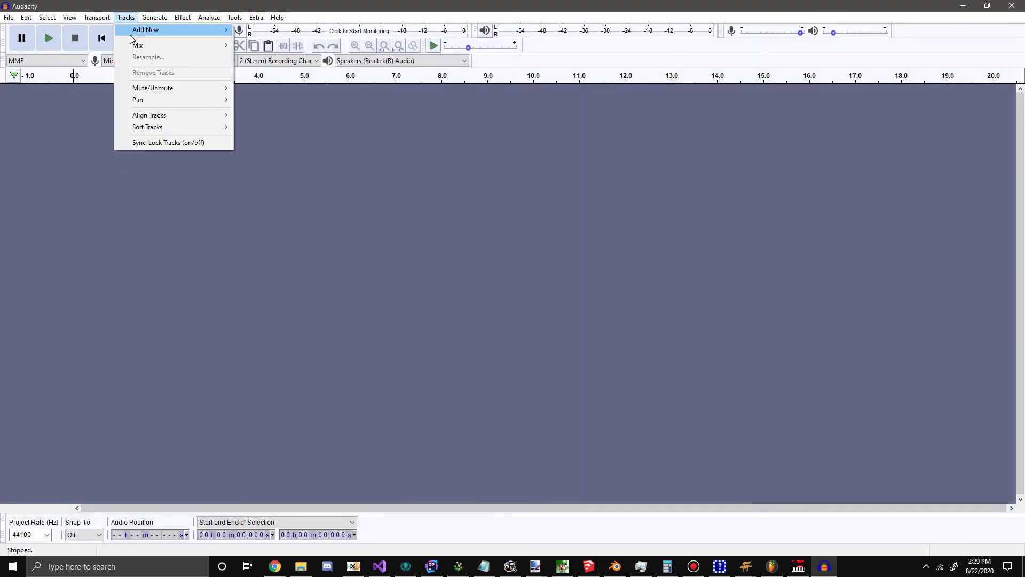
mouse_move(134, 34)
left_click(252, 36)
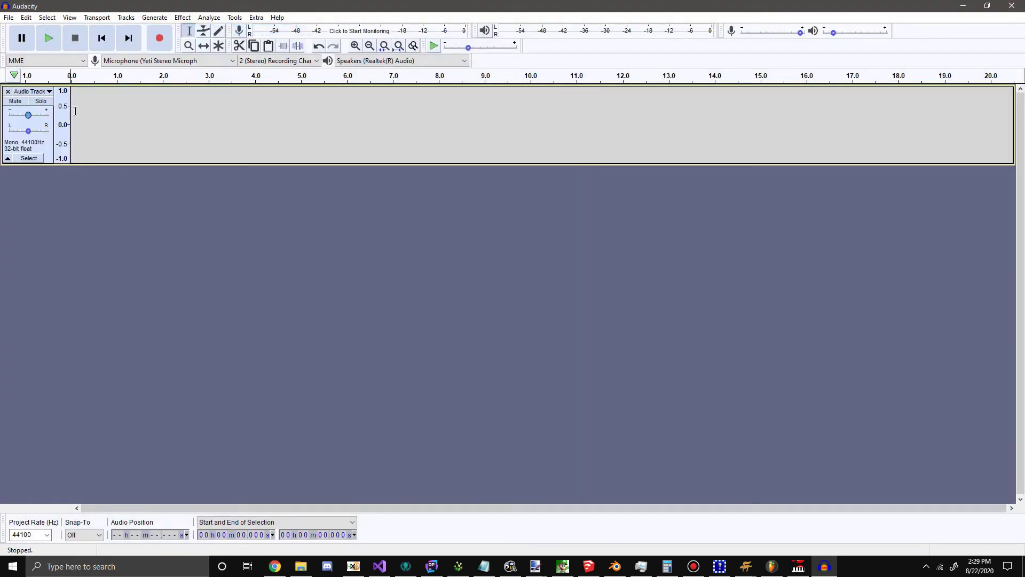
- Export the empty track as a signed 16-bit PCM WAV file named Blank in the Tutorial folder on the desktop
left_click(9, 17)
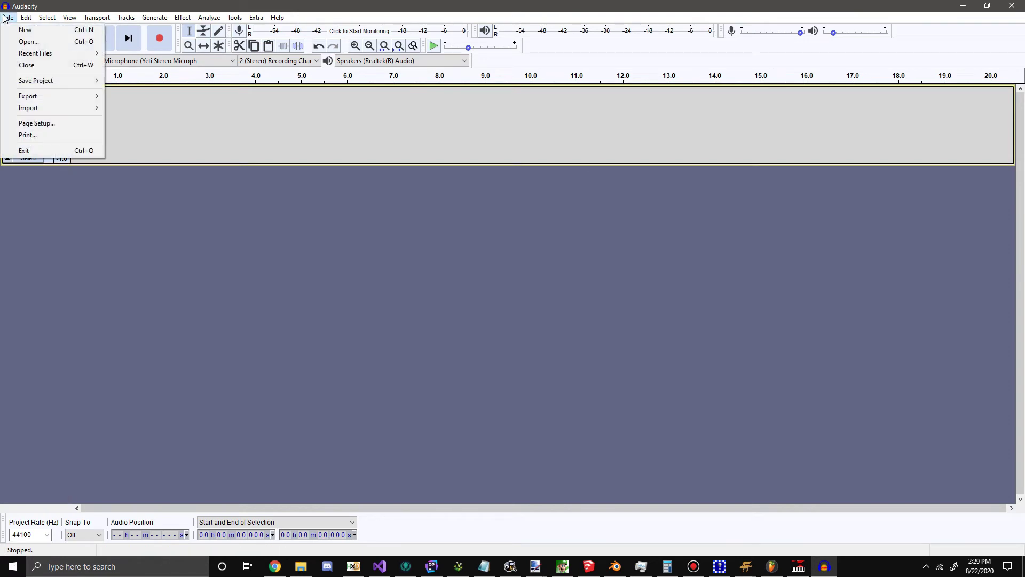
mouse_move(28, 99)
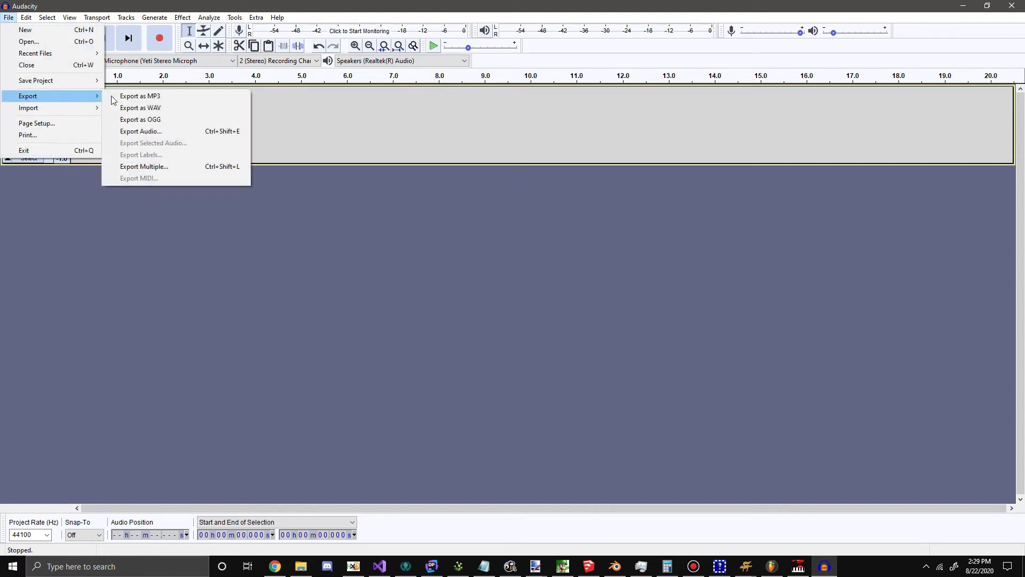
left_click(152, 108)
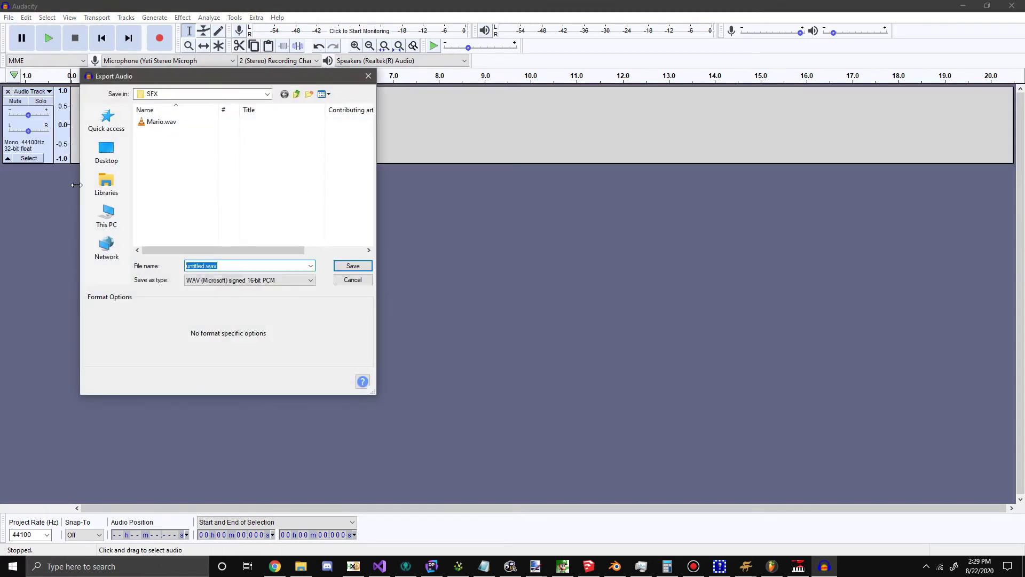
left_click(106, 182)
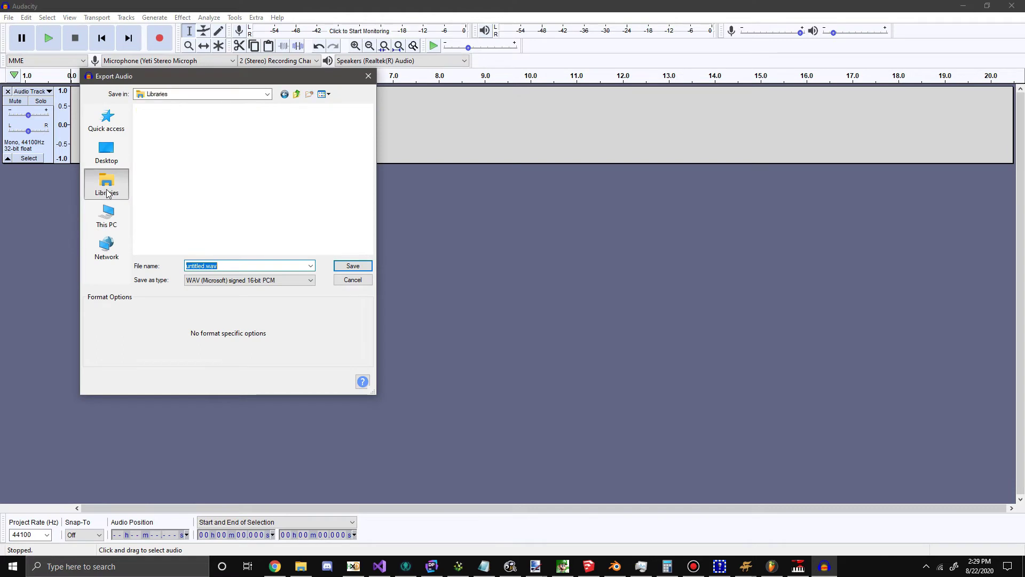
left_click(122, 219)
double_click(176, 156)
double_click(160, 123)
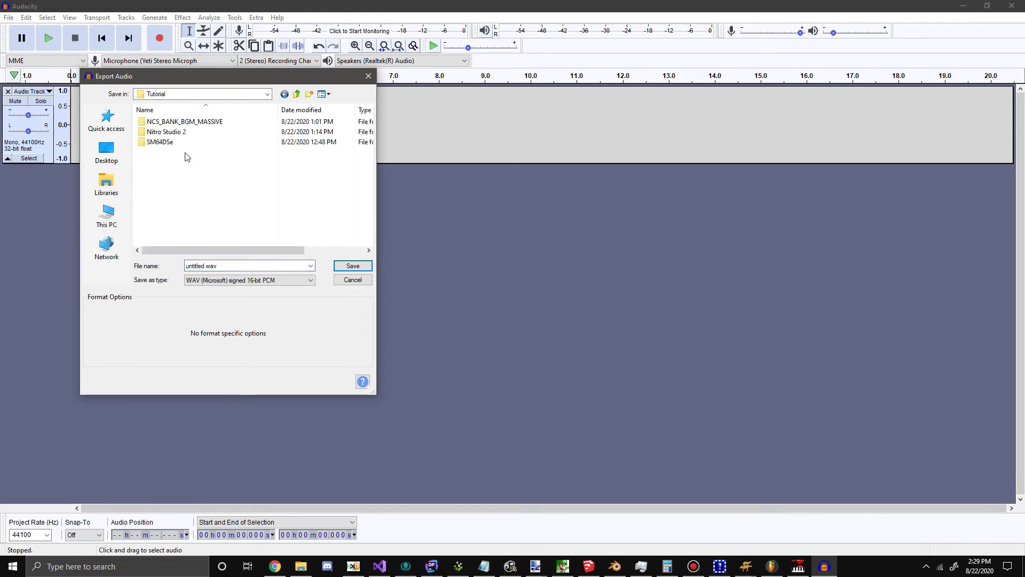
double_click(229, 264)
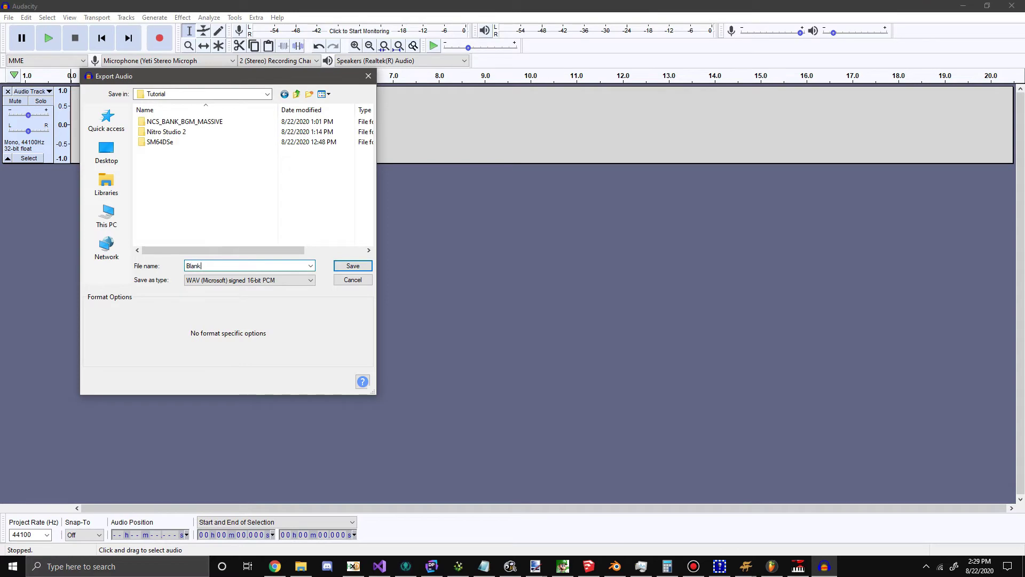
key("Return")
left_click(579, 392)
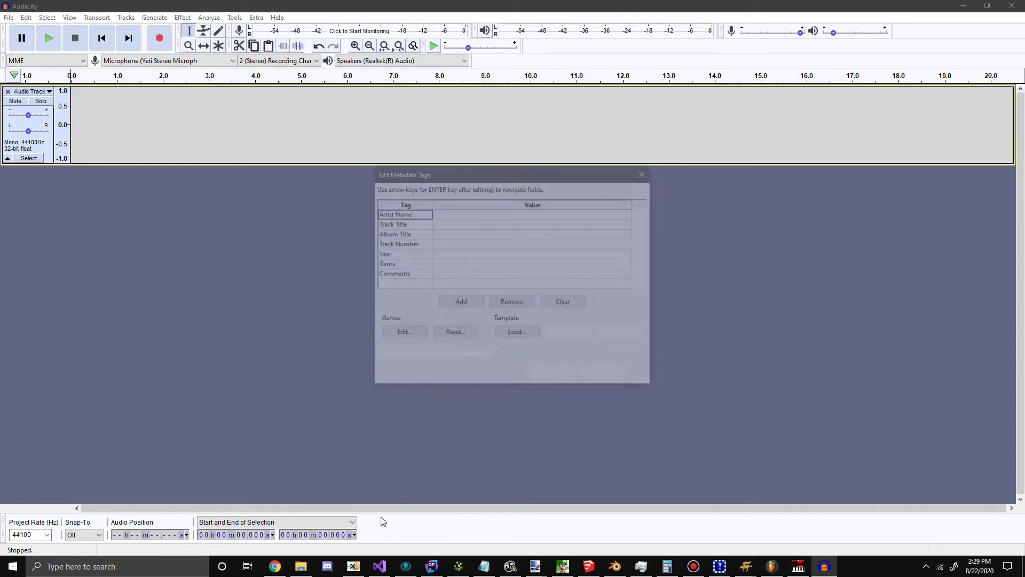
left_click(555, 379)
- Try to convert the exported Blank.wav with DSWavConv.exe in File Explorer's Tutorial folder, and return to Audacity
left_click(302, 567)
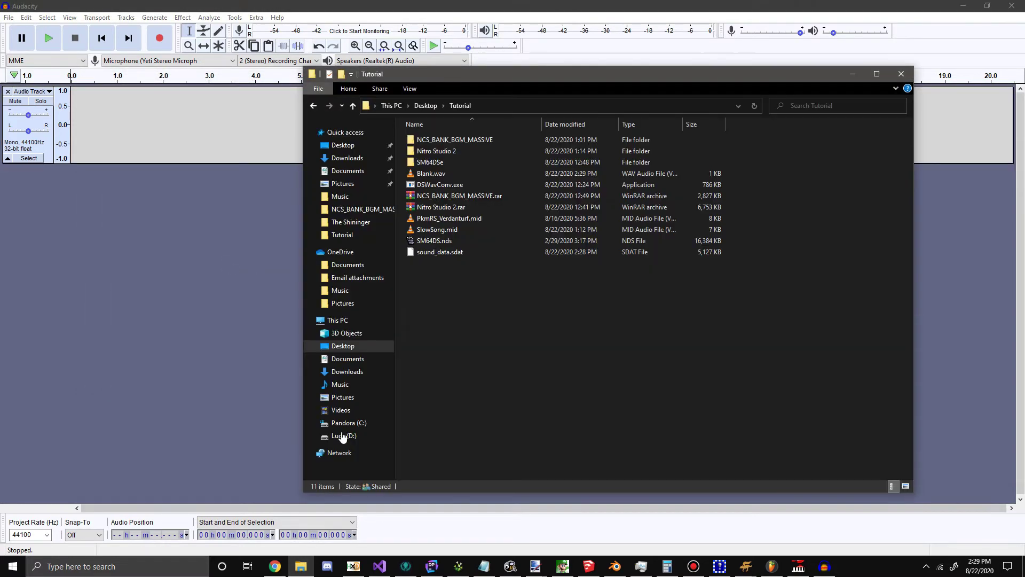
left_click(443, 173)
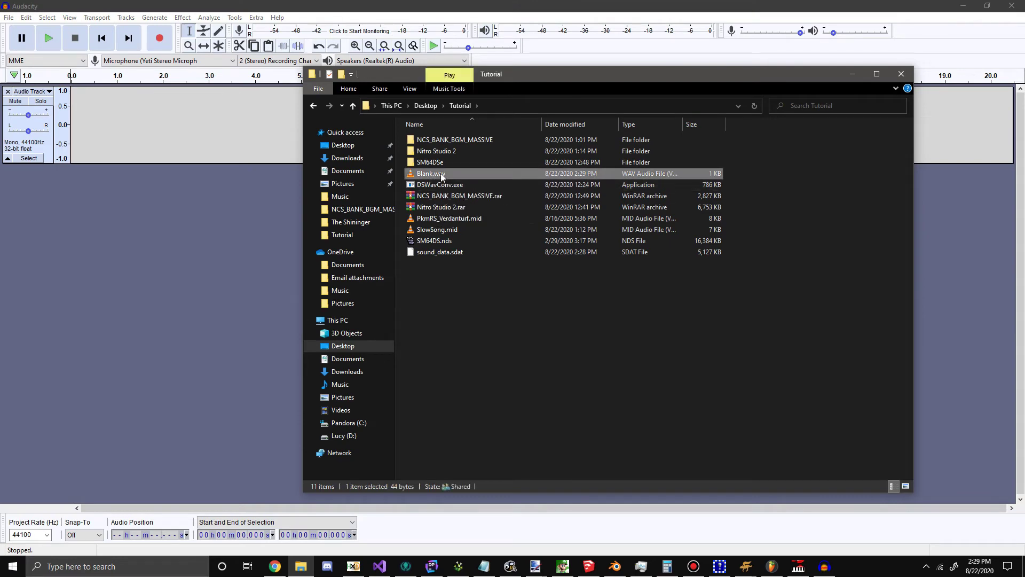
left_click_drag(460, 185, 459, 186)
left_click(77, 150)
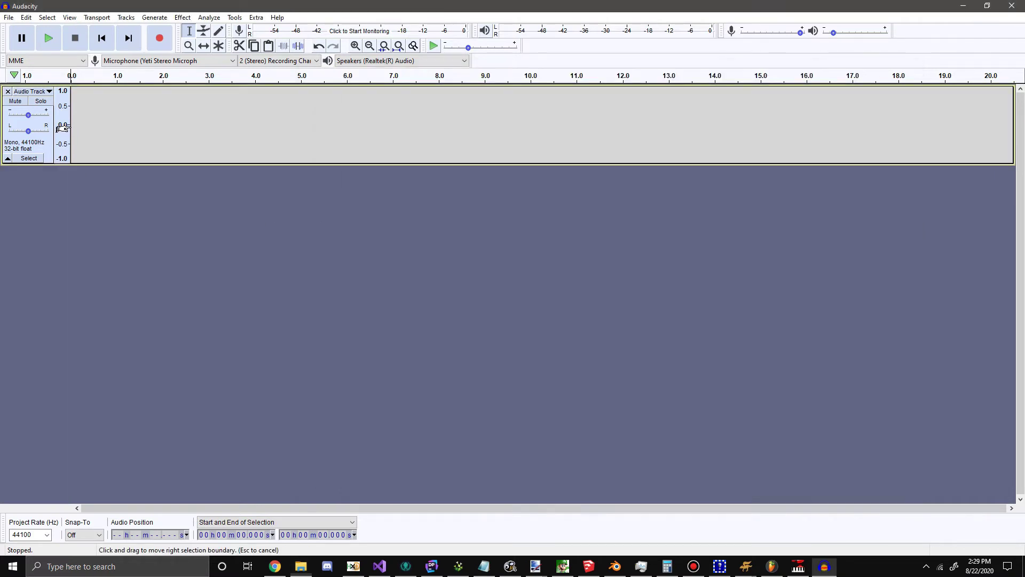
- Set the project rate to 8000 Hz
left_click(183, 18)
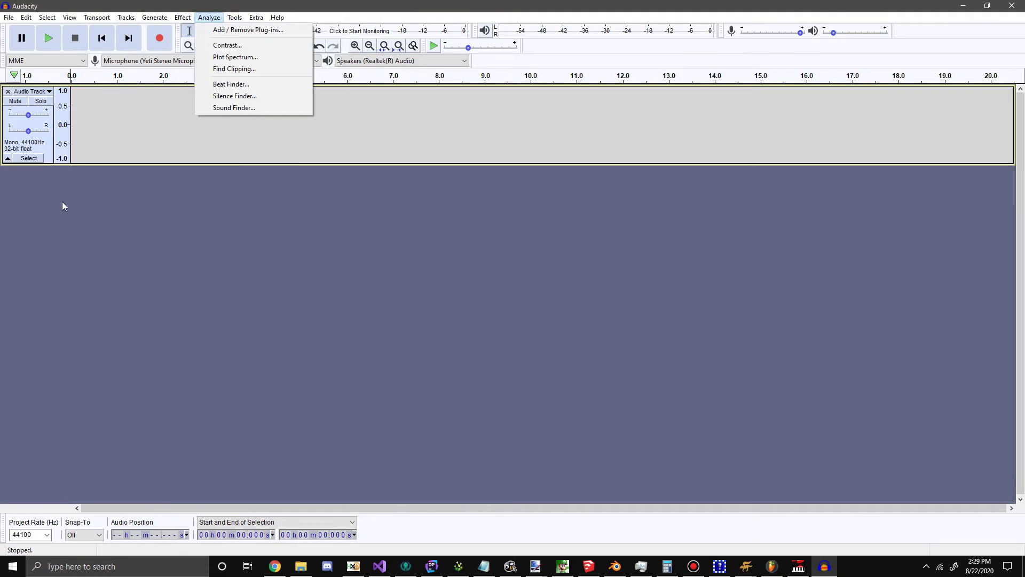
left_click(42, 534)
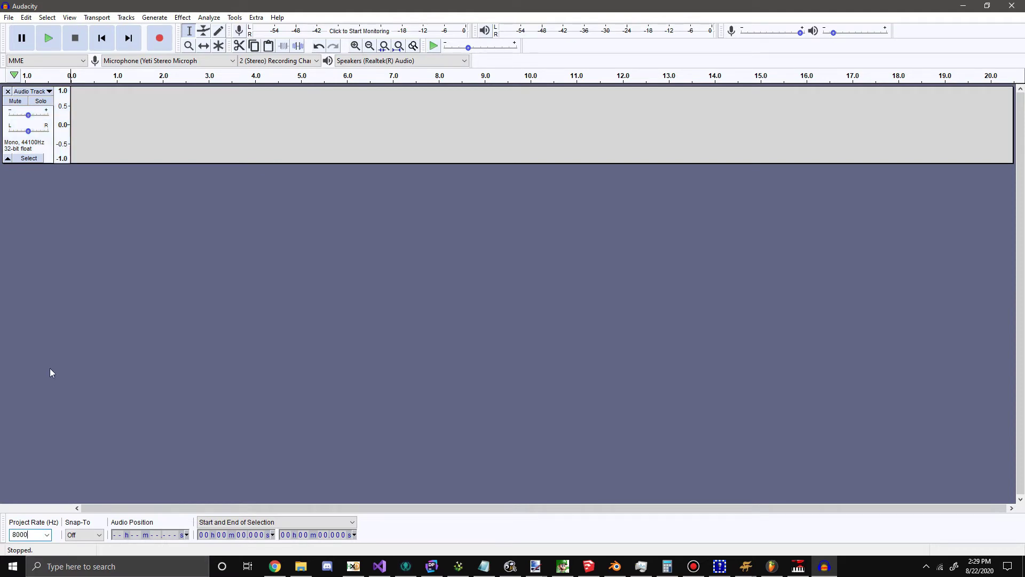
left_click(96, 123)
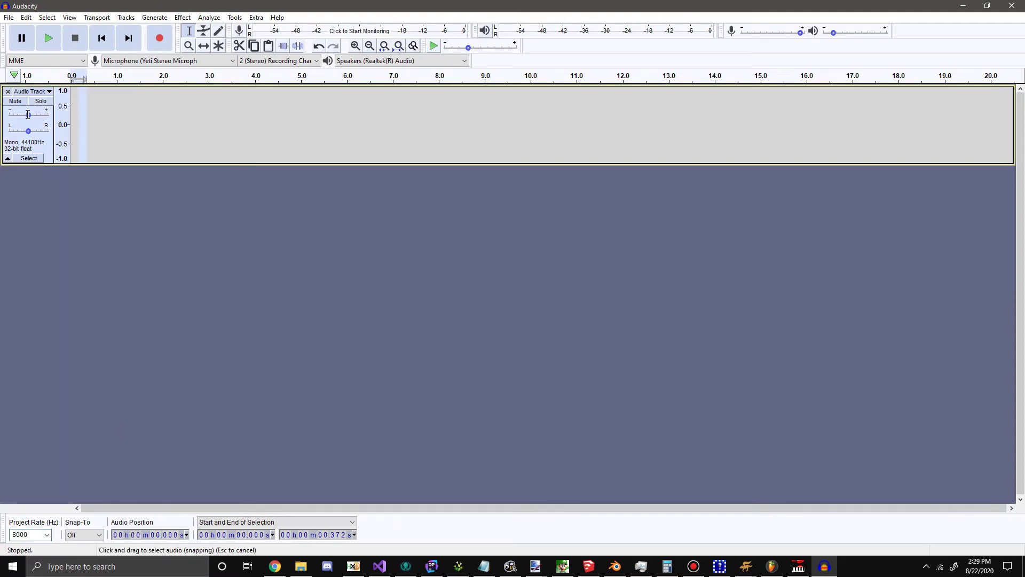
- Generate 10 seconds of silence at the start of the track and delete everything after about 0.84 seconds
left_click(72, 126)
left_click(235, 18)
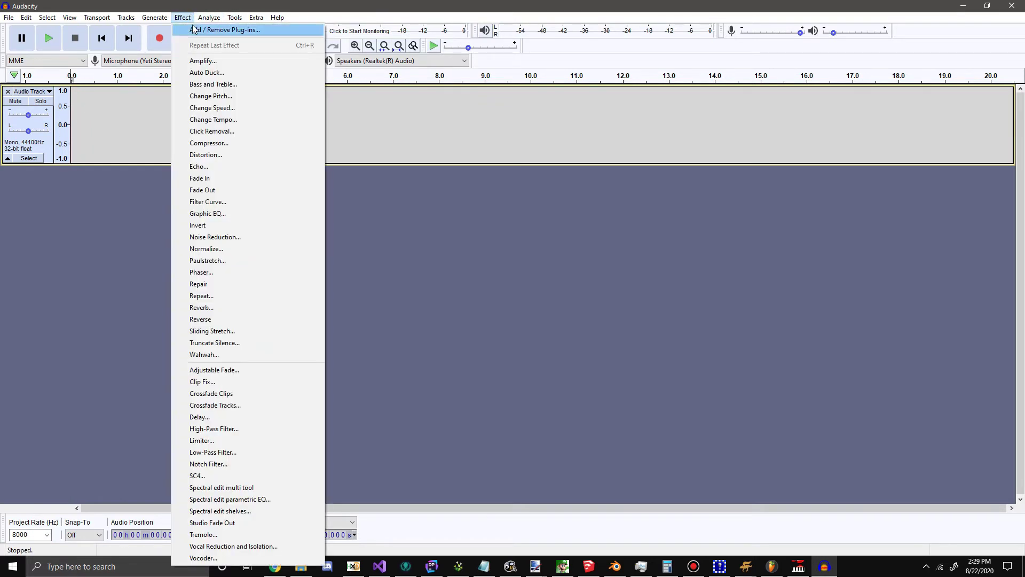
mouse_move(155, 18)
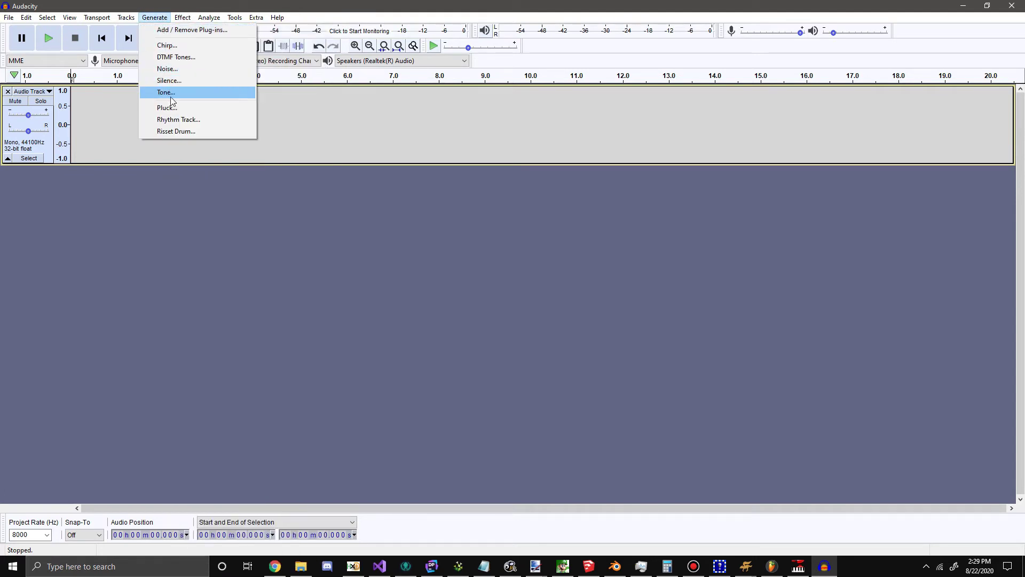
left_click(169, 80)
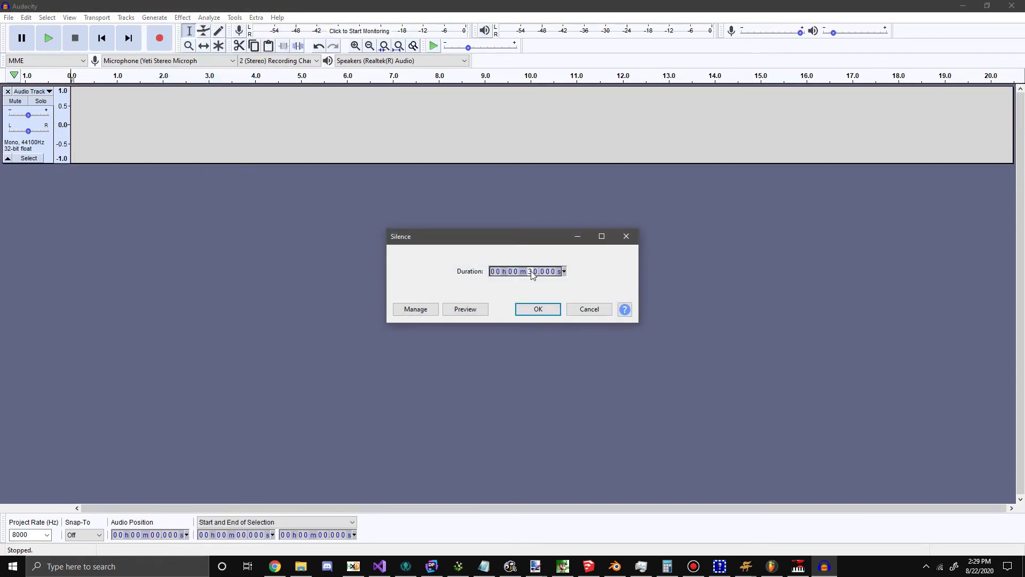
left_click(563, 271)
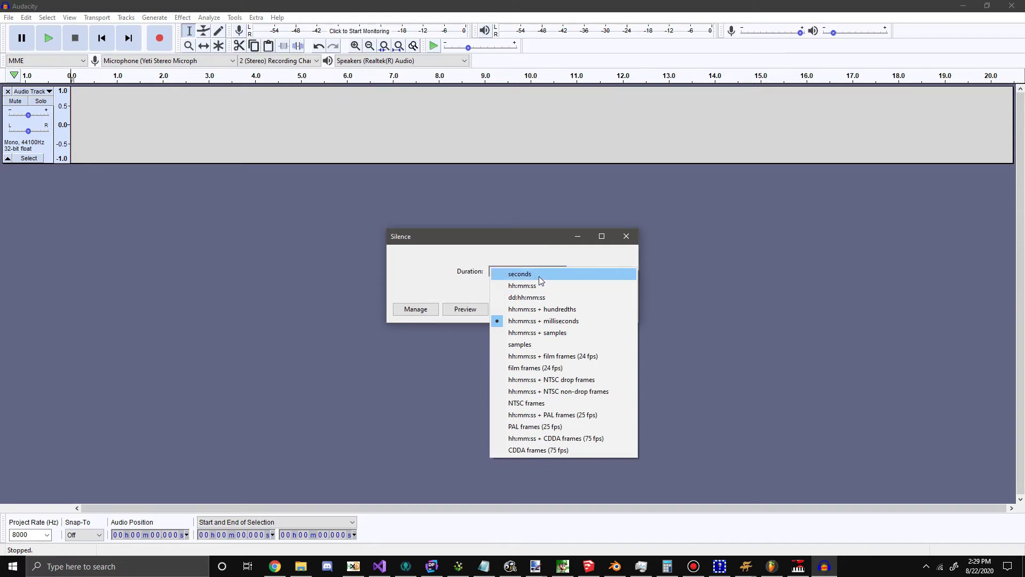
left_click(540, 276)
left_click(516, 273)
type("10 seconds")
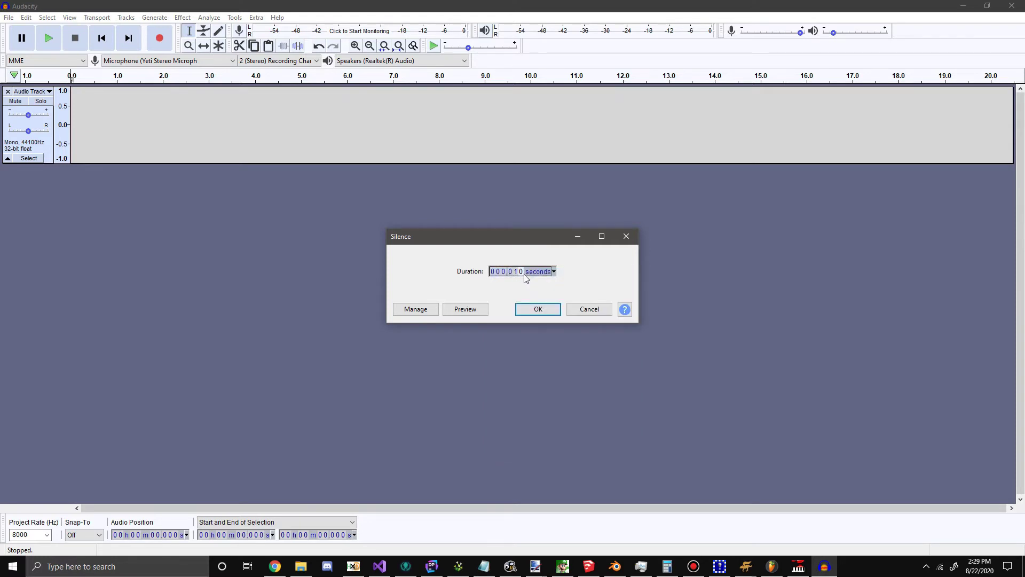
left_click(535, 309)
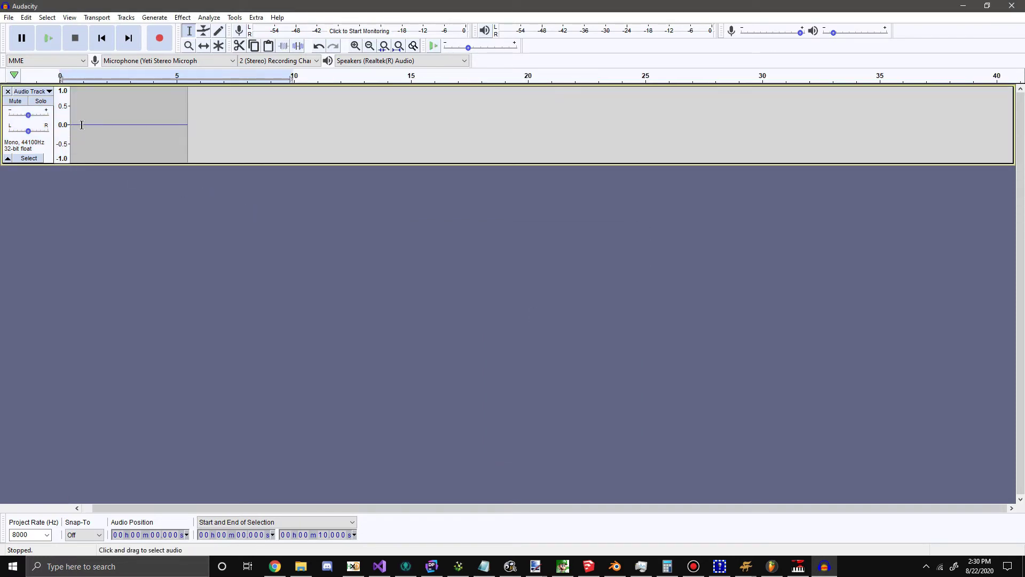
left_click_drag(79, 113, 296, 138)
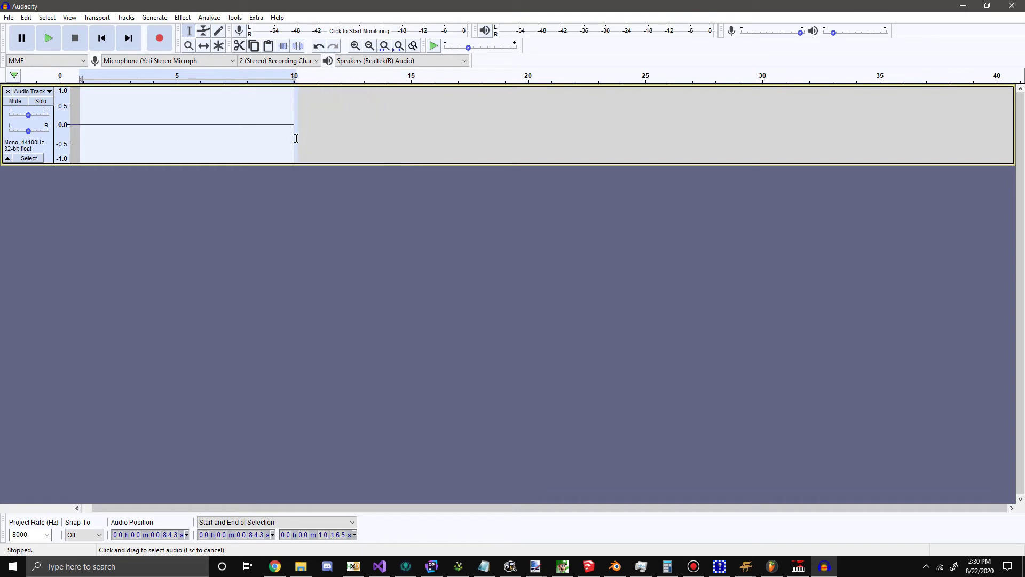
key("Left")
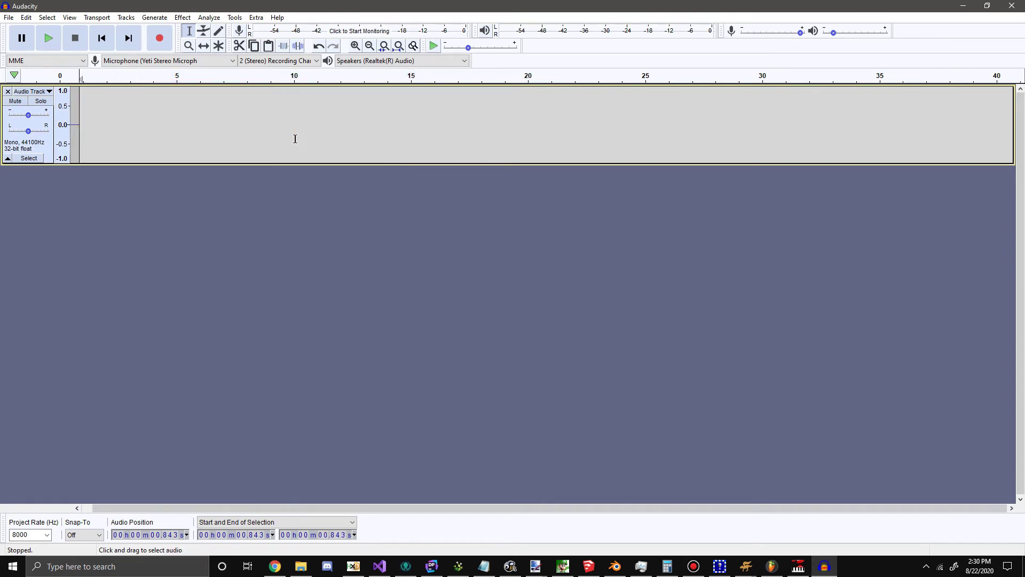
- Export the trimmed silence as WAV over the existing Blank.wav in the Tutorial folder, leaving the metadata tags empty
left_click(8, 18)
mouse_move(46, 96)
left_click(137, 108)
left_click(182, 153)
left_click(353, 265)
left_click(582, 283)
left_click(588, 387)
left_click(566, 376)
- Convert the re-exported Blank.wav to Blank.swav with DSWavConv.exe in File Explorer, and return to Audacity
left_click(300, 567)
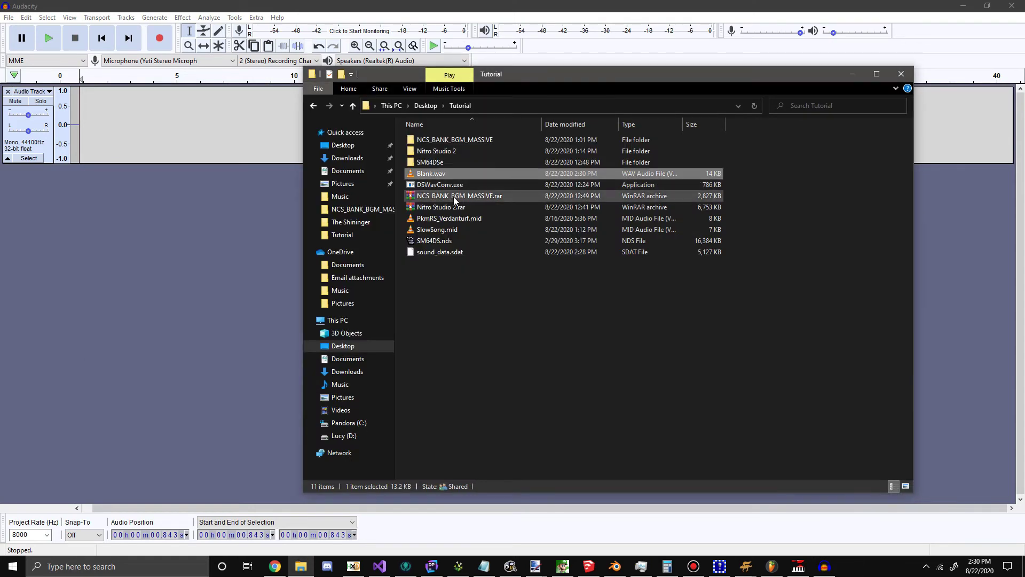
left_click(431, 175)
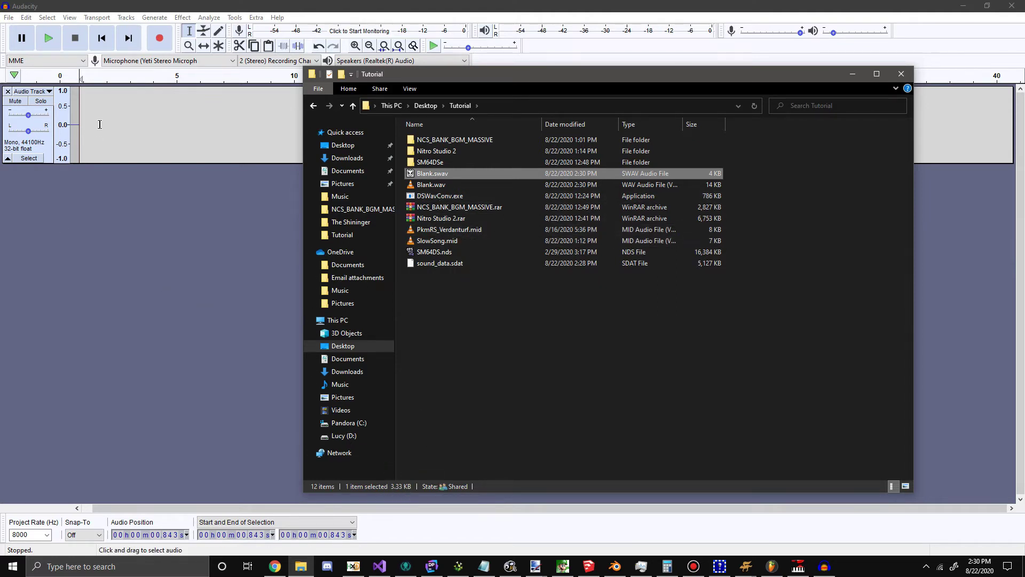
left_click(76, 210)
- Shorten the silent clip further by deleting everything after about 0.42 seconds
scroll(94, 123, "up", 10, "ctrl")
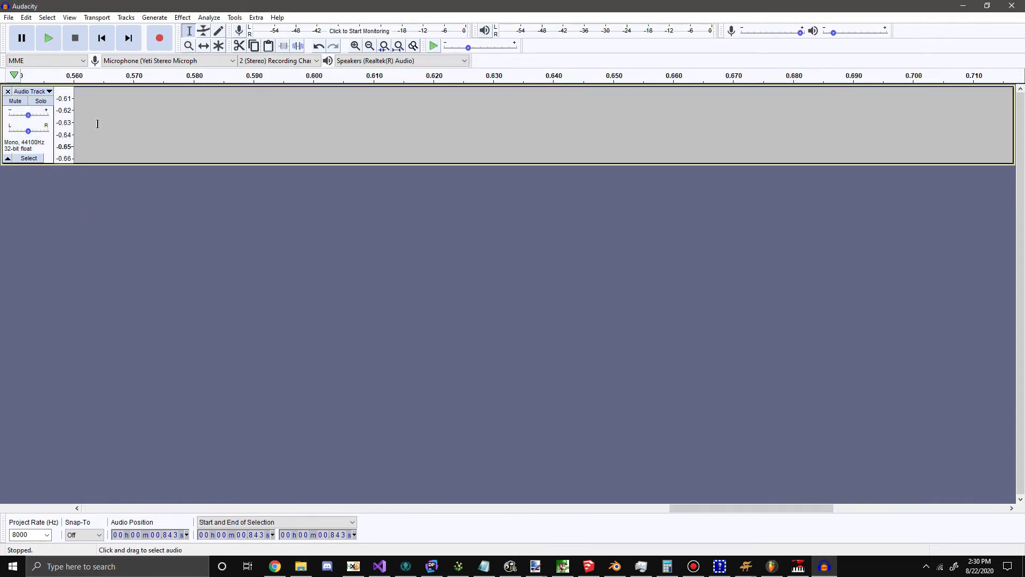
scroll(108, 137, "down", 5, "ctrl")
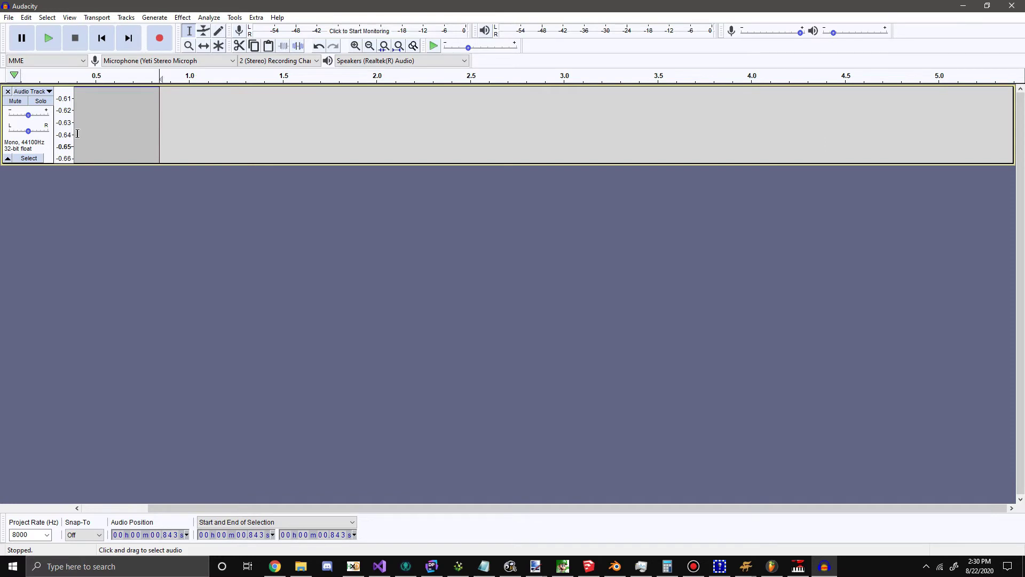
scroll(66, 130, "down", 5)
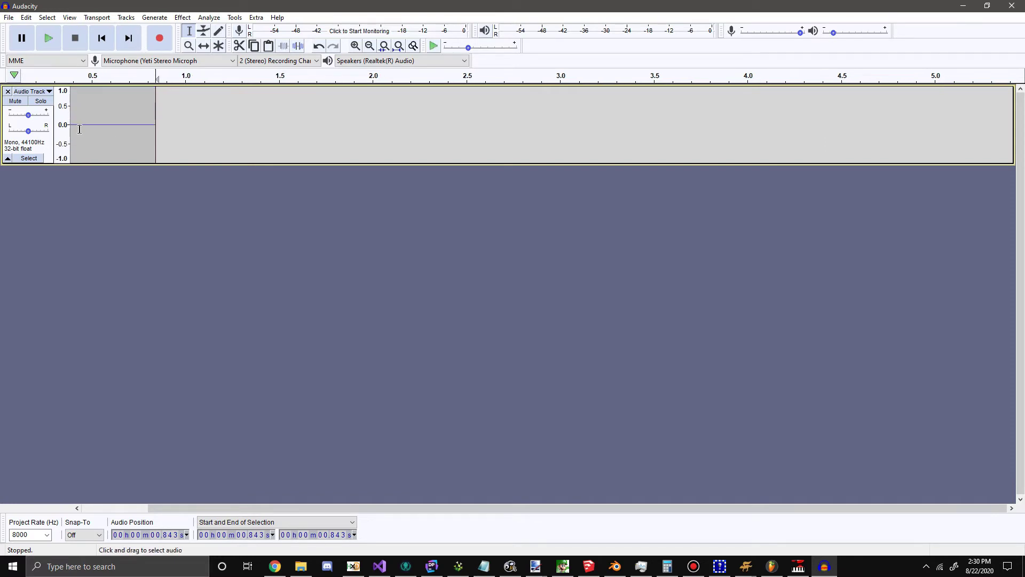
left_click_drag(160, 126, 78, 126)
key("Delete")
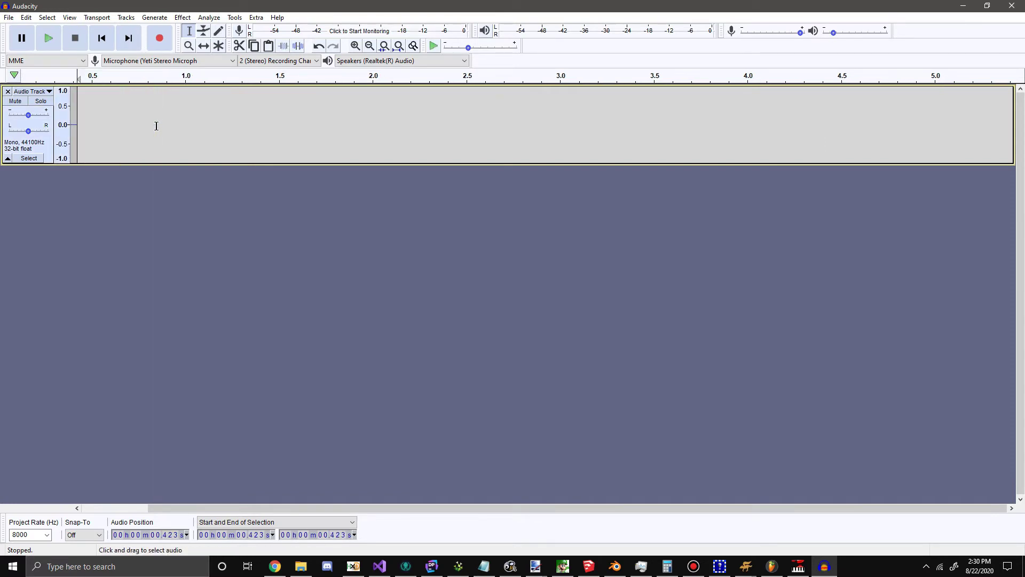
- Export the shortened silence as WAV over the existing Blank.wav in the Tutorial folder, leaving the metadata tags empty
left_click(8, 17)
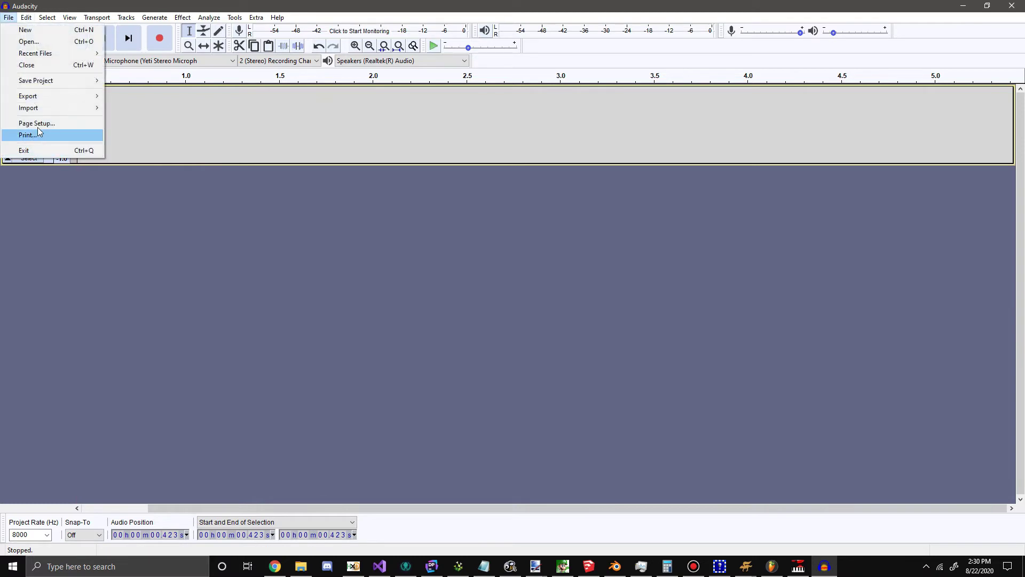
mouse_move(64, 96)
left_click(131, 106)
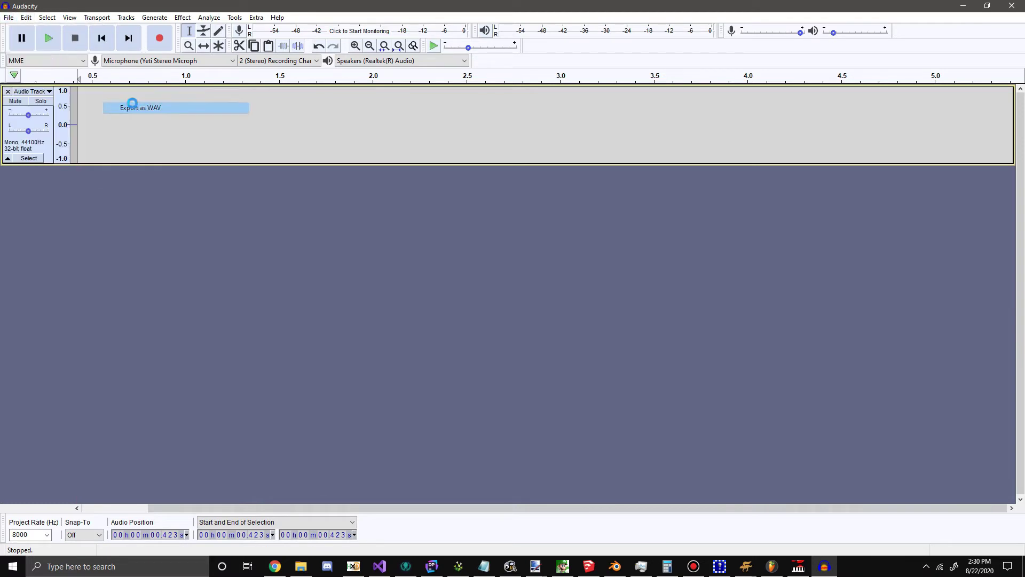
double_click(170, 154)
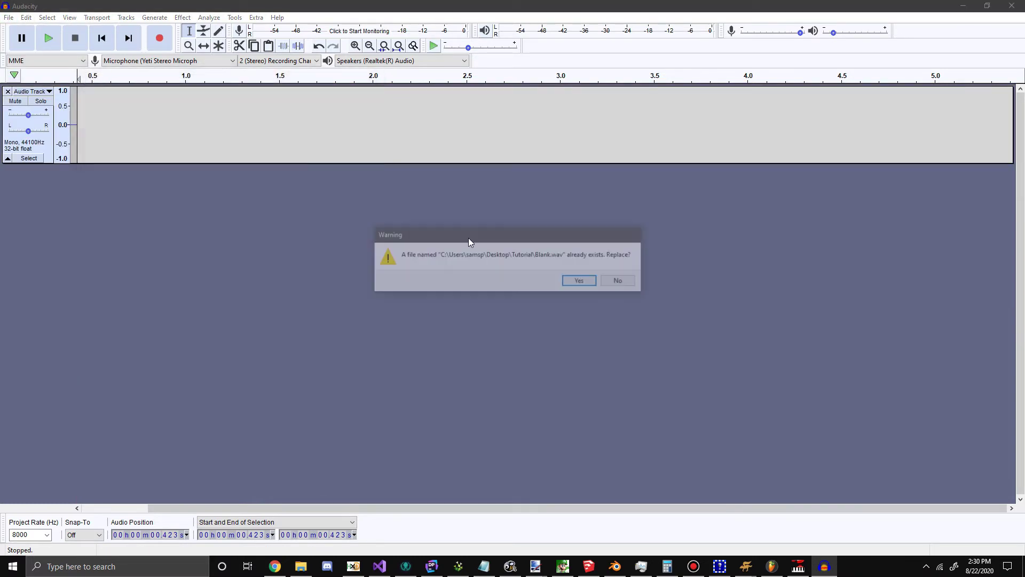
left_click(577, 286)
left_click(577, 385)
left_click(554, 371)
- Switch to File Explorer and convert the new Blank.wav to Blank.swav with DSWavConv.exe
left_click(301, 566)
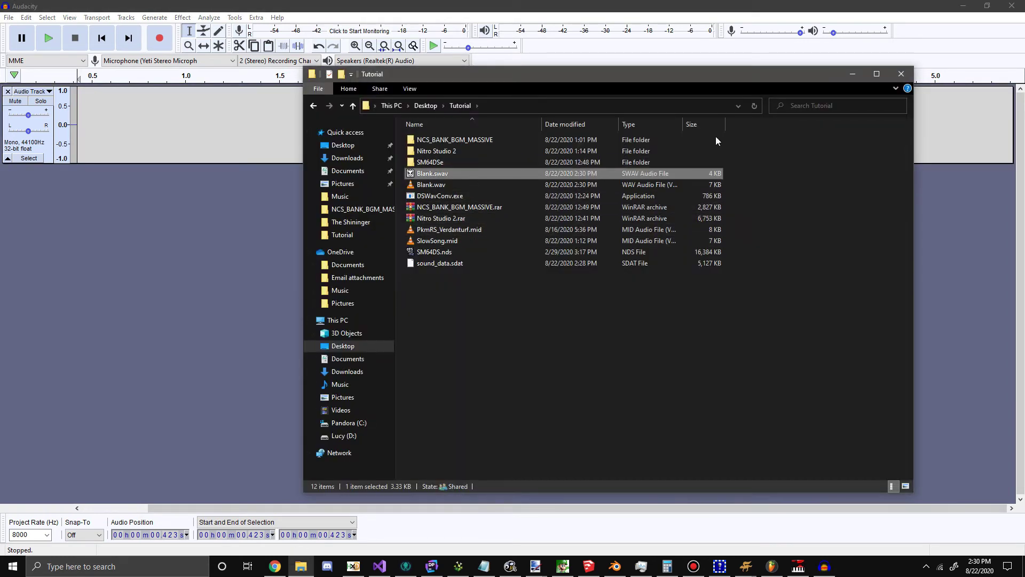
left_click_drag(466, 187, 457, 194)
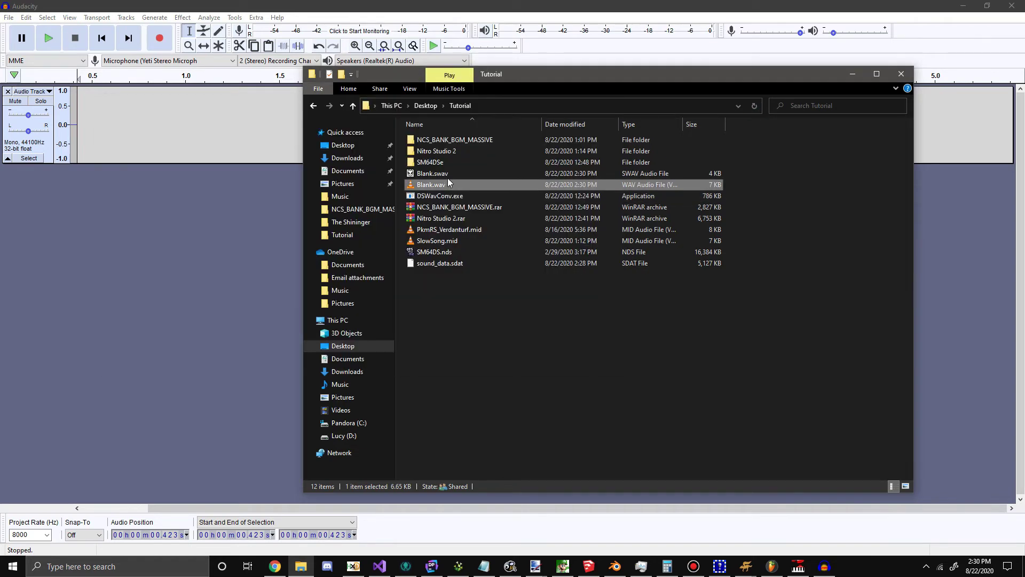
left_click(694, 173)
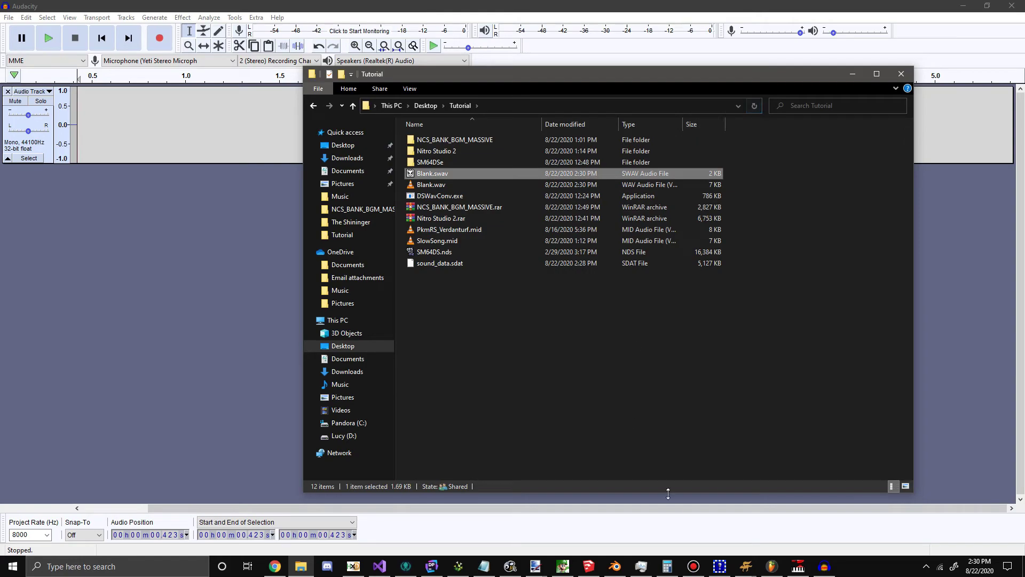
- Switch to the Wave Archive Editor for NCS_WAVE_BGM_SLOW_SONG and replace Wave 4 with Blank.swav
mouse_move(746, 566)
mouse_move(768, 537)
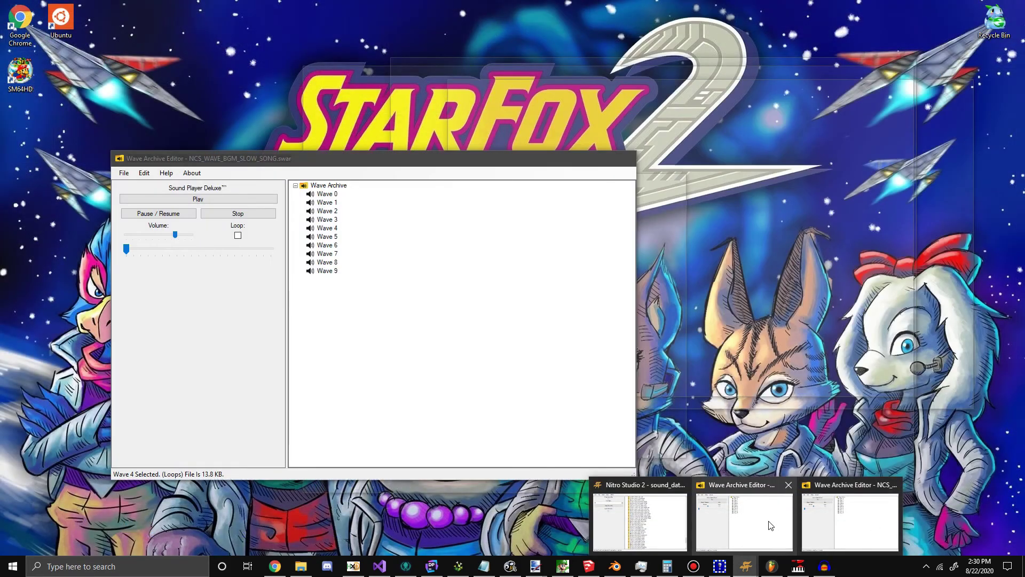
left_click(770, 526)
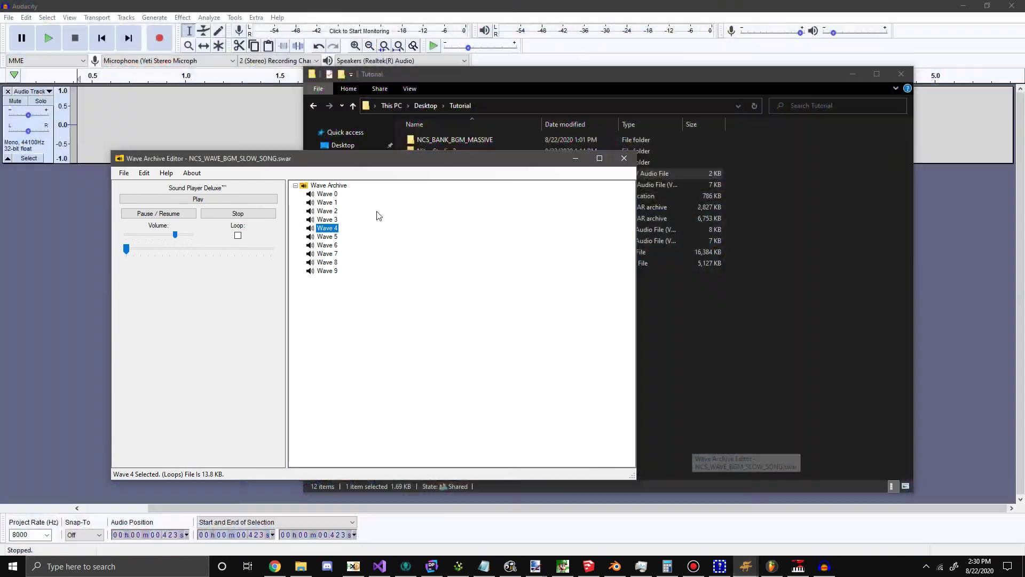
right_click(332, 234)
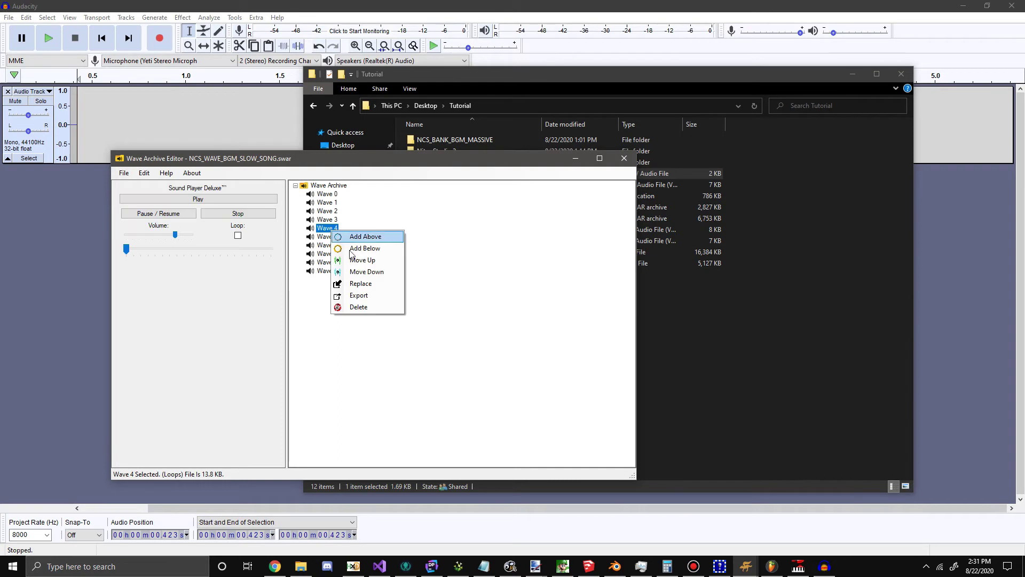
left_click(379, 284)
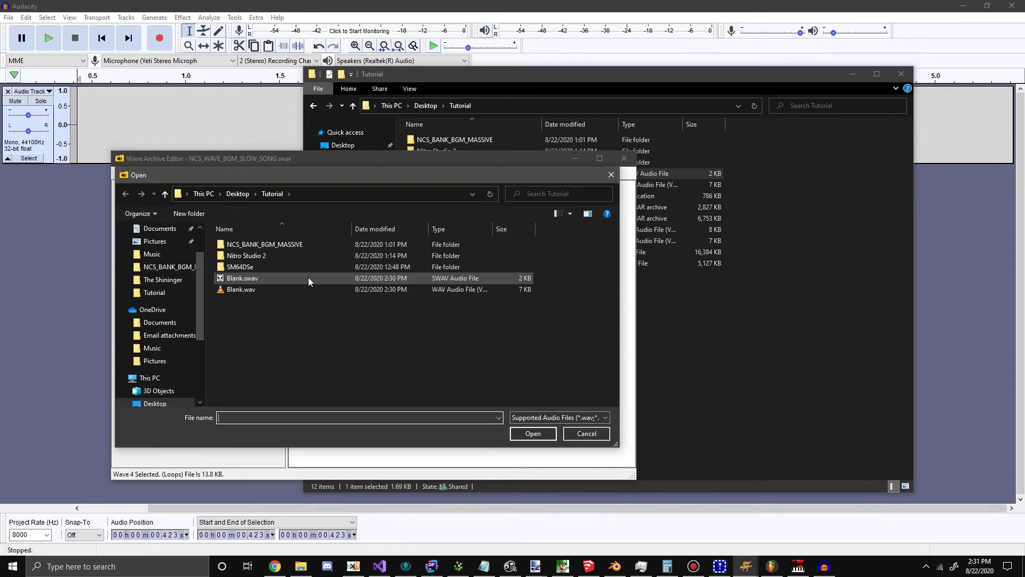
double_click(309, 277)
- Play back the replaced Wave 4 in the SLOW_SONG archive, and stop the playback
left_click(326, 223)
left_click(330, 229)
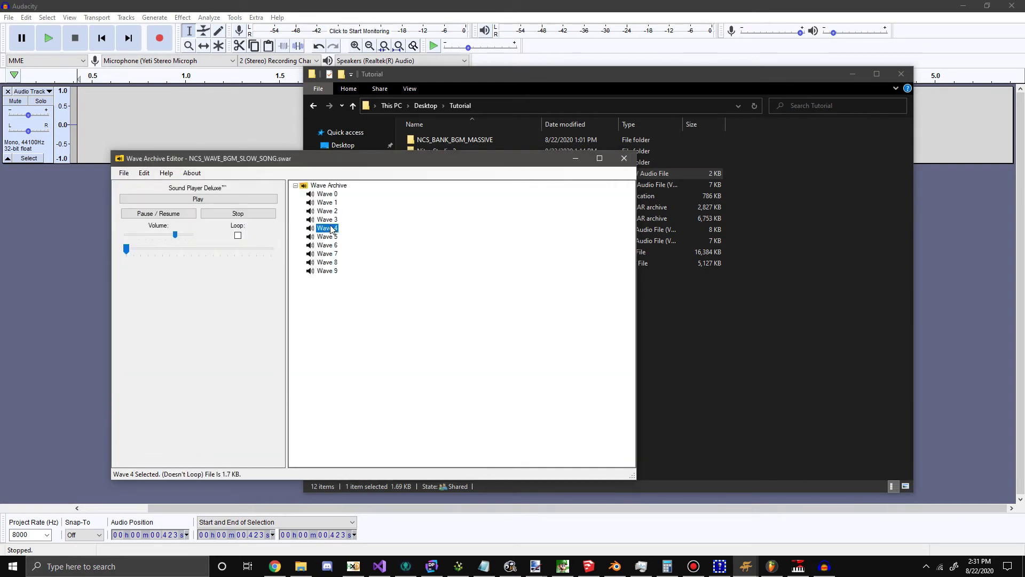
left_click(198, 199)
left_click(238, 213)
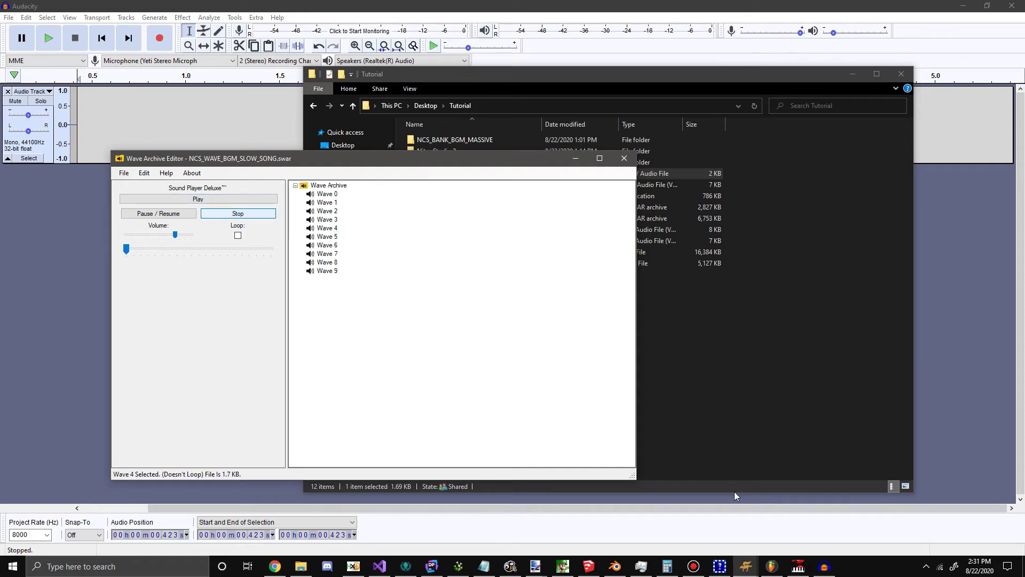
- Play back Wave 4 in the NCS_WAVE_BGM_RESIDENT archive to compare it, and stop the playback
mouse_move(746, 566)
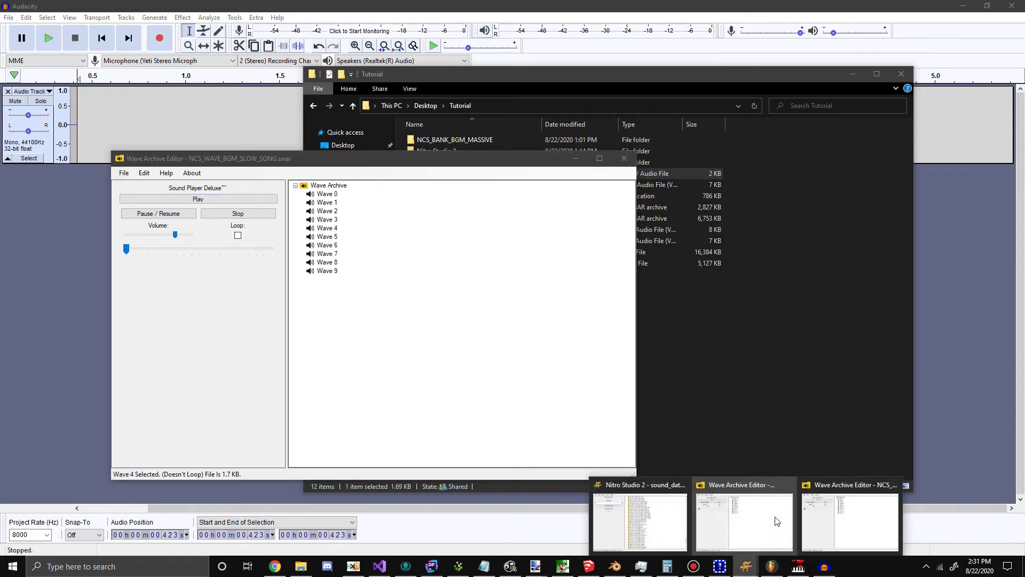
left_click(857, 518)
double_click(668, 161)
left_click(650, 160)
left_click(588, 144)
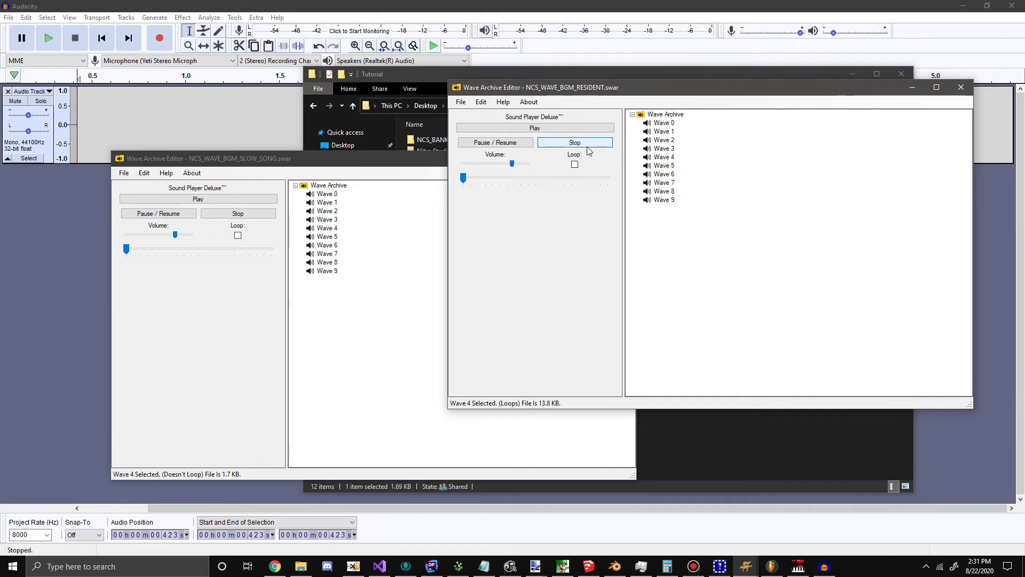
- Close the SLOW_SONG and RESIDENT wave archive editors
left_click(123, 172)
key("Escape")
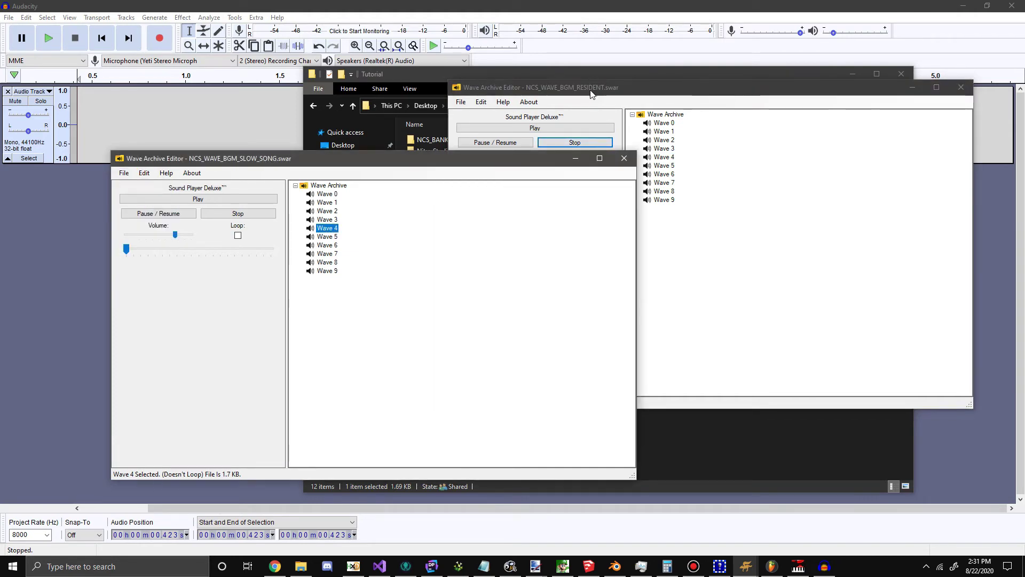
left_click(494, 149)
left_click_drag(502, 87, 466, 103)
left_click_drag(386, 154, 382, 158)
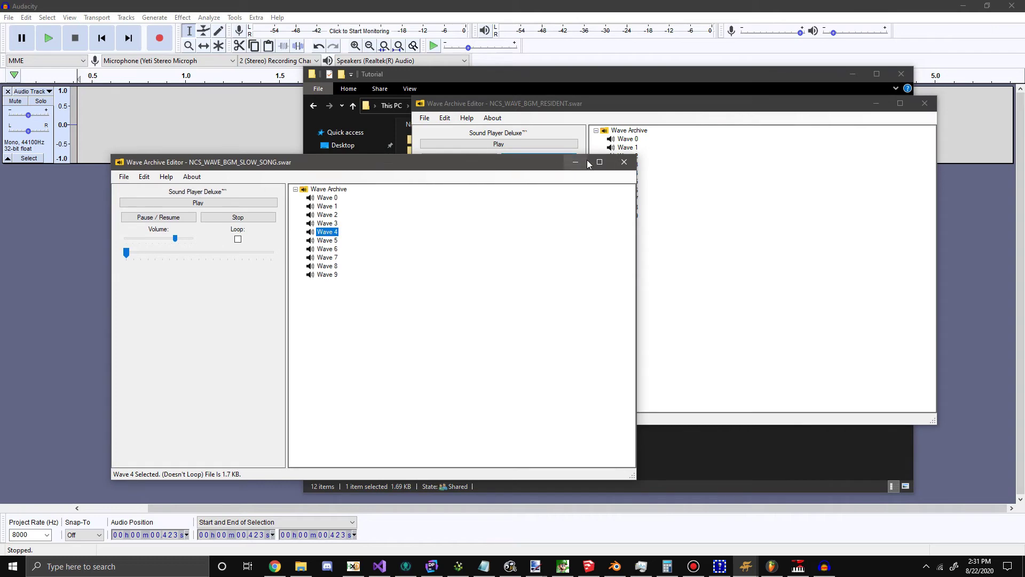
left_click(624, 162)
left_click(927, 105)
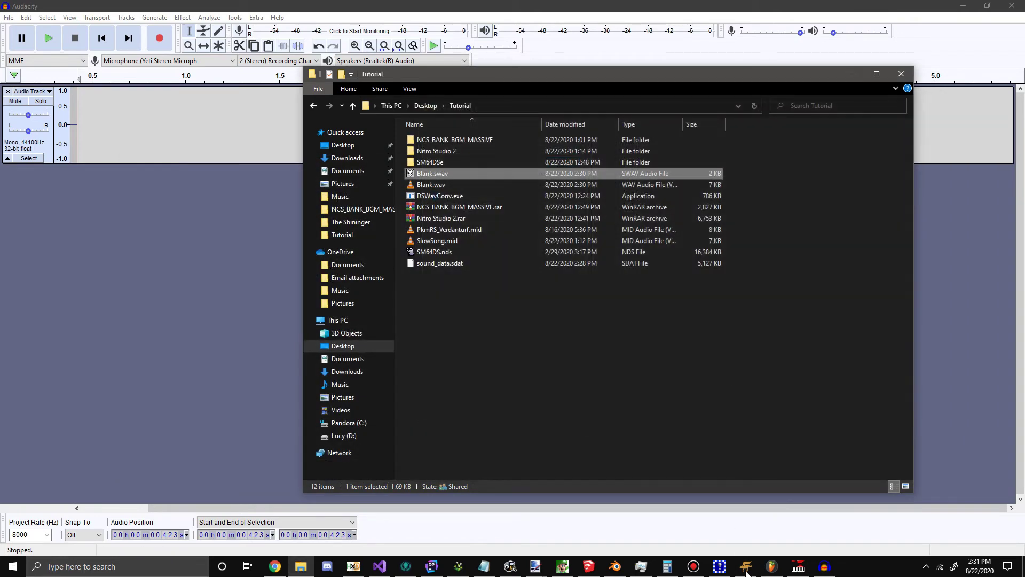
- In Nitro Studio 2, assign [49] NCS_WAVE_BGM_RESIDENT as Wave Archive 1 of the NCS_BANK_BGM_SLOW_SONG bank
left_click(746, 566)
scroll(650, 233, "down", 9)
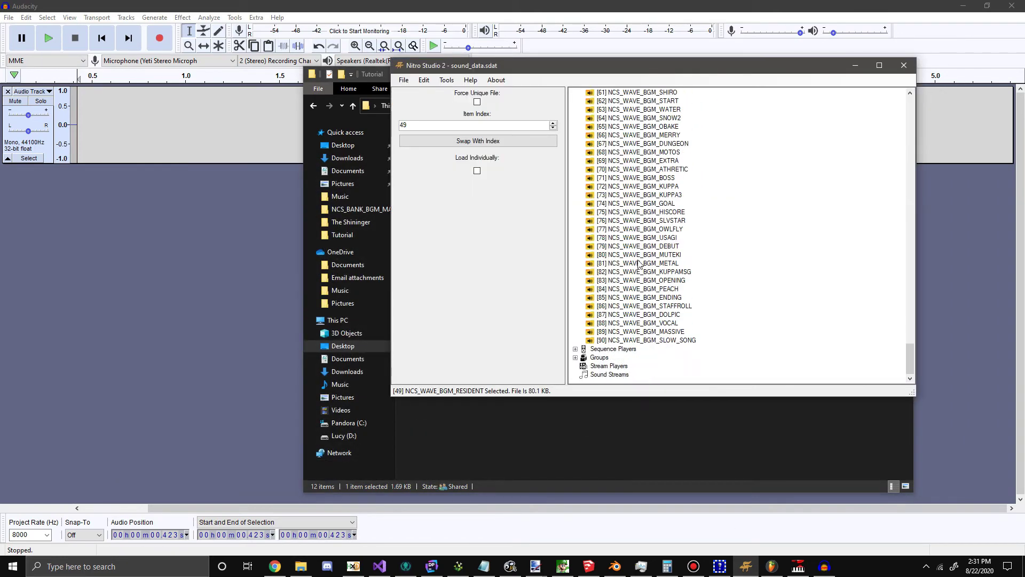
scroll(587, 245, "up", 20)
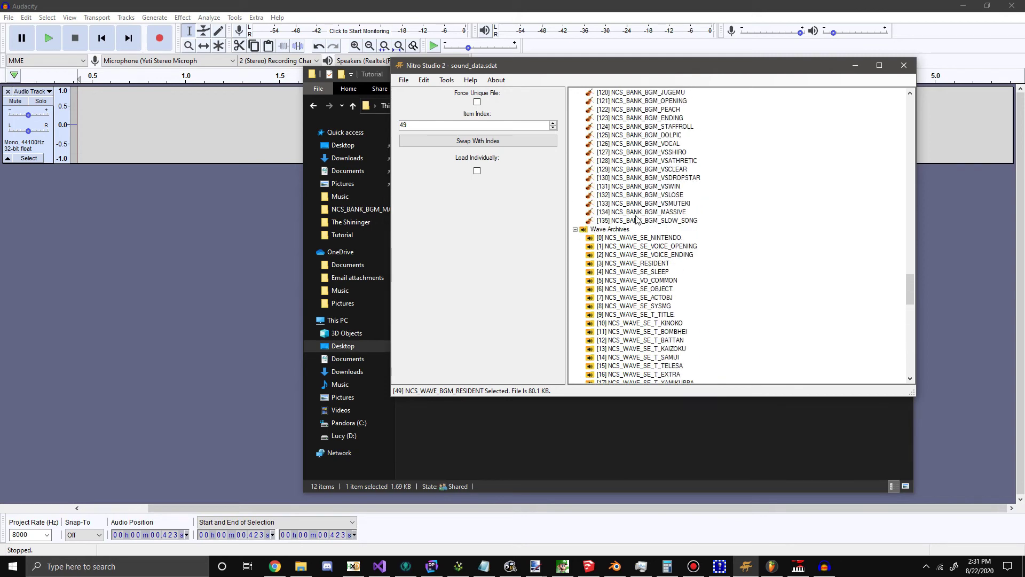
left_click(660, 220)
left_click(502, 201)
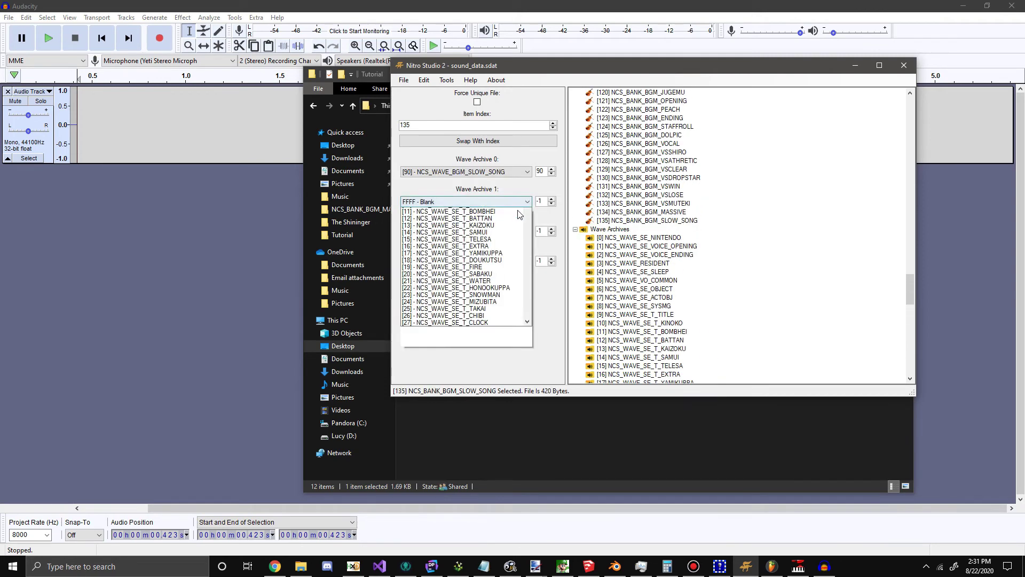
scroll(530, 284, "down", 10)
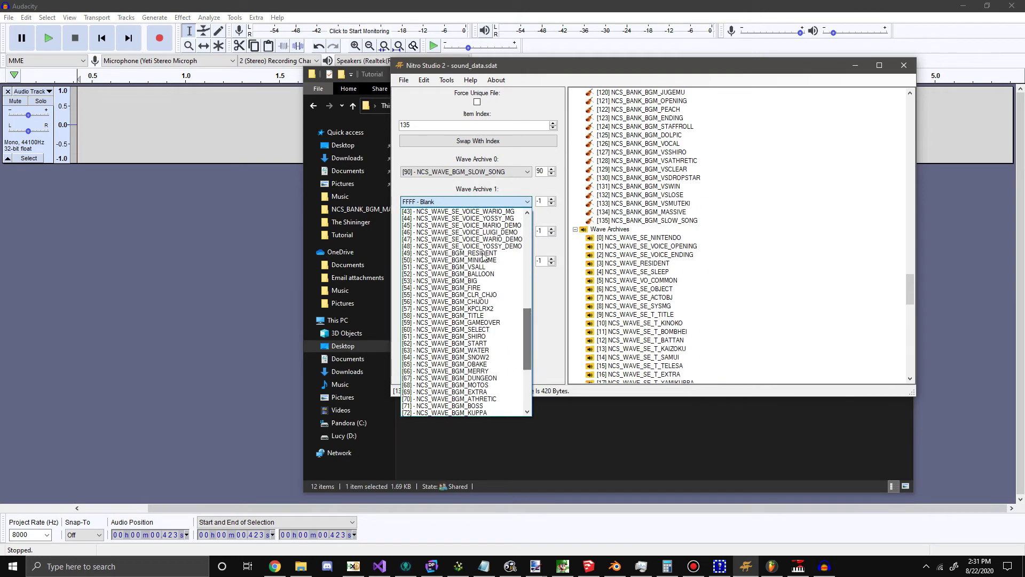
left_click(465, 258)
- Open the NCS_BANK_BGM_SLOW_SONG bank and widen the regions table of instrument [1] to show the Wave Archive Id column
left_click(654, 221)
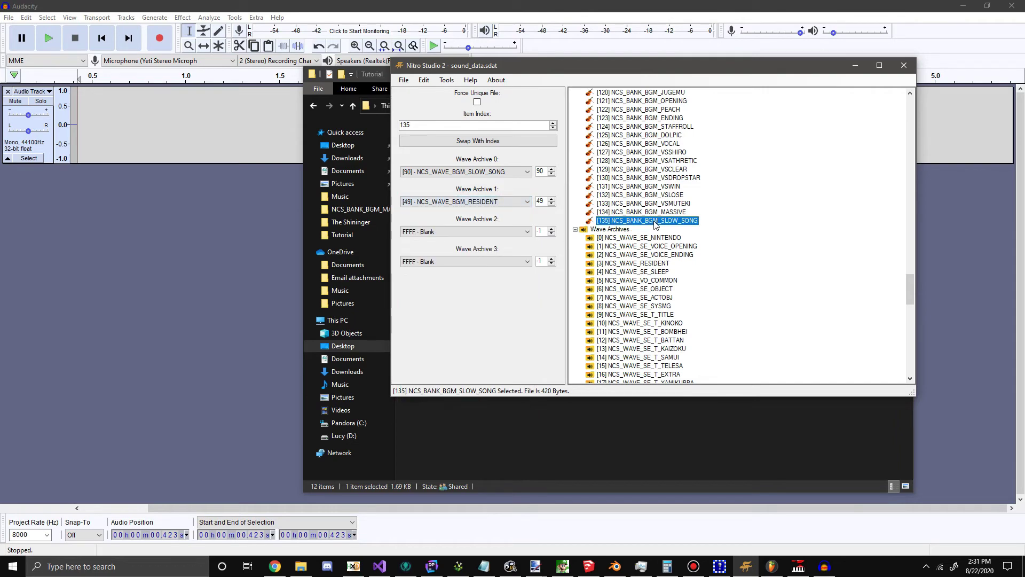
double_click(642, 223)
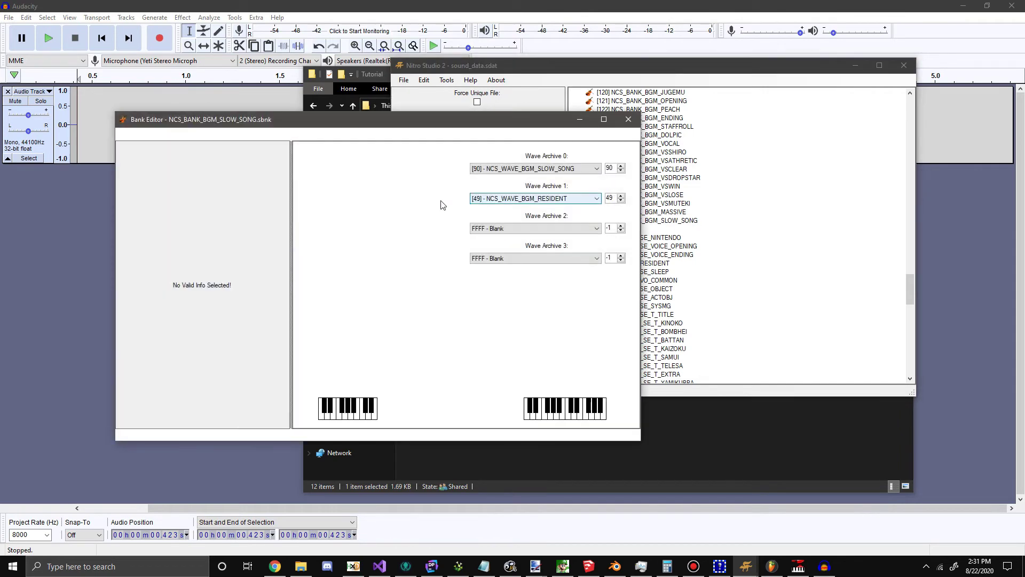
left_click(355, 156)
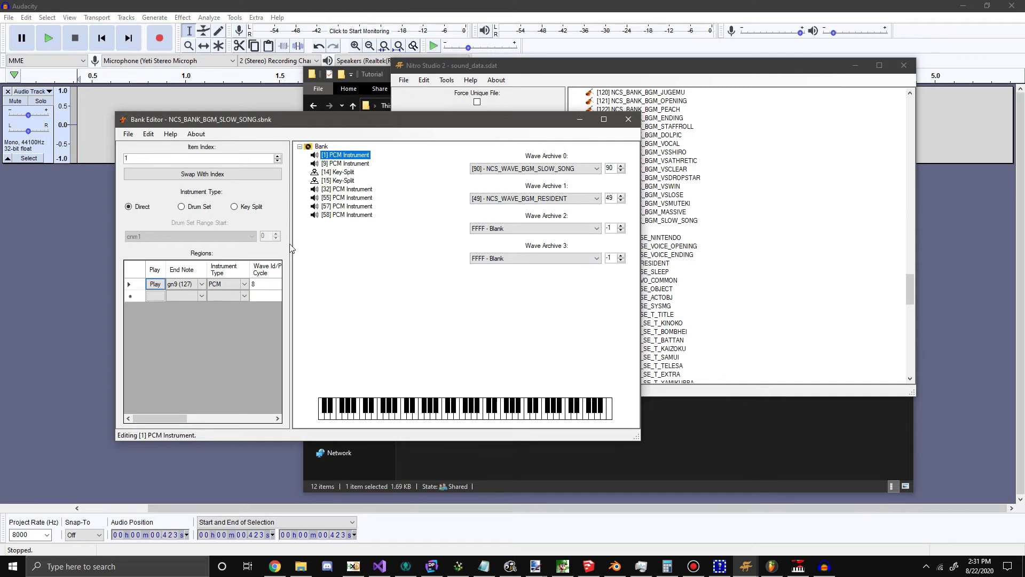
left_click_drag(292, 248, 335, 244)
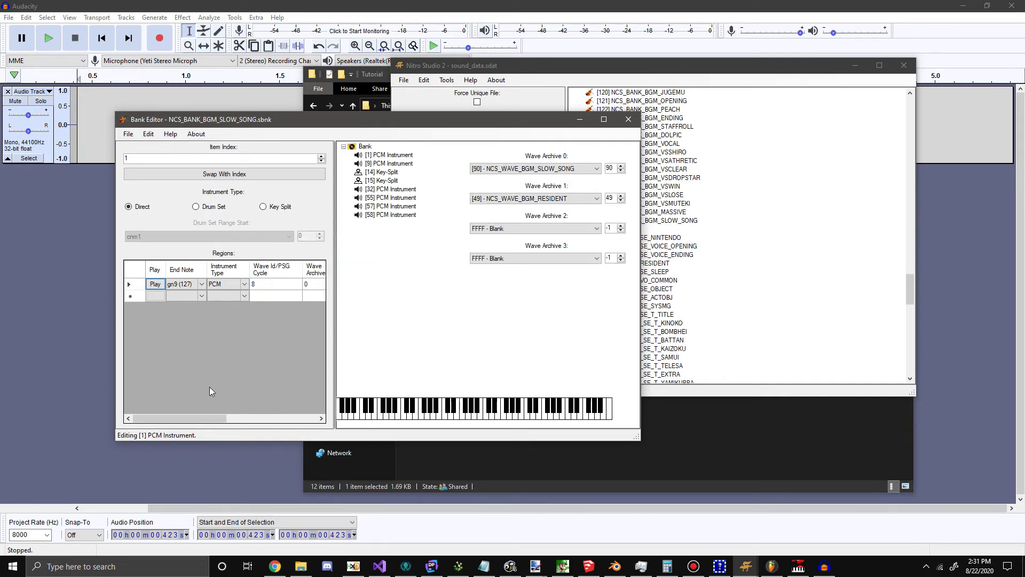
left_click_drag(202, 418, 218, 419)
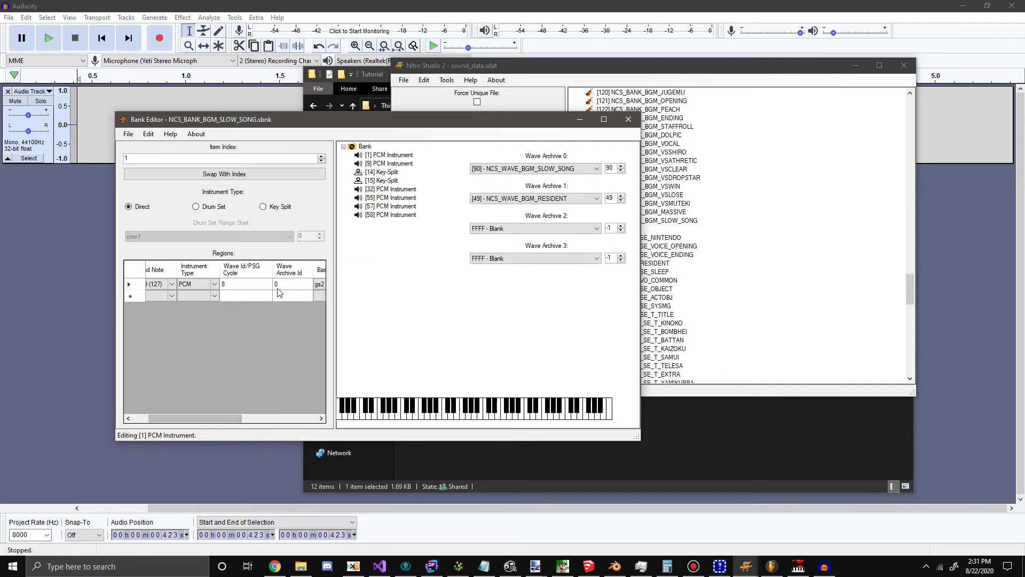
- Set the Wave Archive Id to 1 for the region using wave 4 in the [15] Key-Split instrument
left_click(377, 163)
key("Down")
key("Down")
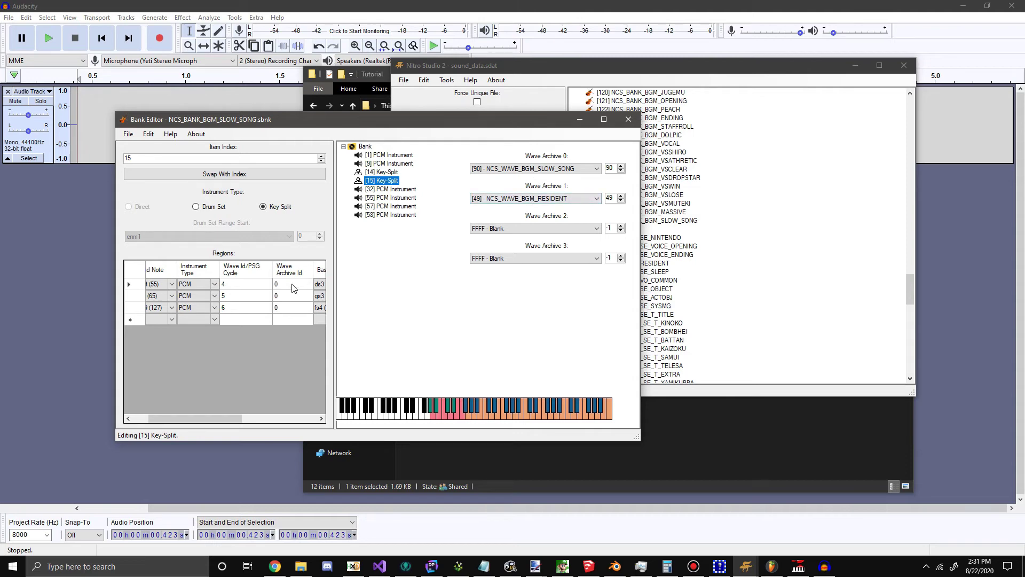
left_click(376, 183)
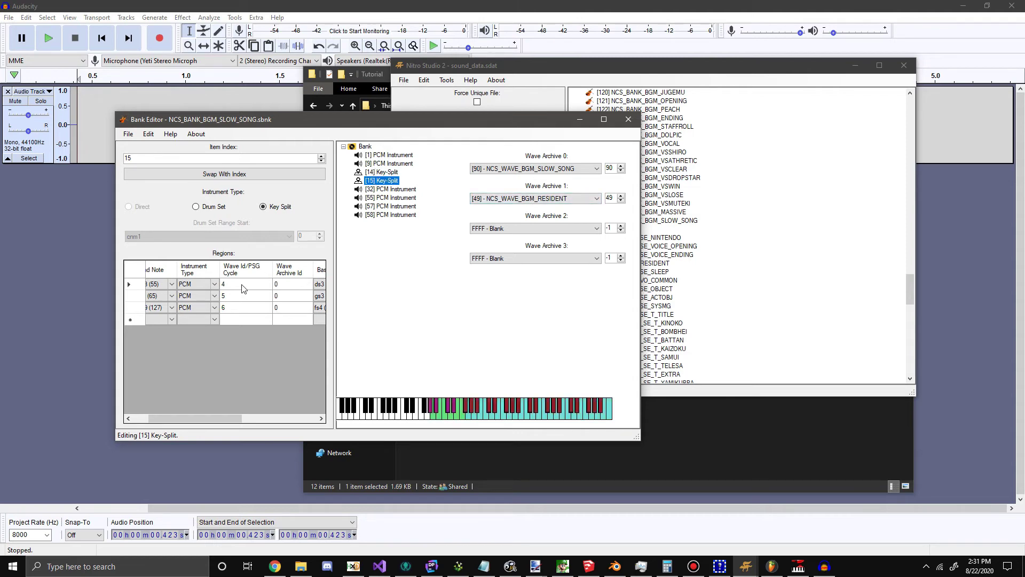
left_click(278, 287)
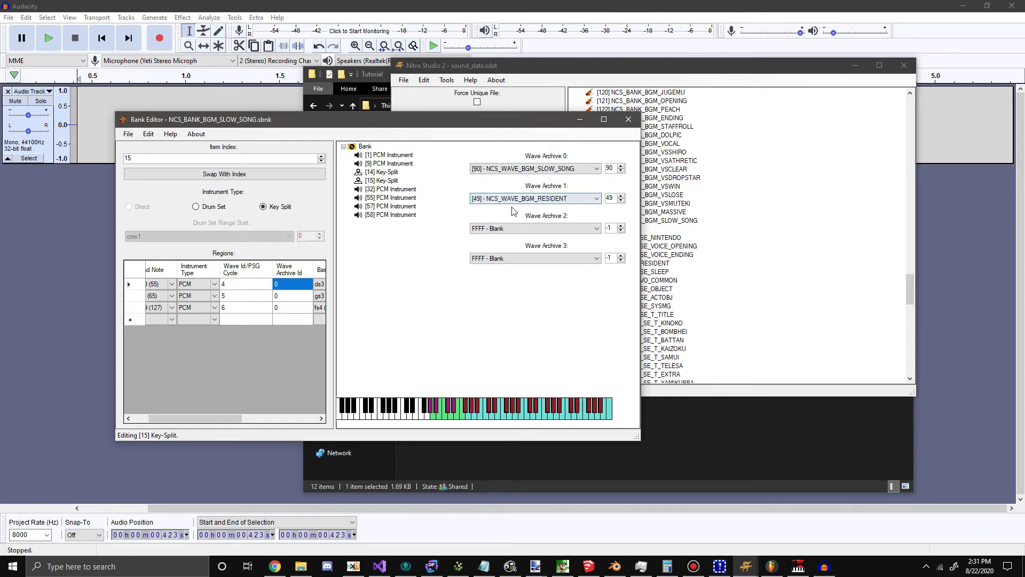
type("1")
left_click(260, 289)
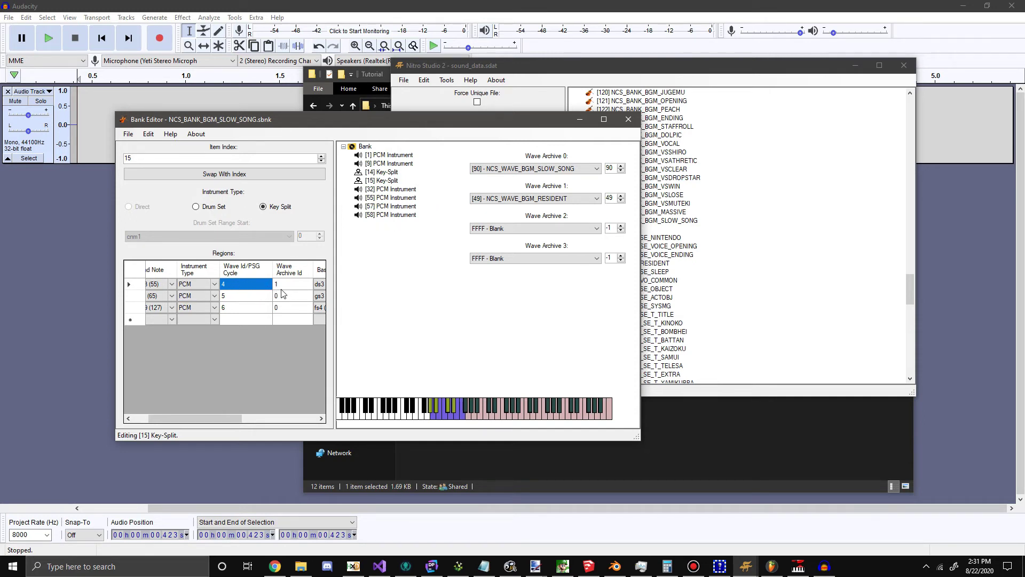
- Check the wave and wave archive IDs of the [15] Key-Split and of PCM instruments [32], [55], [57] and [58]
left_click(383, 190)
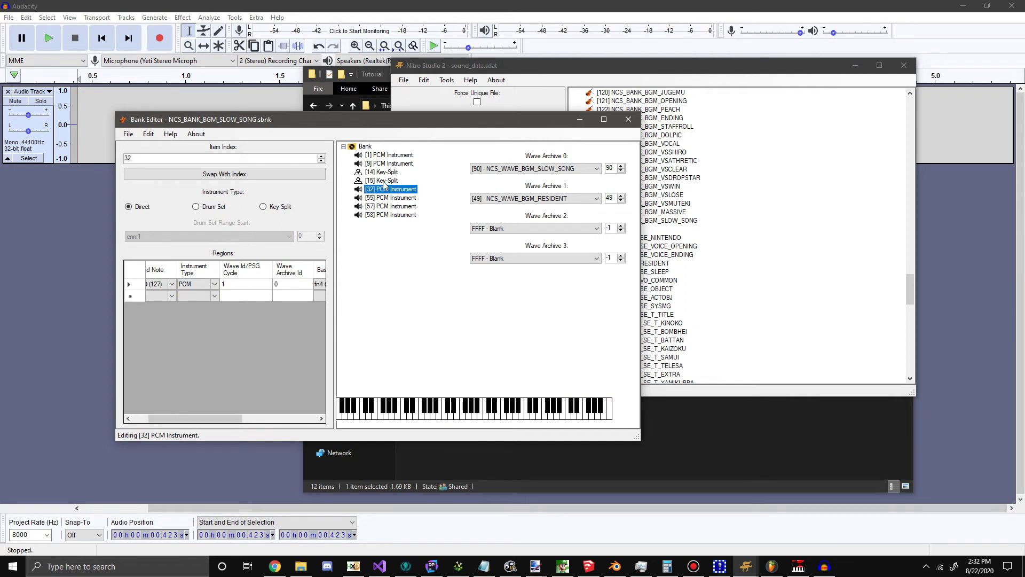
left_click(384, 182)
left_click(387, 189)
left_click(392, 197)
left_click(394, 206)
left_click(395, 214)
- Save the NCS_BANK_BGM_SLOW_SONG bank and close its editor
left_click(128, 134)
left_click(155, 170)
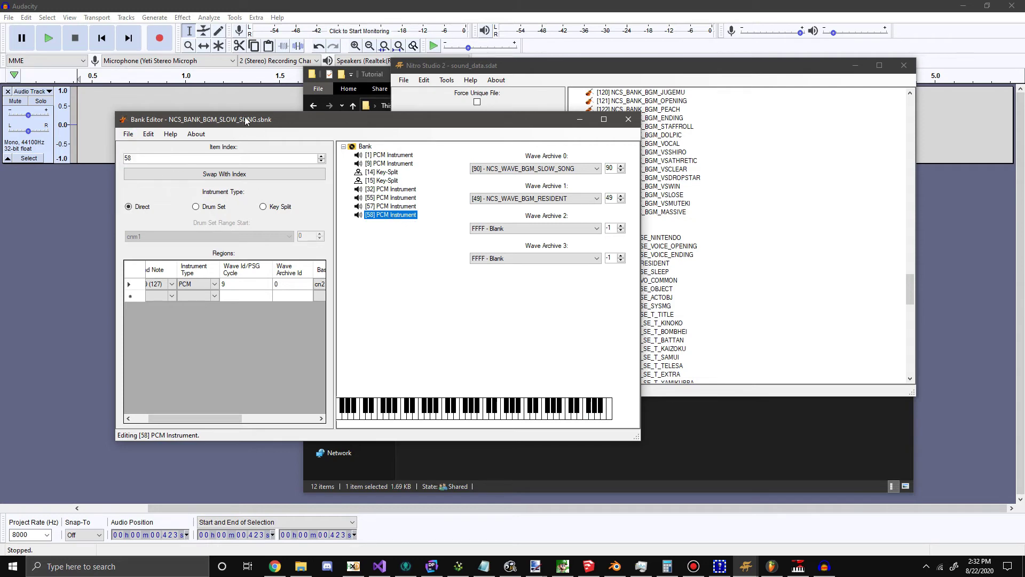
left_click_drag(254, 125, 251, 133)
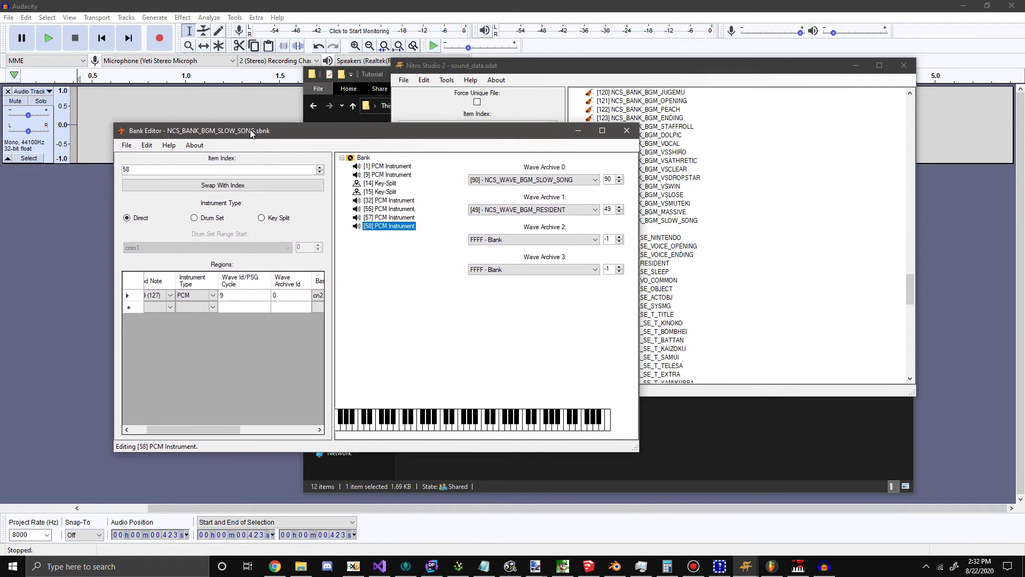
left_click(619, 135)
- Assign bank [135] NCS_BANK_BGM_SLOW_SONG to sequence [83] NCS_BGM_SLOW_SONG
scroll(638, 208, "up", 20)
scroll(636, 244, "down", 4)
left_click(664, 279)
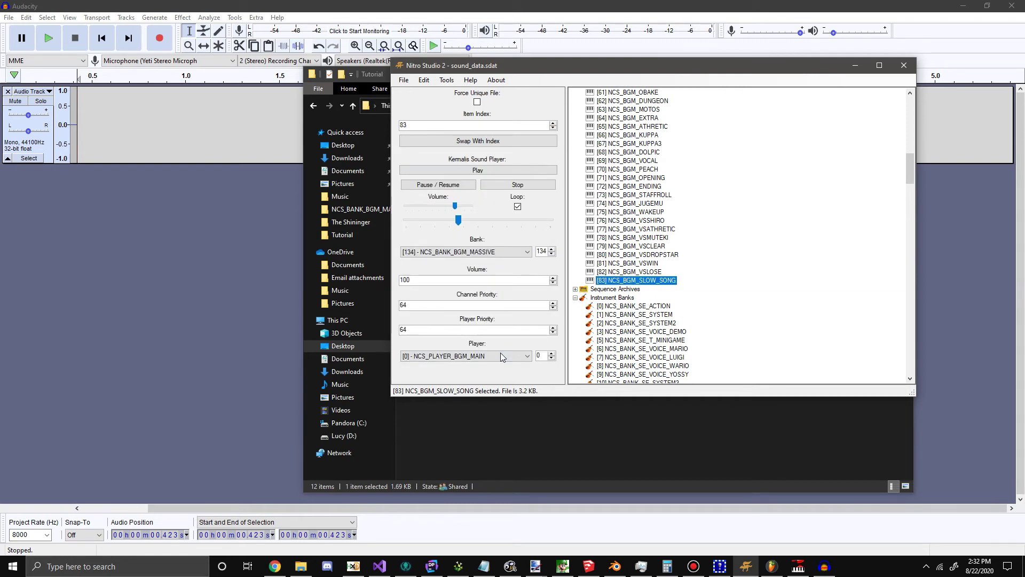
left_click(520, 252)
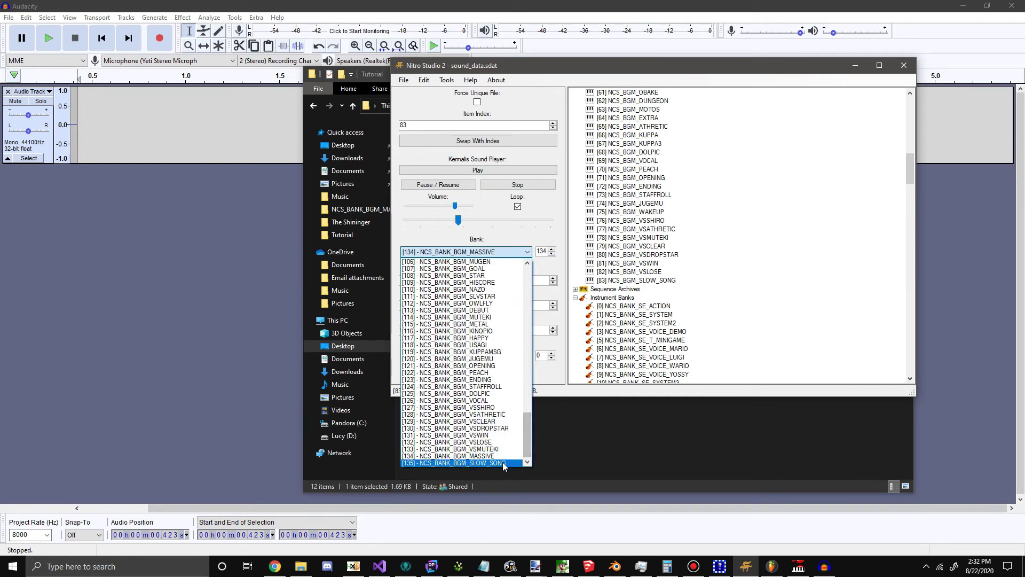
left_click(504, 463)
- Save the sound archive and reopen sound_data.sdat from the Tutorial folder
left_click(404, 80)
left_click(415, 116)
left_click(404, 80)
left_click(424, 104)
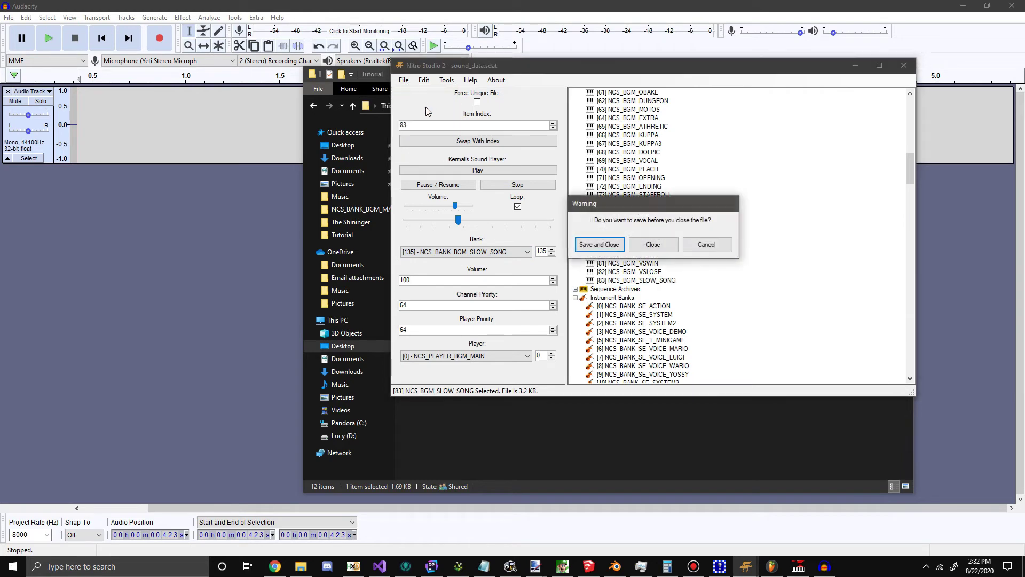
left_click(653, 244)
double_click(528, 185)
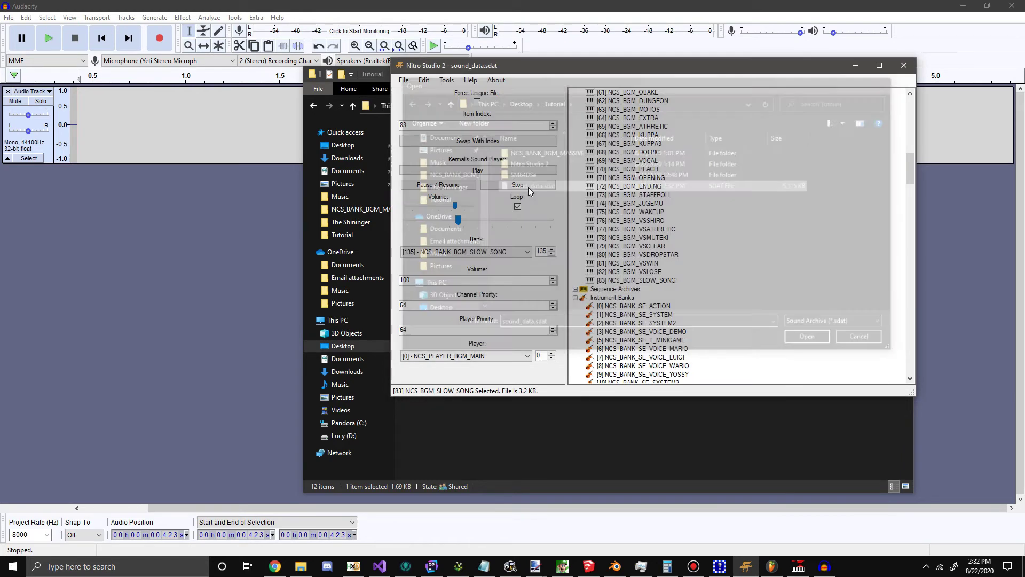
- Play the NCS_BGM_SLOW_SONG sequence to test its new bank, and stop playback
left_click(506, 71)
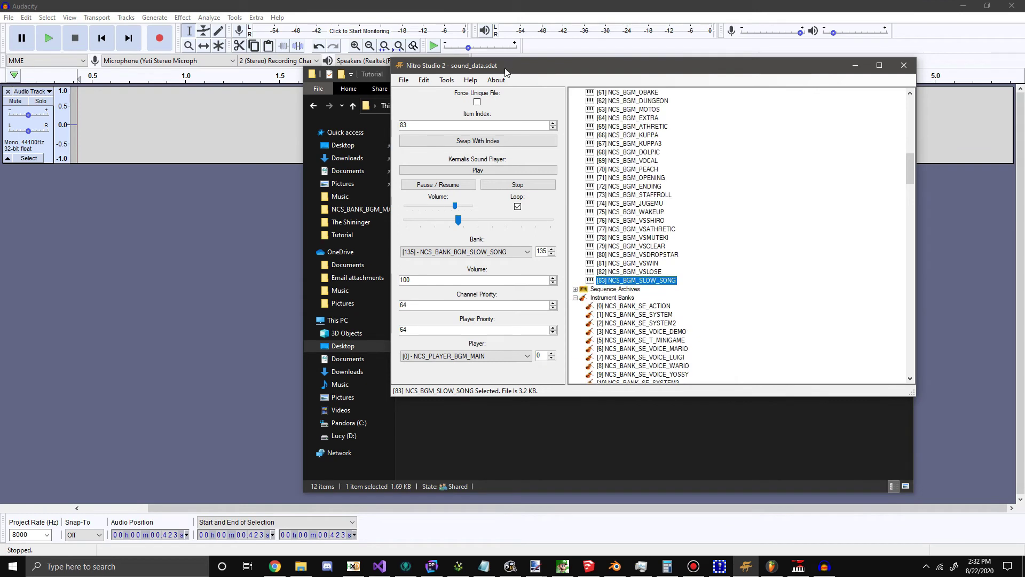
left_click_drag(506, 71, 410, 72)
left_click(417, 172)
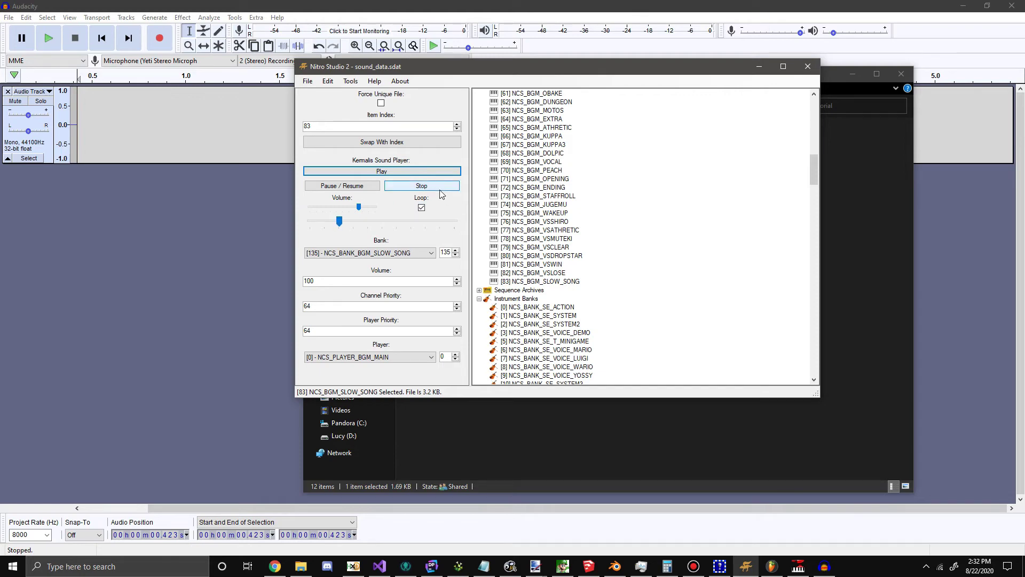
left_click(425, 186)
left_click_drag(417, 72, 325, 105)
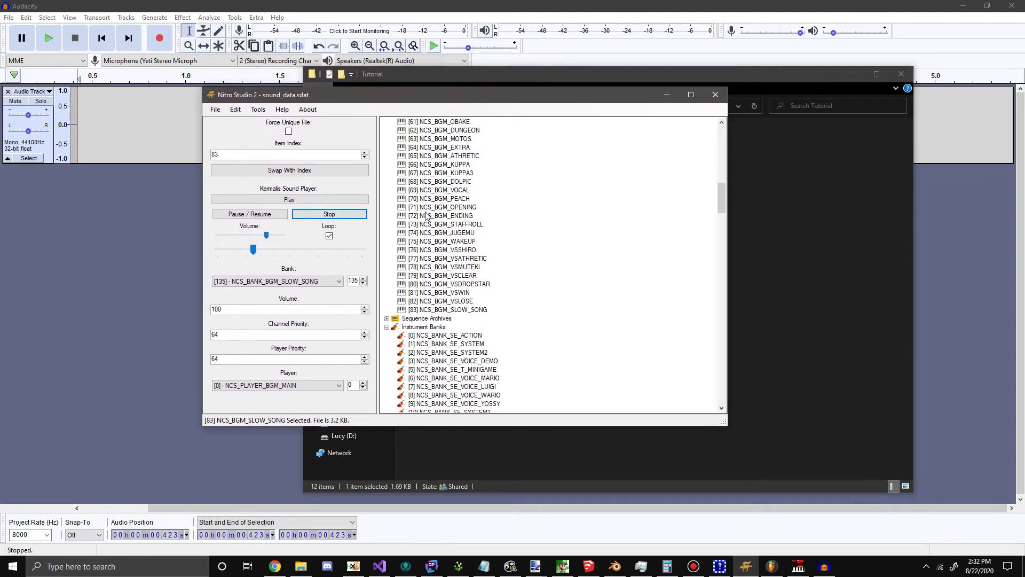
- Switch to SM64DS Editor and open level [6] Bob-Omb Battlefield in a maximized level editor window
left_click(781, 275)
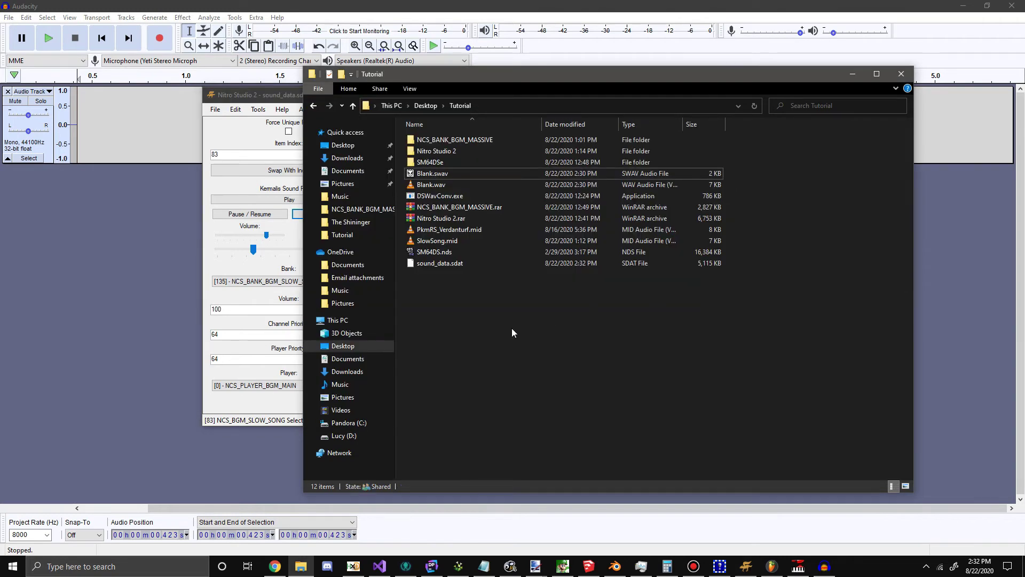
left_click(720, 566)
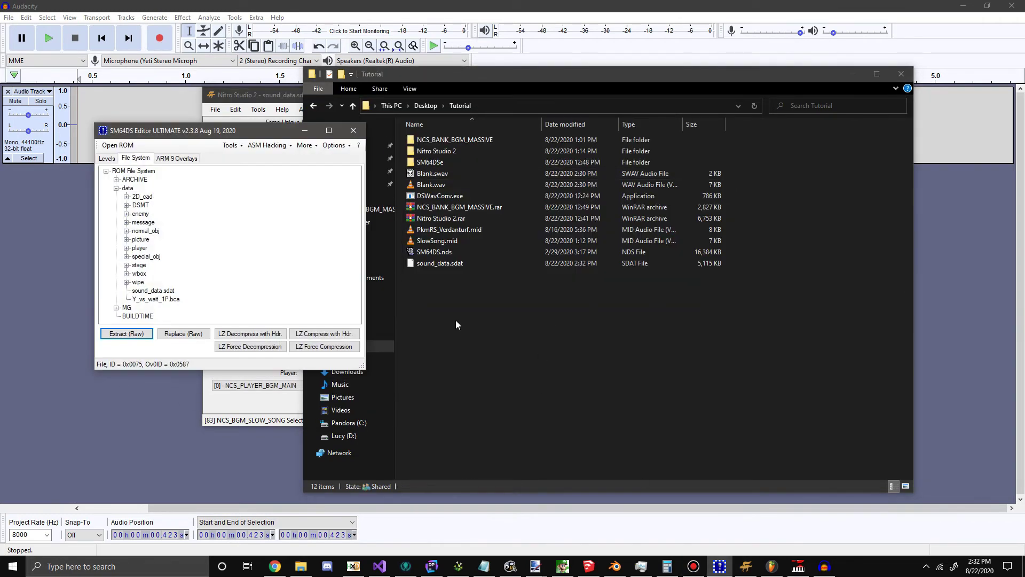
left_click_drag(206, 134, 538, 135)
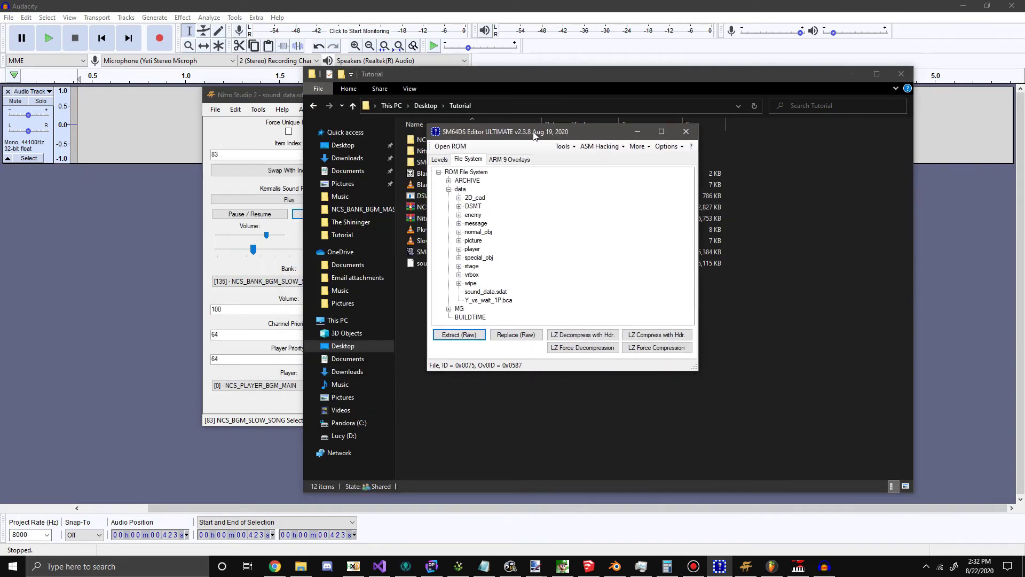
left_click(441, 158)
left_click(475, 227)
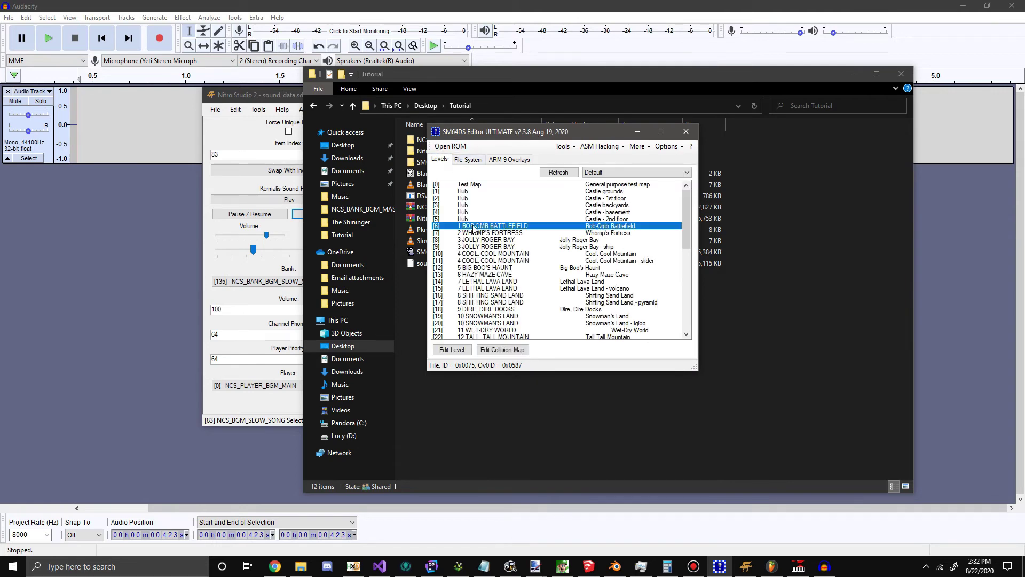
double_click(636, 226)
left_click_drag(300, 18, 702, 120)
double_click(702, 118)
left_click_drag(623, 158, 642, 394)
mouse_move(579, 356)
left_mouse_down()
mouse_move(651, 399)
mouse_move(604, 430)
mouse_move(553, 358)
mouse_move(560, 353)
left_mouse_up()
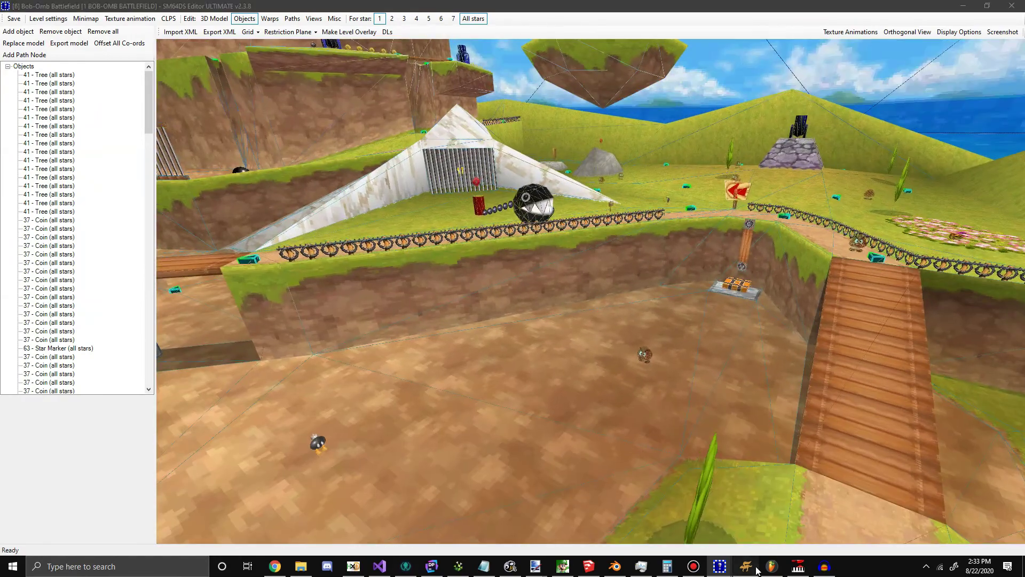
- Open the level settings and set the level music's SSEQ ID to 83, the index of NCS_BGM_SLOW_SONG in Nitro Studio 2
left_click(756, 570)
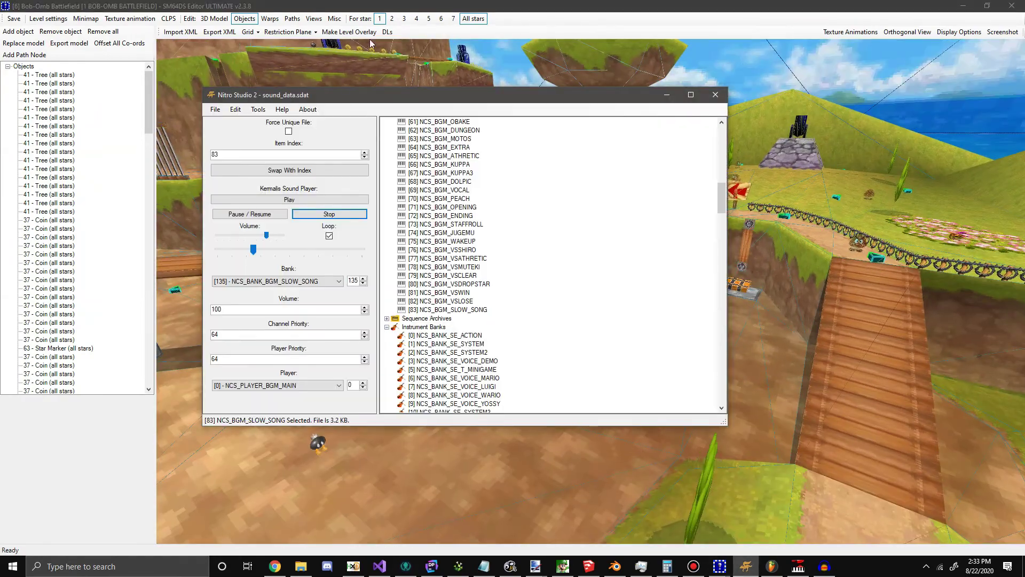
left_click(51, 19)
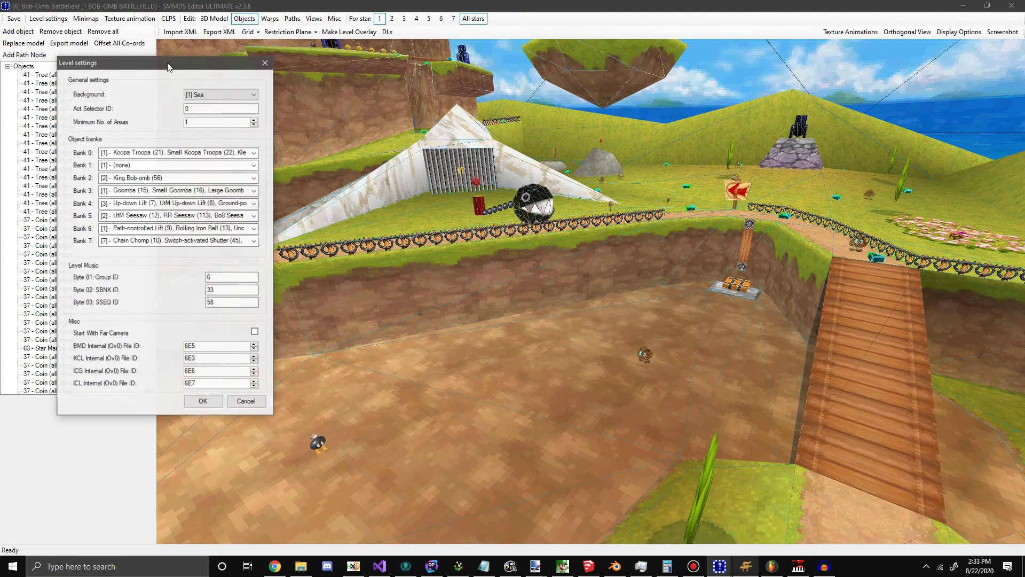
left_click_drag(154, 71, 321, 66)
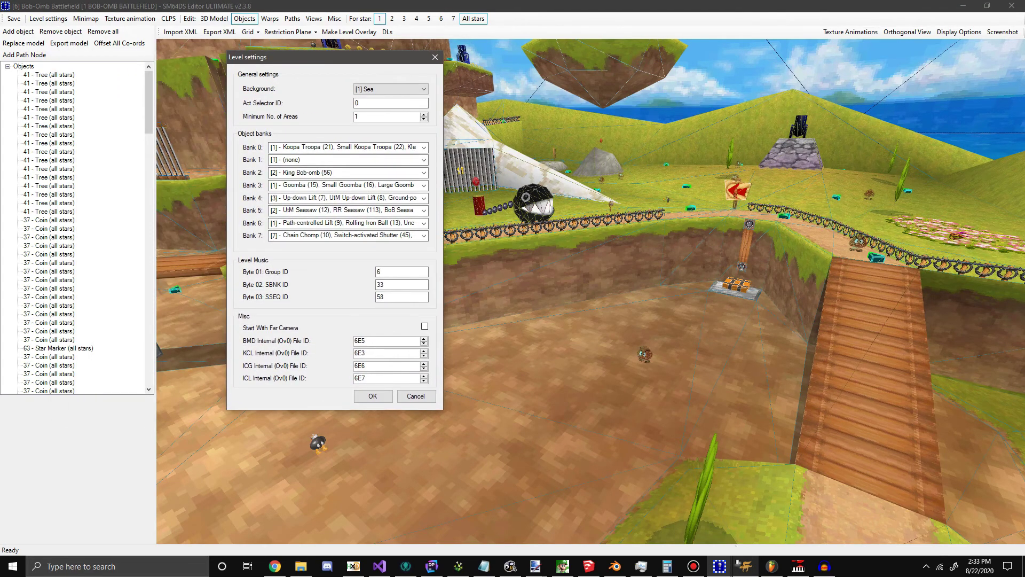
left_click(746, 566)
left_click_drag(442, 96, 726, 87)
left_click(741, 300)
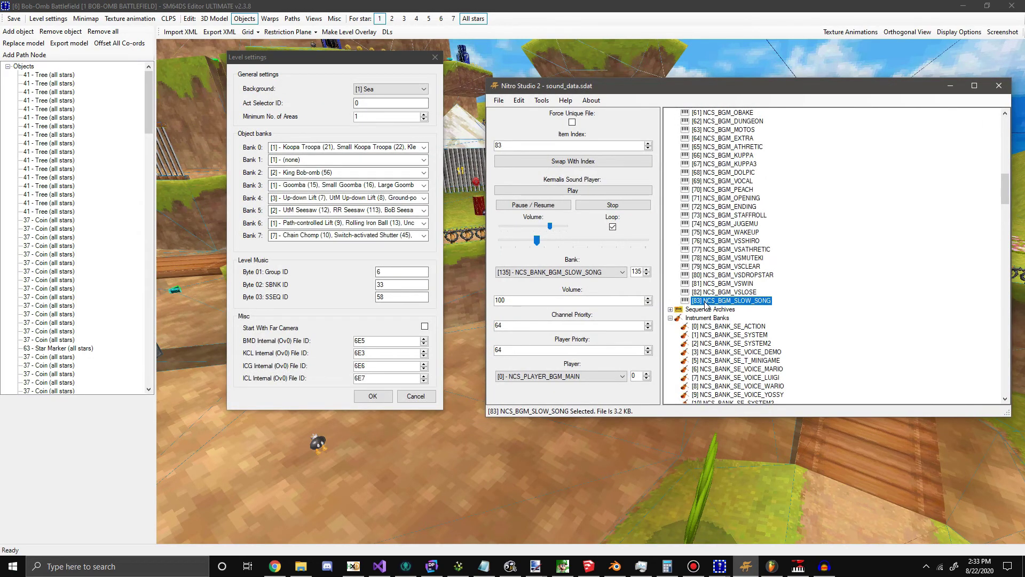
left_click(404, 298)
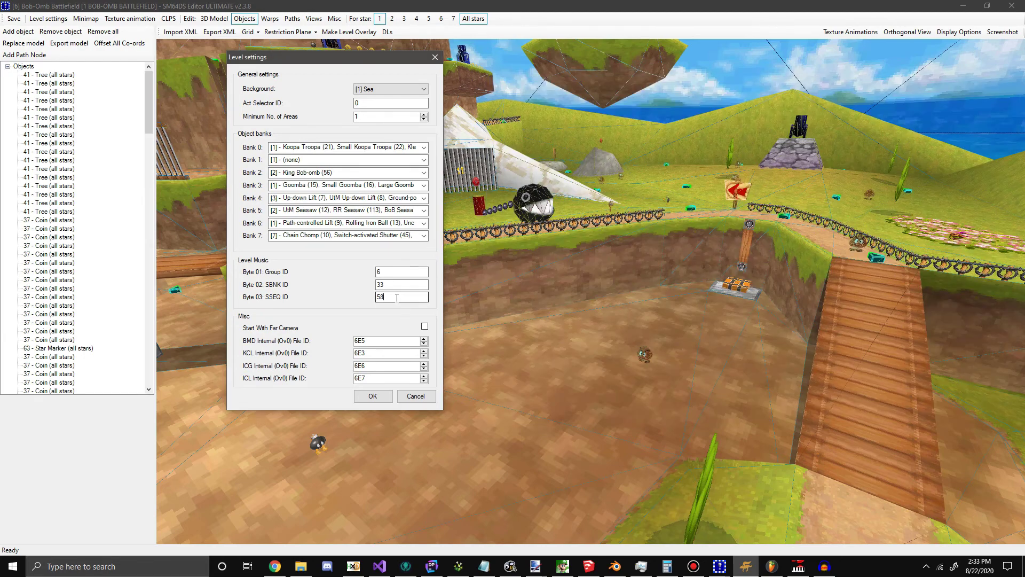
left_click_drag(406, 298, 369, 300)
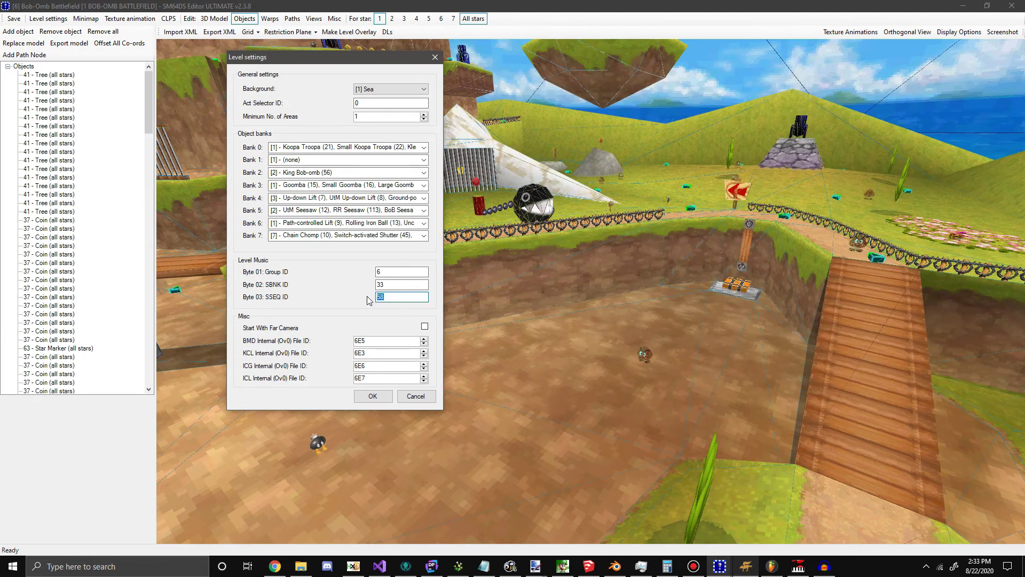
type("83")
- Look up the level's SBNK ID 33 in Nitro Studio 2 and compare the wave archives of banks [33] NCS_BANK_SE_T_BOMBHEI and [41] NCS_BANK_SE_T_FIRE
left_click(400, 284)
left_click(746, 566)
scroll(765, 348, "down", 5)
scroll(765, 348, "down", 10)
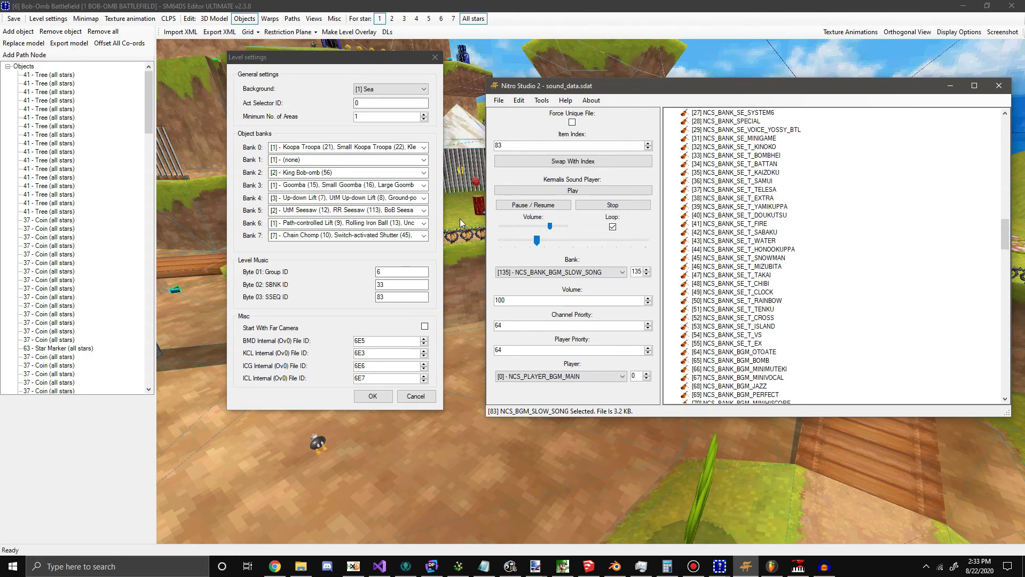
scroll(801, 237, "up", 3)
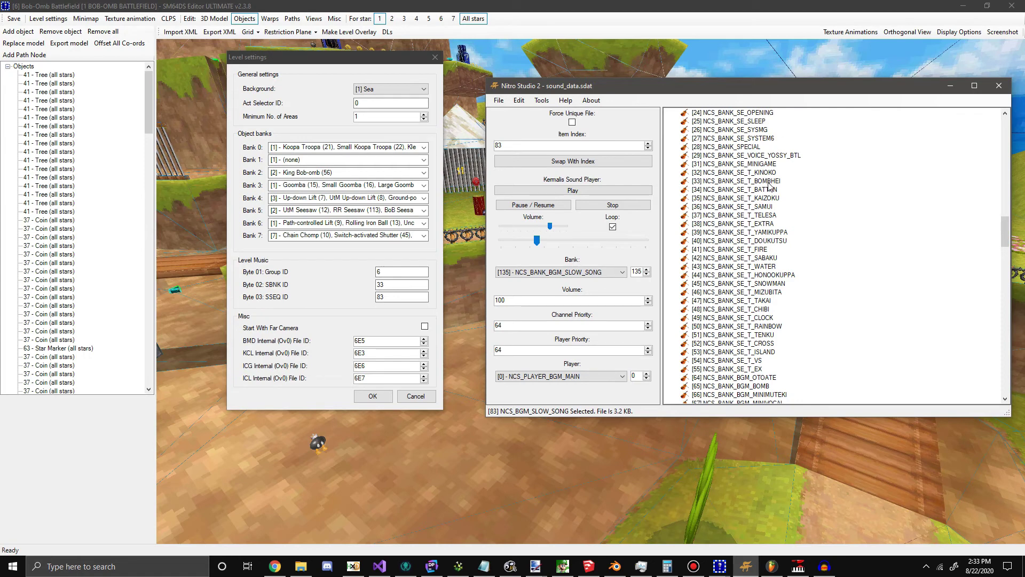
left_click(769, 184)
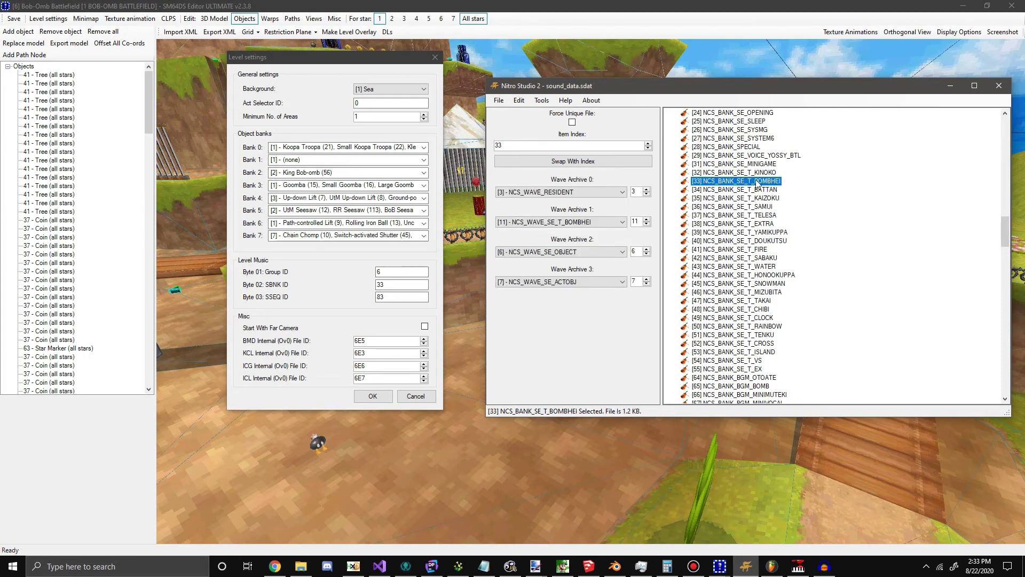
scroll(769, 266, "down", 3)
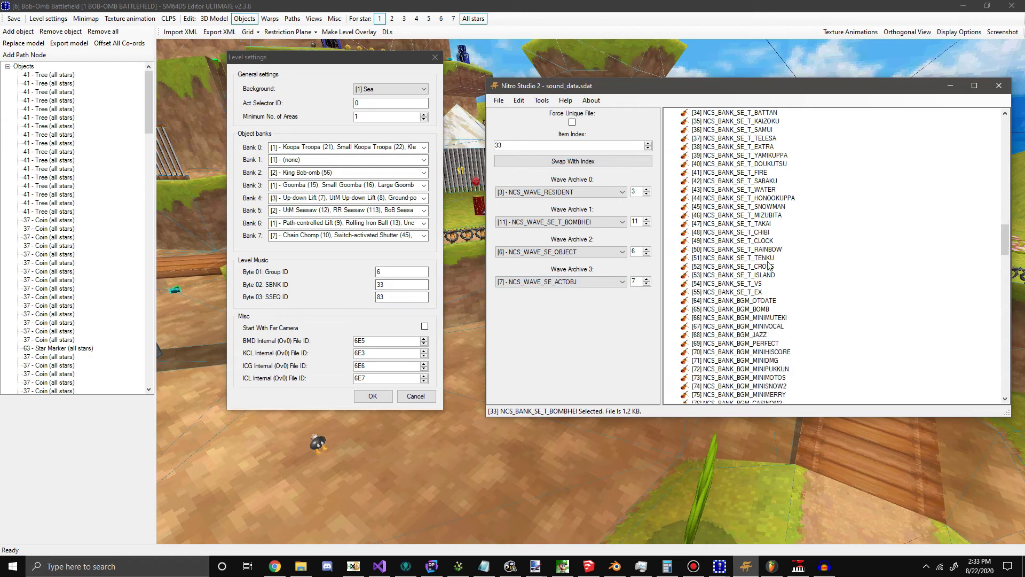
scroll(783, 234, "up", 1)
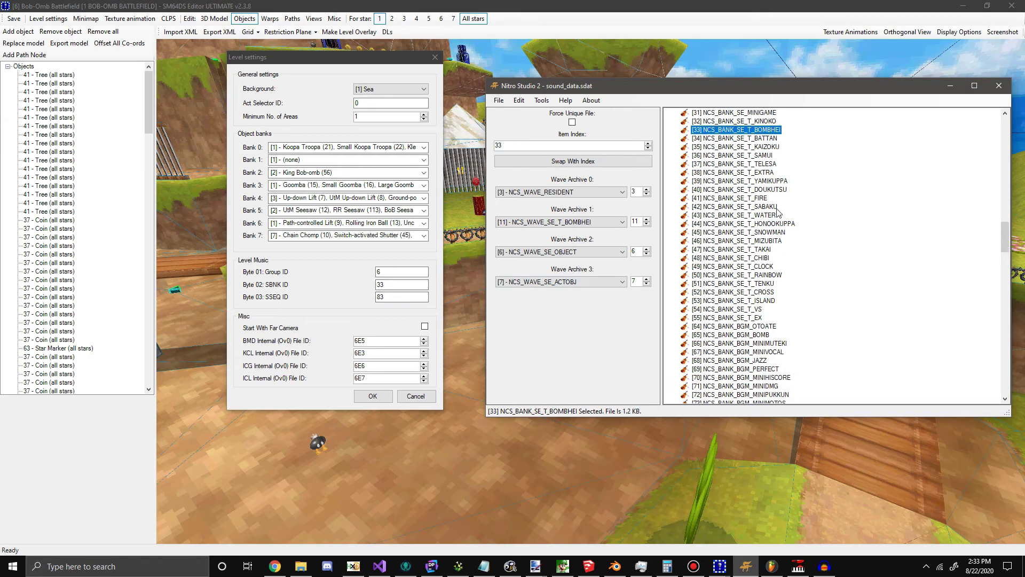
left_click(765, 199)
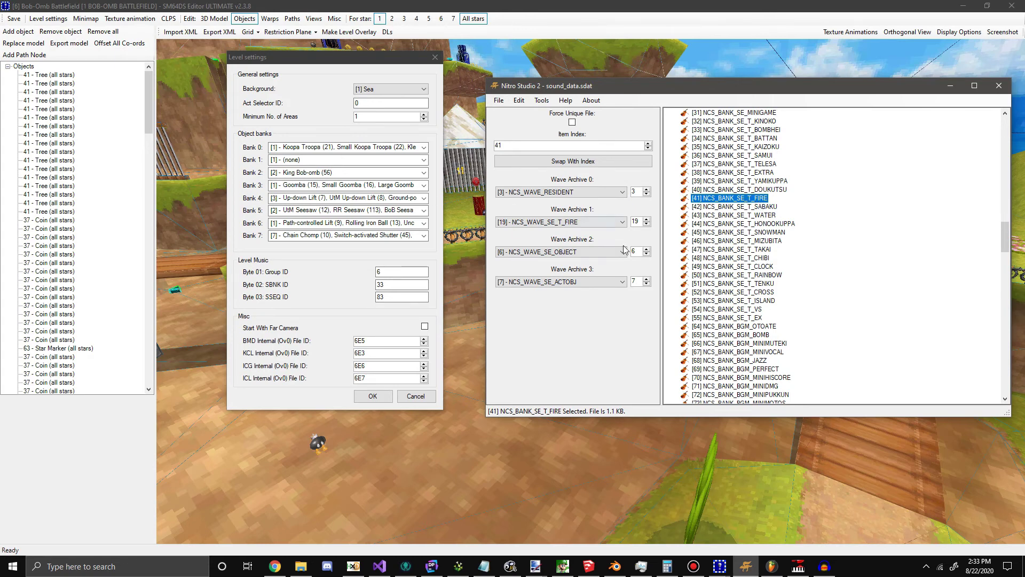
scroll(753, 240, "down", 2)
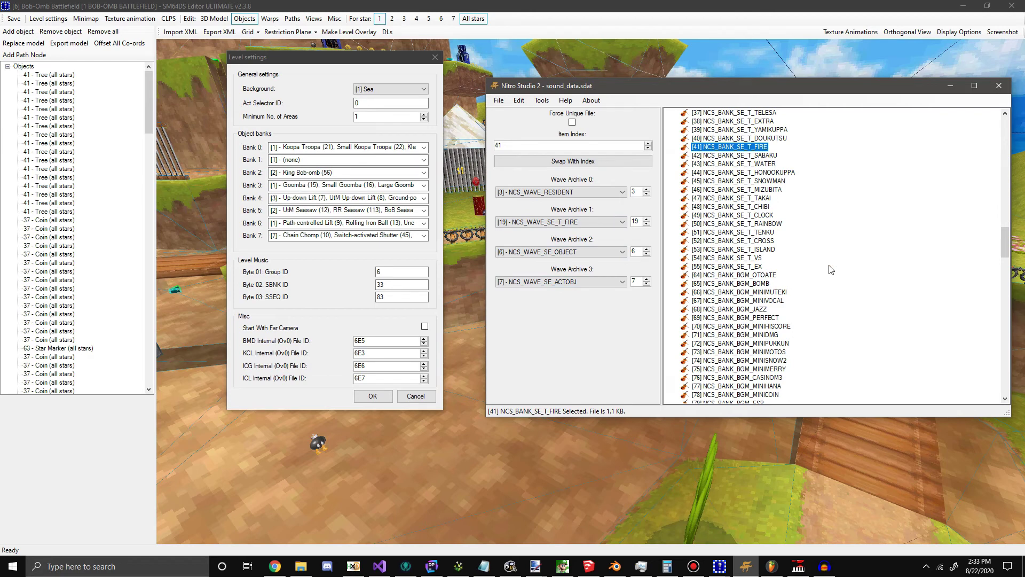
scroll(678, 171, "up", 1)
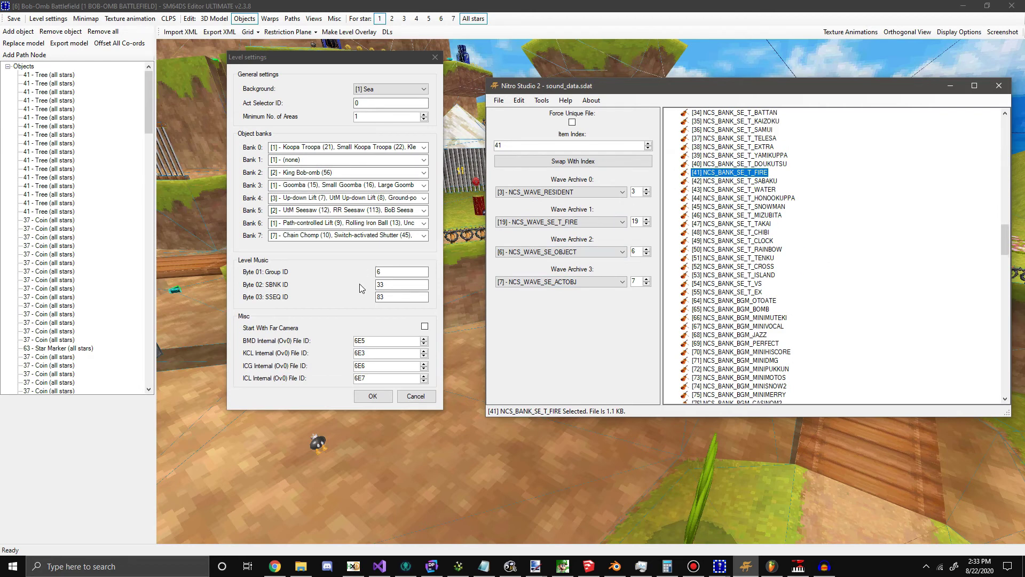
- Select the level music's Group ID value and expand the Groups list in Nitro Studio 2
left_click(396, 296)
double_click(395, 272)
left_click(748, 565)
scroll(745, 319, "down", 10)
scroll(745, 319, "down", 10)
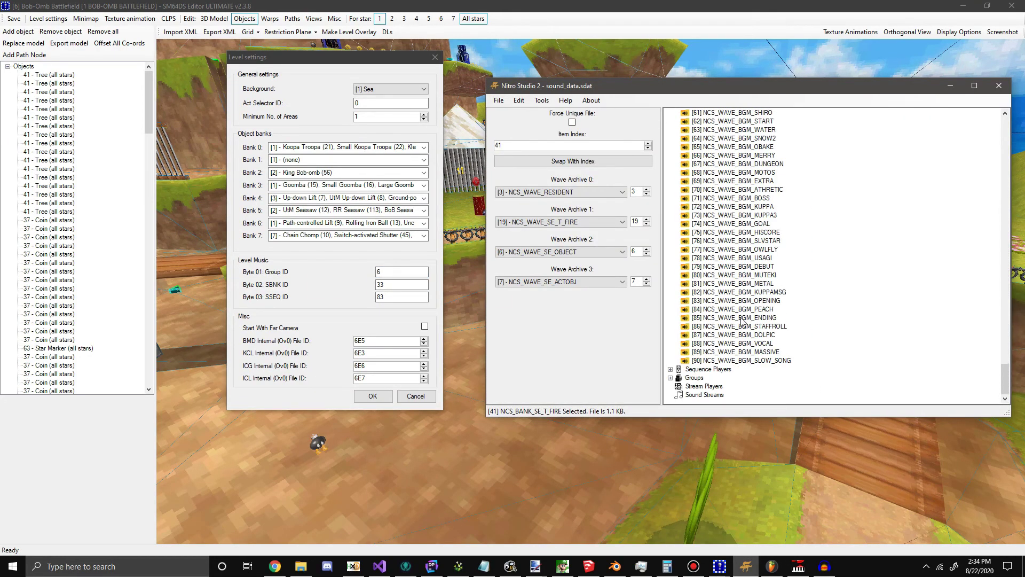
left_click(672, 378)
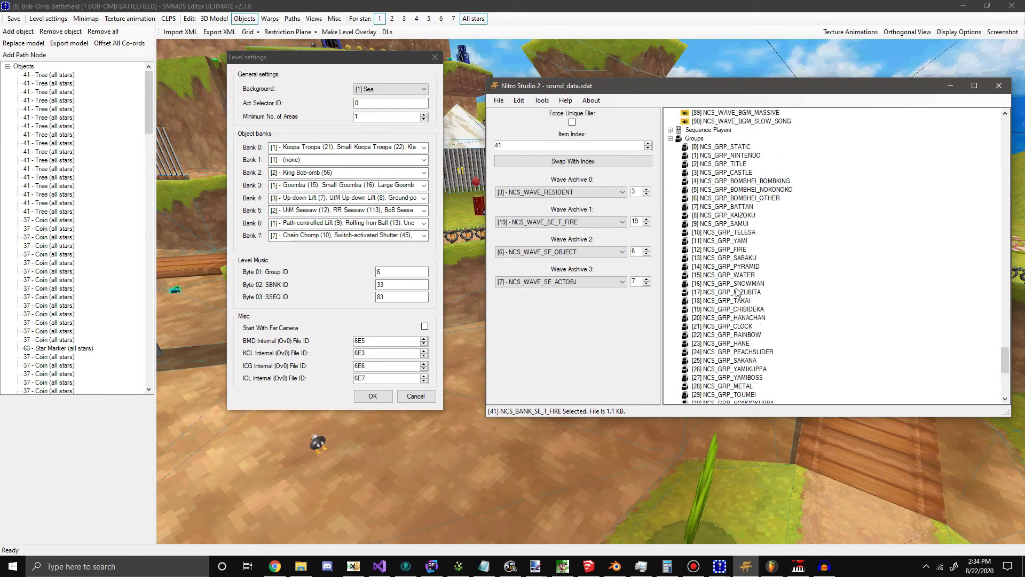
- Compare the items loaded by groups [4] NCS_GRP_BOMBHEI_BOMBKING, [5] NCS_GRP_BOMBHEI_NOKONOKO and [6] NCS_GRP_BOMBHEI_OTHER
left_click(770, 182)
left_click(769, 189)
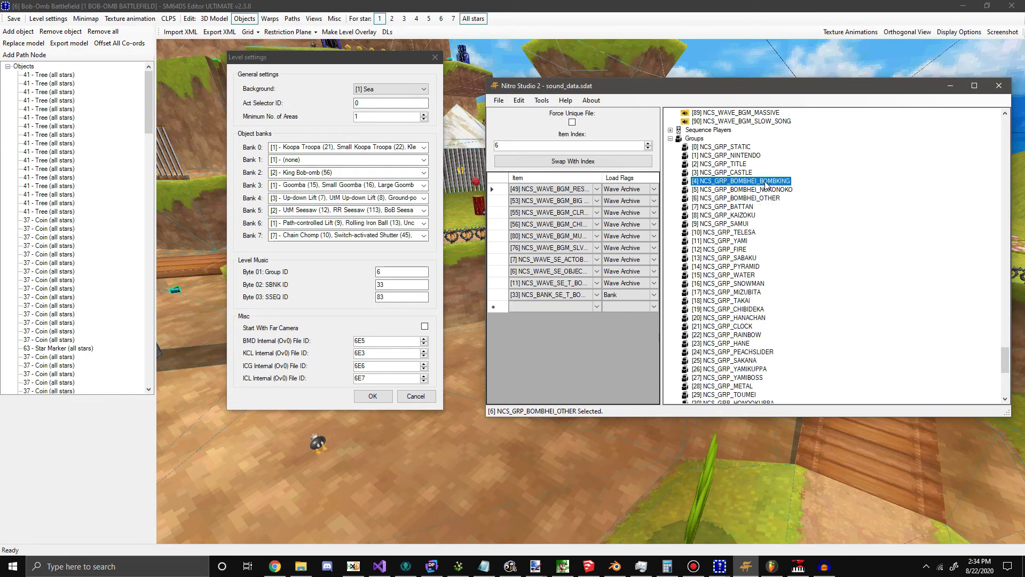
left_click(754, 198)
left_click(753, 189)
left_click(751, 181)
left_click(749, 199)
left_click(750, 181)
left_click(749, 198)
left_click(738, 181)
left_click(737, 190)
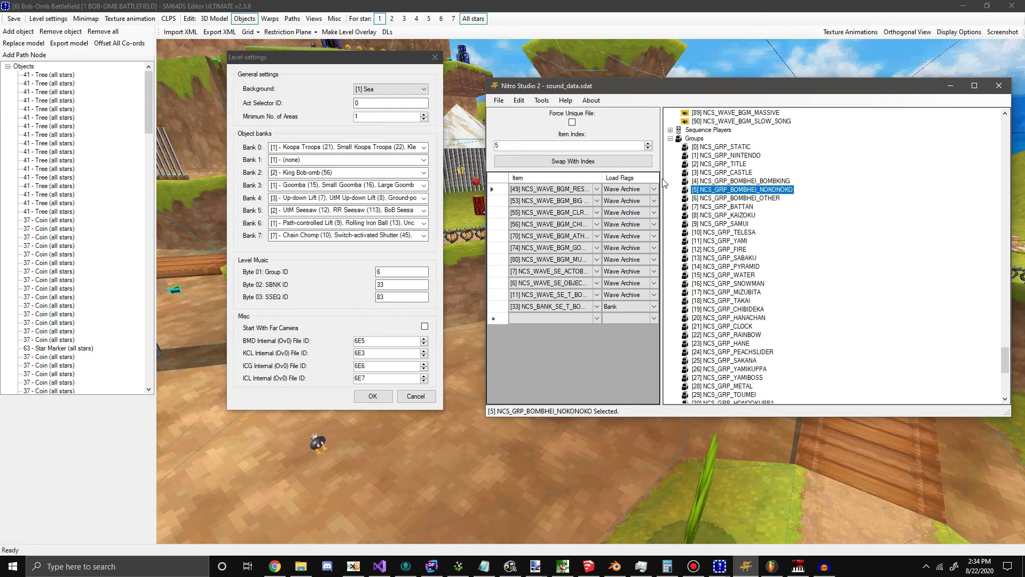
- Review the three BOMBHEI groups again, widening the item table to read longer names, and return to NCS_GRP_BOMBHEI_BOMBKING
left_click(693, 181)
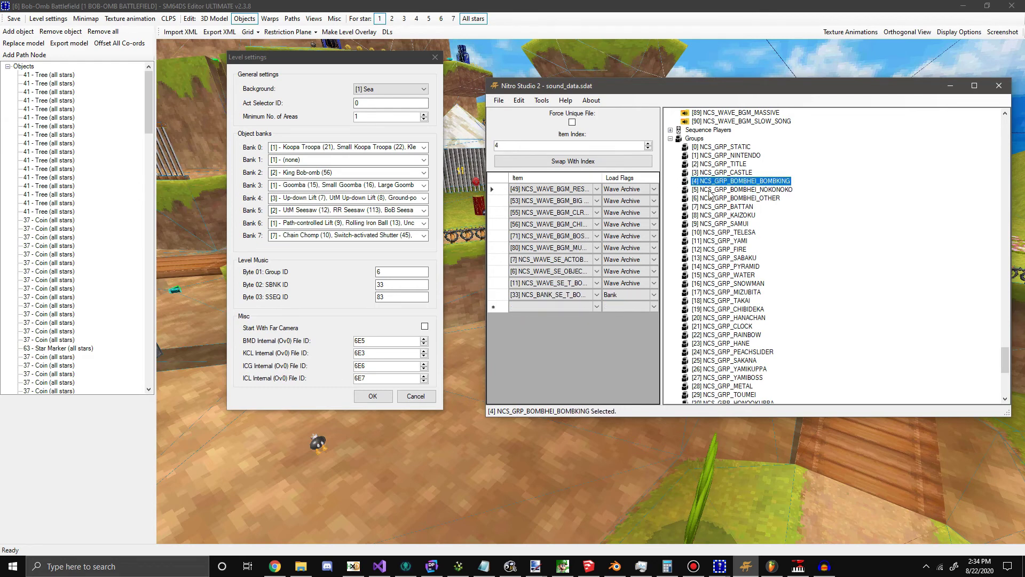
left_click(769, 190)
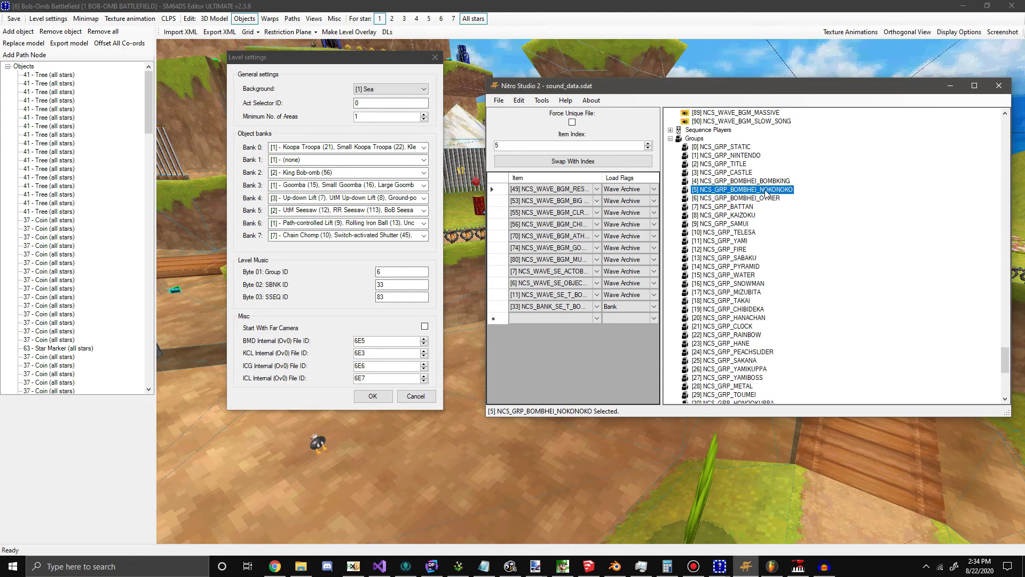
left_click(758, 198)
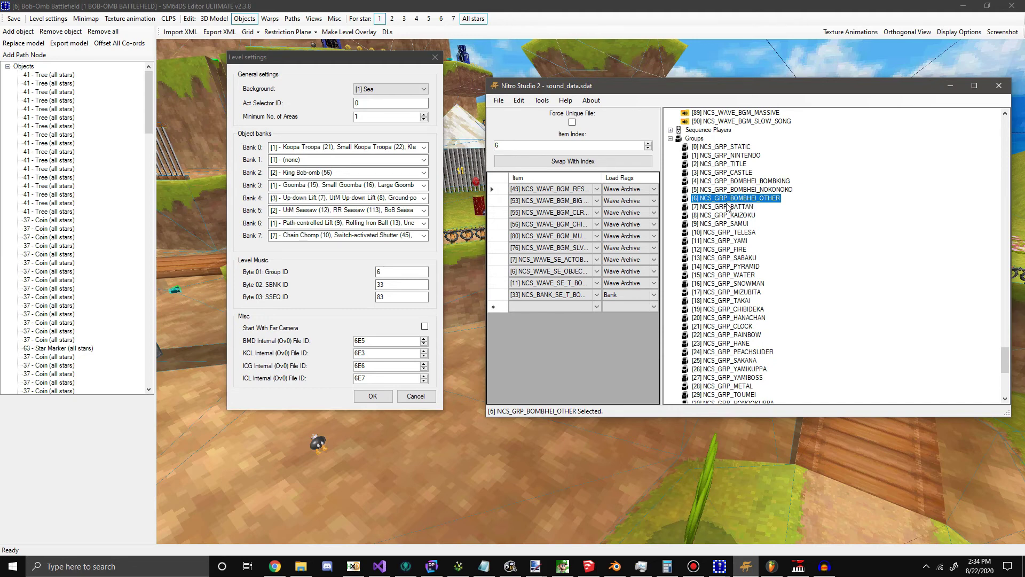
left_click_drag(603, 179, 685, 208)
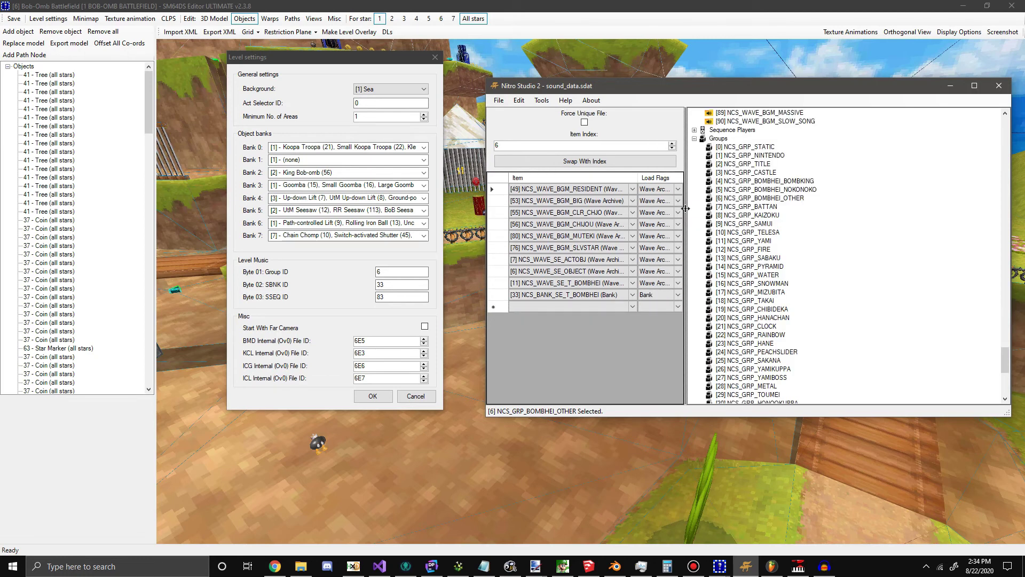
left_click(759, 181)
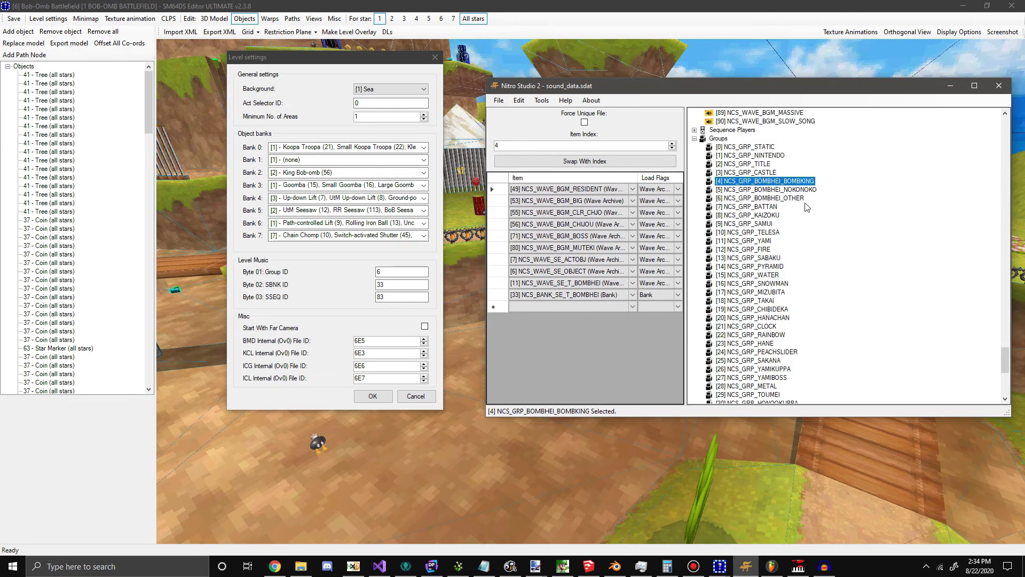
- Recheck the BOMBHEI groups briefly and add a new group at the end of the Groups list
left_click(773, 198)
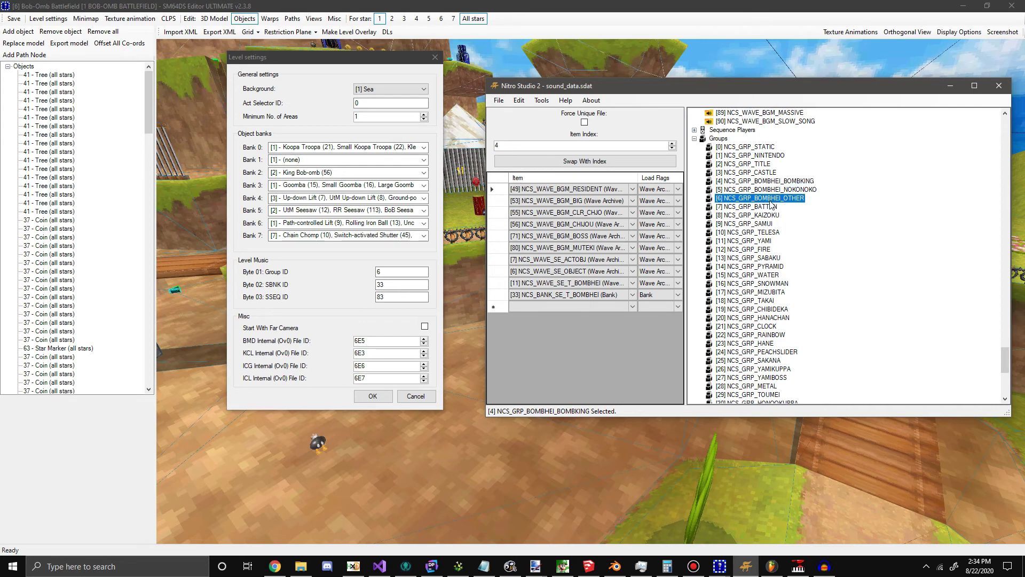
key("Up")
key("Up")
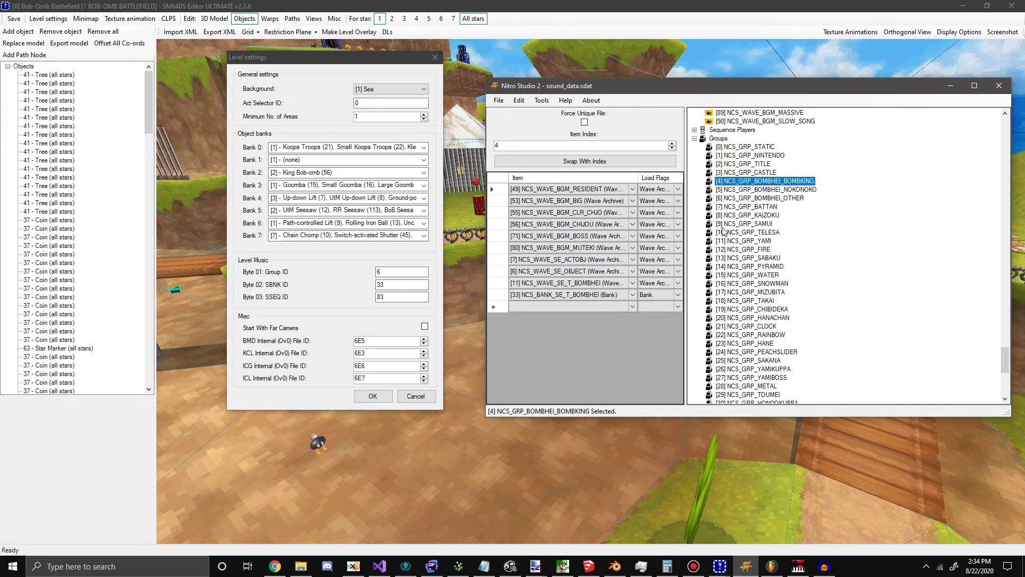
right_click(719, 139)
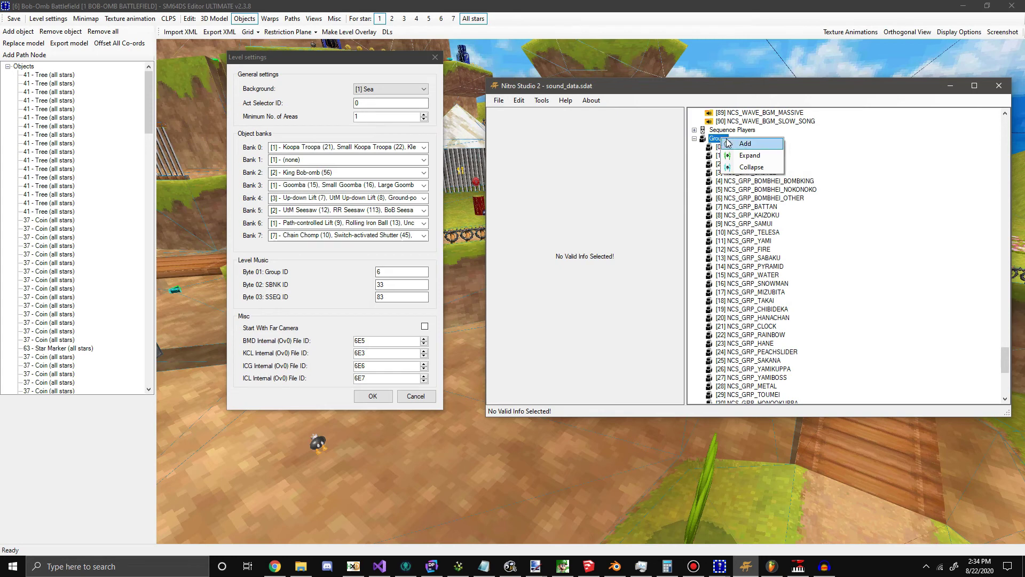
scroll(775, 286, "down", 3)
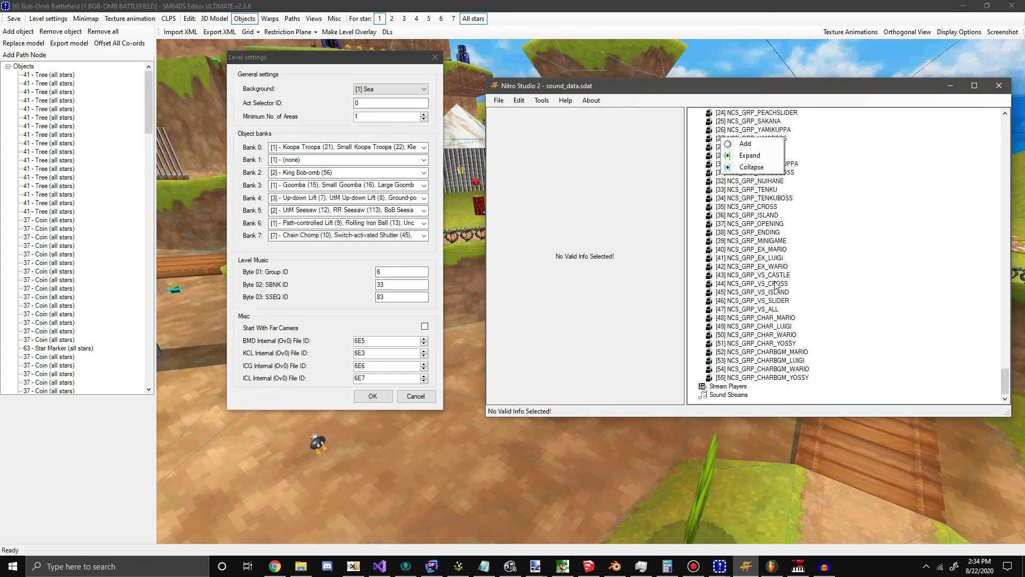
scroll(768, 266, "up", 3)
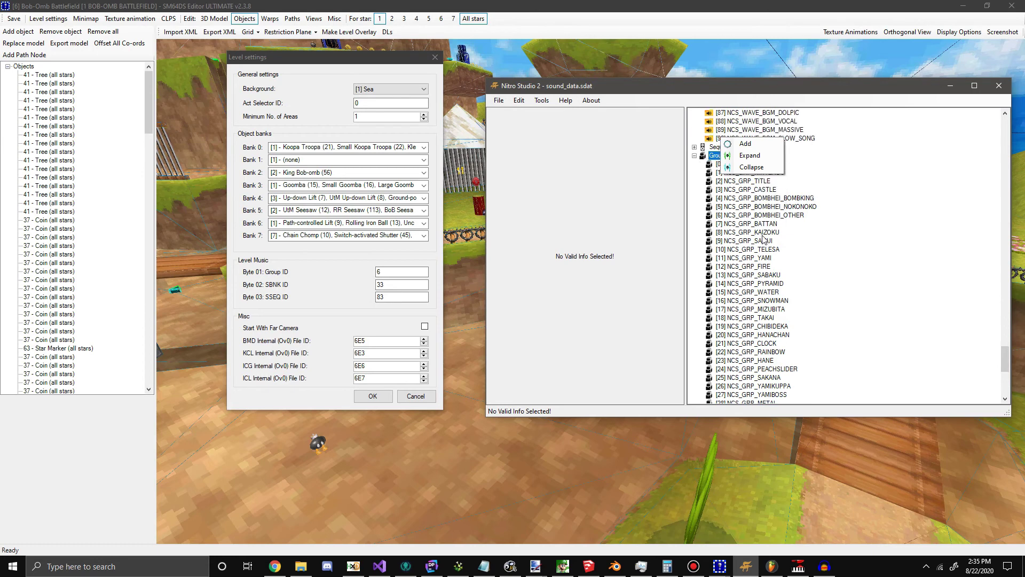
left_click(754, 145)
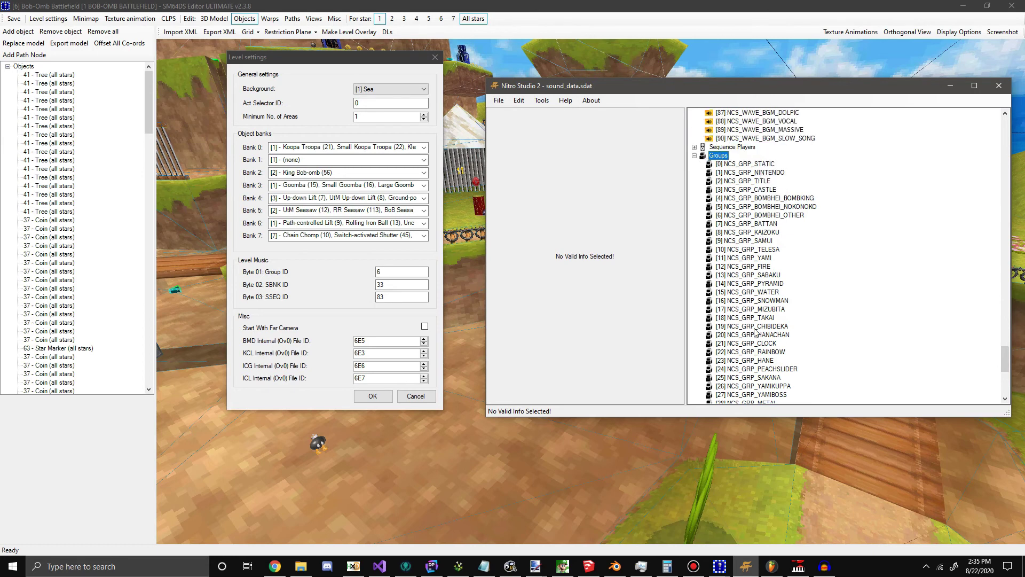
- Add [6] NCS_WAVE_SE_OBJECT (Wave Archive) as the first item of the new group 56
left_click(632, 168)
left_click(633, 168)
left_click_drag(634, 185, 639, 377)
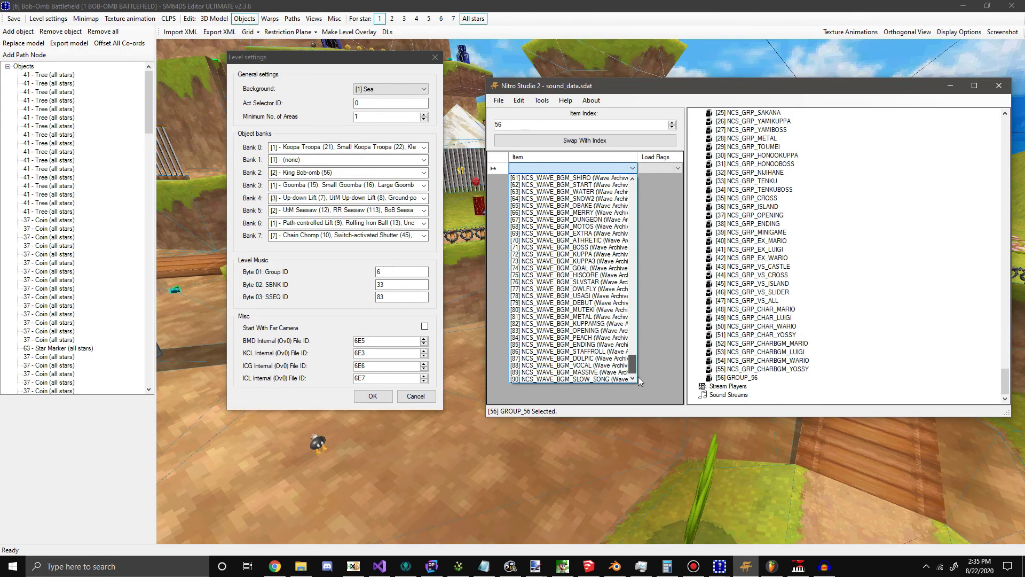
scroll(593, 263, "up", 15)
scroll(593, 263, "up", 15)
scroll(578, 262, "down", 7)
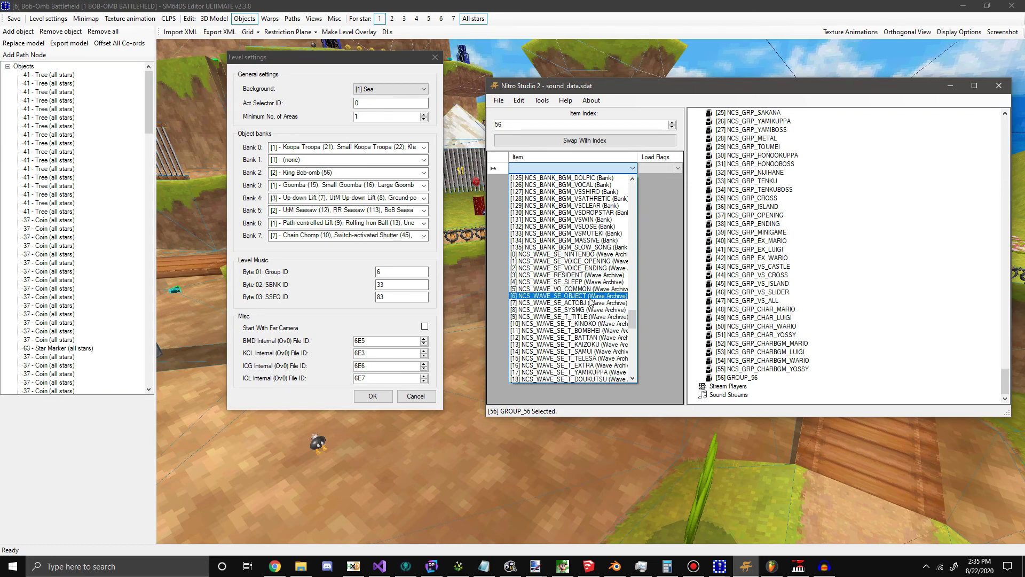
left_click(591, 301)
- Add [7] NCS_WAVE_SE_ACTOBJ (Wave Archive) as the second item of group 56
left_click(633, 180)
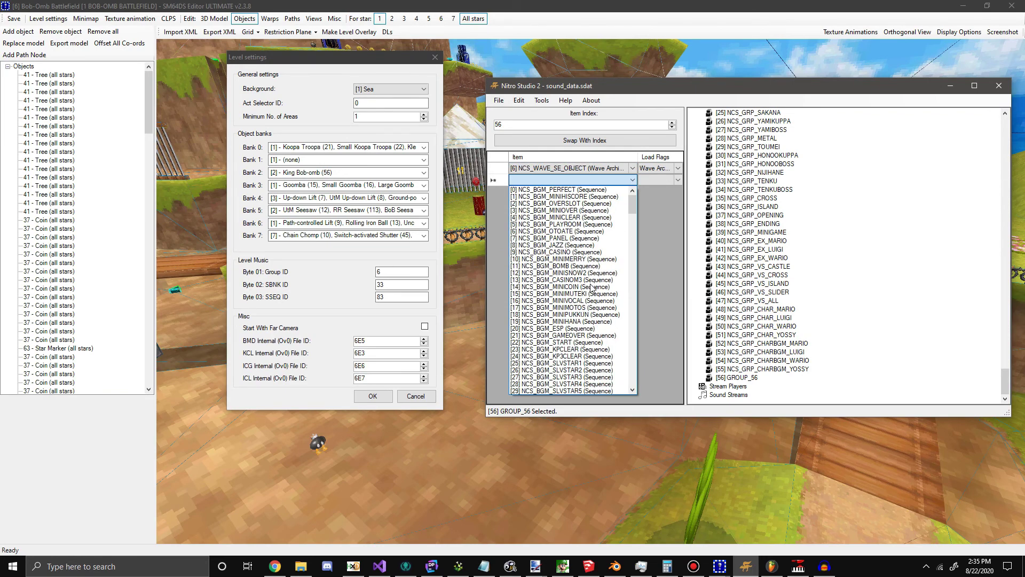
scroll(614, 261, "down", 14)
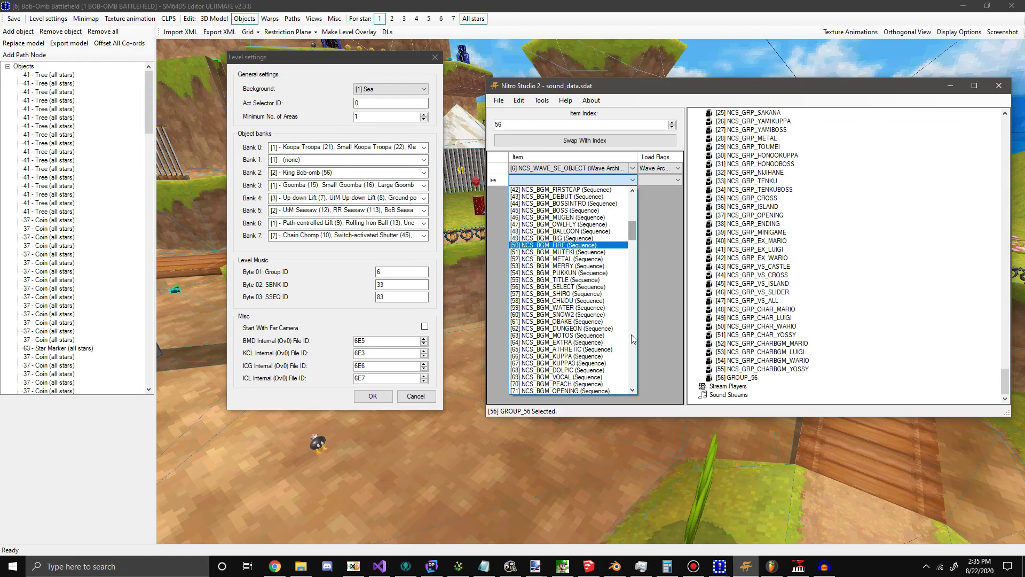
scroll(634, 281, "down", 20)
scroll(618, 346, "up", 1)
left_click(586, 231)
- Add [11] NCS_WAVE_SE_T_BOMBHEI (Wave Archive) as the third item of group 56
left_click(541, 191)
left_click(619, 191)
scroll(631, 361, "down", 6)
left_click_drag(631, 361, 630, 351)
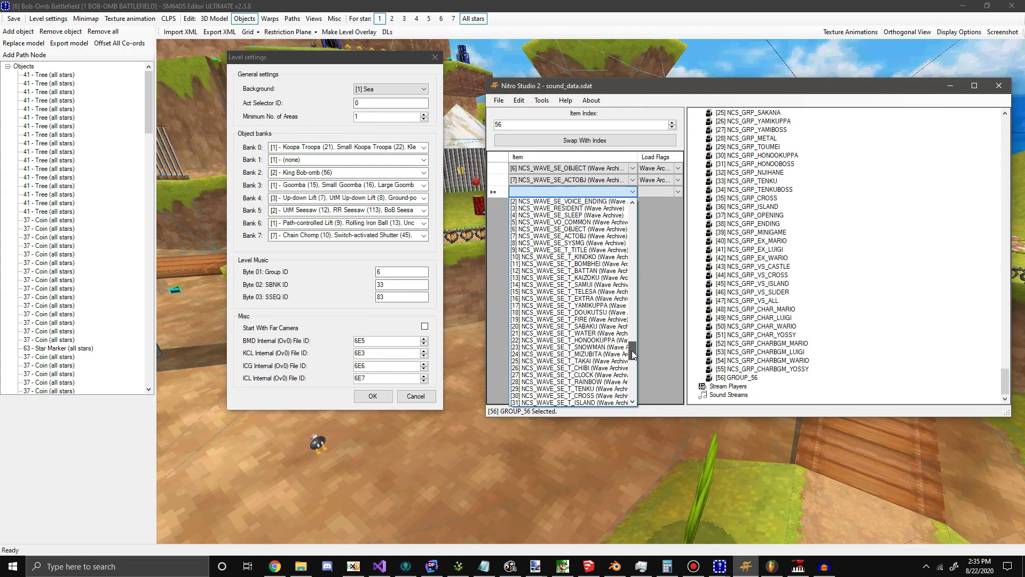
left_click(554, 264)
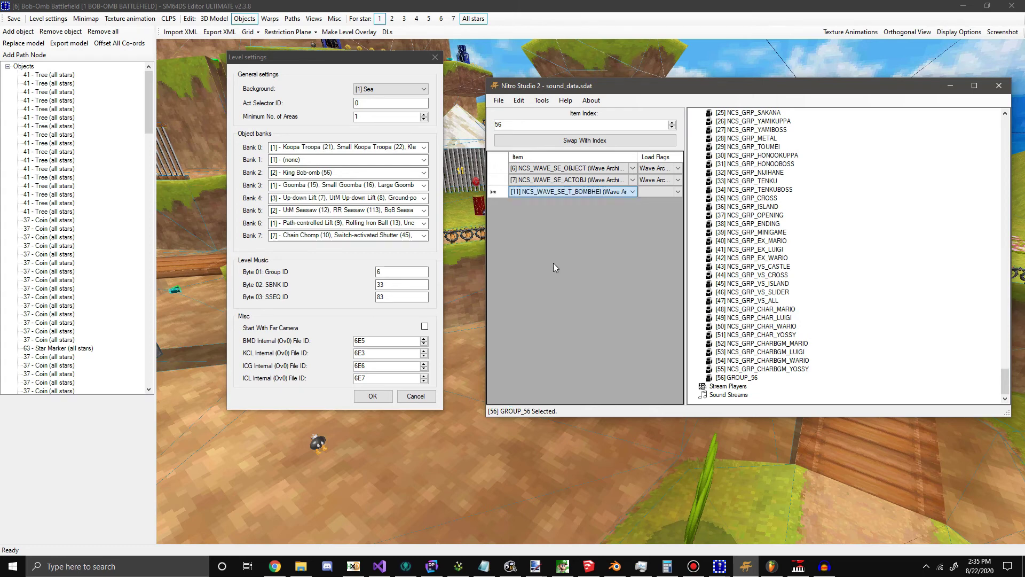
- Add [33] NCS_BANK_SE_T_BOMBHEI (Bank) as the fourth item of group 56, with its load flag set to Bank
left_click(633, 203)
left_click_drag(635, 226, 624, 371)
left_click(615, 247)
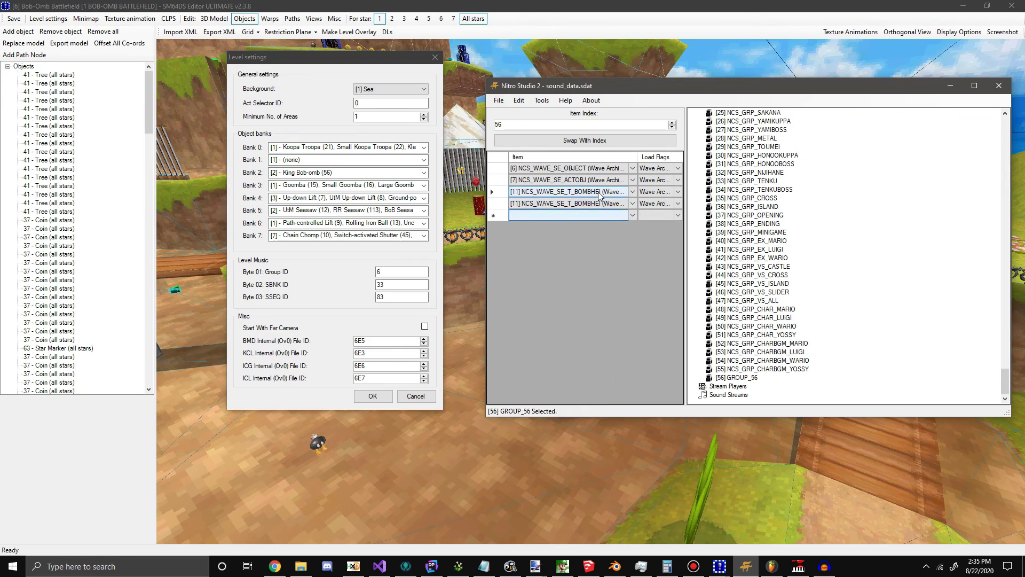
left_click(617, 206)
left_click(602, 196)
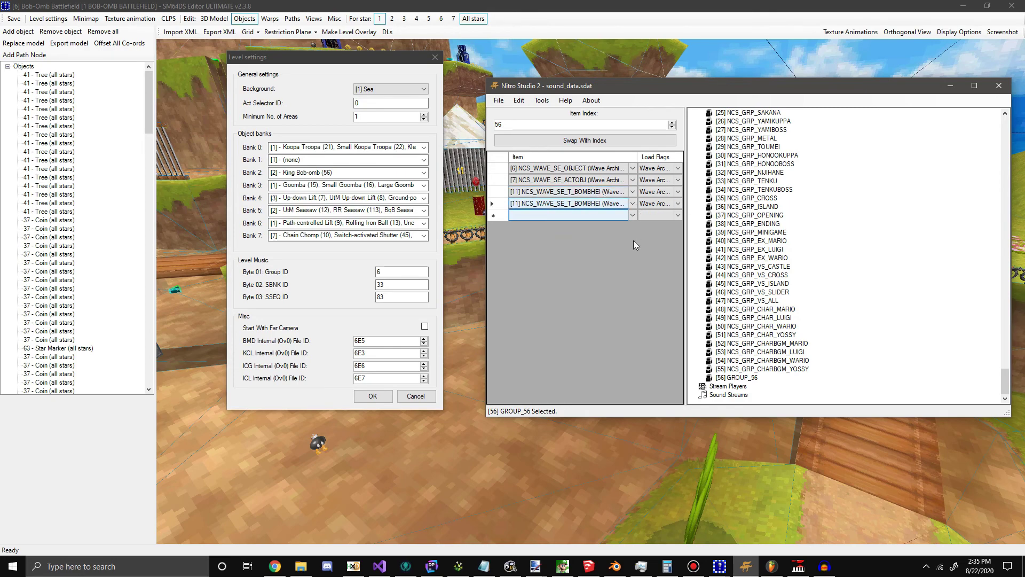
left_click(633, 203)
scroll(609, 291, "up", 10)
scroll(609, 291, "up", 7)
scroll(606, 302, "up", 11)
scroll(599, 277, "up", 6)
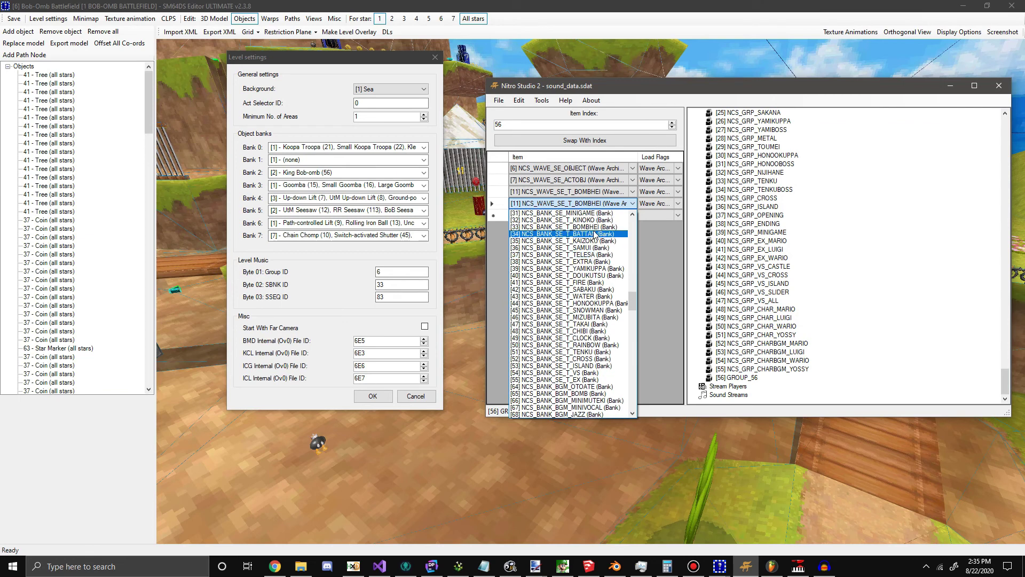
left_click(588, 227)
left_click(679, 203)
left_click(662, 220)
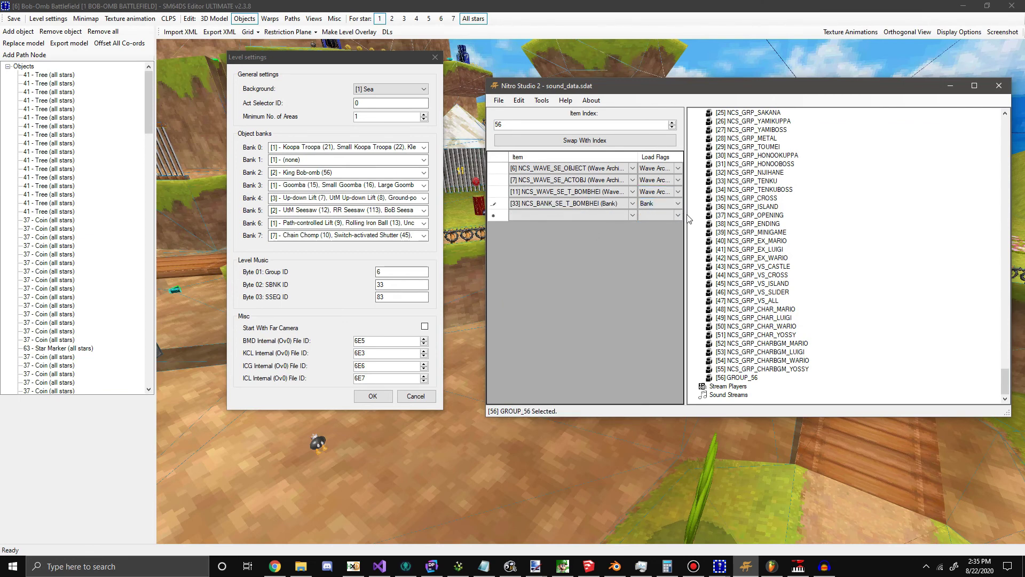
- Widen the item table and its Item column, and add [90] NCS_WAVE_BGM_SLOW_SONG (Wave Archive) to group 56
left_click_drag(686, 214, 785, 214)
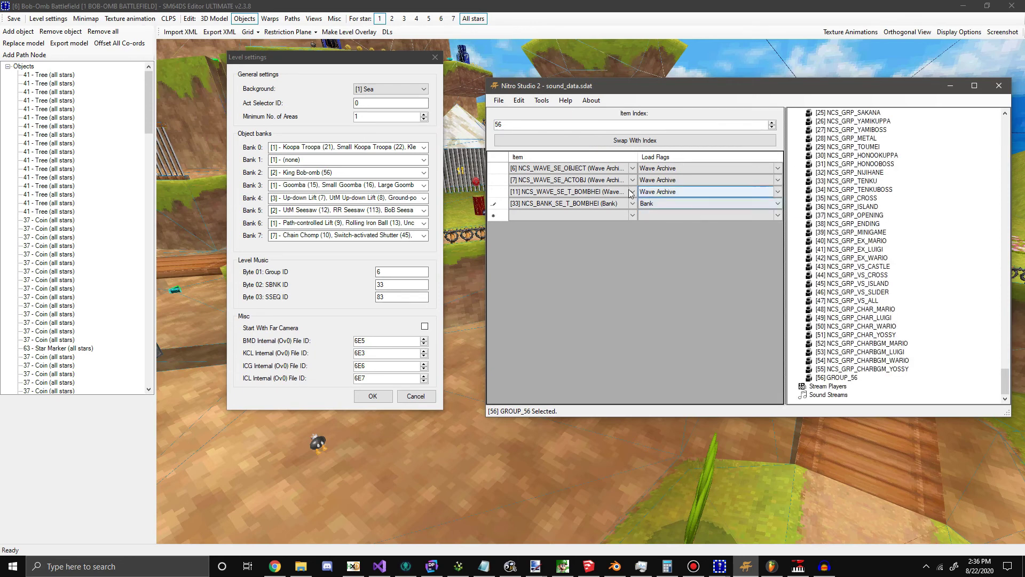
double_click(638, 157)
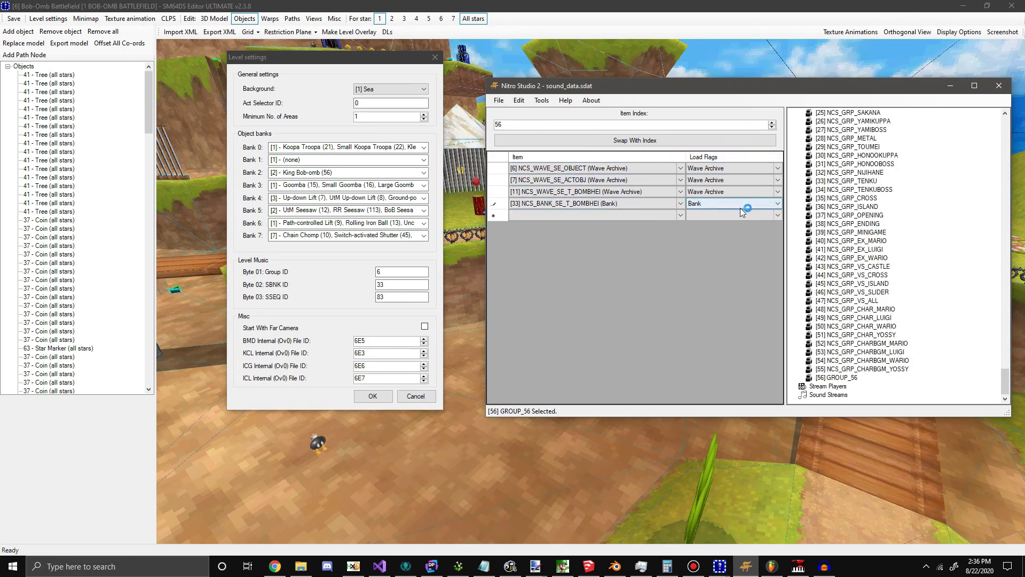
left_click(624, 192)
left_click(680, 214)
left_click(682, 216)
left_click_drag(679, 242, 667, 432)
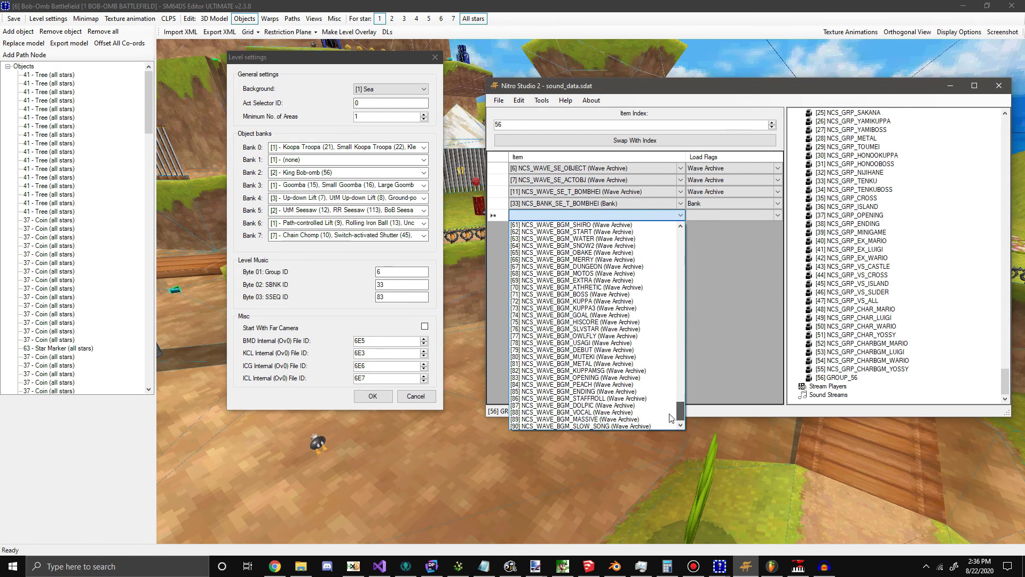
left_click(627, 426)
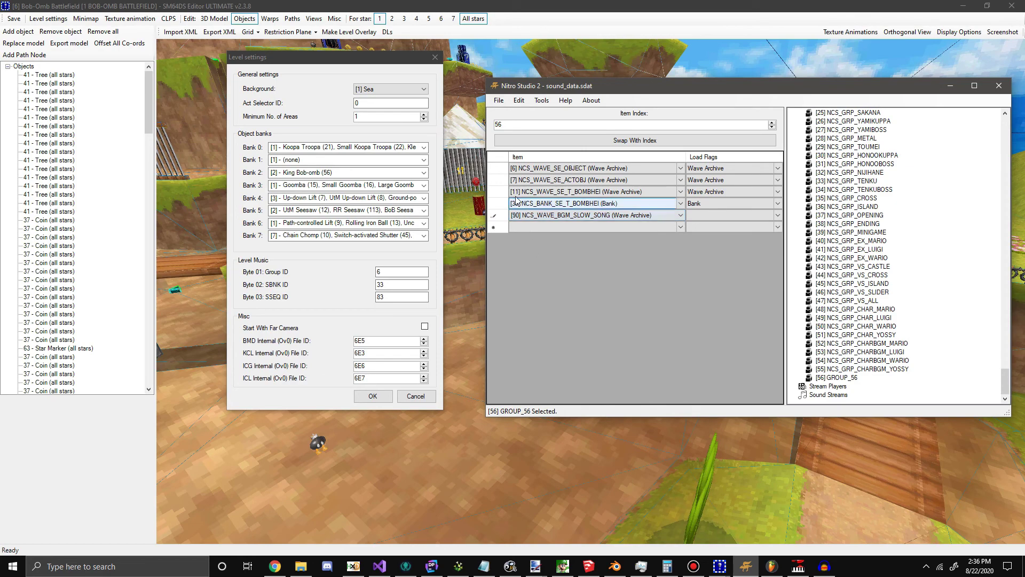
- Add the wave archives [49] NCS_WAVE_BGM_RESIDENT and [55] NCS_WAVE_BGM_CLR_CHJO to group 56
left_click(681, 229)
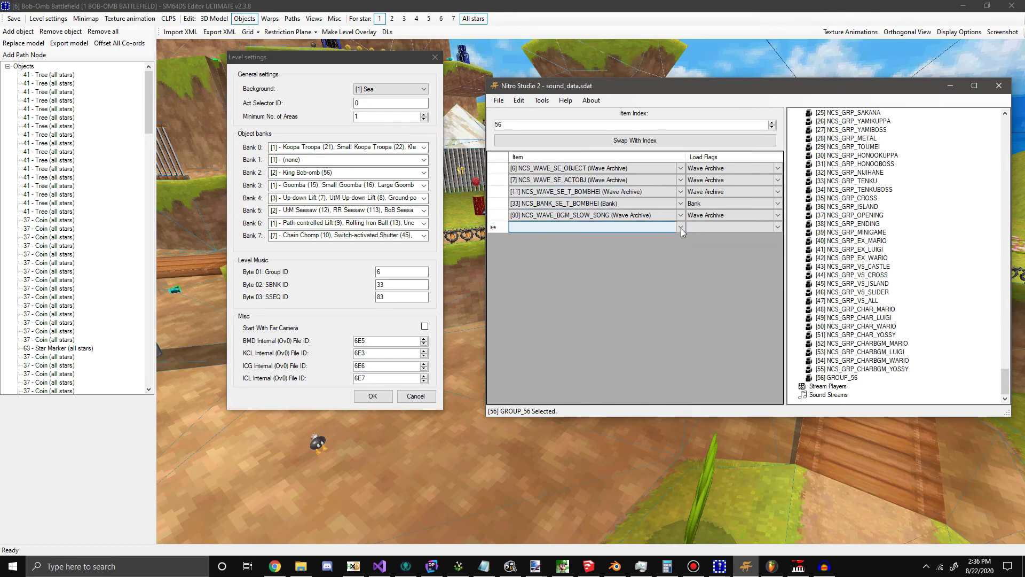
left_click(683, 227)
scroll(677, 427, "down", 10)
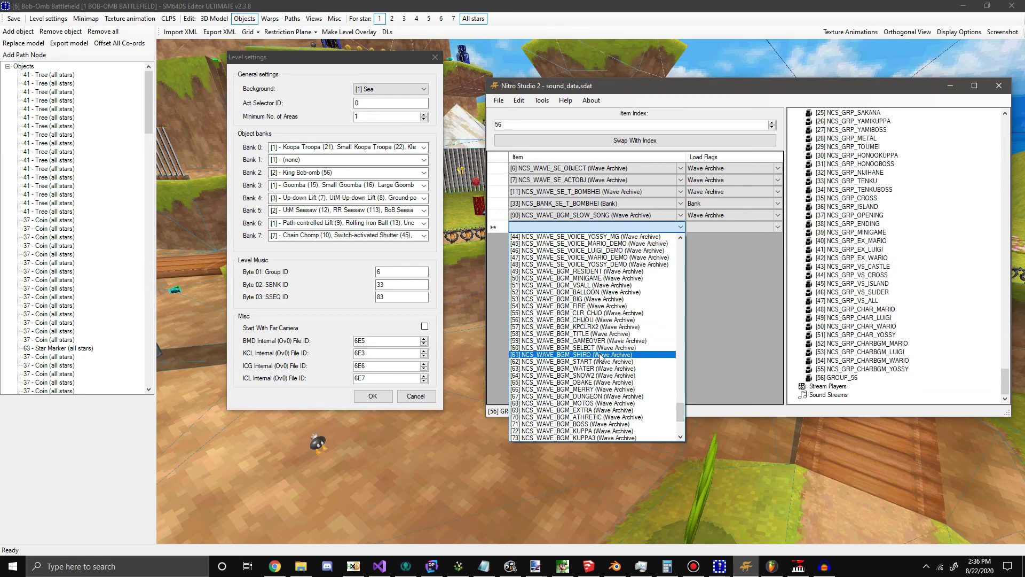
scroll(596, 320, "up", 1)
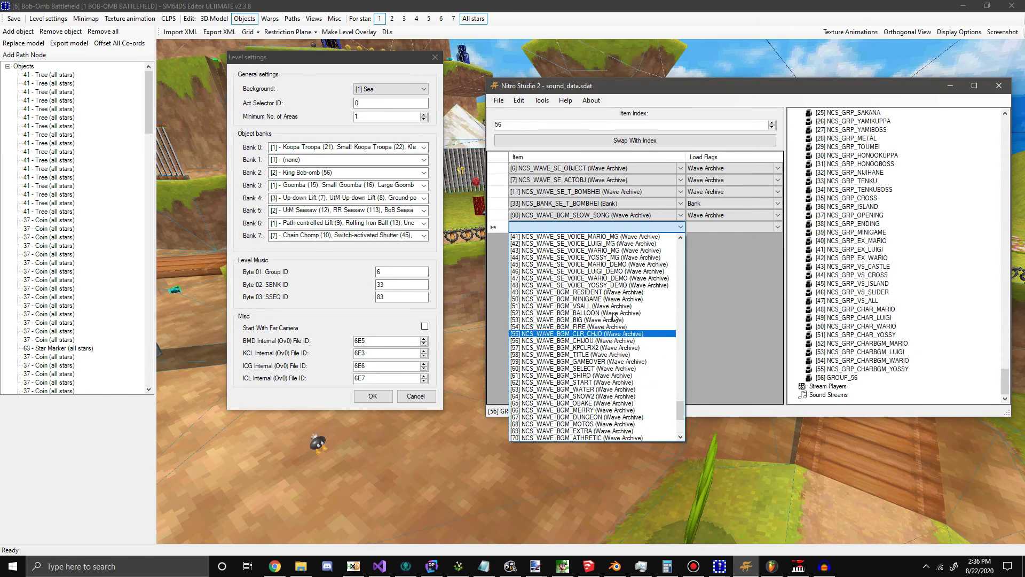
left_click(593, 292)
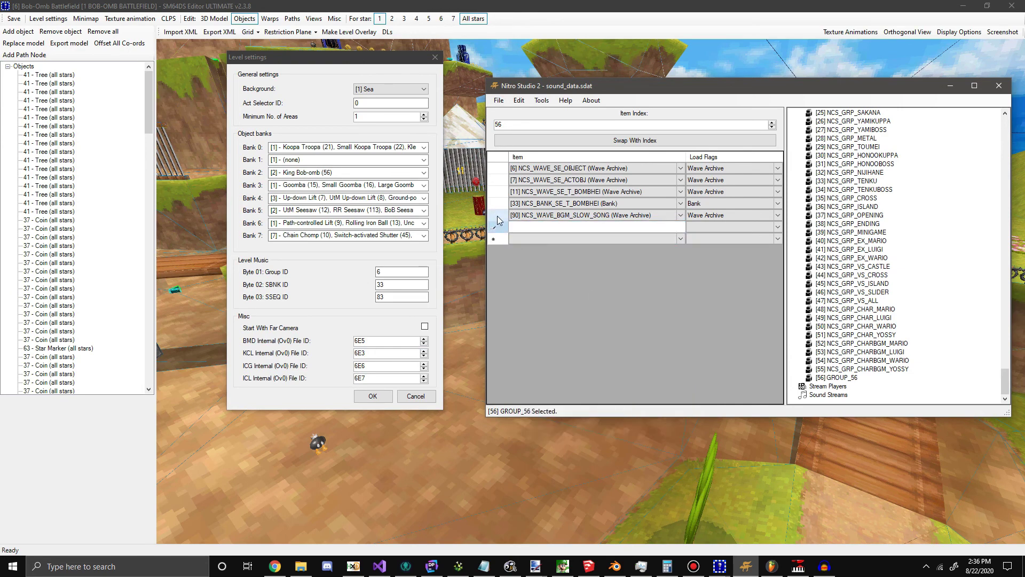
left_click(680, 239)
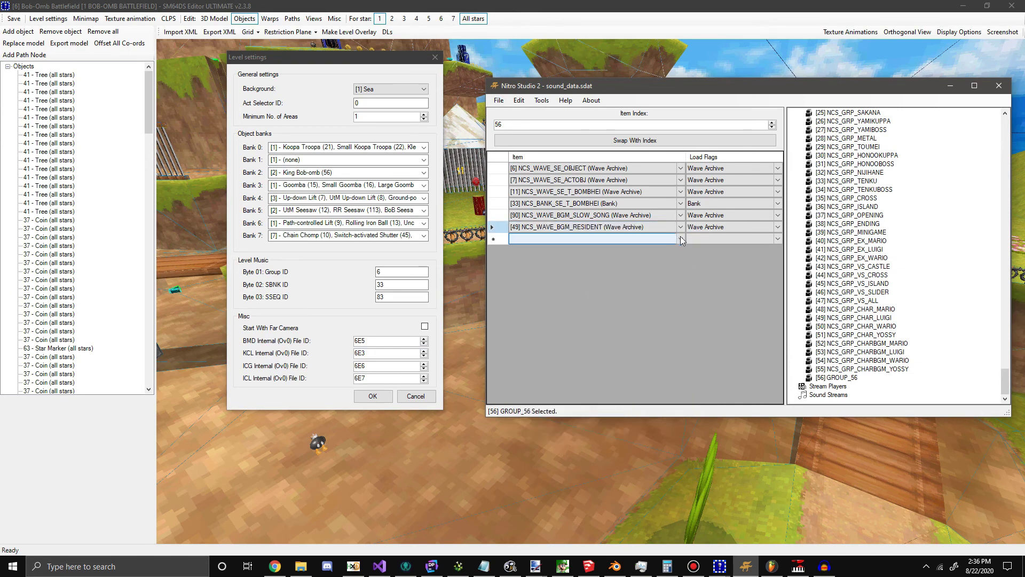
left_click_drag(681, 254, 614, 382)
left_click(615, 381)
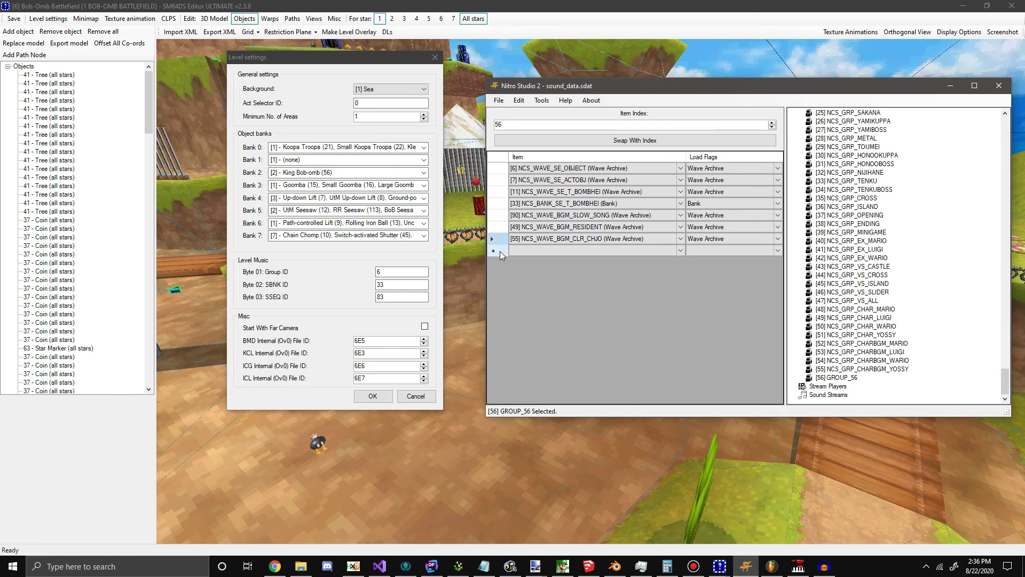
- Look through the available BGM wave archives for a further group item, leaving the new row empty
left_click(645, 251)
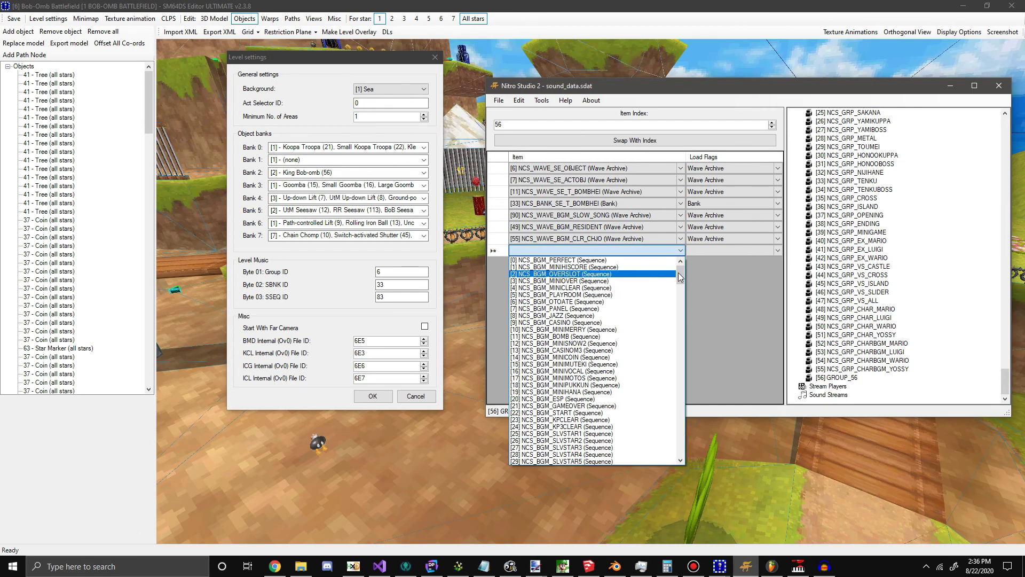
left_click(687, 277)
left_click(682, 251)
left_click_drag(682, 271, 674, 456)
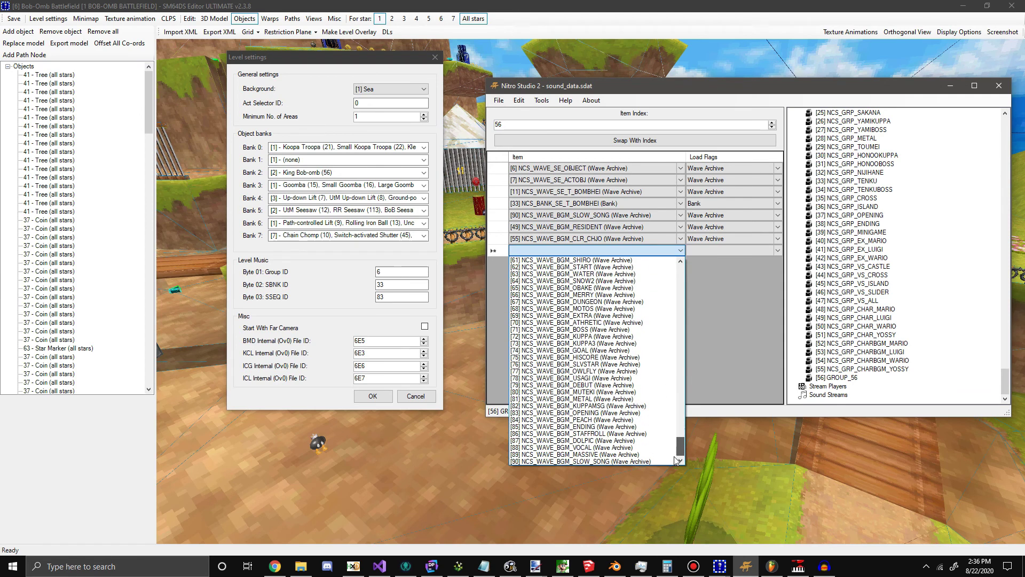
scroll(609, 435, "up", 3)
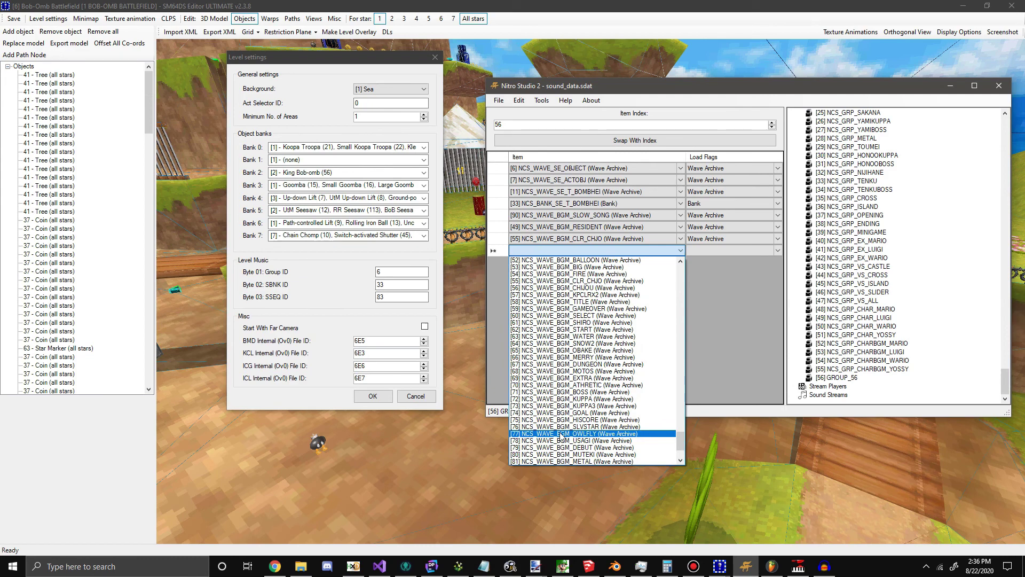
scroll(598, 436, "down", 2)
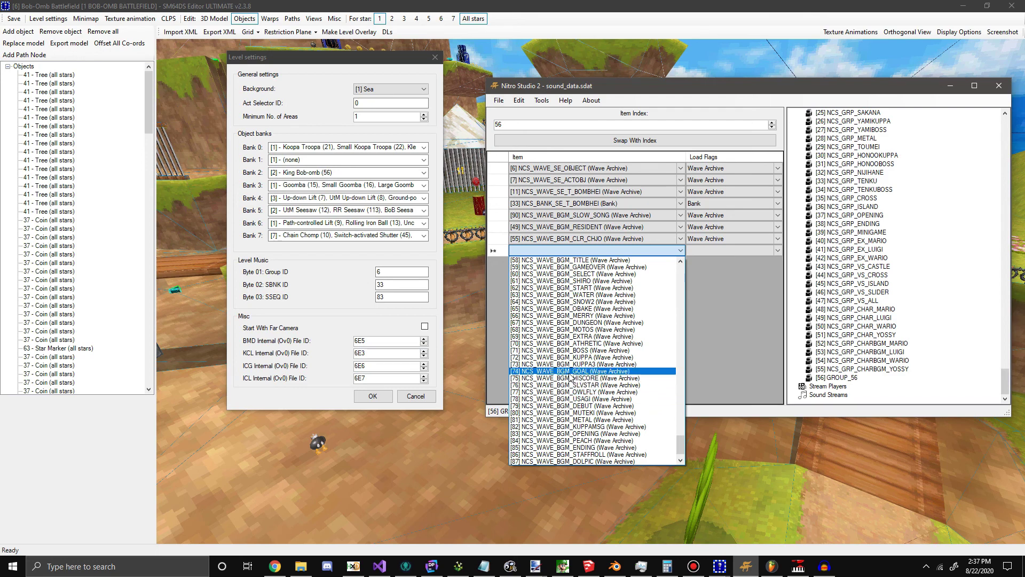
scroll(594, 330, "up", 4)
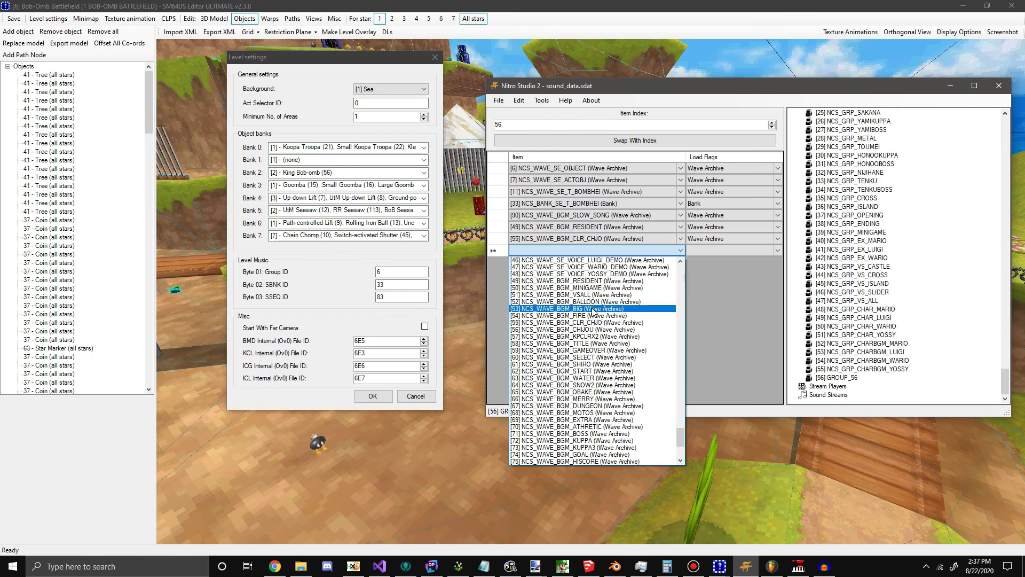
left_click(492, 304)
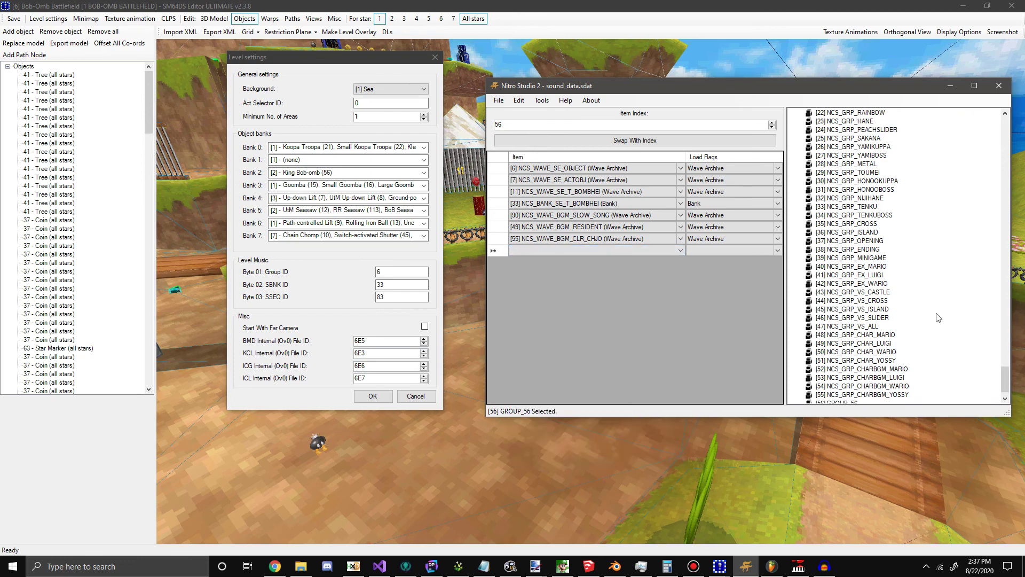
- Reselect group 56 to review its items, and open [6] NCS_GRP_BOMBHEI_OTHER for comparison
left_click(852, 378)
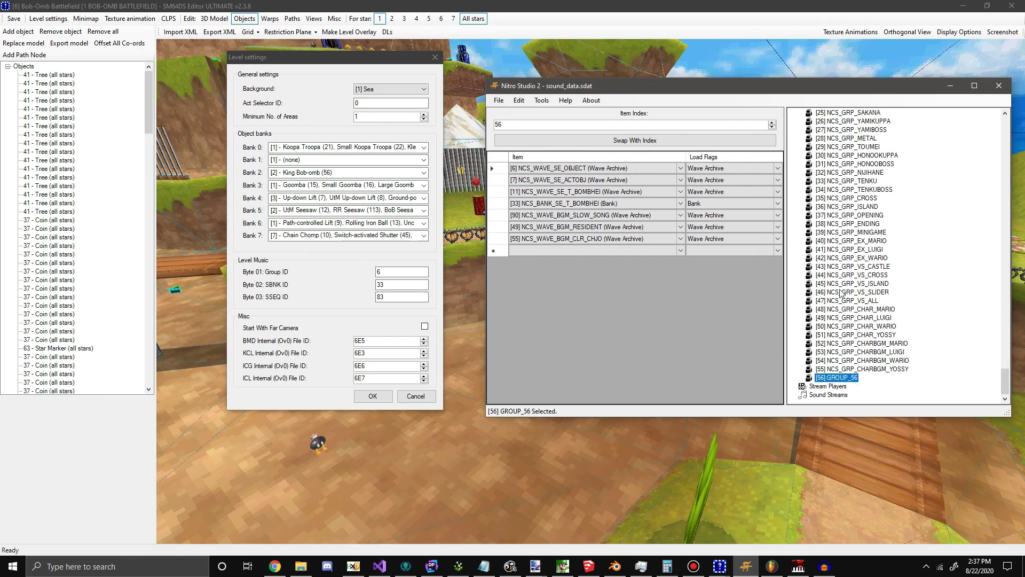
scroll(843, 241, "up", 10)
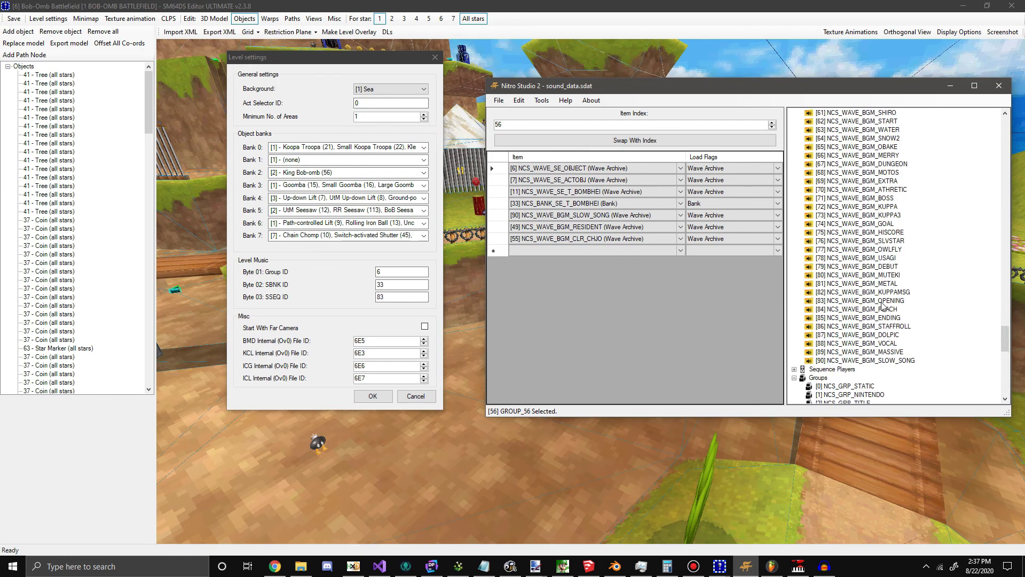
scroll(864, 251, "down", 2)
left_click(860, 258)
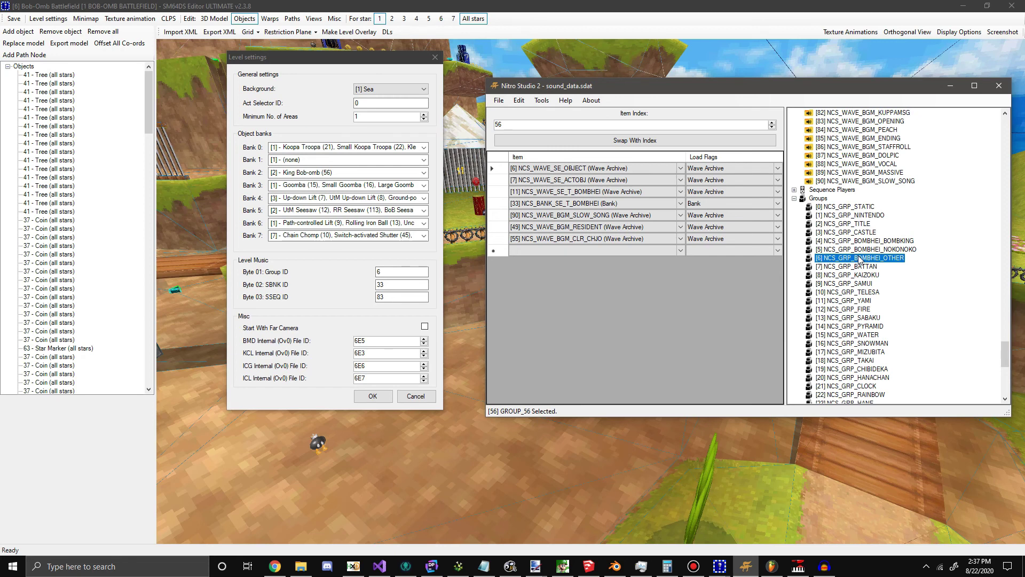
- In group [4] NCS_GRP_BOMBHEI_BOMBKING, replace the [56] NCS_WAVE_BGM_CHIJOU item with [90] NCS_WAVE_BGM_SLOW_SONG (Wave Archive)
scroll(862, 361, "down", 12)
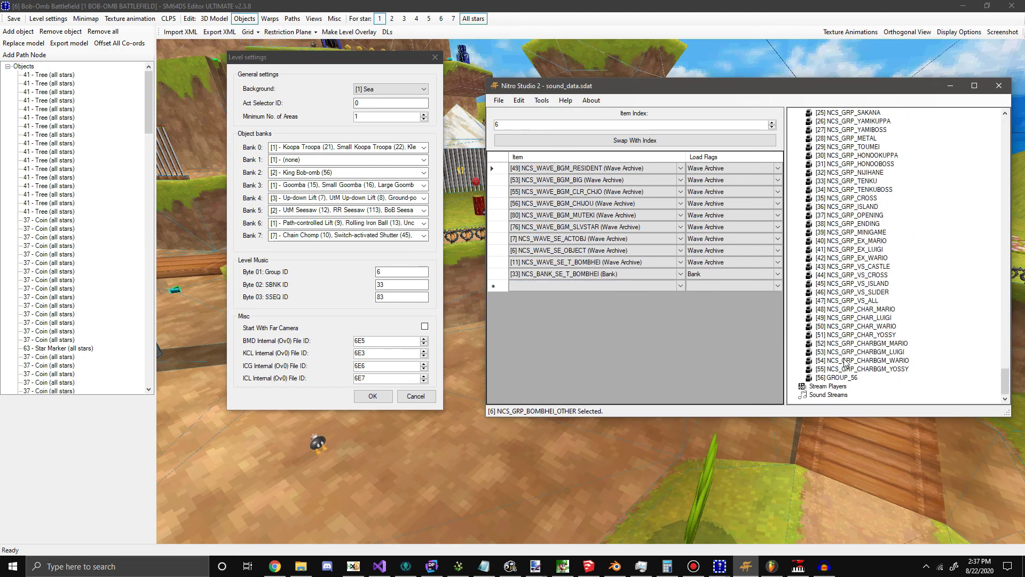
scroll(860, 320, "up", 10)
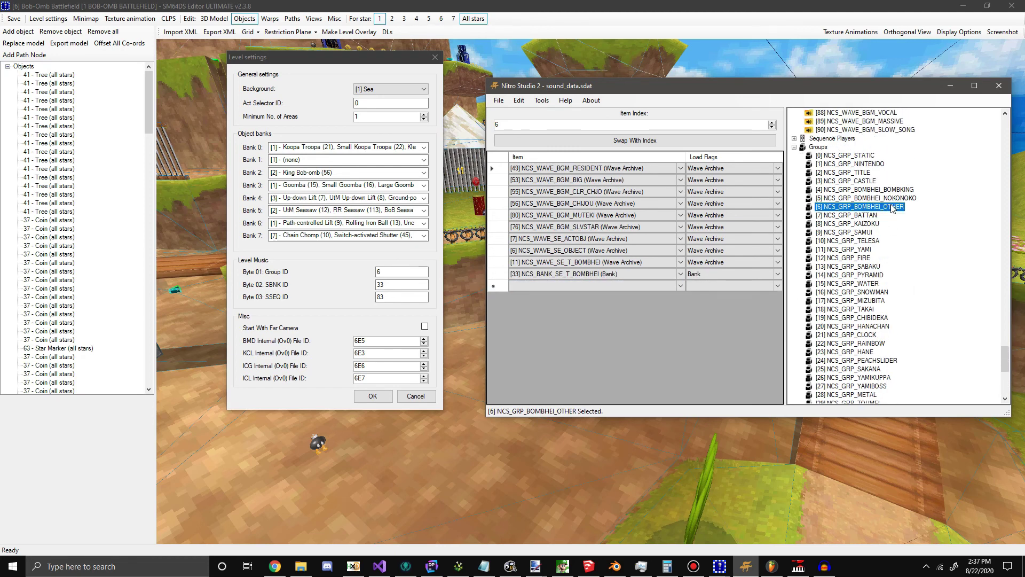
left_click(836, 198)
left_click(849, 190)
left_click(858, 198)
scroll(859, 202, "down", 12)
scroll(849, 374, "up", 12)
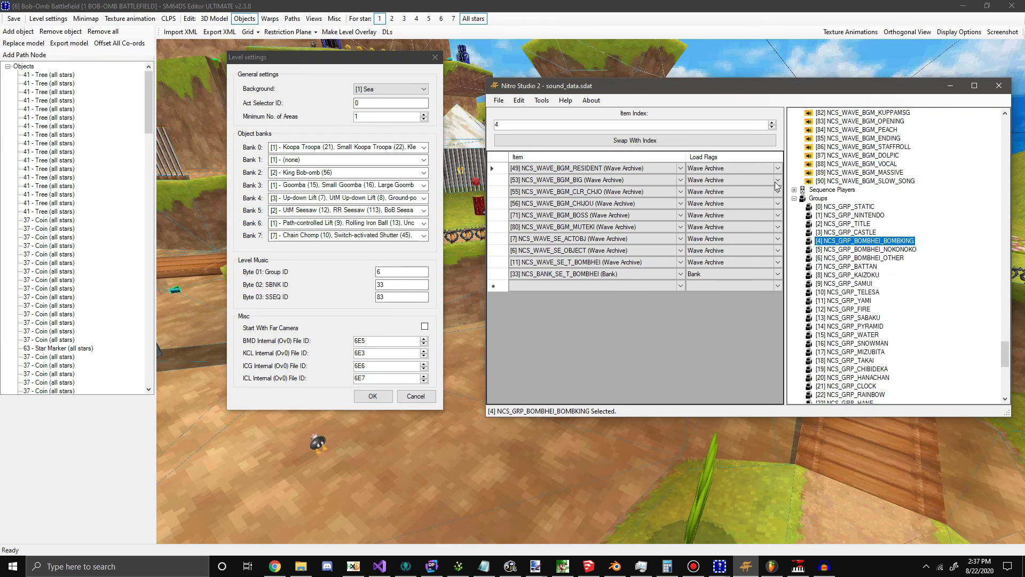
left_click(625, 205)
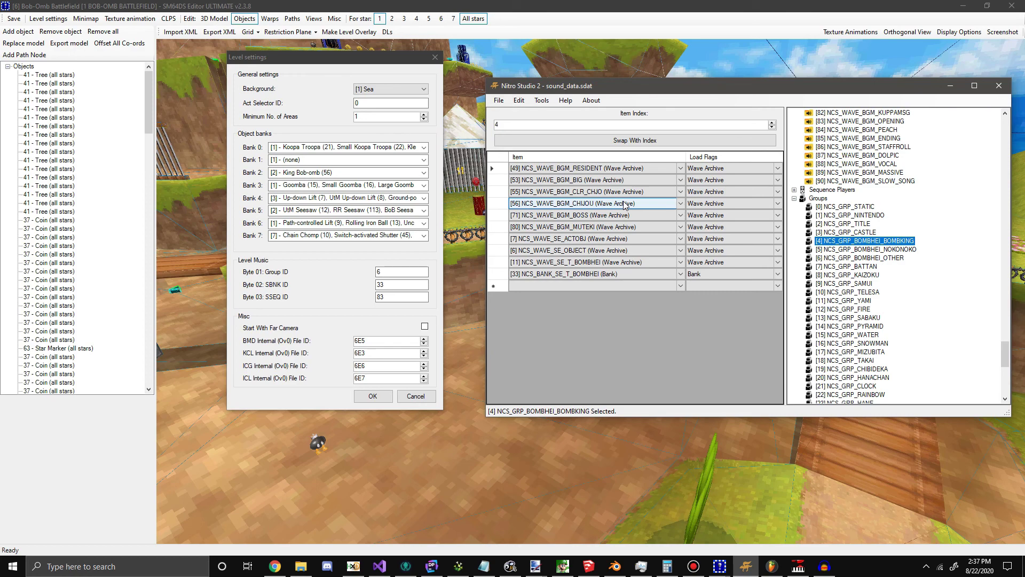
left_click(645, 202)
scroll(642, 403, "down", 2)
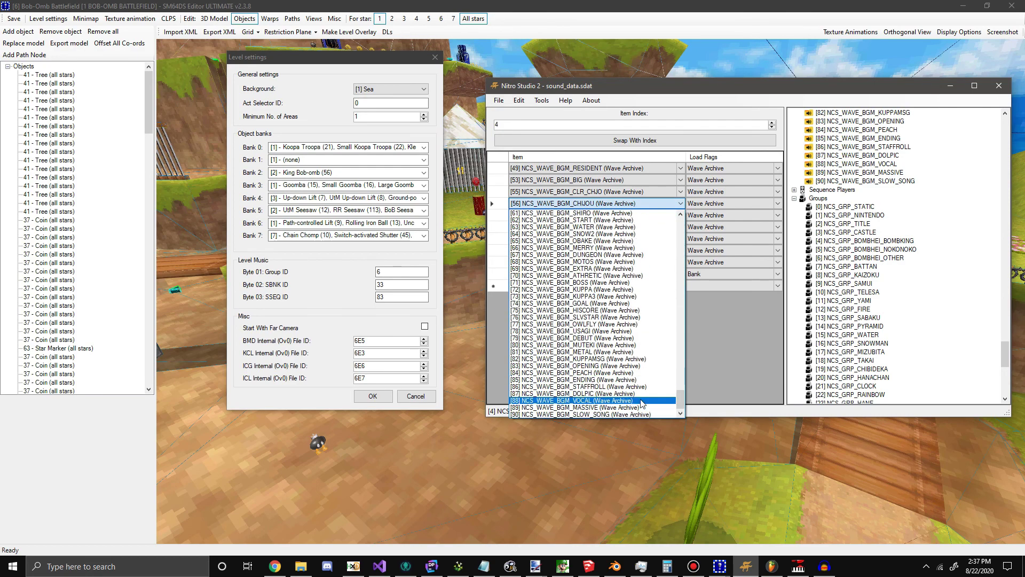
left_click(635, 415)
left_click(767, 215)
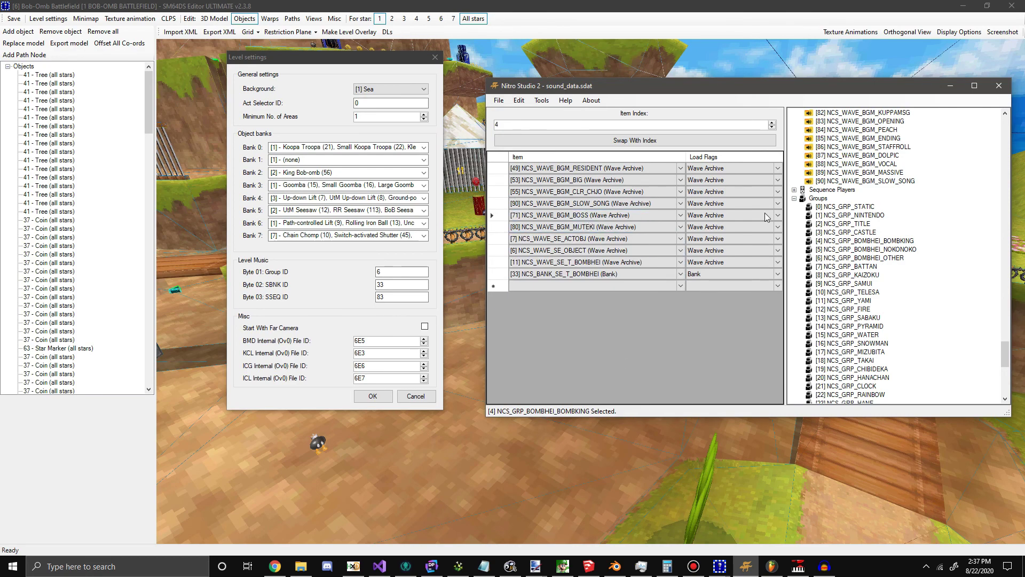
- In group [5] NCS_GRP_BOMBHEI_NOKONOKO, swap the [56] NCS_WAVE_BGM_CHIJOU item for [90] NCS_WAVE_BGM_SLOW_SONG (Wave Archive)
left_click(868, 249)
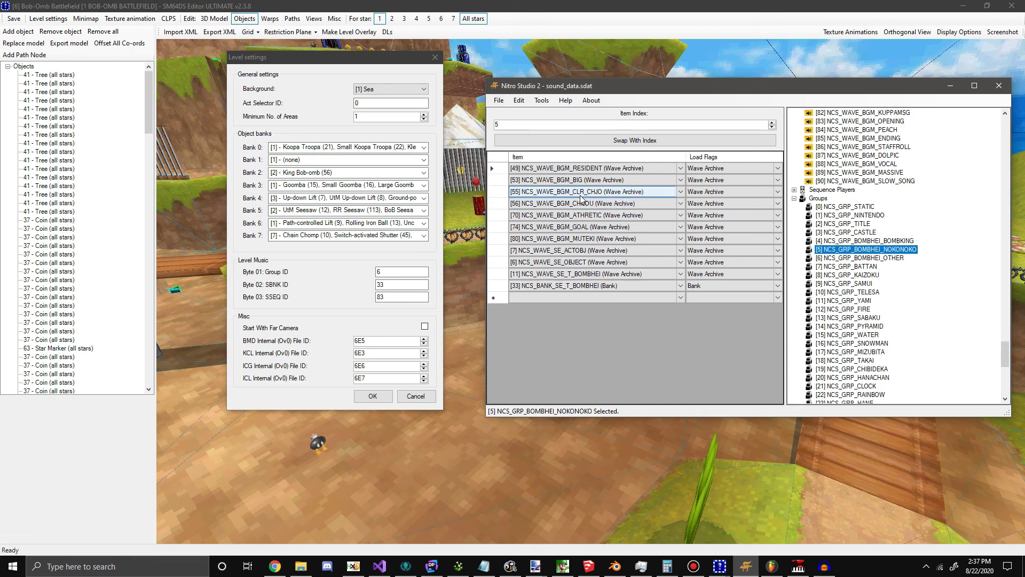
left_click(636, 203)
left_click(681, 203)
scroll(679, 299, "down", 2)
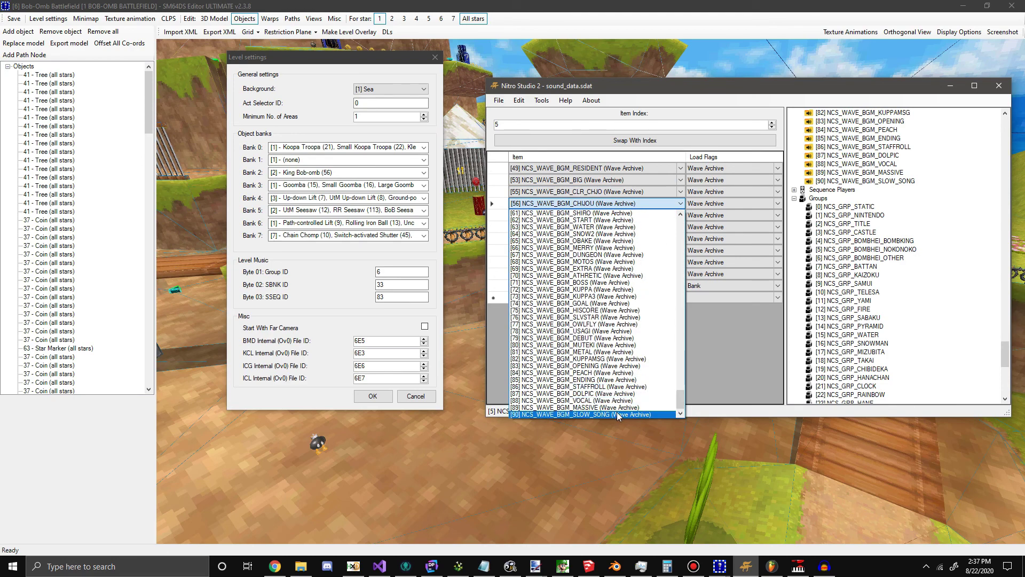
left_click(636, 414)
left_click(634, 217)
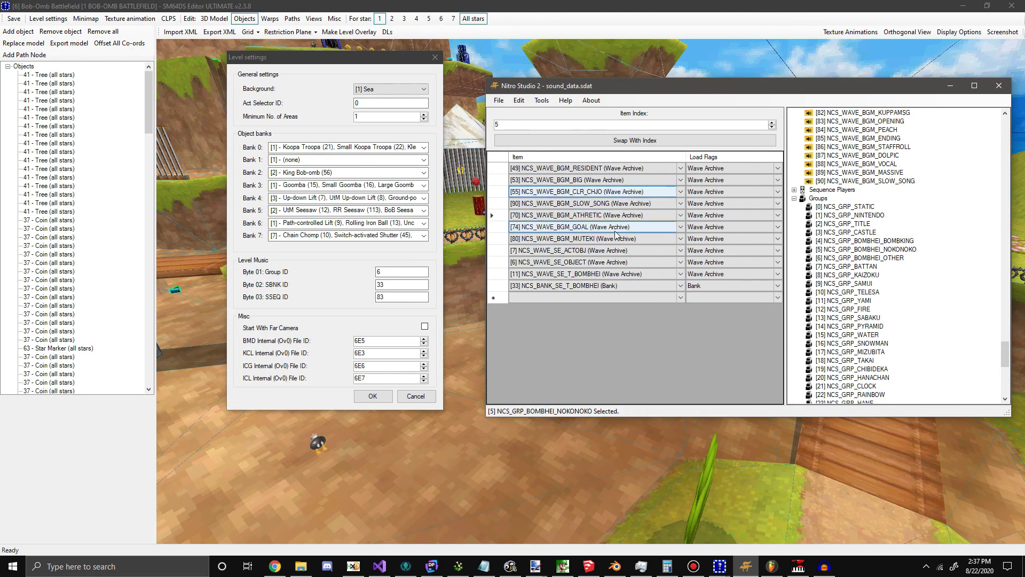
- Compare the item lists of the three Bob-Omb Battlefield groups, [4] BOMBKING, [5] NOKONOKO and [6] OTHER
left_click(865, 257)
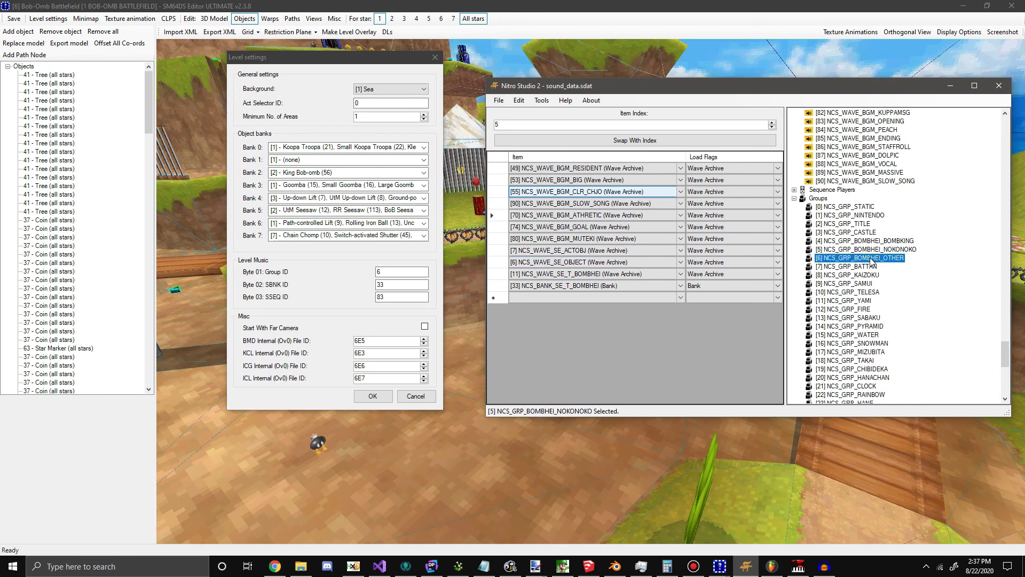
left_click(643, 192)
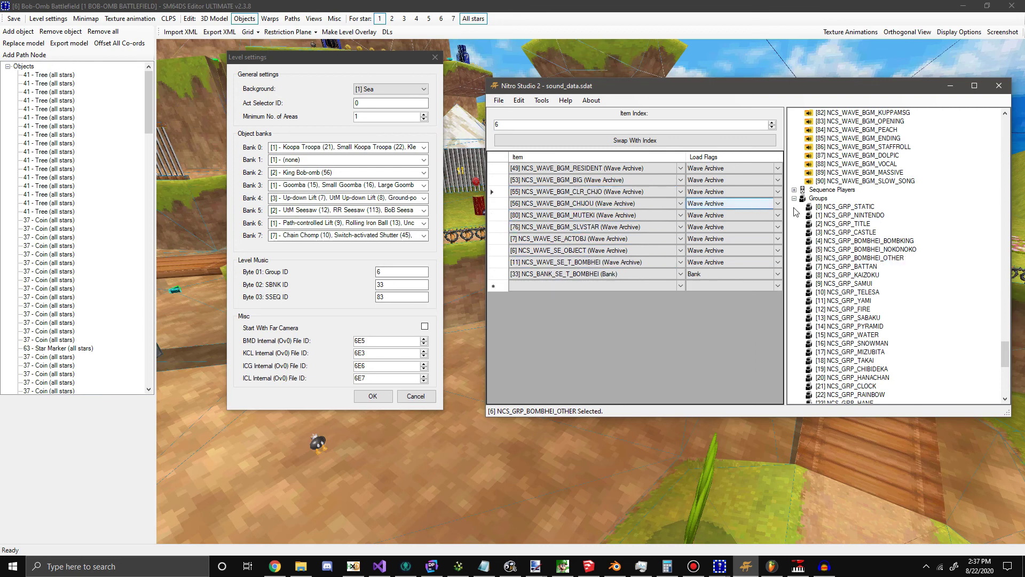
left_click(861, 241)
left_click(868, 250)
key("Down")
key("Up")
key("Up")
key("Down")
left_click(865, 258)
left_click(865, 250)
left_click(861, 241)
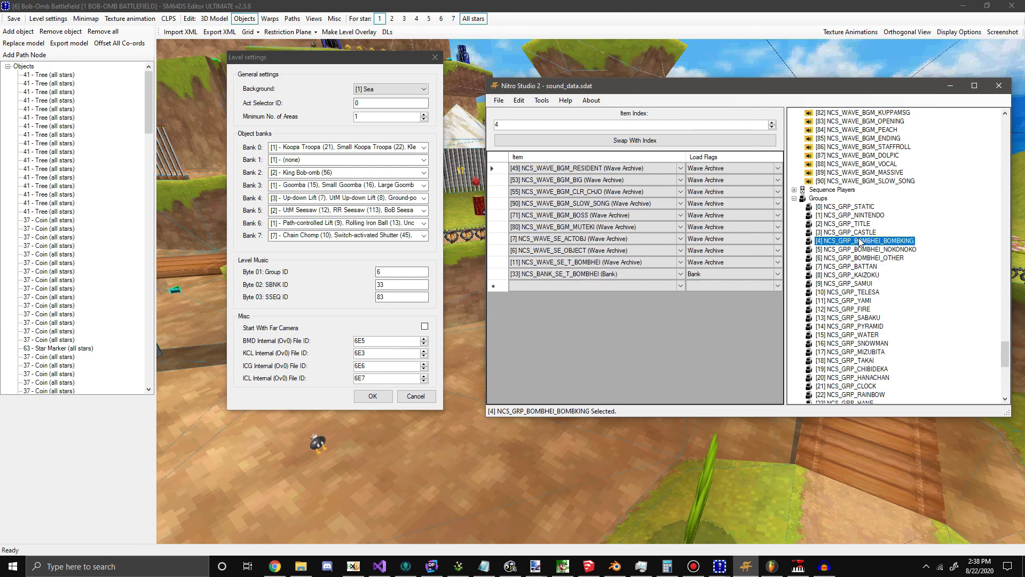
left_click(870, 249)
key("Down")
key("Up")
- In group [6] NCS_GRP_BOMBHEI_OTHER, change the [56] NCS_WAVE_BGM_CHIJOU item to [90] NCS_WAVE_BGM_SLOW_SONG (Wave Archive)
left_click(869, 260)
left_click(609, 206)
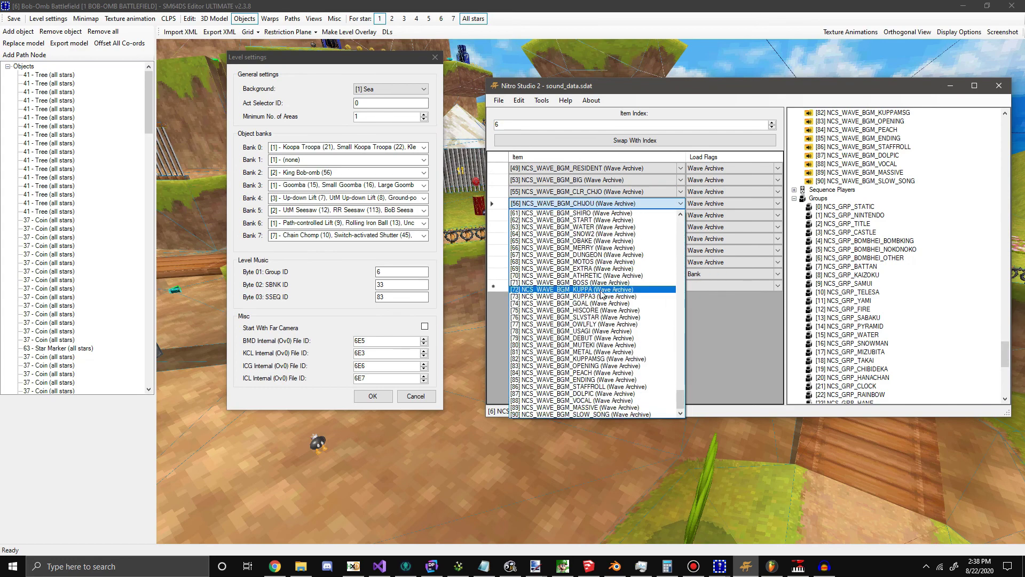
left_click(614, 415)
left_click(735, 261)
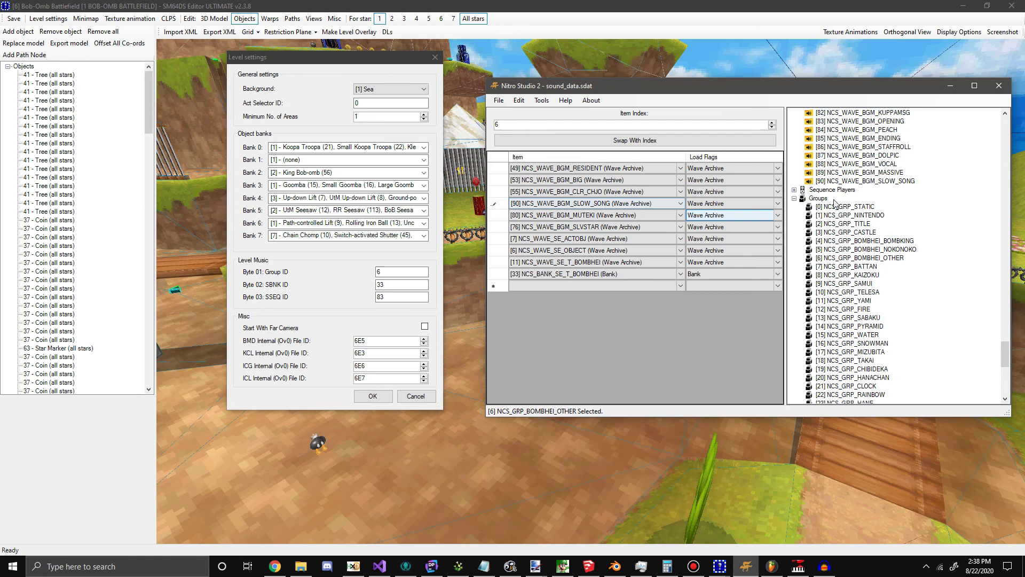
- Recheck the items of the three BOMBHEI groups and save sound_data.sdat
left_click(849, 231)
left_click(853, 250)
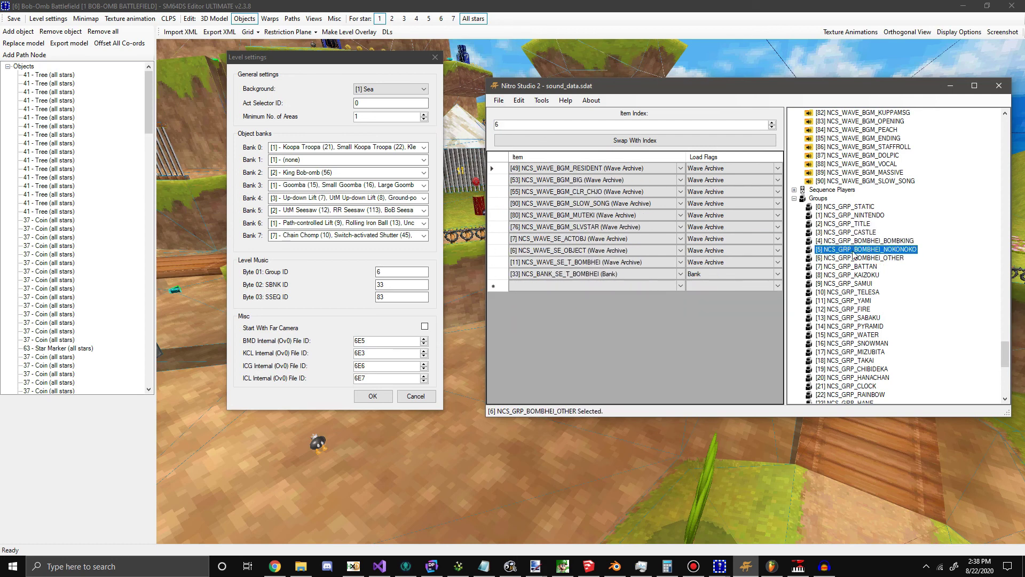
left_click(849, 259)
left_click(852, 250)
left_click(852, 242)
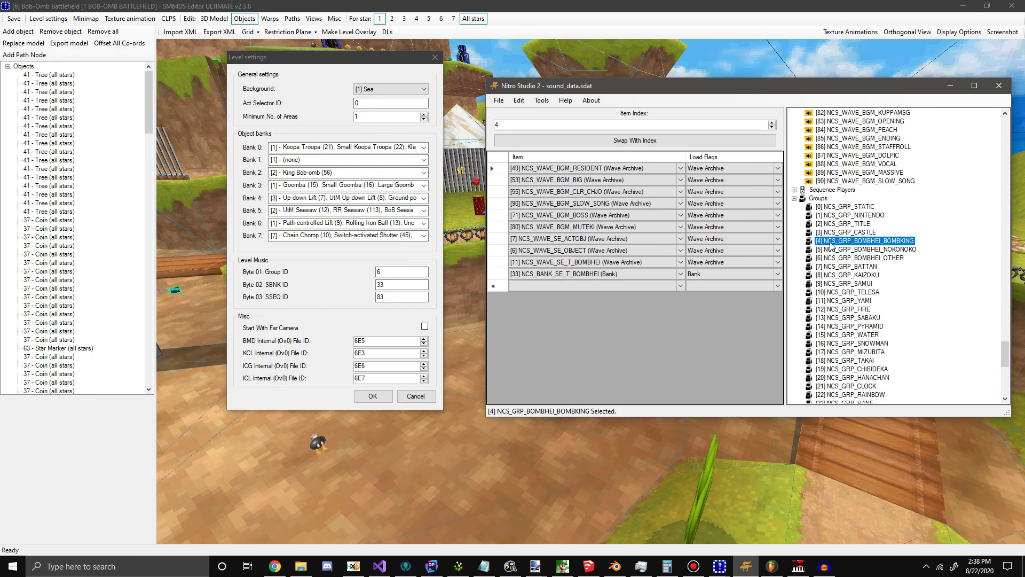
left_click(499, 100)
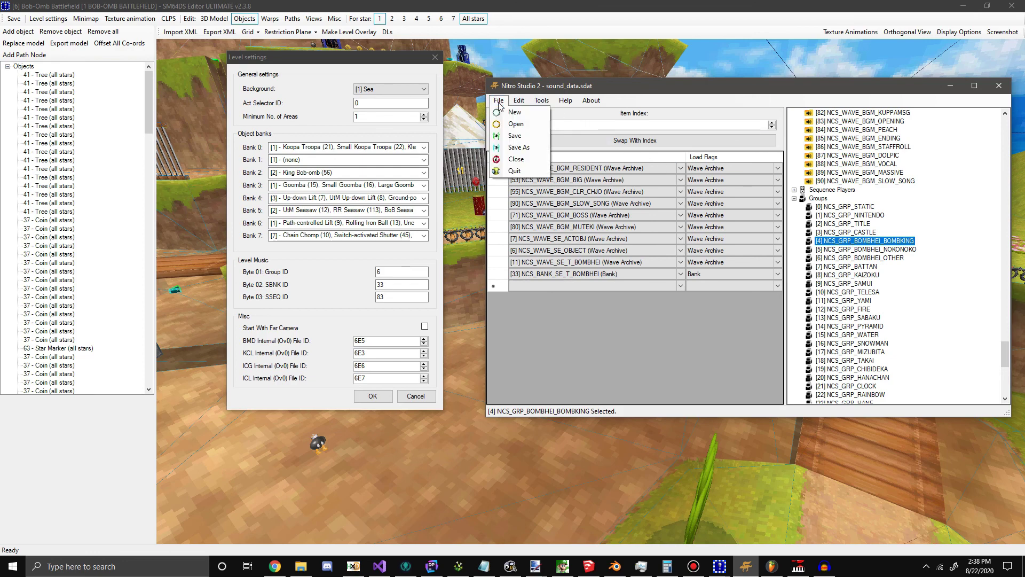
left_click(514, 137)
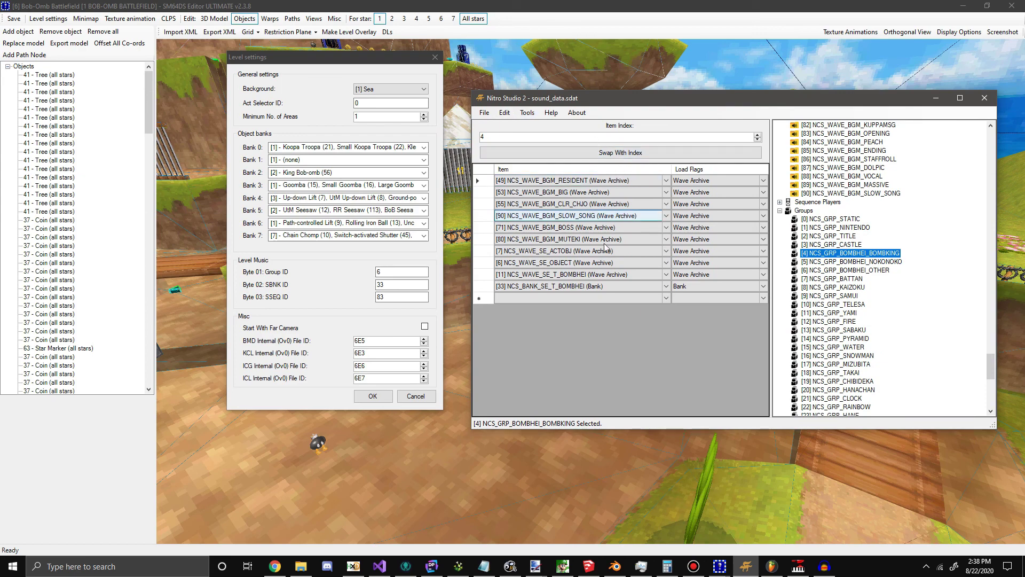
- Review the items of [5] NCS_GRP_BOMBHEI_NOKONOKO and of the custom group 56 alongside the level's Group ID
left_click(846, 262)
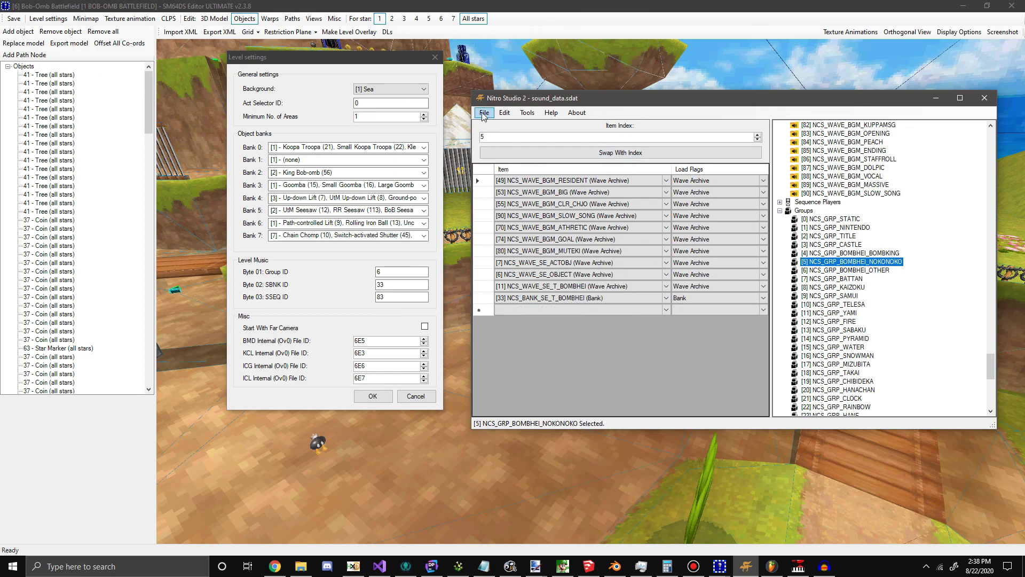
double_click(378, 272)
left_click(746, 567)
scroll(844, 267, "down", 10)
left_click(833, 390)
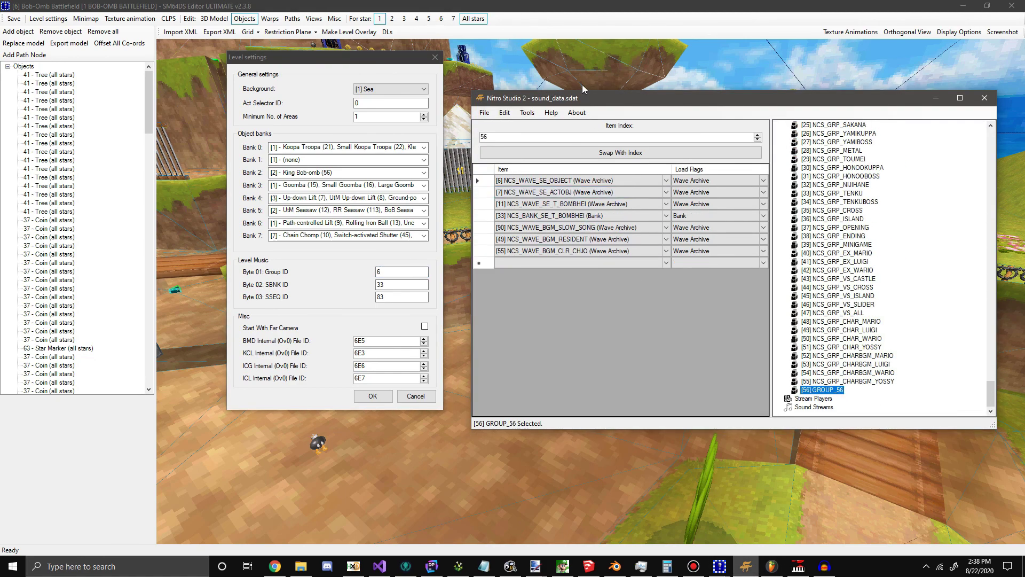
- Keep the level music's Group ID at 6, accept the level settings, and save the level
double_click(379, 272)
key("BackSpace")
scroll(841, 304, "up", 13)
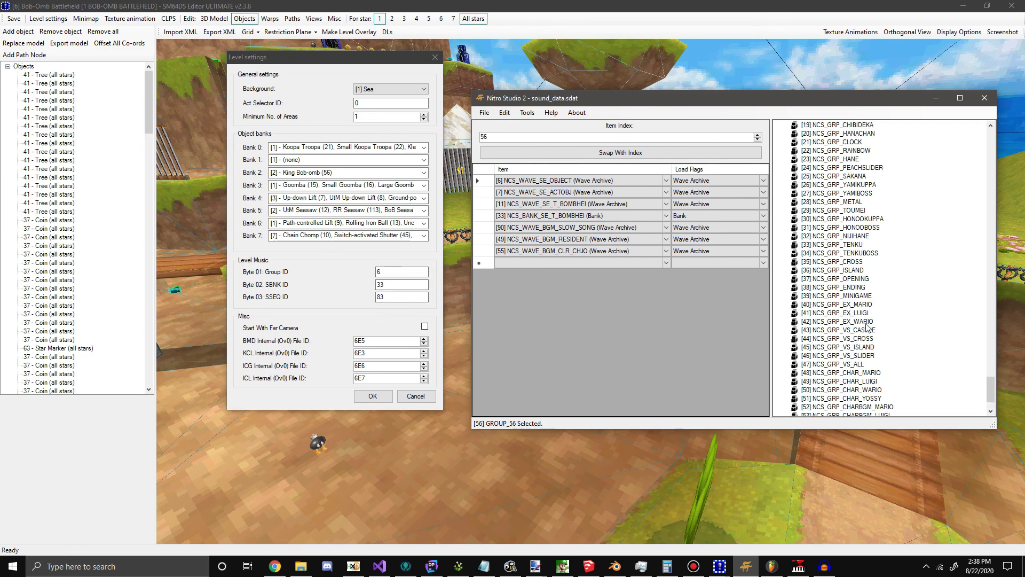
scroll(860, 323, "up", 2)
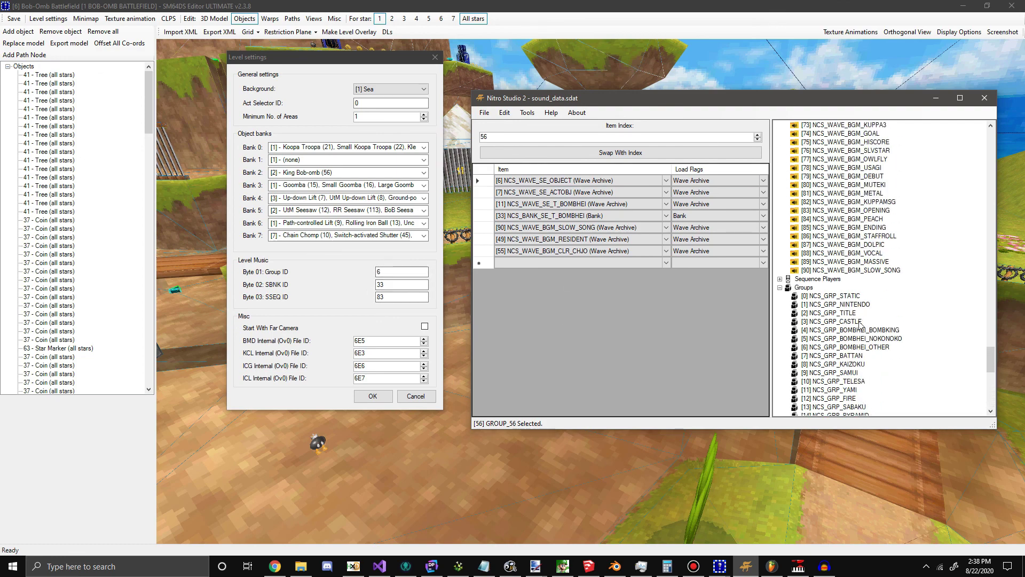
left_click(373, 396)
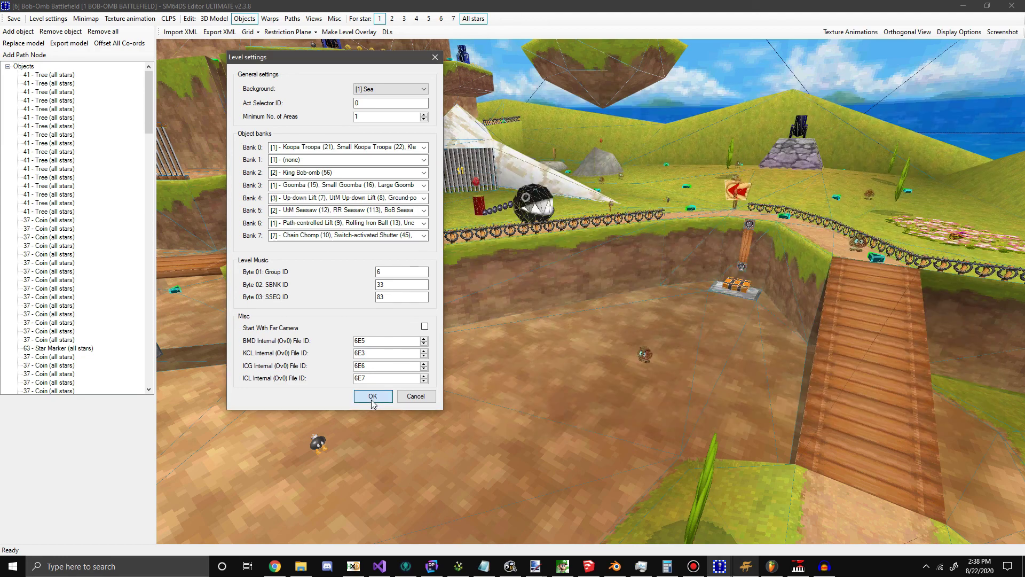
left_click(19, 19)
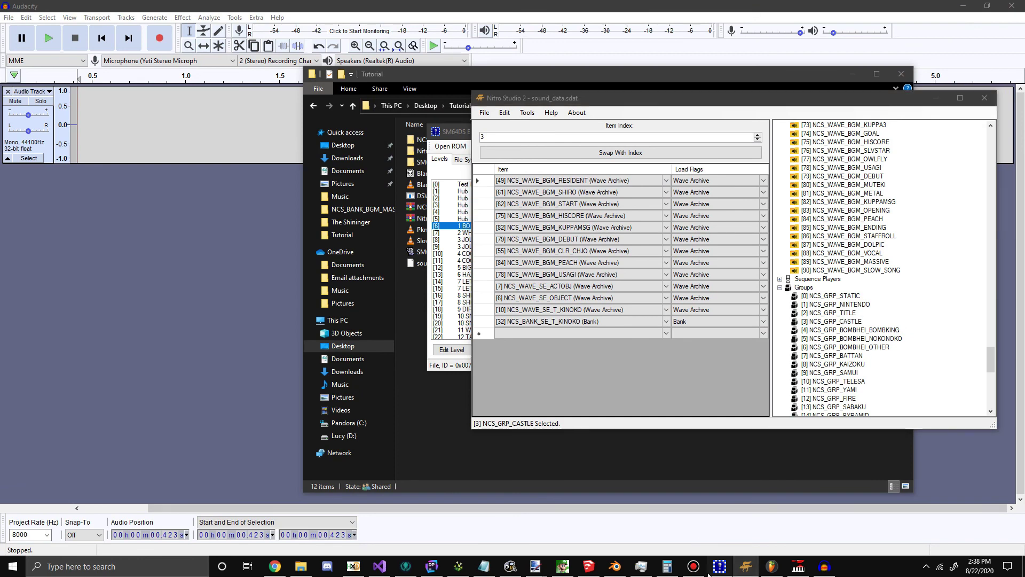
- In SM64DS Editor, replace data/sound_data.sdat in the ROM file system with the edited sound archive
left_click(720, 566)
left_click(469, 158)
left_click_drag(470, 134, 280, 133)
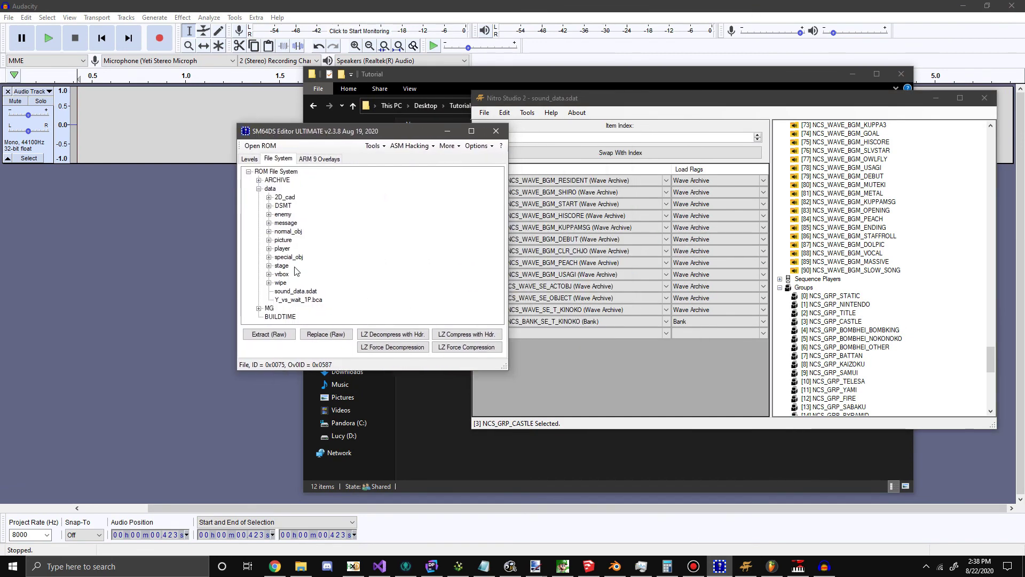
left_click(295, 291)
left_click(326, 334)
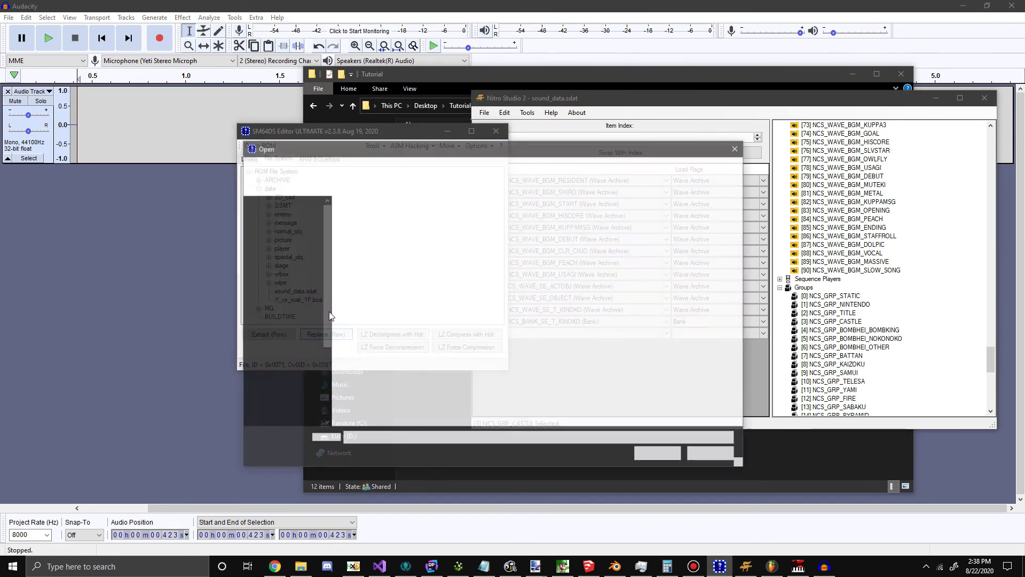
double_click(376, 340)
left_click_drag(336, 134, 291, 149)
left_click_drag(554, 102, 562, 122)
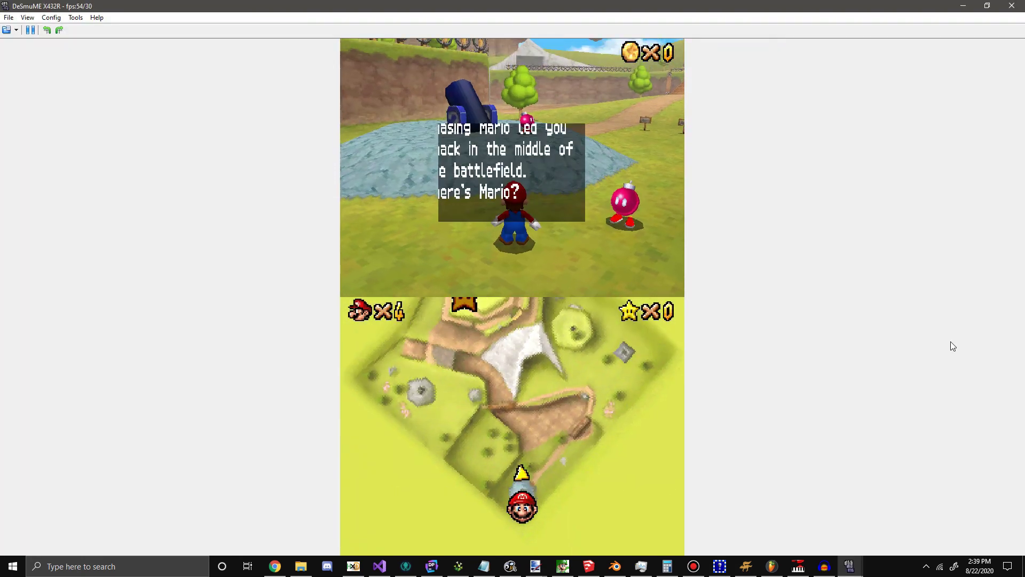
- Test the ROM in DeSmuME by running Mario through Bob-Omb Battlefield, across the wooden bridge toward the Chain Chomp, while listening to the level music
key("x")
key("Up")
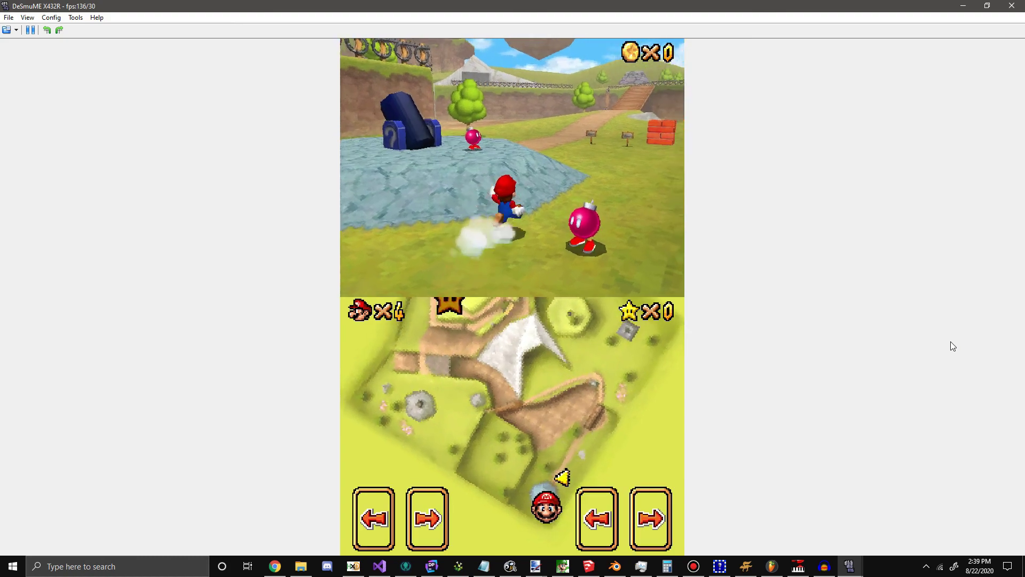
key("Down")
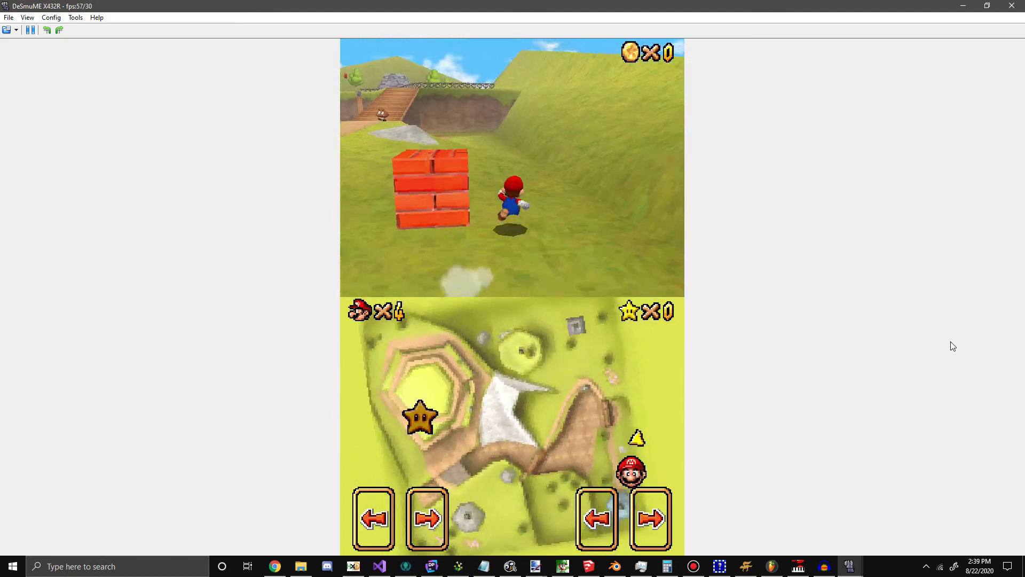
key("Up")
key("Up")
key("Right")
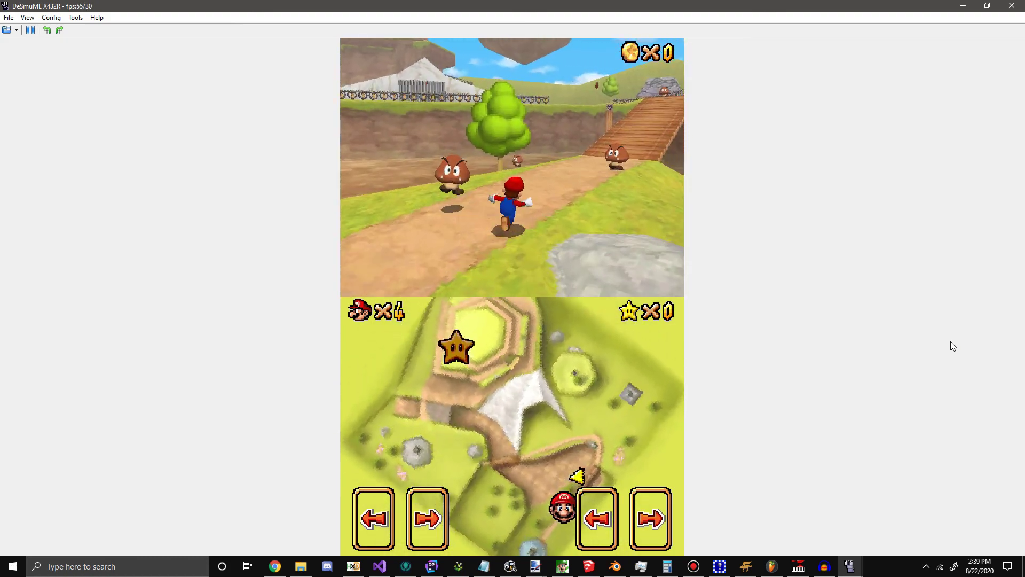
key("Up")
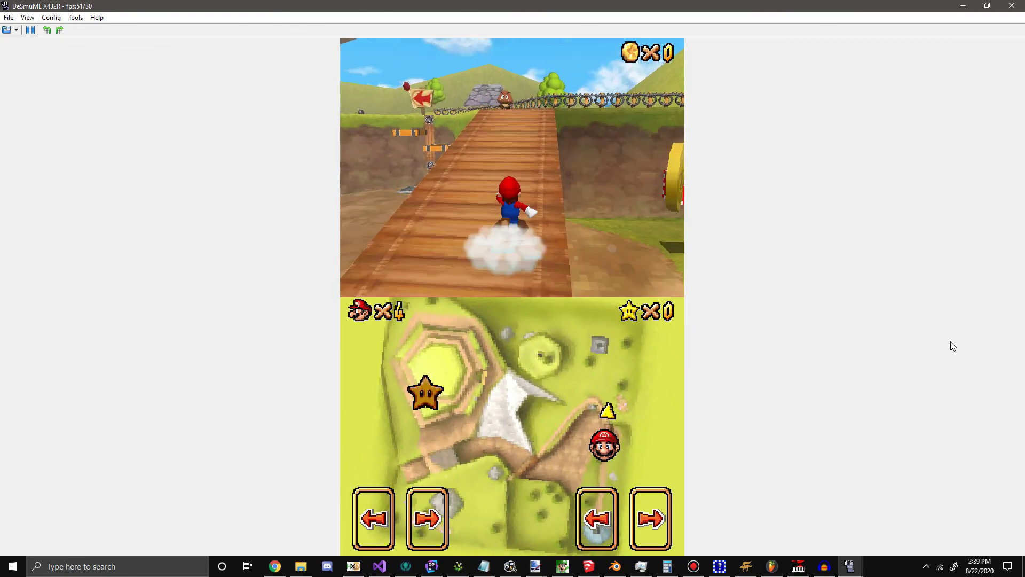
key("Up")
key("Left")
key("Up")
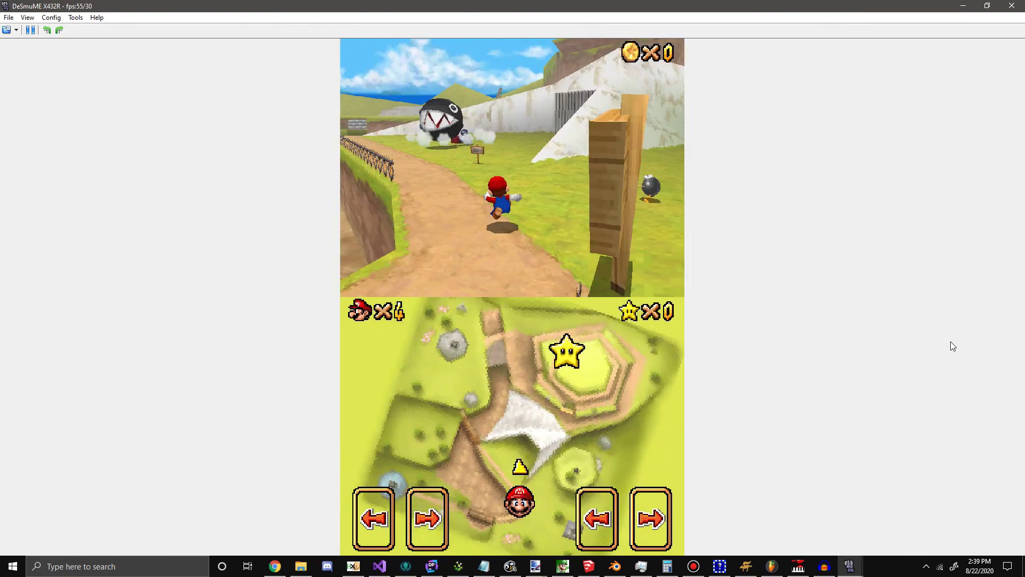